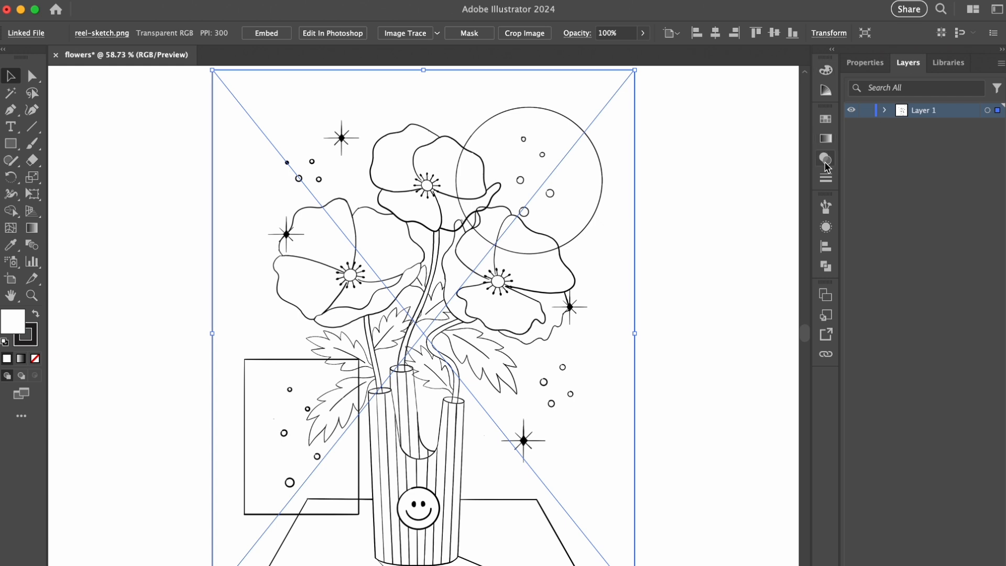
- Lower the opacity of the linked image reel-sketch.png to 20% and lock it within Layer 1
{"action": "left_click", "coordinate": [772, 135]}
{"action": "type", "text": "20"}
{"action": "key", "text": "Return"}
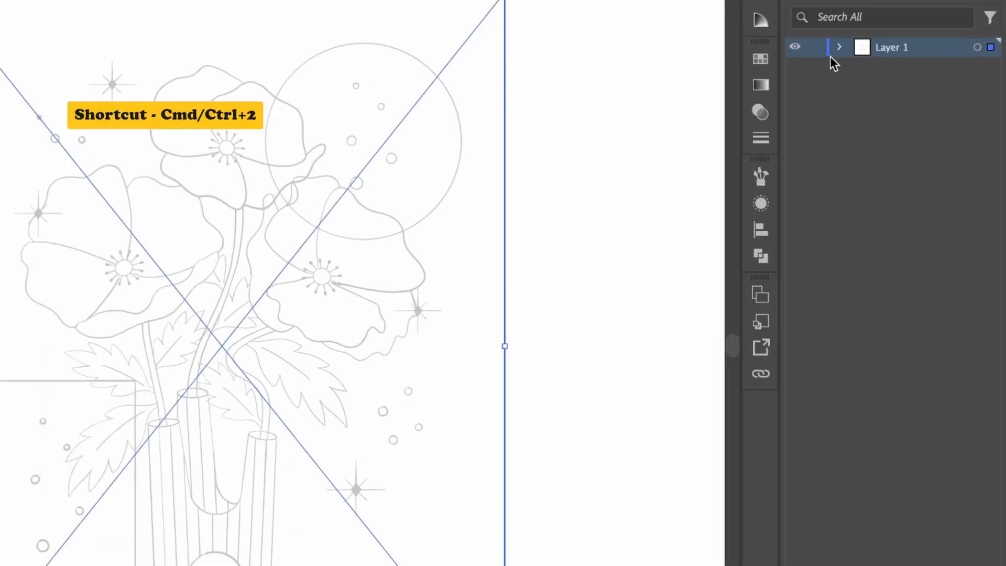
{"action": "left_click", "coordinate": [881, 112]}
{"action": "left_click", "coordinate": [816, 70]}
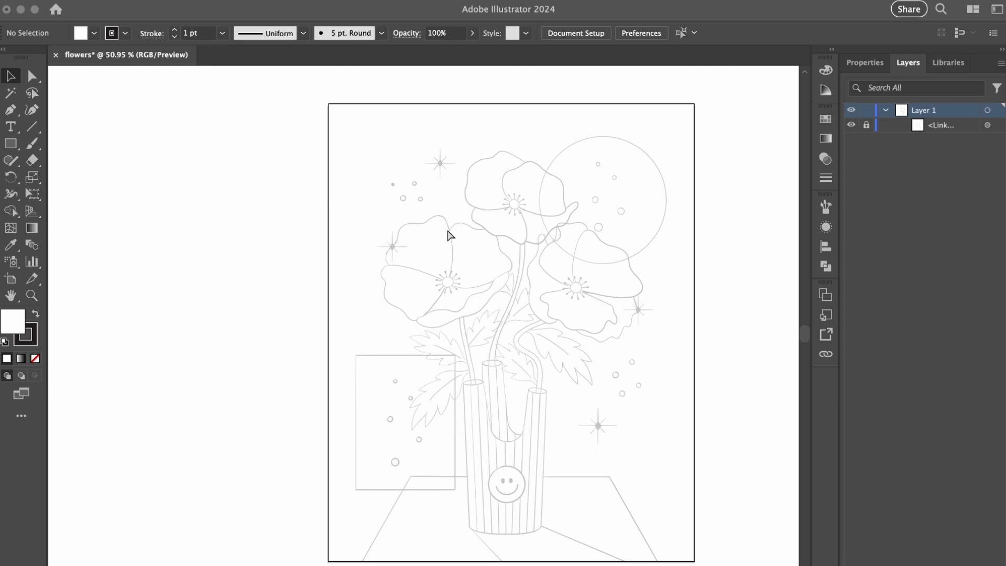
- Place the colored reference version of the flower sketch beside the artboard, on its left side
{"action": "key", "text": "super+shift+p"}
{"action": "left_click", "coordinate": [500, 152]}
{"action": "left_click", "coordinate": [693, 409]}
{"action": "left_click_drag", "start_coordinate": [119, 131], "coordinate": [322, 362]}
{"action": "left_click", "coordinate": [319, 384]}
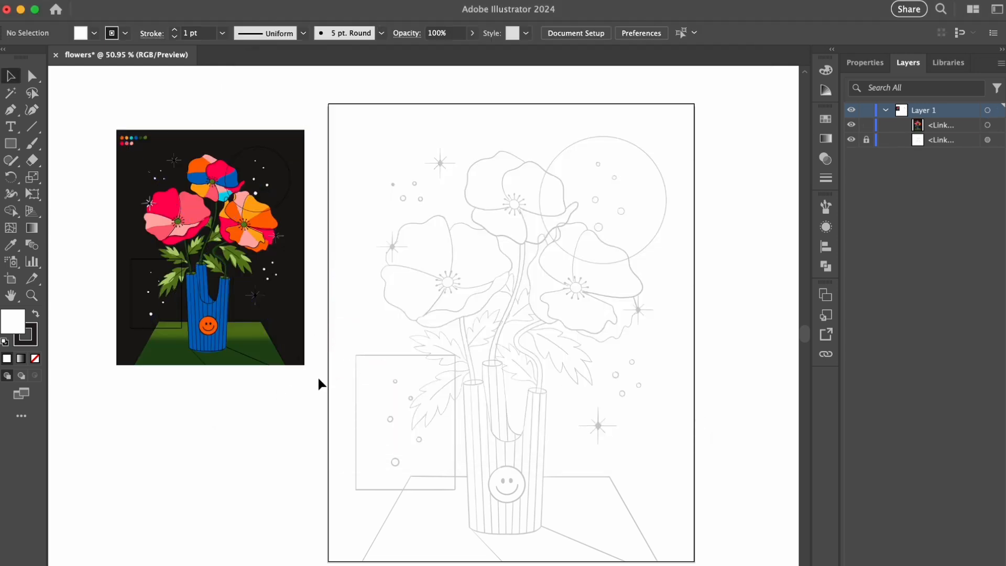
- Draw a small square without stroke above the colored reference and fill it with the orange sampled from the reference palette
{"action": "left_click_drag", "start_coordinate": [239, 198], "coordinate": [343, 280]}
{"action": "left_click_drag", "start_coordinate": [253, 170], "coordinate": [434, 167]}
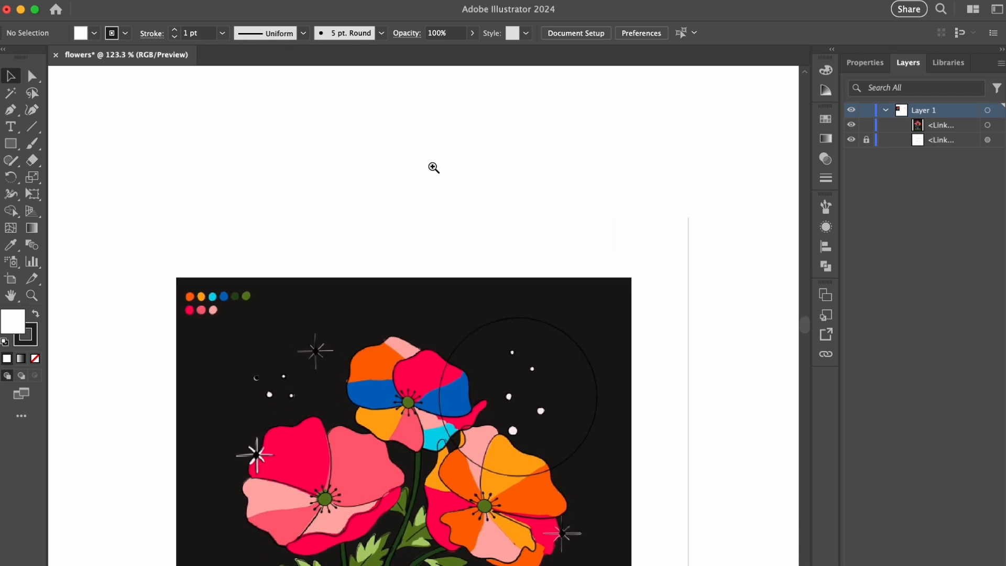
{"action": "left_click_drag", "start_coordinate": [244, 240], "coordinate": [244, 240]}
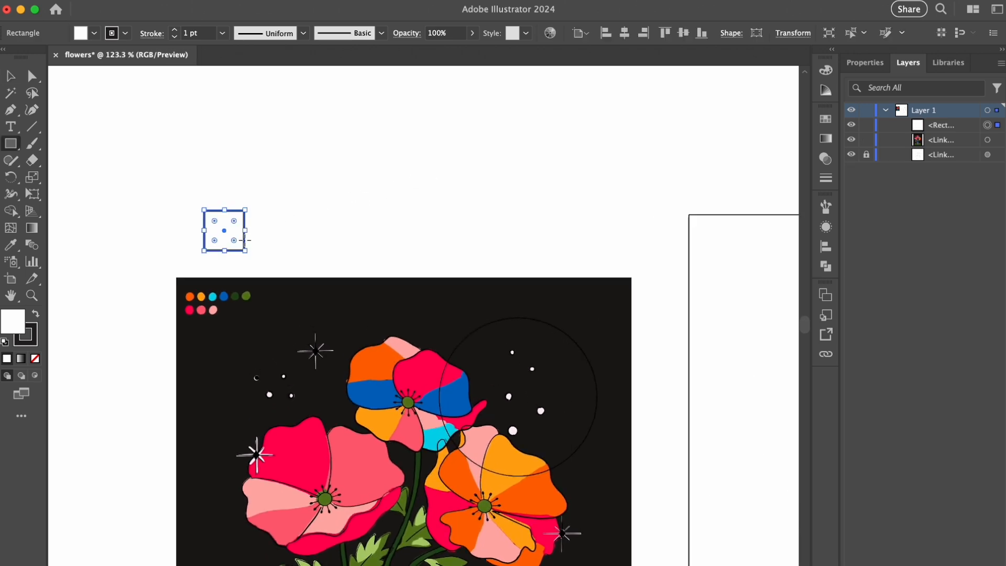
{"action": "key", "text": "slash"}
{"action": "key", "text": "v"}
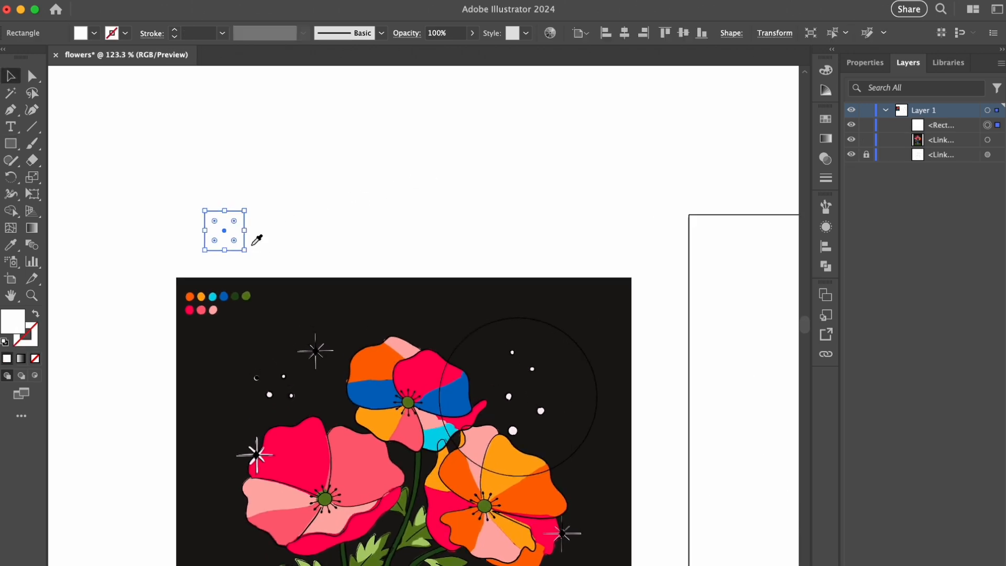
{"action": "left_click", "coordinate": [190, 297]}
{"action": "key", "text": "v"}
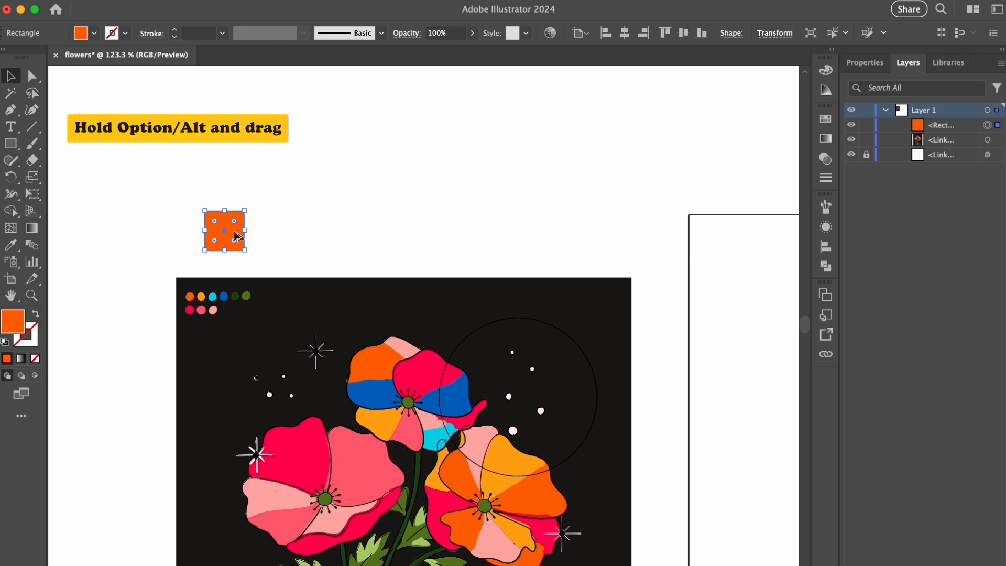
- Duplicate the orange square sideways into an evenly spaced row of nine squares
{"action": "key", "text": "super+d"}
{"action": "key", "text": "super+d"}
{"action": "key", "text": "super+d"}
{"action": "key", "text": "super+d"}
{"action": "key", "text": "super+d"}
{"action": "key", "text": "super+d"}
{"action": "key", "text": "super+d"}
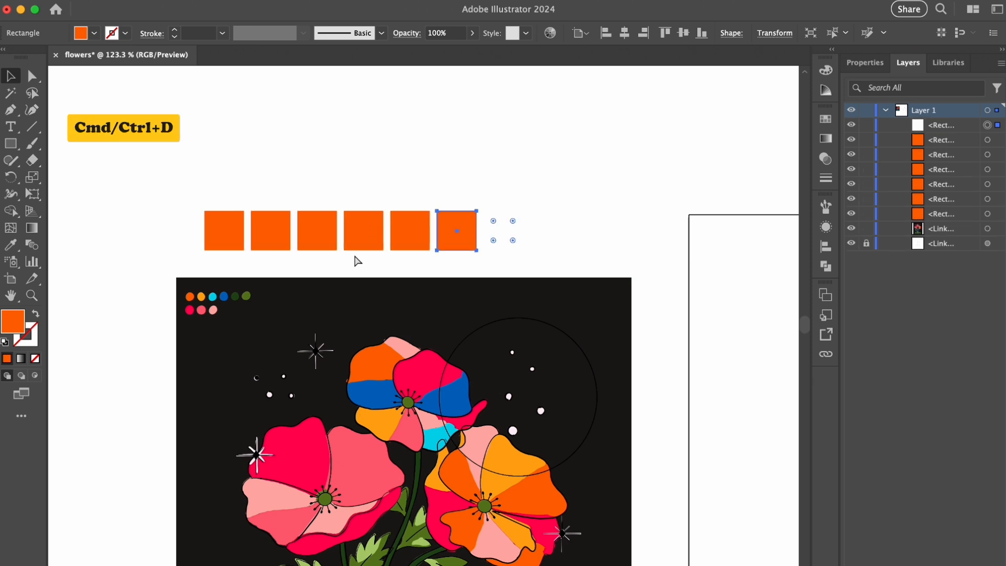
- Fill the second to sixth squares with amber, cyan, blue, dark green and olive green sampled from the reference palette
{"action": "left_click", "coordinate": [270, 241]}
{"action": "key", "text": "i"}
{"action": "left_click", "coordinate": [201, 297]}
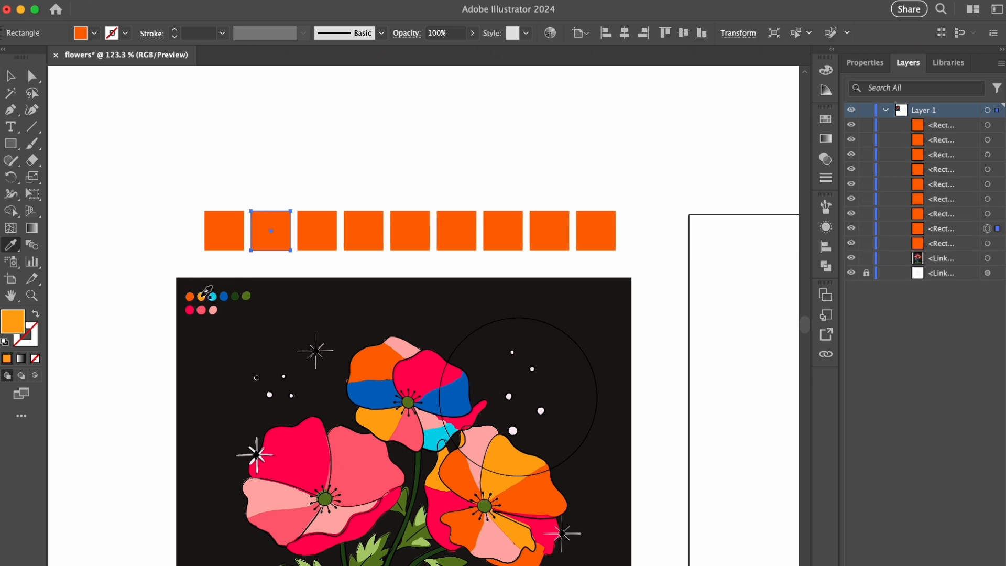
{"action": "left_click", "coordinate": [317, 230], "text": "super"}
{"action": "left_click", "coordinate": [213, 296]}
{"action": "left_click", "coordinate": [363, 231], "text": "super"}
{"action": "left_click", "coordinate": [224, 297]}
{"action": "left_click", "coordinate": [410, 230], "text": "super"}
{"action": "left_click", "coordinate": [235, 296]}
{"action": "left_click", "coordinate": [457, 231], "text": "super"}
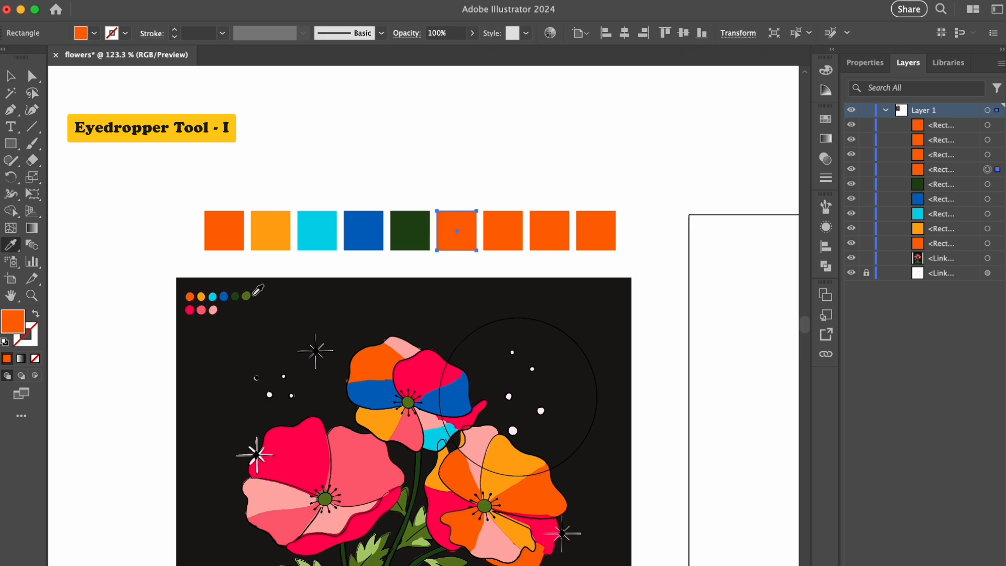
{"action": "left_click", "coordinate": [246, 296]}
- Fill the last three squares with light green, crimson and light pink sampled from the reference, and add a tenth square in coral
{"action": "left_click", "coordinate": [503, 231], "text": "super"}
{"action": "left_click", "coordinate": [369, 547]}
{"action": "left_click", "coordinate": [549, 243], "text": "super"}
{"action": "left_click", "coordinate": [190, 310]}
{"action": "left_click", "coordinate": [595, 230], "text": "super"}
{"action": "left_click", "coordinate": [201, 310]}
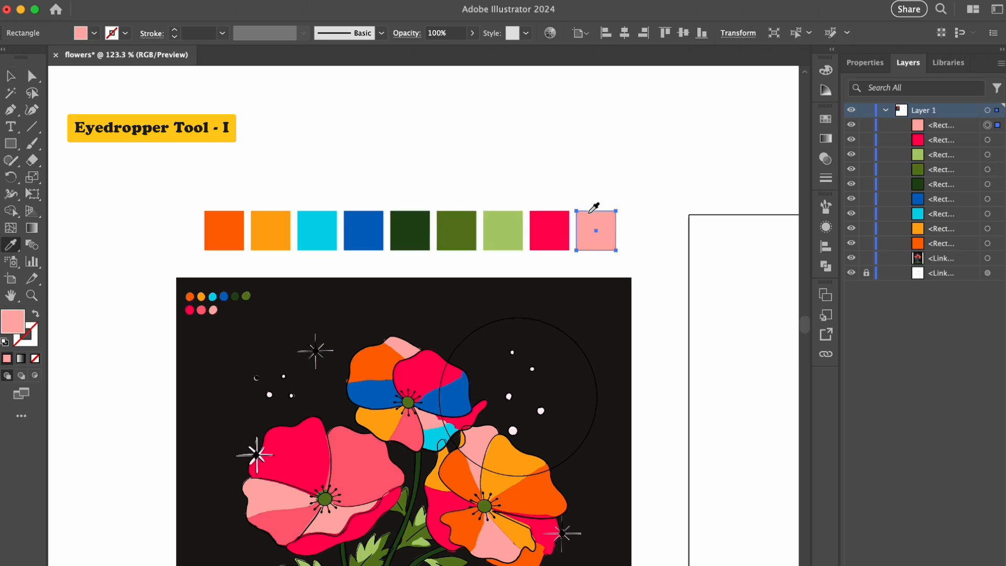
{"action": "key", "text": "super+d"}
{"action": "left_click", "coordinate": [213, 310]}
{"action": "left_click", "coordinate": [596, 142], "text": "super"}
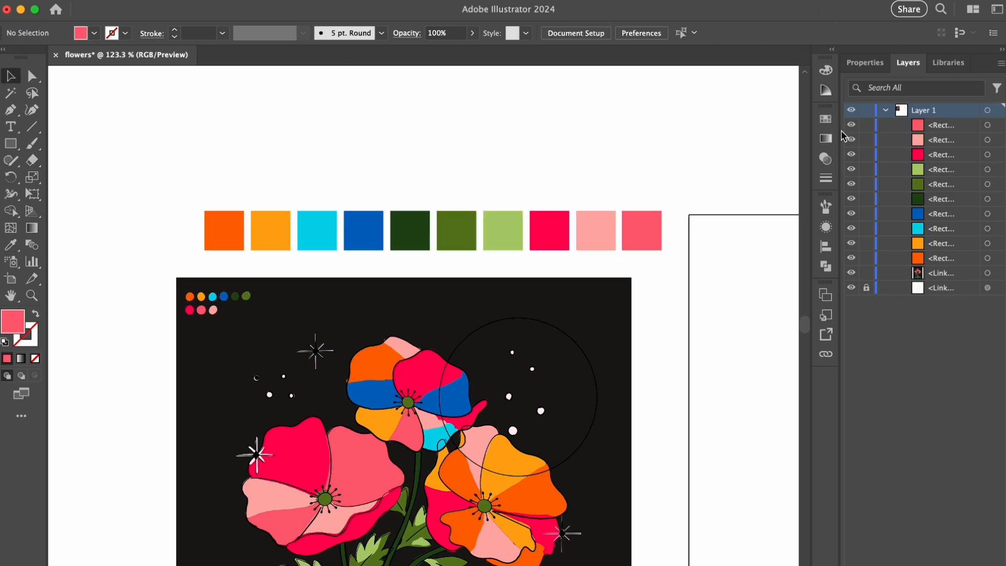
- Select all unused swatches in the document and delete them
{"action": "left_click", "coordinate": [826, 119]}
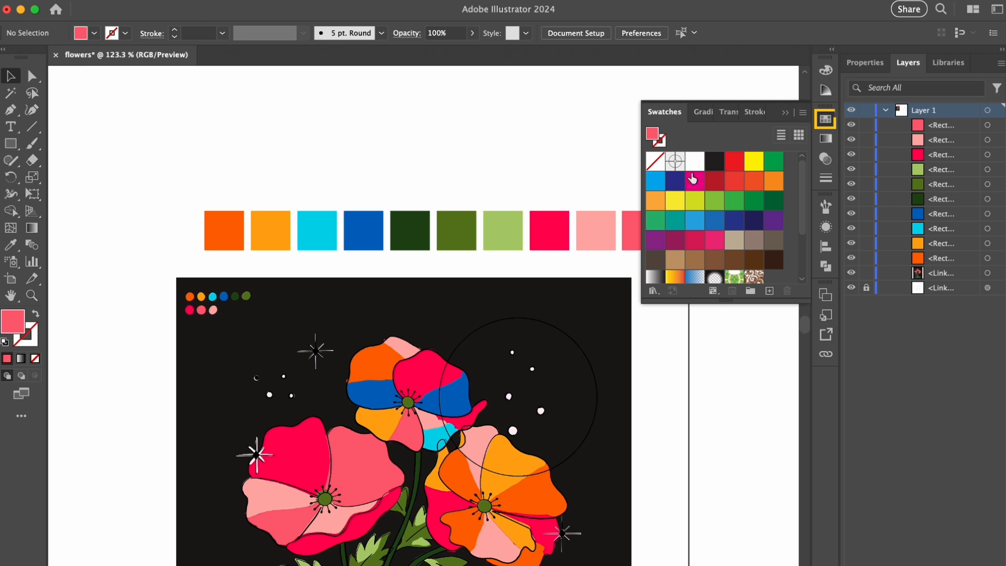
{"action": "left_click", "coordinate": [803, 113]}
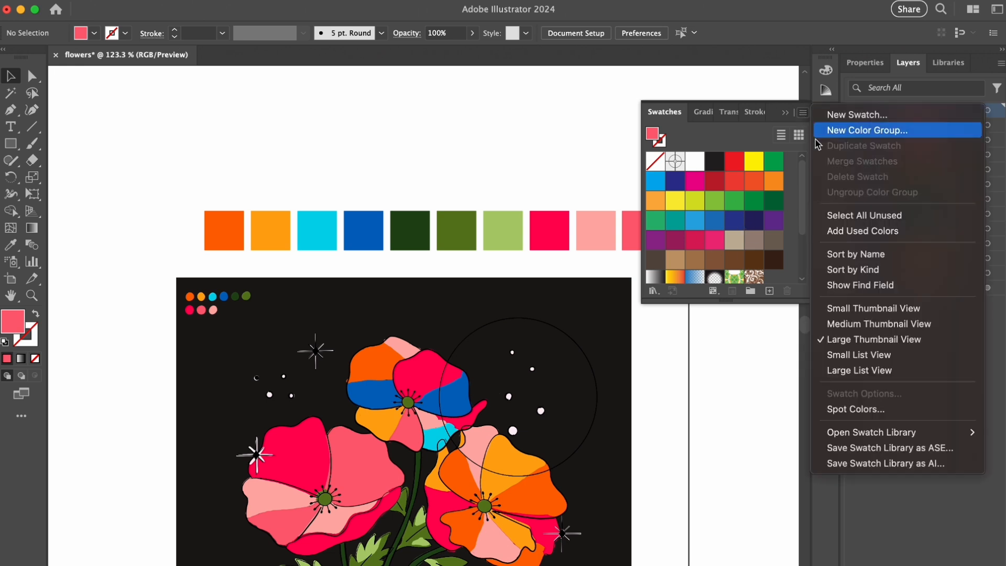
{"action": "left_click", "coordinate": [819, 215]}
{"action": "left_click", "coordinate": [787, 291]}
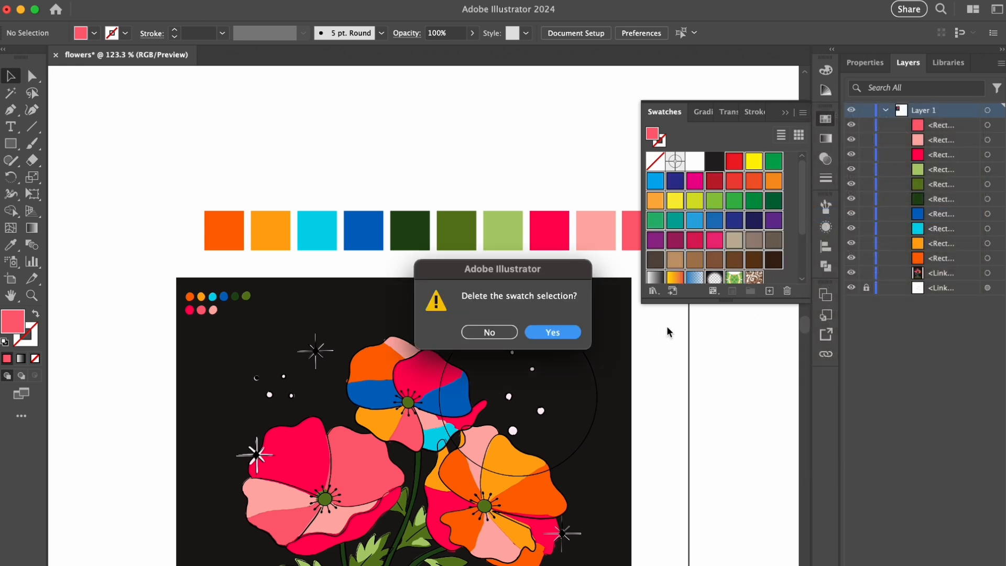
{"action": "left_click", "coordinate": [577, 335]}
{"action": "left_click", "coordinate": [784, 113]}
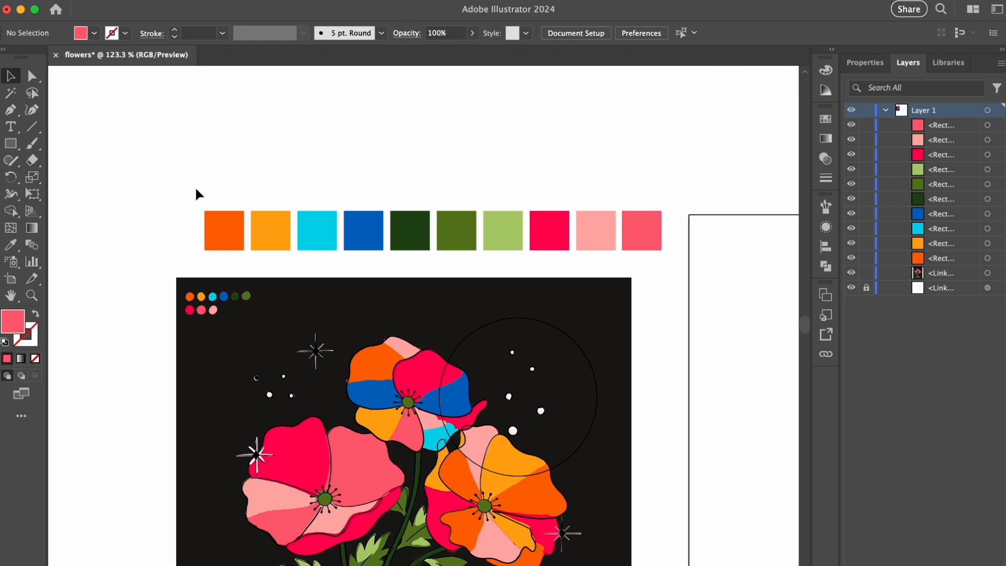
- Create Color Group 1 from the ten selected squares, converting process colors to global and including swatches for tints
{"action": "left_click_drag", "start_coordinate": [650, 246], "coordinate": [648, 243]}
{"action": "left_click", "coordinate": [826, 119]}
{"action": "left_click", "coordinate": [750, 290]}
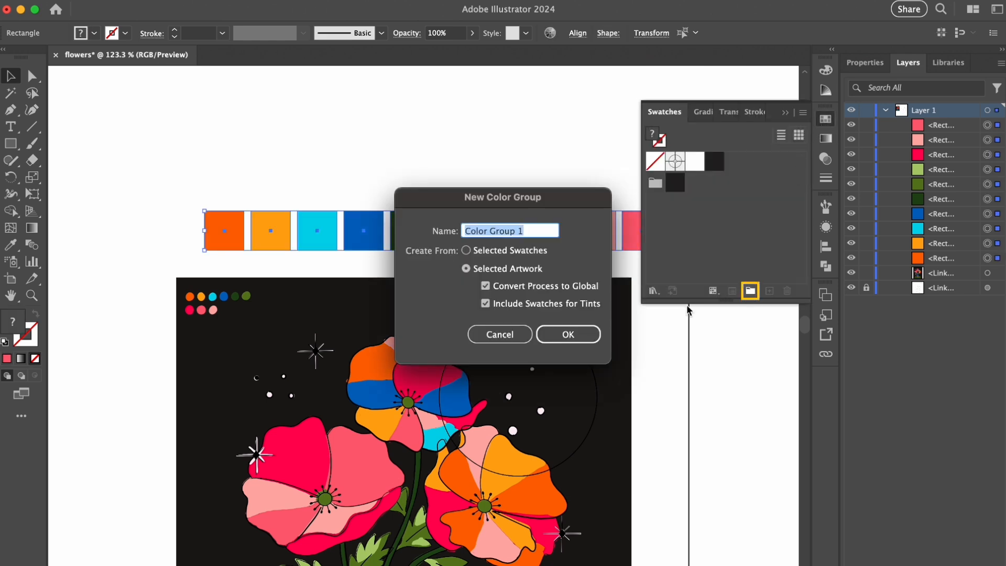
{"action": "left_click", "coordinate": [568, 335]}
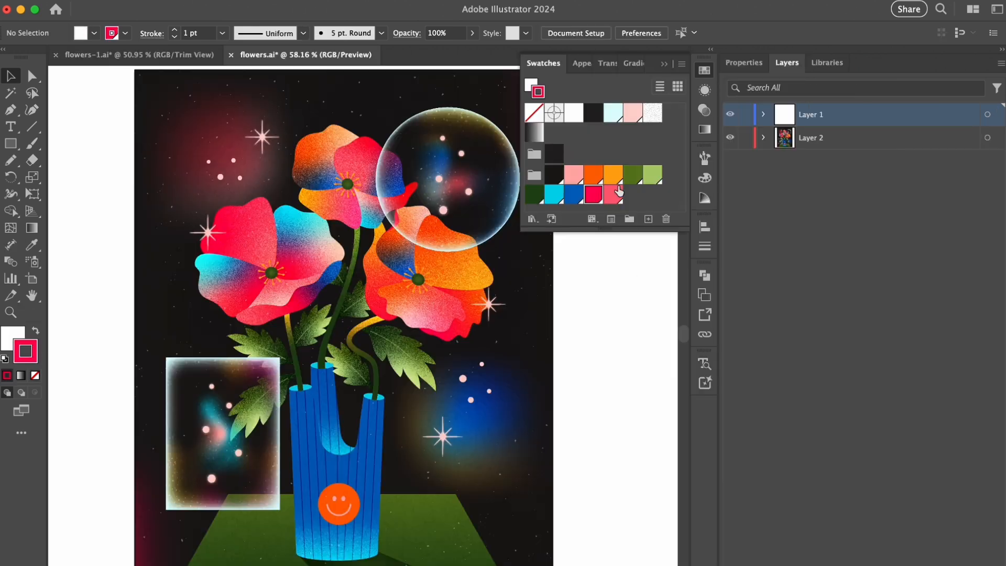
- Open the options of the crimson global swatch in the finished flowers.ai artwork, examine its HSB sliders and close them
{"action": "double_click", "coordinate": [619, 191]}
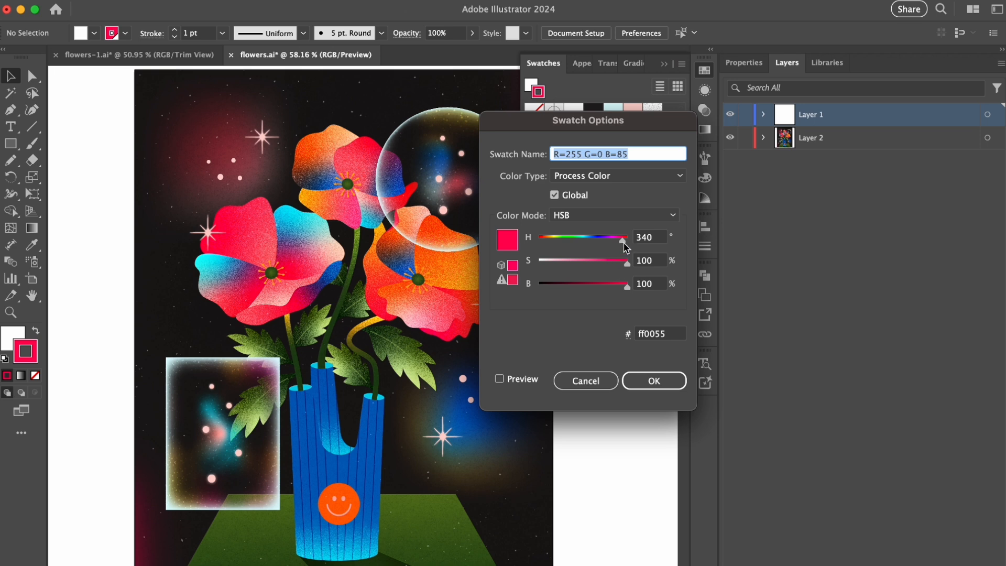
{"action": "left_click", "coordinate": [654, 387]}
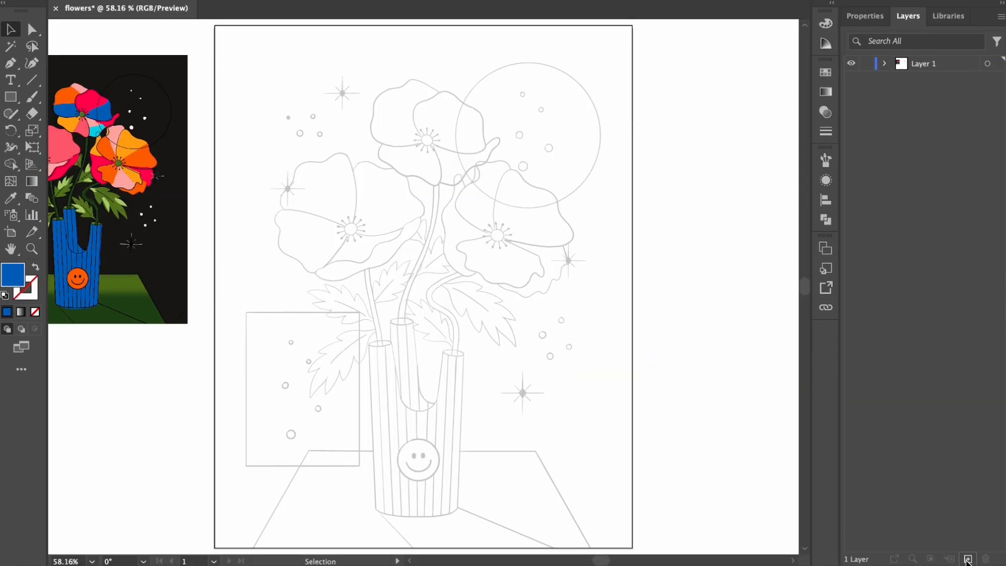
- Add a new layer beneath Layer 1 and enlarge the row size of the layer list
{"action": "left_click", "coordinate": [967, 561]}
{"action": "left_click_drag", "start_coordinate": [927, 65], "coordinate": [933, 97]}
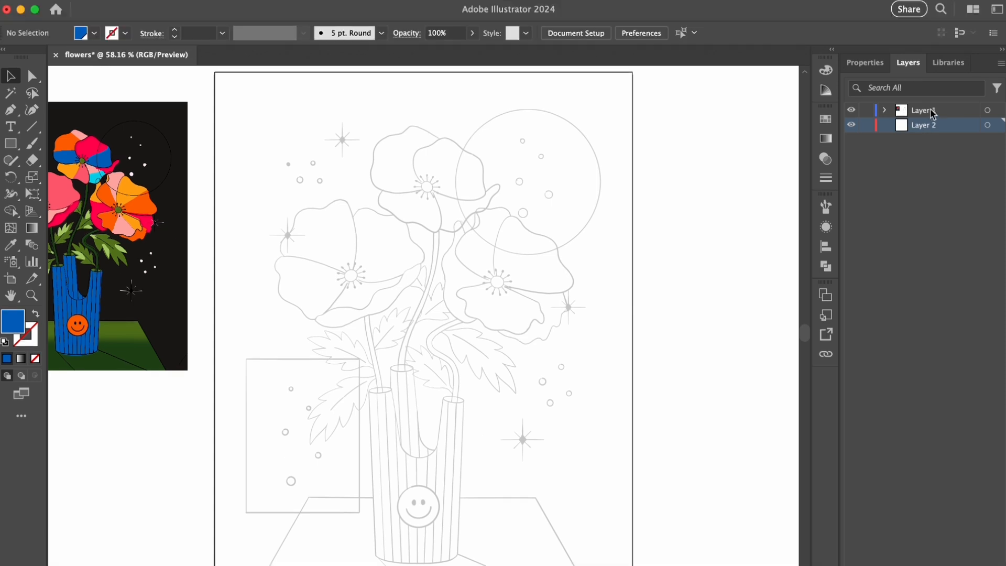
{"action": "left_click", "coordinate": [1001, 64]}
{"action": "left_click", "coordinate": [906, 452]}
{"action": "left_click", "coordinate": [723, 373]}
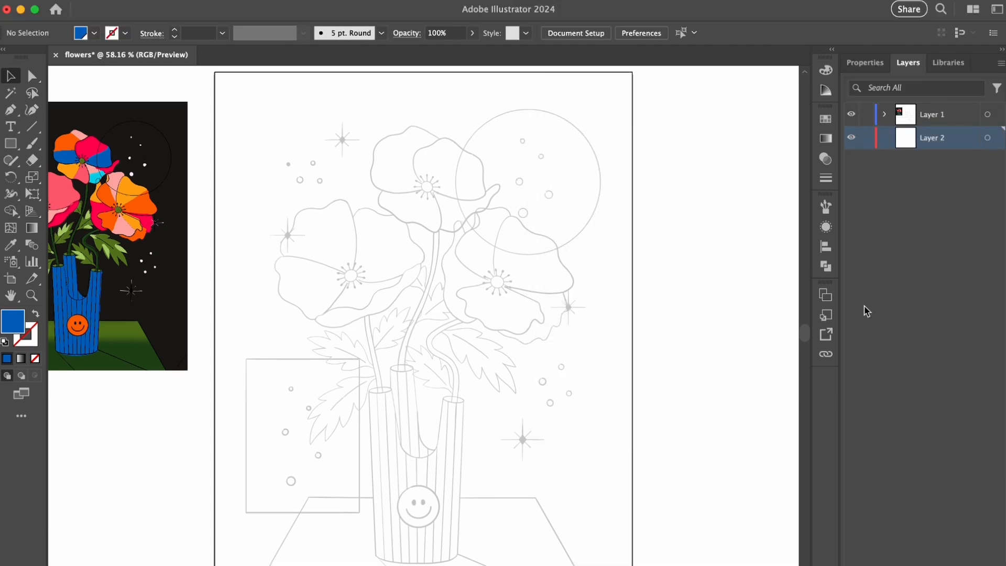
- Trace the front silhouette of the vase with the Pen tool as a closed, blue-filled shape with straight segments on Layer 2
{"action": "left_click_drag", "start_coordinate": [439, 429], "coordinate": [522, 371]}
{"action": "left_click_drag", "start_coordinate": [525, 422], "coordinate": [579, 360]}
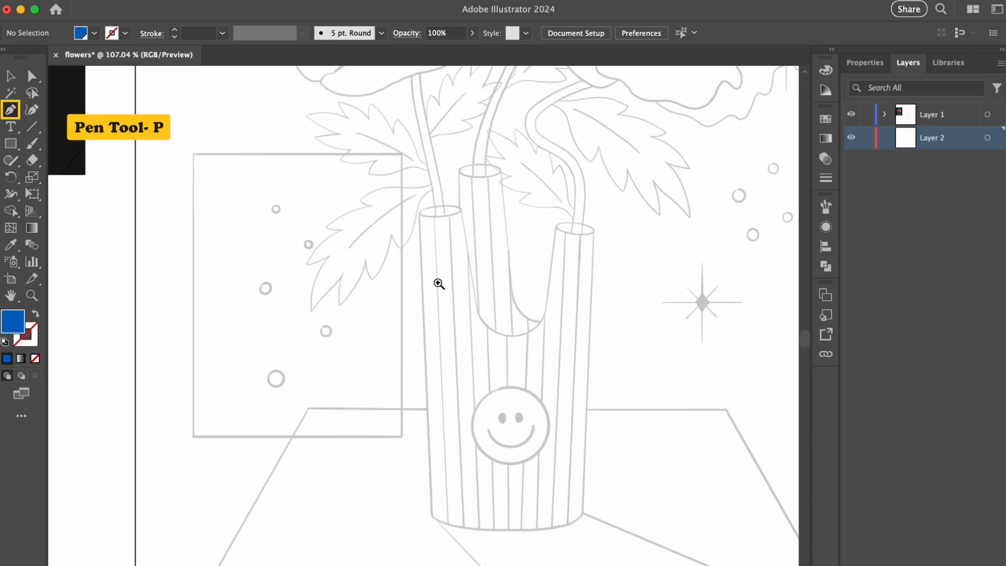
{"action": "left_click_drag", "start_coordinate": [434, 320], "coordinate": [476, 300]}
{"action": "left_click_drag", "start_coordinate": [462, 291], "coordinate": [455, 282]}
{"action": "left_click", "coordinate": [409, 179]}
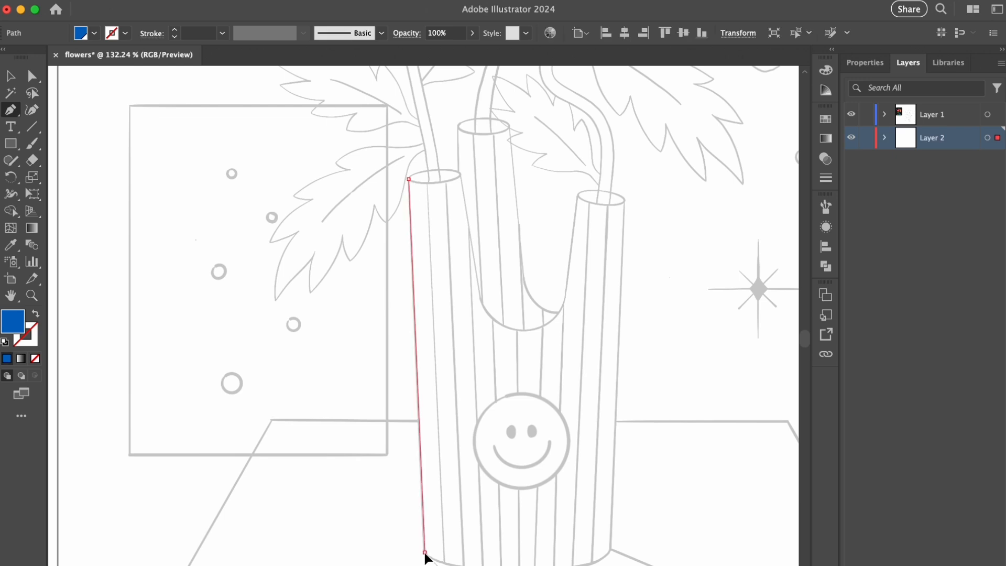
{"action": "left_click", "coordinate": [424, 552]}
{"action": "left_click", "coordinate": [610, 552]}
{"action": "left_click", "coordinate": [625, 199]}
{"action": "left_click", "coordinate": [579, 192]}
{"action": "left_click", "coordinate": [562, 307]}
{"action": "left_click", "coordinate": [482, 302]}
{"action": "left_click", "coordinate": [460, 174]}
{"action": "left_click", "coordinate": [409, 179]}
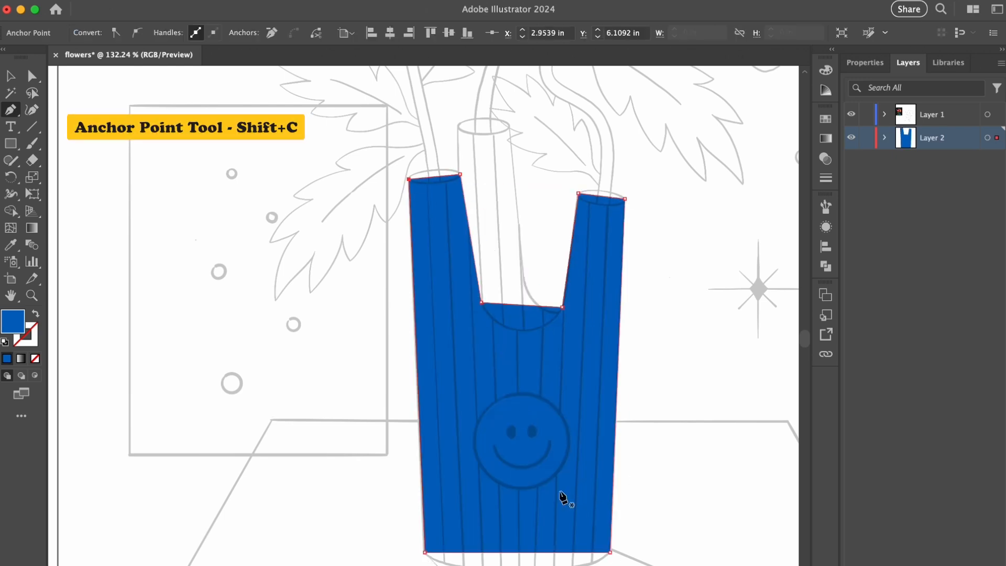
- Curve the vase's bottom edge and round the U-shaped opening between its two front tubes to follow the sketch
{"action": "left_click_drag", "start_coordinate": [519, 556], "coordinate": [519, 565]}
{"action": "left_click_drag", "start_coordinate": [520, 305], "coordinate": [543, 338]}
{"action": "left_click_drag", "start_coordinate": [506, 340], "coordinate": [548, 341]}
{"action": "key", "text": "a"}
{"action": "left_click", "coordinate": [482, 303]}
{"action": "left_click_drag", "start_coordinate": [531, 292], "coordinate": [527, 294]}
{"action": "left_click", "coordinate": [562, 308]}
{"action": "left_click", "coordinate": [521, 313]}
- Trace the vase's middle tube with the Pen tool as a closed blue shape extending behind the front shape
{"action": "scroll", "coordinate": [504, 260], "scroll_direction": "up", "scroll_amount": 1}
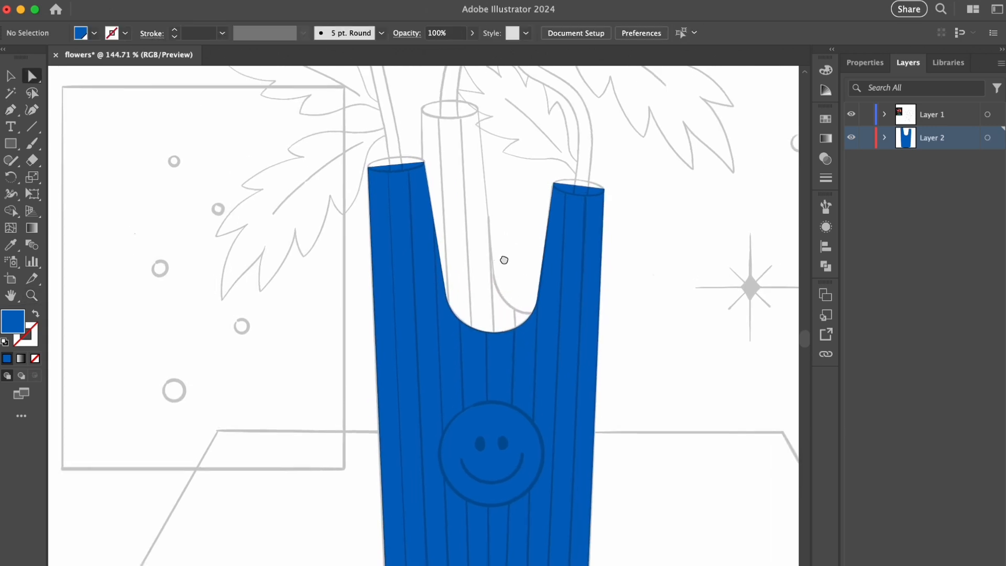
{"action": "left_click", "coordinate": [422, 110]}
{"action": "left_click", "coordinate": [425, 318]}
{"action": "left_click", "coordinate": [504, 352]}
{"action": "left_click", "coordinate": [540, 312]}
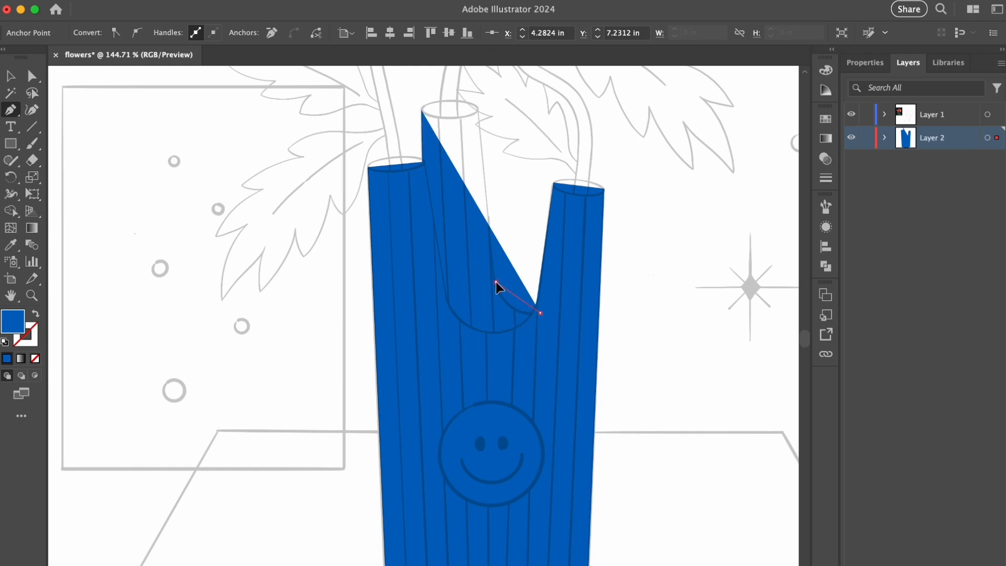
{"action": "left_click", "coordinate": [497, 282]}
{"action": "left_click", "coordinate": [478, 108]}
{"action": "left_click", "coordinate": [422, 110]}
- Curve the lower inner edge of the middle tube and smooth its corner to match the sketch
{"action": "mouse_move", "coordinate": [512, 294]}
{"action": "left_mouse_down"}
{"action": "mouse_move", "coordinate": [521, 313]}
{"action": "mouse_move", "coordinate": [511, 280]}
{"action": "left_mouse_up"}
{"action": "key", "text": "a"}
{"action": "left_click", "coordinate": [527, 265]}
{"action": "left_click", "coordinate": [496, 285]}
{"action": "left_click", "coordinate": [725, 233]}
- Apply a linear gradient to the vase's front shape and set its two color stops to blue and cyan
{"action": "left_click", "coordinate": [884, 138]}
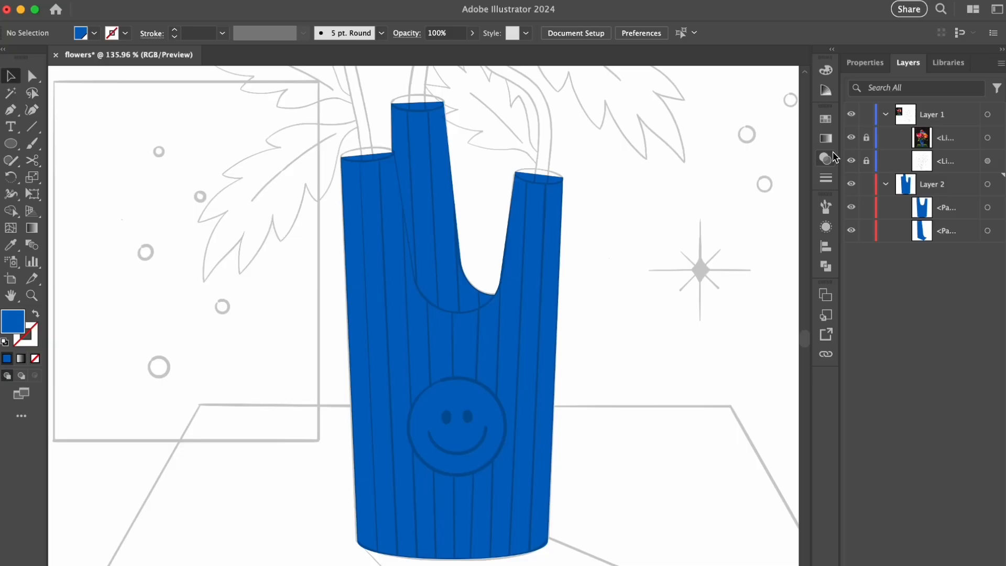
{"action": "left_click", "coordinate": [539, 240]}
{"action": "left_click", "coordinate": [826, 138]}
{"action": "left_click", "coordinate": [703, 225]}
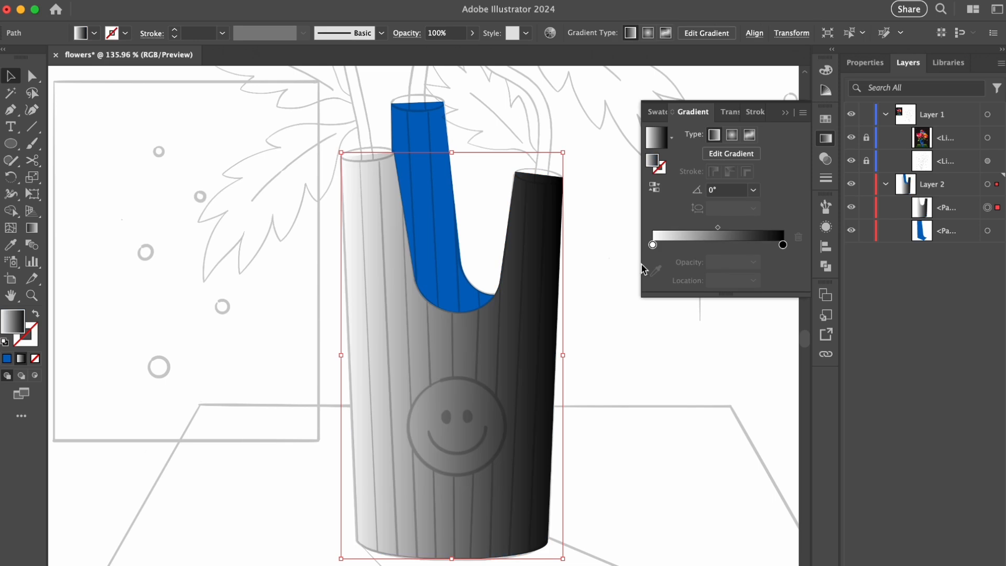
{"action": "double_click", "coordinate": [652, 245]}
{"action": "left_click", "coordinate": [602, 319]}
{"action": "left_click", "coordinate": [691, 309]}
{"action": "left_click", "coordinate": [783, 245]}
{"action": "double_click", "coordinate": [784, 246]}
{"action": "left_click", "coordinate": [690, 312]}
{"action": "key", "text": "Escape"}
- Direct the front shape's gradient at -90° so blue fades to cyan near the vase's base, adjusting the stop positions
{"action": "key", "text": "g"}
{"action": "left_click_drag", "start_coordinate": [455, 561], "coordinate": [451, 528]}
{"action": "left_click_drag", "start_coordinate": [460, 382], "coordinate": [451, 564]}
{"action": "left_click_drag", "start_coordinate": [453, 423], "coordinate": [452, 439]}
{"action": "left_click_drag", "start_coordinate": [455, 493], "coordinate": [456, 520]}
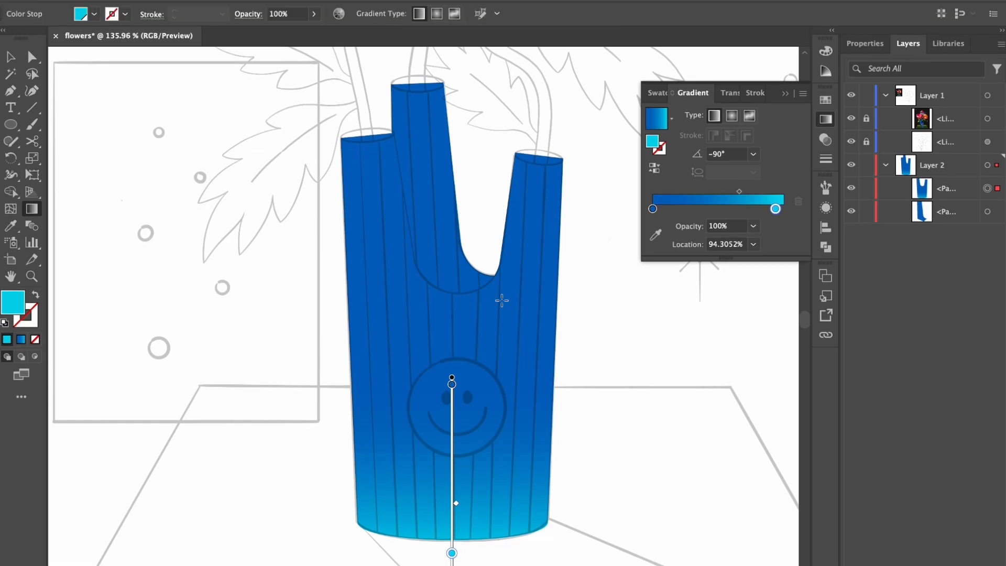
- Hide the line sketch and copy the front shape's blue-to-cyan gradient onto the middle tube with the Eyedropper
{"action": "key", "text": "a"}
{"action": "left_click", "coordinate": [451, 232]}
{"action": "key", "text": "v"}
{"action": "left_click", "coordinate": [603, 302]}
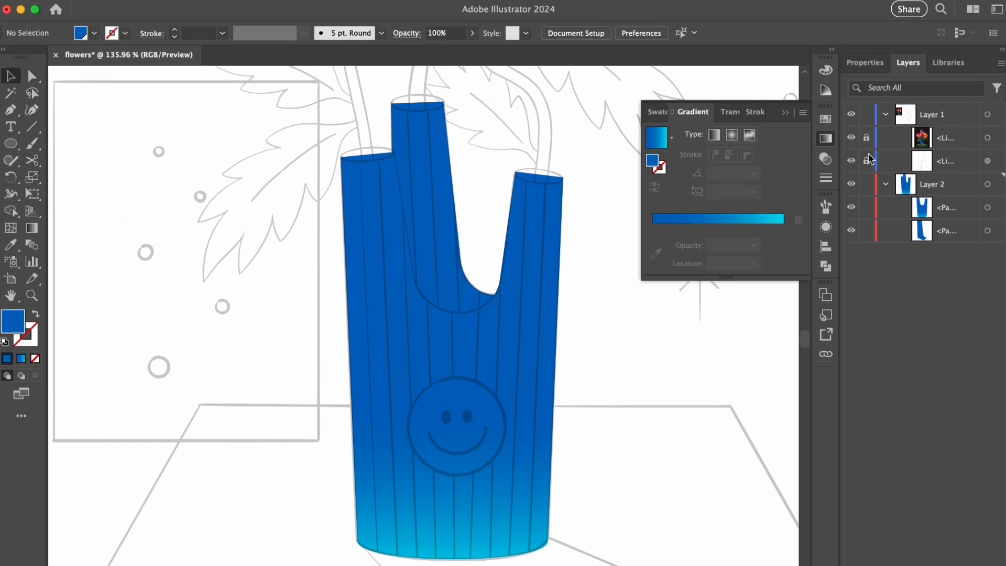
{"action": "left_click", "coordinate": [852, 161]}
{"action": "key", "text": "a"}
{"action": "left_click", "coordinate": [445, 215]}
{"action": "key", "text": "i"}
{"action": "left_click", "coordinate": [467, 372]}
- Redirect the middle tube's gradient almost vertically, at about -88°, so cyan sits at its lower curve
{"action": "key", "text": "g"}
{"action": "left_click_drag", "start_coordinate": [449, 320], "coordinate": [447, 251]}
{"action": "left_click_drag", "start_coordinate": [430, 173], "coordinate": [431, 329]}
{"action": "key", "text": "v"}
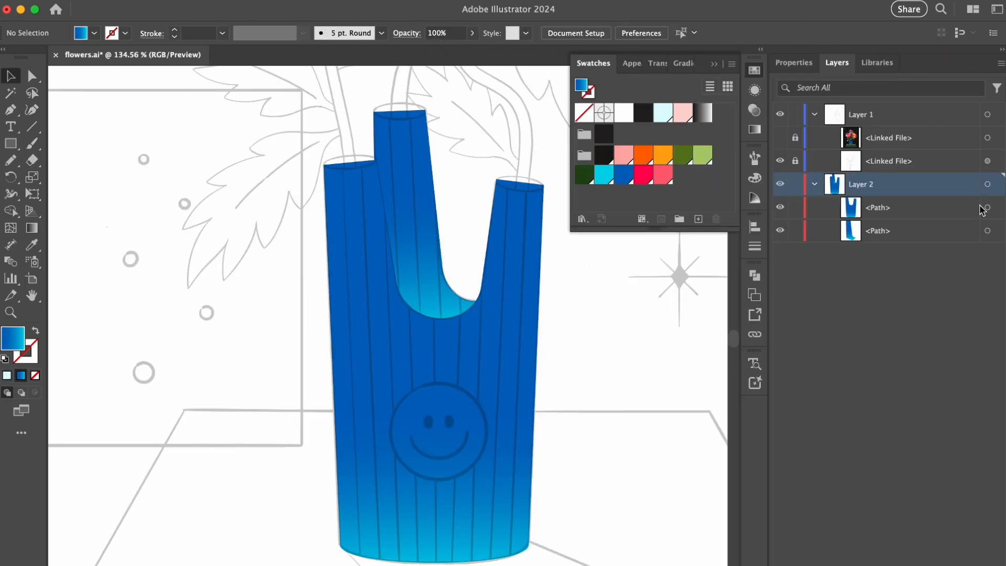
- Save the front shape's blue-to-cyan gradient as a swatch named New Gradient Swatch
{"action": "left_click", "coordinate": [984, 209]}
{"action": "left_click", "coordinate": [698, 219]}
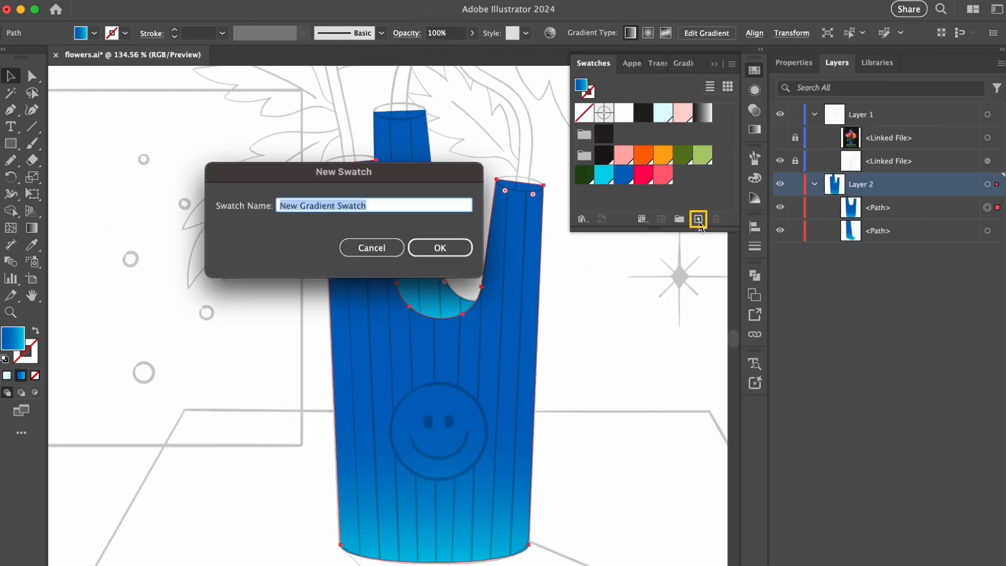
{"action": "left_click", "coordinate": [435, 247]}
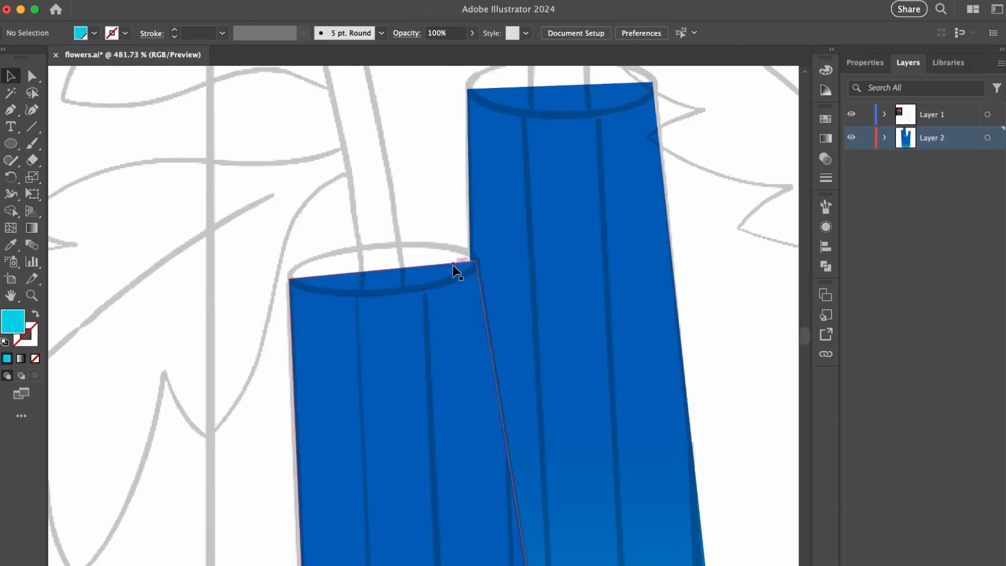
- Draw a cyan ellipse for the left tube's opening, then rotate and resize it to fit the sketched rim
{"action": "left_click_drag", "start_coordinate": [292, 258], "coordinate": [482, 303]}
{"action": "key", "text": "v"}
{"action": "left_click_drag", "start_coordinate": [382, 325], "coordinate": [393, 315]}
{"action": "left_click_drag", "start_coordinate": [418, 278], "coordinate": [411, 269]}
{"action": "left_click_drag", "start_coordinate": [479, 262], "coordinate": [474, 262]}
{"action": "left_click", "coordinate": [446, 210]}
{"action": "left_click_drag", "start_coordinate": [615, 146], "coordinate": [481, 262]}
{"action": "scroll", "coordinate": [480, 262], "scroll_direction": "down", "scroll_amount": 3}
- Copy the cyan ellipse to the middle tube's opening and adjust its angle and size to fit the rim
{"action": "left_click_drag", "start_coordinate": [339, 354], "coordinate": [467, 215]}
{"action": "left_click_drag", "start_coordinate": [438, 185], "coordinate": [443, 184]}
{"action": "scroll", "coordinate": [441, 181], "scroll_direction": "up", "scroll_amount": 5}
{"action": "left_click_drag", "start_coordinate": [461, 226], "coordinate": [462, 236]}
{"action": "left_click_drag", "start_coordinate": [548, 247], "coordinate": [547, 246]}
{"action": "scroll", "coordinate": [363, 258], "scroll_direction": "down", "scroll_amount": 5}
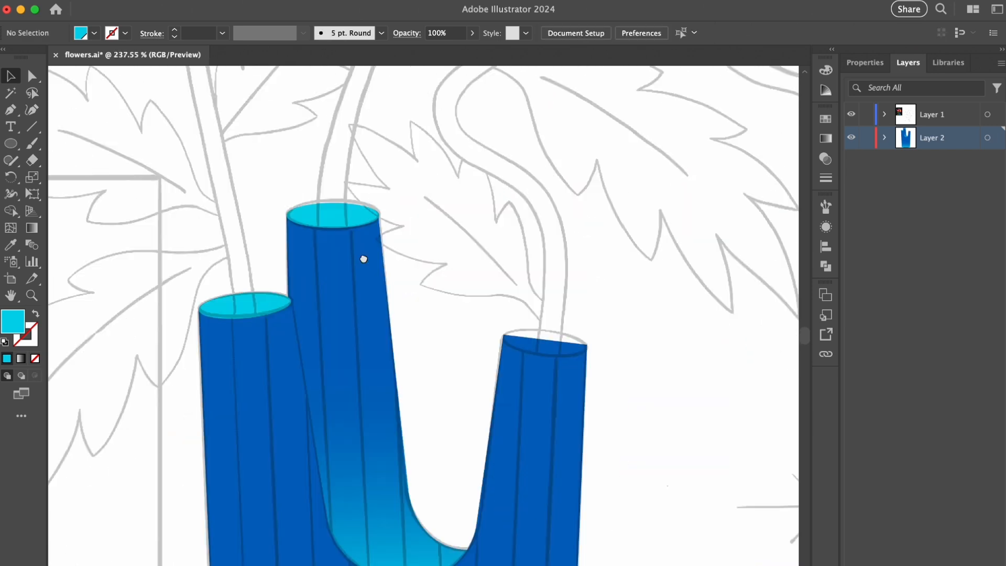
- Copy a cyan ellipse to the right tube's opening, tilting and scaling it to match that rim
{"action": "scroll", "coordinate": [456, 266], "scroll_direction": "up", "scroll_amount": 5}
{"action": "left_click_drag", "start_coordinate": [220, 171], "coordinate": [593, 375]}
{"action": "left_click", "coordinate": [323, 220]}
{"action": "left_click_drag", "start_coordinate": [324, 185], "coordinate": [324, 177]}
{"action": "scroll", "coordinate": [502, 238], "scroll_direction": "up", "scroll_amount": 4}
{"action": "left_click", "coordinate": [516, 210]}
{"action": "mouse_move", "coordinate": [579, 189]}
{"action": "left_mouse_down"}
{"action": "mouse_move", "coordinate": [565, 189]}
{"action": "mouse_move", "coordinate": [573, 200]}
{"action": "left_mouse_up"}
{"action": "mouse_move", "coordinate": [465, 171]}
{"action": "left_mouse_down"}
{"action": "mouse_move", "coordinate": [466, 199]}
{"action": "mouse_move", "coordinate": [466, 191]}
{"action": "left_mouse_up"}
{"action": "left_click_drag", "start_coordinate": [565, 228], "coordinate": [553, 227]}
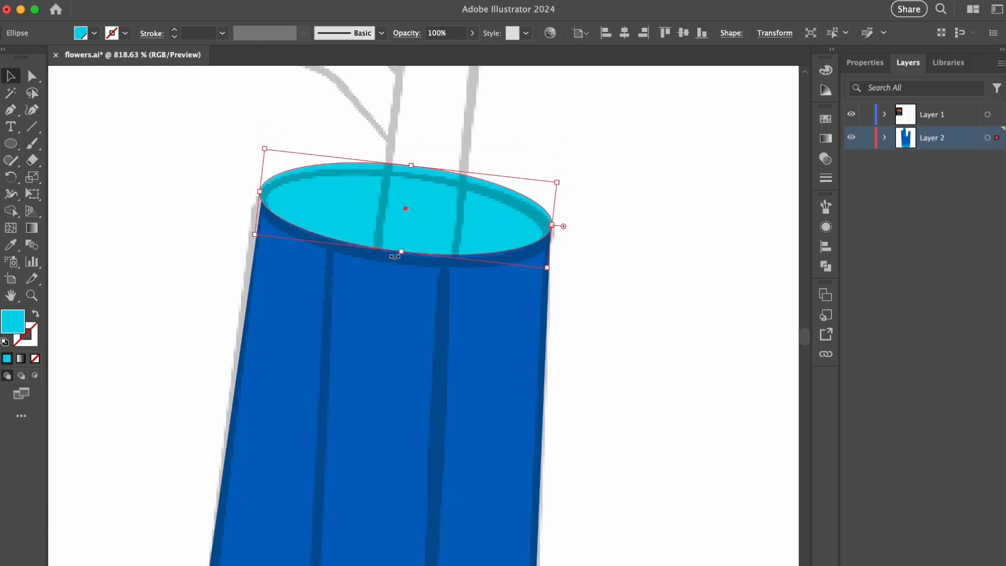
- Fine-tune the size, position and tilt of the right tube's cyan ellipse to fit the rim
{"action": "left_click_drag", "start_coordinate": [400, 251], "coordinate": [400, 261]}
{"action": "left_click_drag", "start_coordinate": [417, 226], "coordinate": [419, 224]}
{"action": "left_click_drag", "start_coordinate": [554, 228], "coordinate": [551, 229]}
{"action": "left_click_drag", "start_coordinate": [413, 166], "coordinate": [413, 166]}
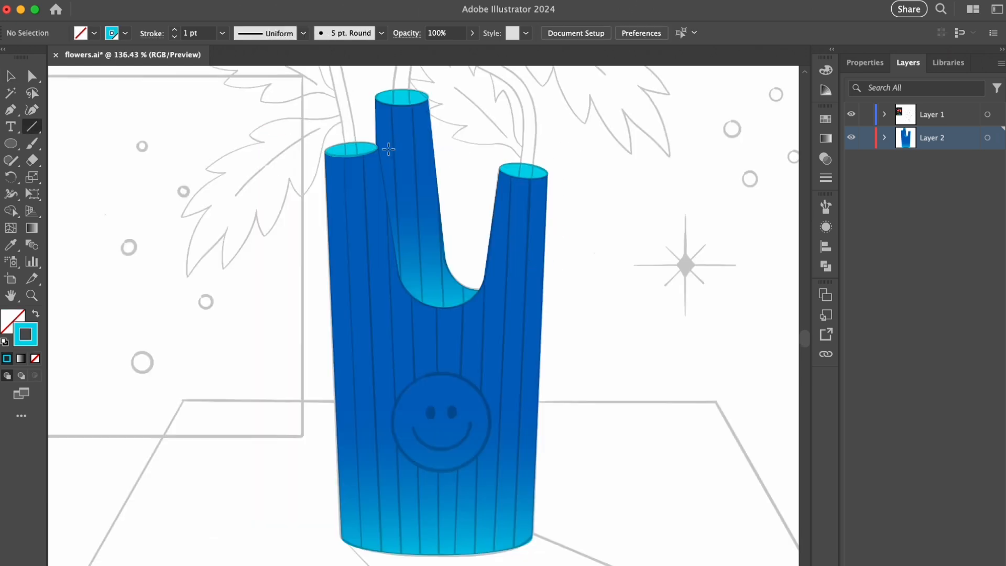
- Draw a cyan 1 pt line along the vase's leftmost sketched stripe and duplicate it four times at equal spacing toward the middle
{"action": "left_click_drag", "start_coordinate": [363, 392], "coordinate": [363, 555]}
{"action": "key", "text": "v"}
{"action": "left_click_drag", "start_coordinate": [352, 354], "coordinate": [372, 353]}
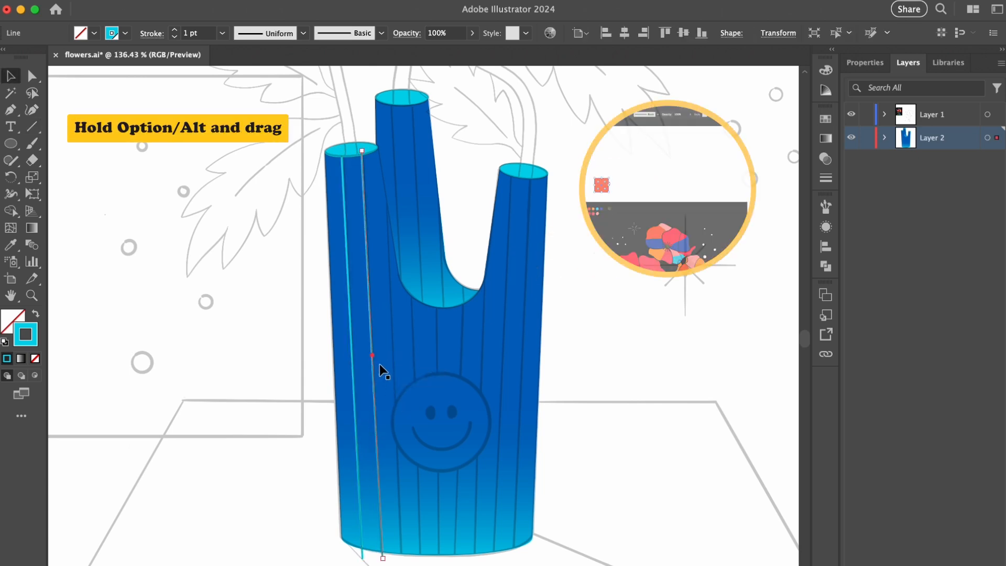
{"action": "key", "text": "super+d"}
{"action": "key", "text": "super+d"}
{"action": "key", "text": "super+d"}
- Move and rotate the last duplicated line to match the vase's nearly vertical centre stripe
{"action": "left_click_drag", "start_coordinate": [421, 147], "coordinate": [428, 147]}
{"action": "left_click_drag", "start_coordinate": [428, 228], "coordinate": [432, 232]}
{"action": "left_click_drag", "start_coordinate": [430, 149], "coordinate": [432, 150]}
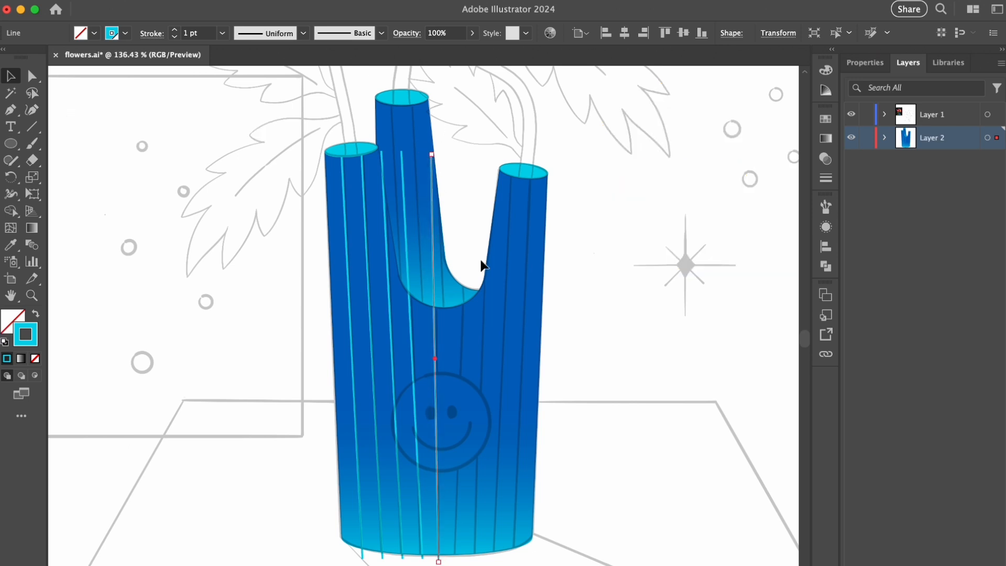
- Group the four left stripes and place a mirrored copy over the sketched stripes on the vase's right side
{"action": "left_click", "coordinate": [389, 349], "text": "shift"}
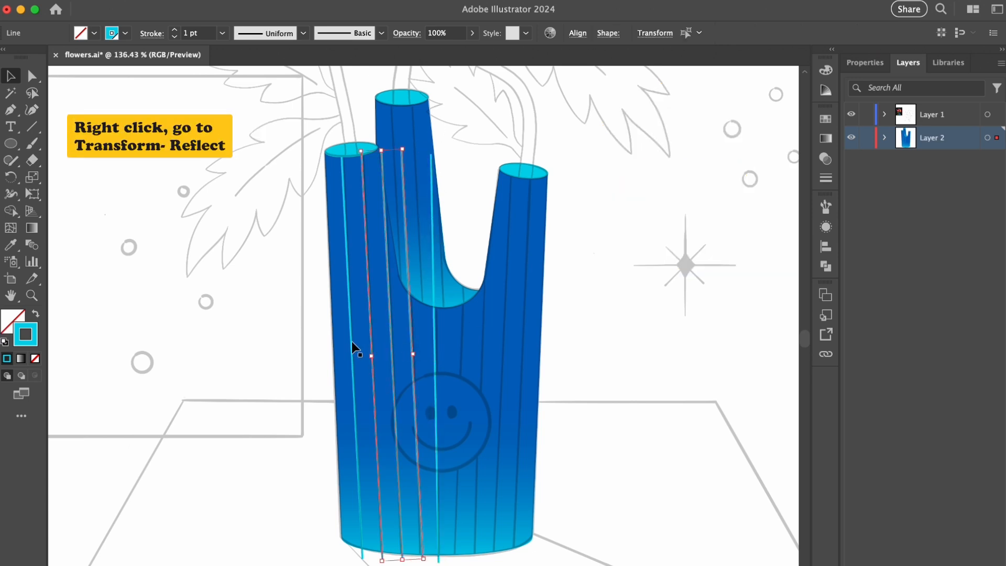
{"action": "right_click", "coordinate": [354, 338]}
{"action": "mouse_move", "coordinate": [367, 519]}
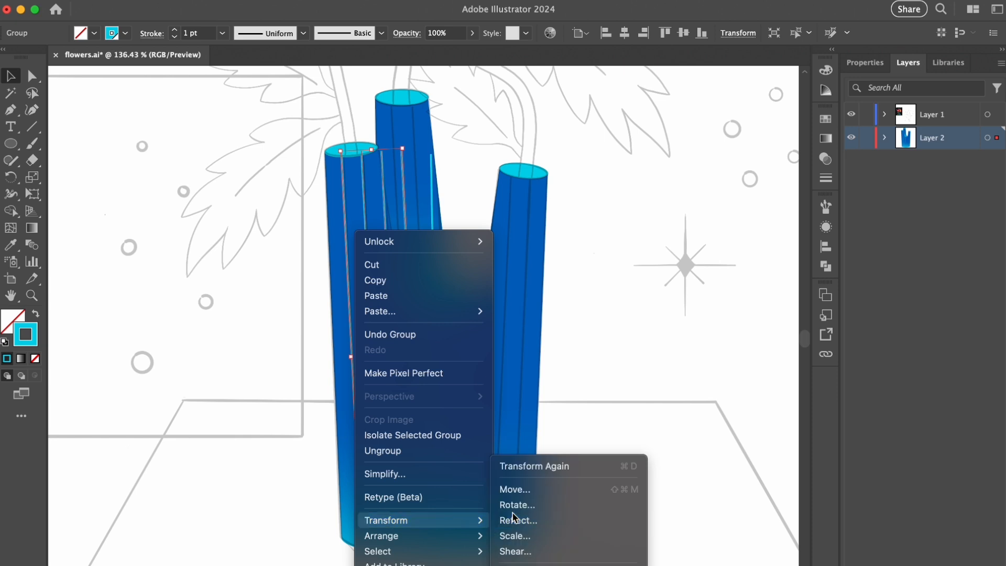
{"action": "left_click", "coordinate": [516, 518]}
{"action": "left_click", "coordinate": [373, 480]}
{"action": "left_click_drag", "start_coordinate": [401, 368], "coordinate": [502, 373]}
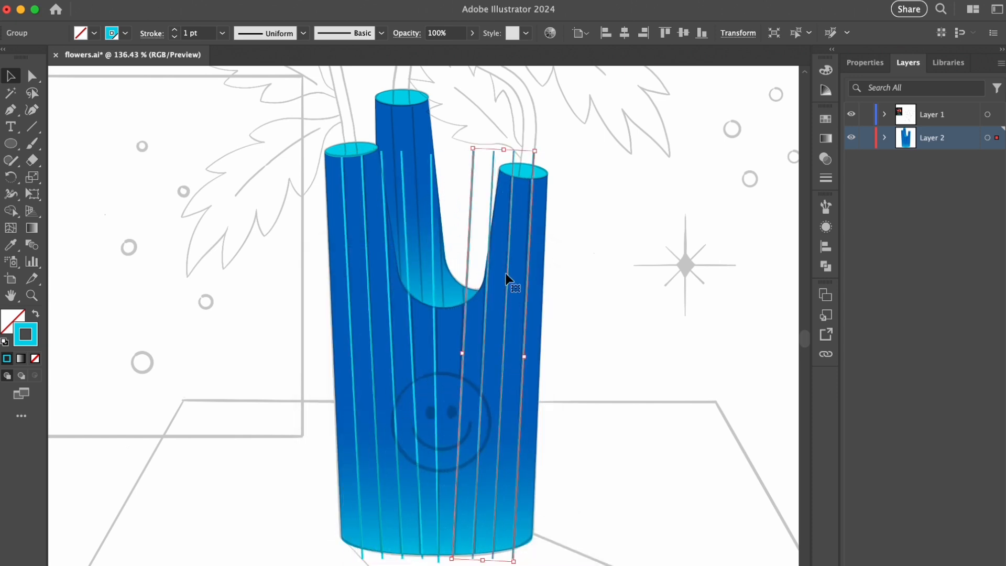
- Straighten the centre stripe over the sketch and group it with the left and right stripe groups
{"action": "left_click", "coordinate": [711, 136]}
{"action": "left_click", "coordinate": [431, 173]}
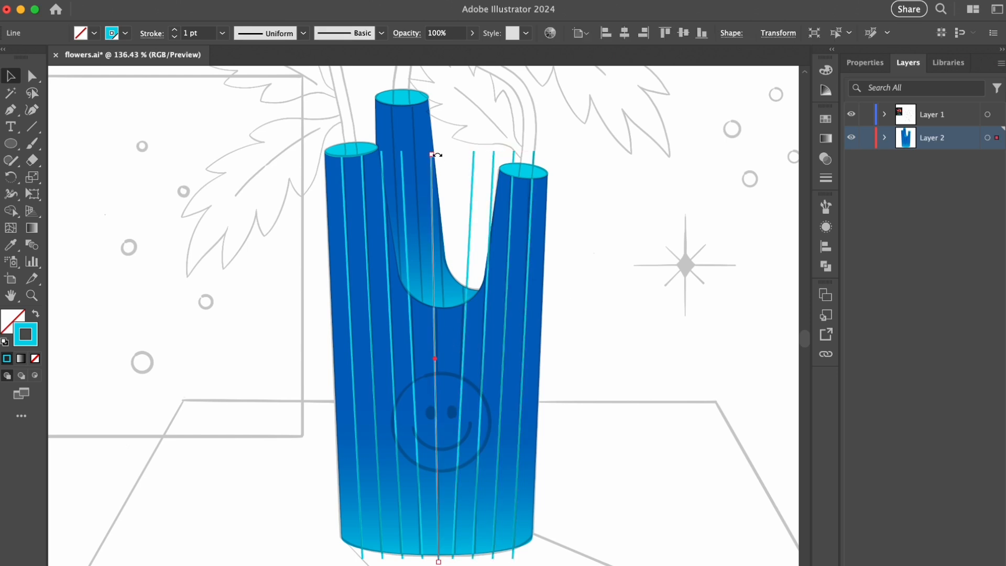
{"action": "left_click_drag", "start_coordinate": [433, 152], "coordinate": [436, 152]}
{"action": "left_click_drag", "start_coordinate": [435, 358], "coordinate": [439, 352]}
{"action": "left_click", "coordinate": [884, 138]}
{"action": "left_click_drag", "start_coordinate": [987, 162], "coordinate": [986, 207]}
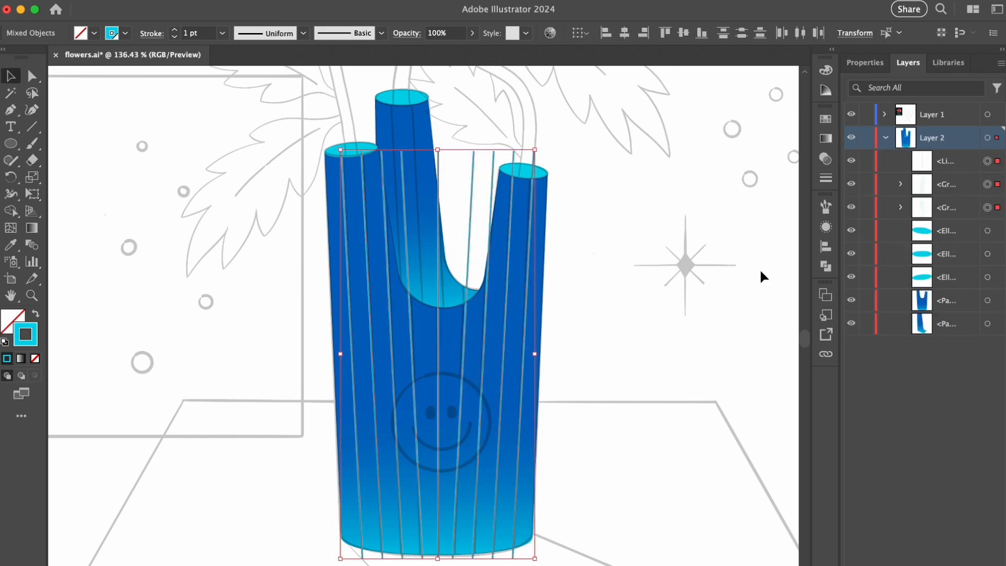
{"action": "key", "text": "super+g"}
- Recolor the stripe group's stroke dark blue, with Multiply blending and 80% opacity
{"action": "left_click", "coordinate": [825, 121]}
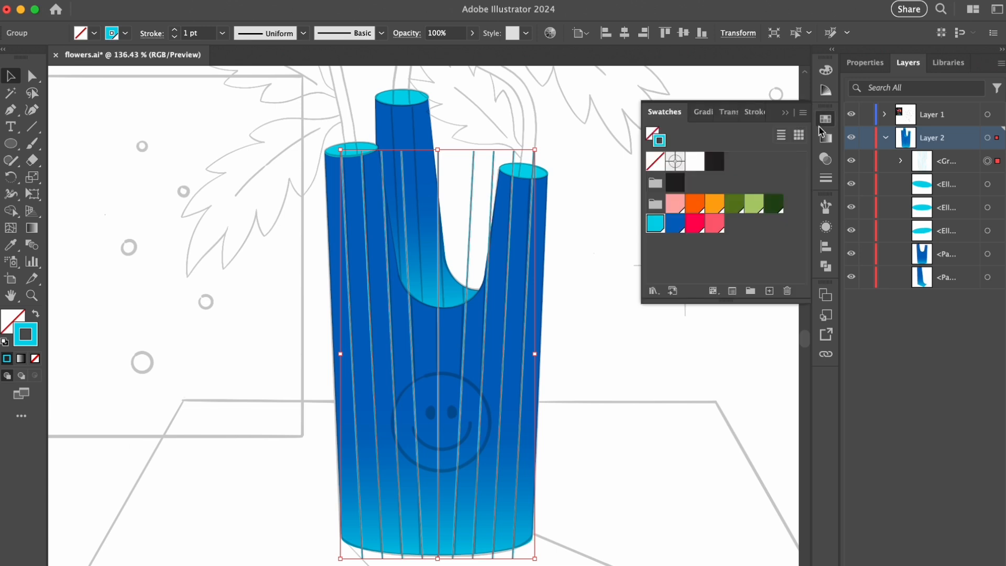
{"action": "left_click", "coordinate": [671, 226]}
{"action": "left_click", "coordinate": [729, 111]}
{"action": "left_click", "coordinate": [679, 134]}
{"action": "left_click", "coordinate": [675, 185]}
{"action": "type", "text": "80"}
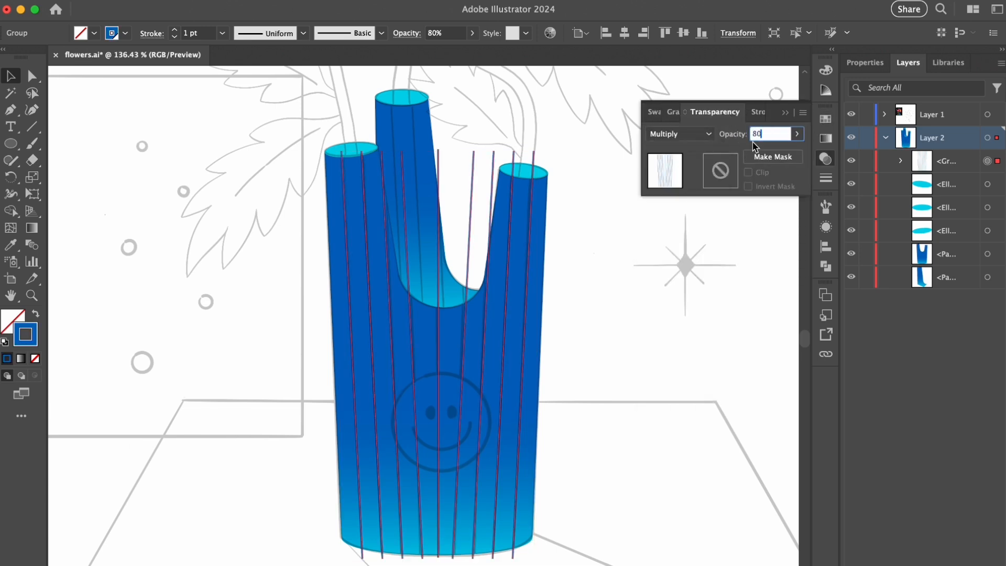
{"action": "left_click", "coordinate": [729, 313]}
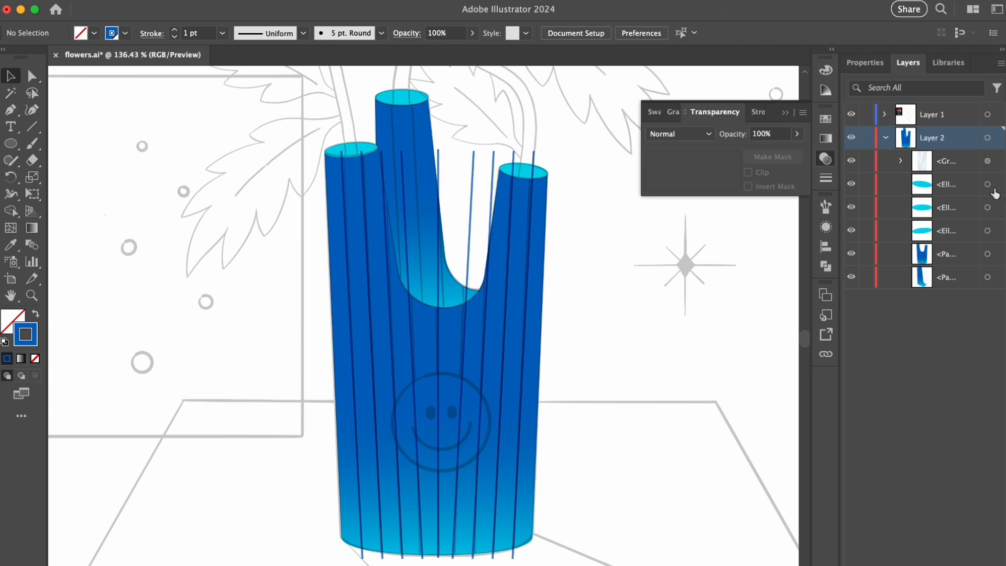
- Clip the stripe group inside the front vase shape by cutting it and pasting it in Draw Inside mode
{"action": "left_click", "coordinate": [989, 162]}
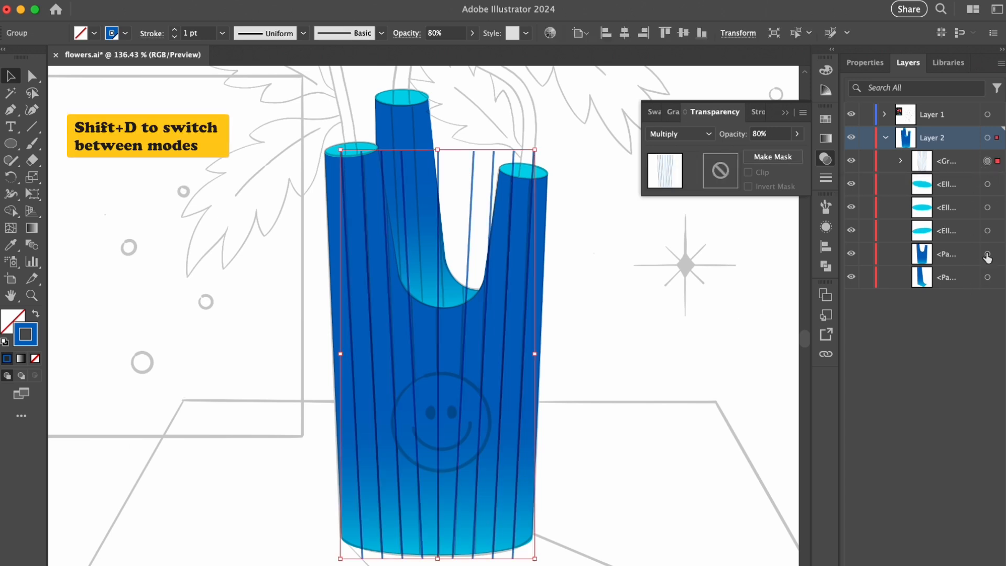
{"action": "left_click", "coordinate": [988, 254]}
{"action": "left_click", "coordinate": [36, 376]}
{"action": "left_click", "coordinate": [988, 161]}
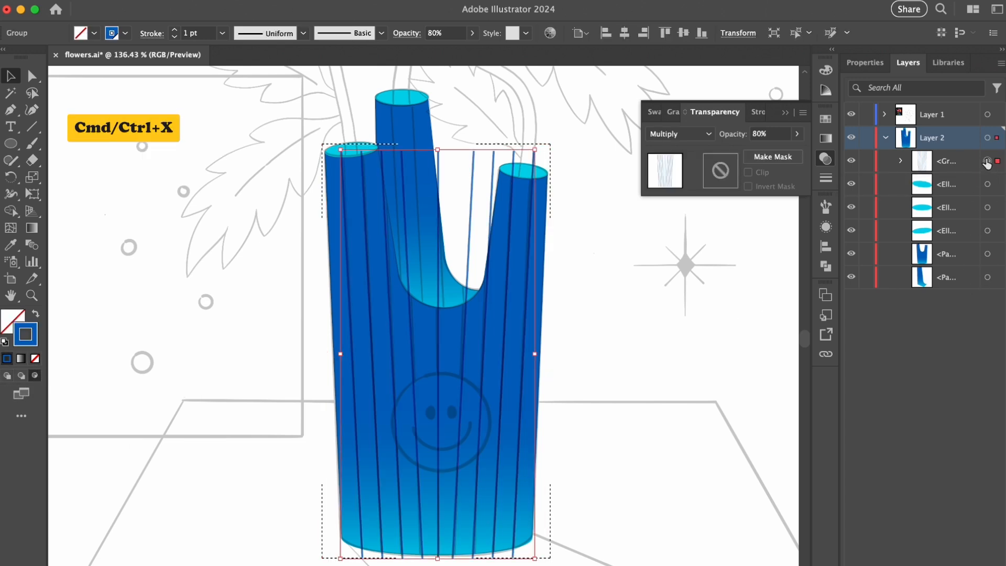
{"action": "key", "text": "super+x"}
{"action": "key", "text": "super+f"}
{"action": "key", "text": "shift+d"}
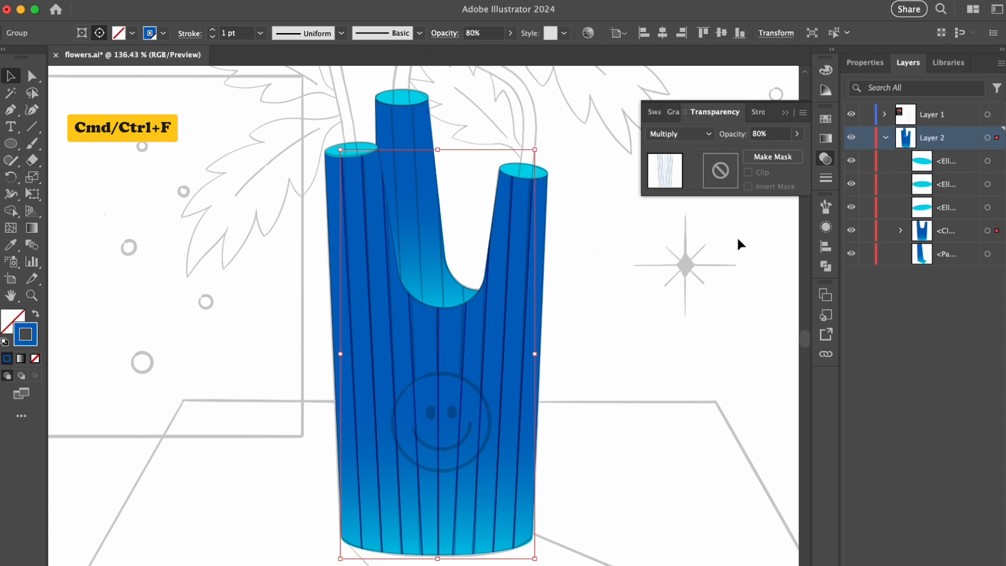
{"action": "left_click", "coordinate": [677, 256]}
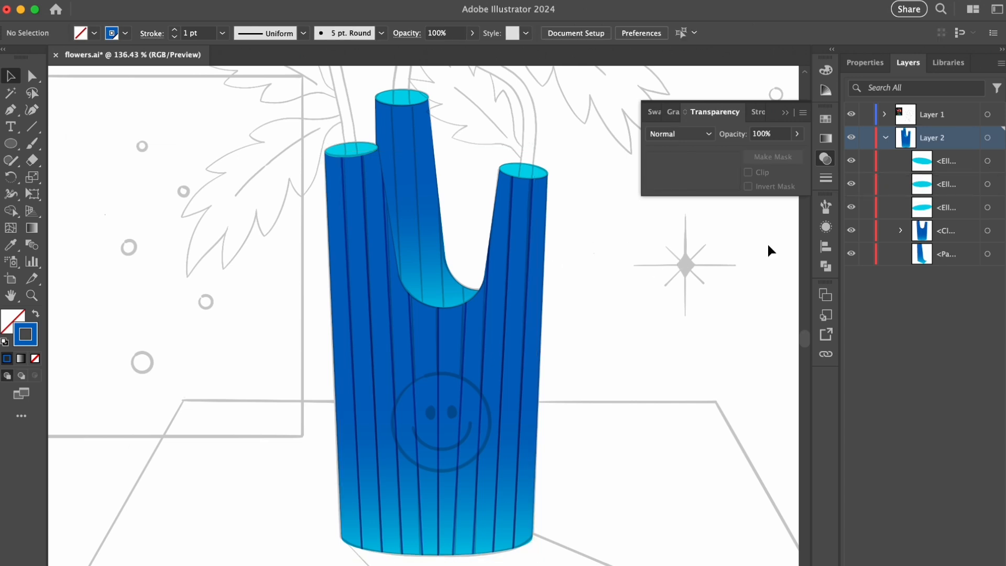
- Paste the stripe group inside the back tube shape and align it with the sketched stripes
{"action": "left_click", "coordinate": [988, 253]}
{"action": "left_click", "coordinate": [35, 375]}
{"action": "left_click", "coordinate": [520, 247]}
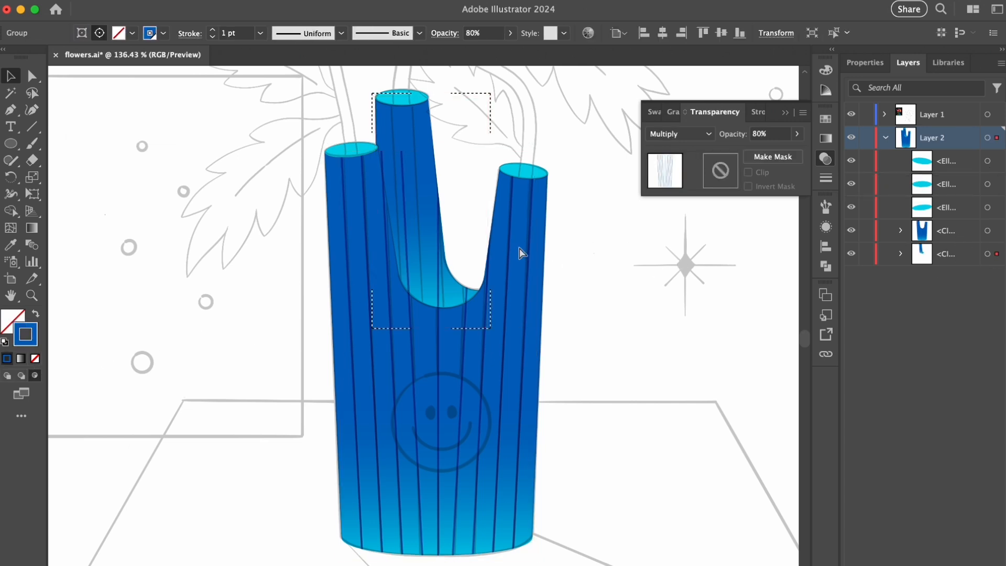
{"action": "left_click", "coordinate": [468, 231]}
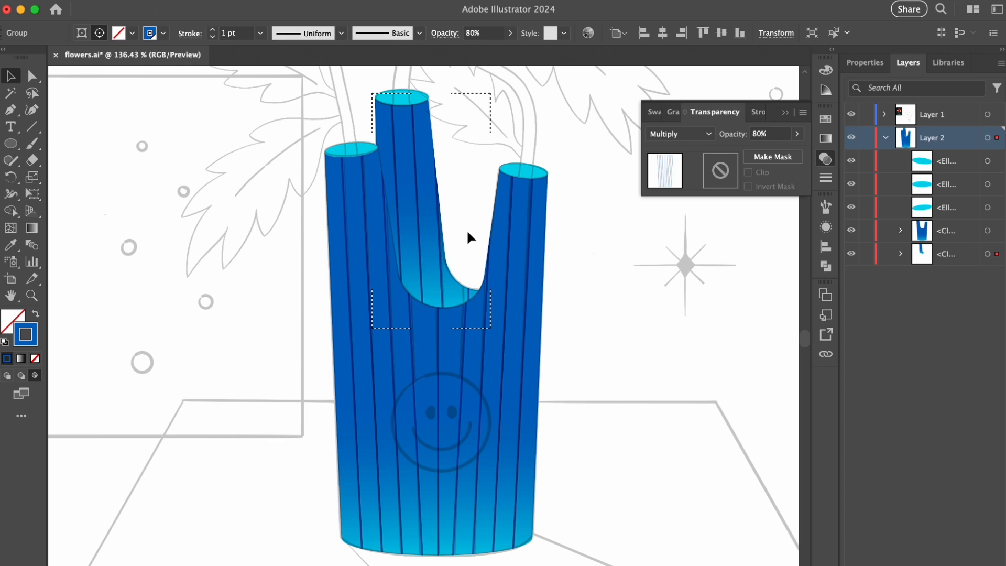
{"action": "left_click", "coordinate": [467, 228]}
- Draw an orange circle over the sketched smiley on the vase and nudge it into place
{"action": "scroll", "coordinate": [556, 366], "scroll_direction": "up", "scroll_amount": 5}
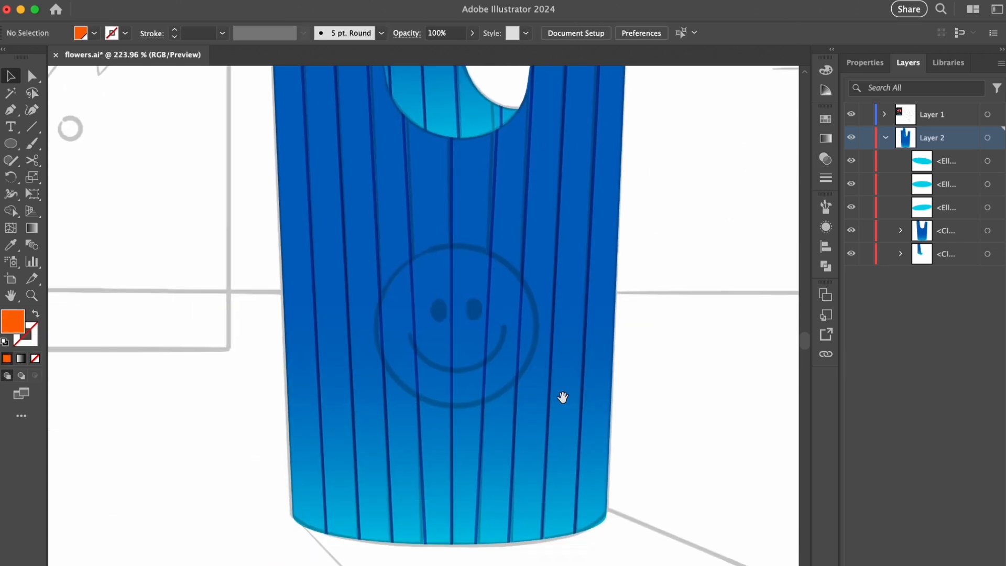
{"action": "left_click_drag", "start_coordinate": [446, 319], "coordinate": [457, 223]}
{"action": "key", "text": "v"}
{"action": "key", "text": "Up"}
{"action": "key", "text": "Up"}
{"action": "key", "text": "Down"}
{"action": "left_click", "coordinate": [707, 182]}
- Draw a pink ellipse over the smiley's left eye and copy it to the right eye
{"action": "left_click", "coordinate": [826, 138]}
{"action": "left_click", "coordinate": [668, 199]}
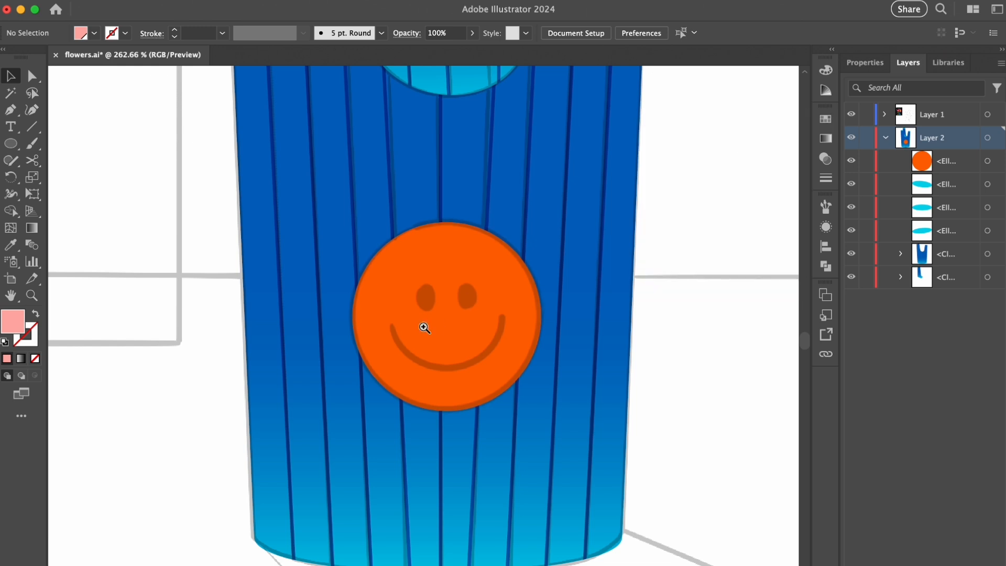
{"action": "scroll", "coordinate": [422, 328], "scroll_direction": "up", "scroll_amount": 4}
{"action": "key", "text": "l"}
{"action": "left_click_drag", "start_coordinate": [406, 255], "coordinate": [438, 297]}
{"action": "key", "text": "v"}
{"action": "mouse_move", "coordinate": [424, 275]}
{"action": "left_mouse_down"}
{"action": "mouse_move", "coordinate": [497, 275]}
{"action": "mouse_move", "coordinate": [424, 278]}
{"action": "left_mouse_up"}
{"action": "left_click", "coordinate": [421, 277], "text": "shift"}
{"action": "key", "text": "super+shift+a"}
- Duplicate the orange circle in place, shrink it about its centre and turn it into an unfilled pink outline
{"action": "left_click", "coordinate": [449, 353]}
{"action": "key", "text": "super+c"}
{"action": "key", "text": "super+f"}
{"action": "mouse_move", "coordinate": [460, 136]}
{"action": "left_mouse_down"}
{"action": "mouse_move", "coordinate": [472, 194]}
{"action": "mouse_move", "coordinate": [490, 203]}
{"action": "left_mouse_up"}
{"action": "key", "text": "shift+x"}
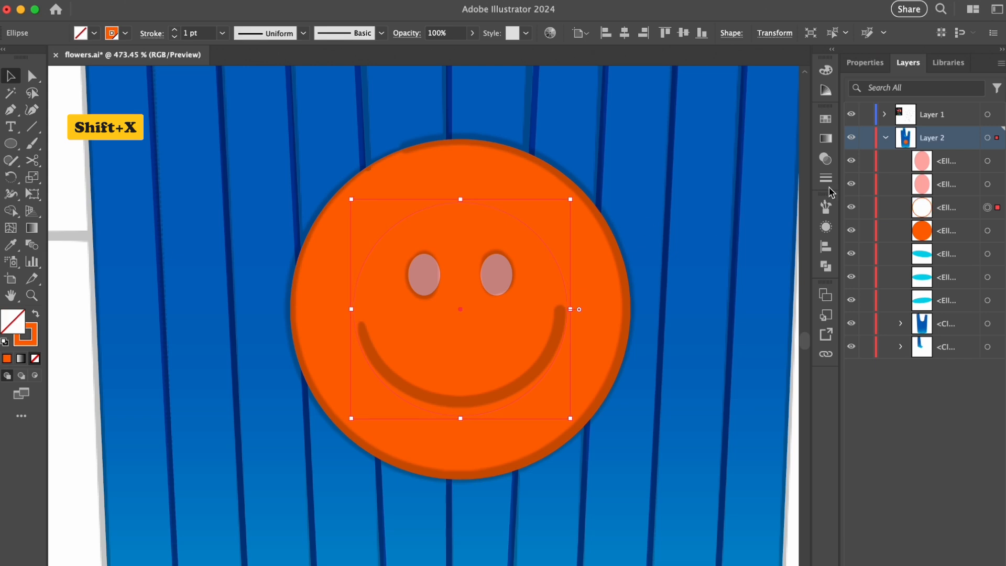
{"action": "left_click", "coordinate": [825, 119]}
{"action": "left_click", "coordinate": [672, 197]}
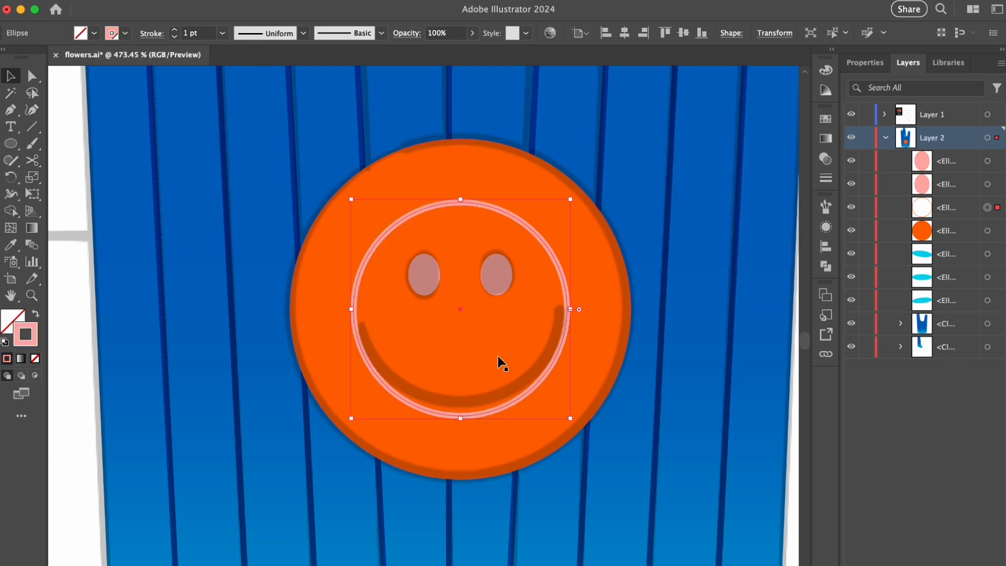
- Cut the pink outline at both ends of the smile with the Scissors tool and delete the upper arc
{"action": "key", "text": "c"}
{"action": "left_click", "coordinate": [354, 320]}
{"action": "left_click", "coordinate": [567, 317]}
{"action": "left_click", "coordinate": [987, 208]}
{"action": "key", "text": "Delete"}
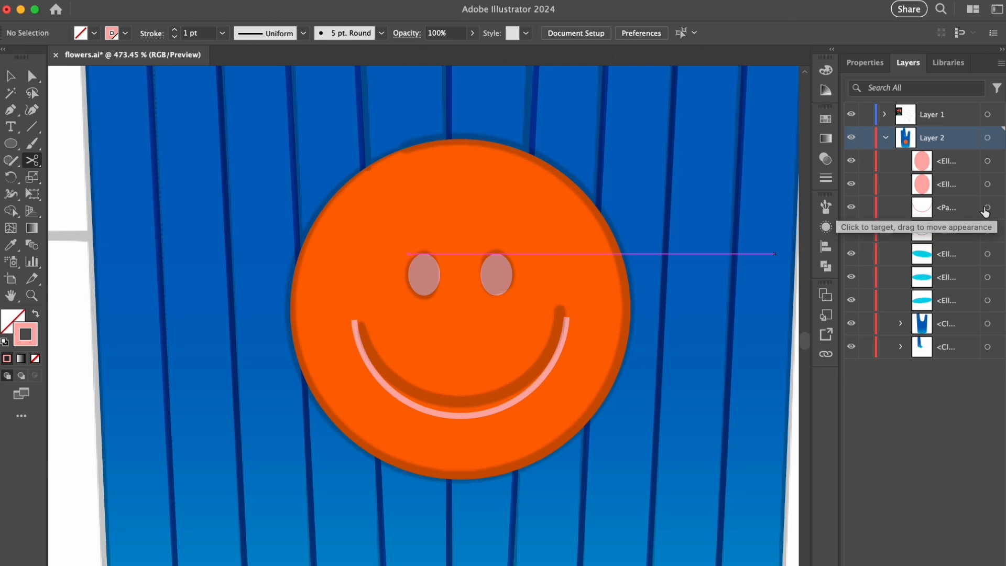
- Give the smile arc round caps and a 2 pt weight, then shrink it to fit the sketched mouth
{"action": "key", "text": "v"}
{"action": "left_click", "coordinate": [987, 208]}
{"action": "left_click", "coordinate": [827, 178]}
{"action": "left_click", "coordinate": [718, 153]}
{"action": "left_click", "coordinate": [752, 133]}
{"action": "left_click", "coordinate": [767, 230]}
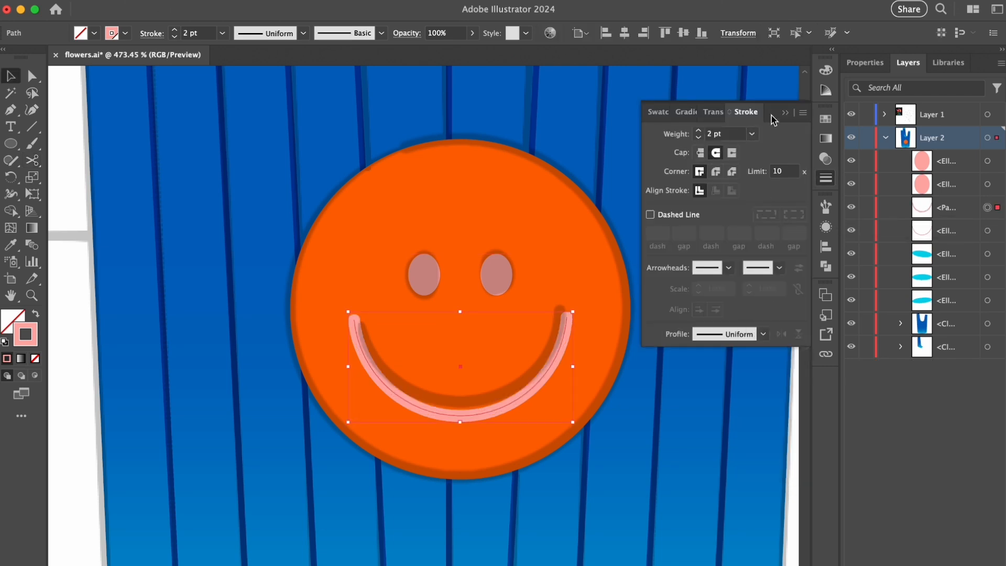
{"action": "scroll", "coordinate": [499, 292], "scroll_direction": "up", "scroll_amount": 1}
{"action": "left_click_drag", "start_coordinate": [458, 426], "coordinate": [460, 421]}
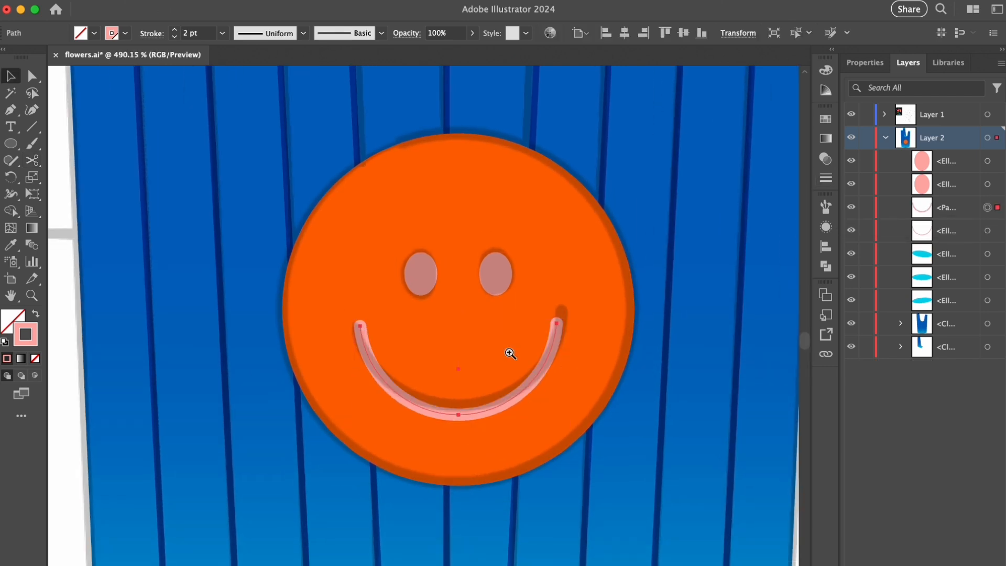
- Group the smiley's circle, eyes and mouth, with the eyes and mouth in their own nested group
{"action": "left_click", "coordinate": [990, 161]}
{"action": "left_click", "coordinate": [988, 184], "text": "shift"}
{"action": "left_click", "coordinate": [988, 207], "text": "shift"}
{"action": "left_click", "coordinate": [988, 231], "text": "shift"}
{"action": "key", "text": "super+g"}
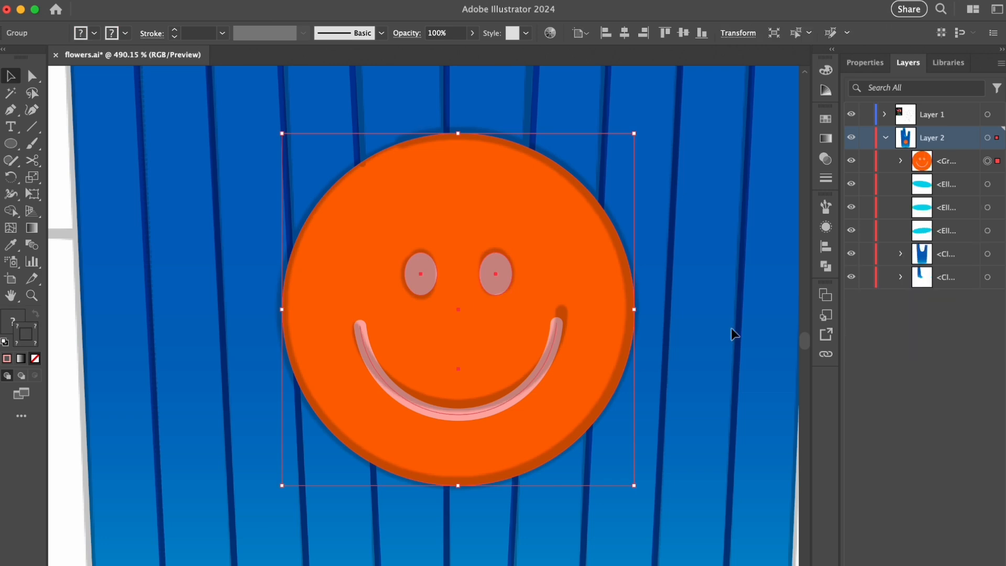
{"action": "scroll", "coordinate": [481, 301], "scroll_direction": "down", "scroll_amount": 3}
{"action": "left_click", "coordinate": [901, 161]}
{"action": "key", "text": "super+g"}
- Hide the sketch layer to examine the finished vase, then show the sketch again
{"action": "mouse_move", "coordinate": [507, 278]}
{"action": "left_mouse_down"}
{"action": "mouse_move", "coordinate": [508, 269]}
{"action": "mouse_move", "coordinate": [318, 344]}
{"action": "mouse_move", "coordinate": [279, 451]}
{"action": "left_mouse_up"}
{"action": "left_click", "coordinate": [851, 114]}
{"action": "left_click", "coordinate": [790, 245]}
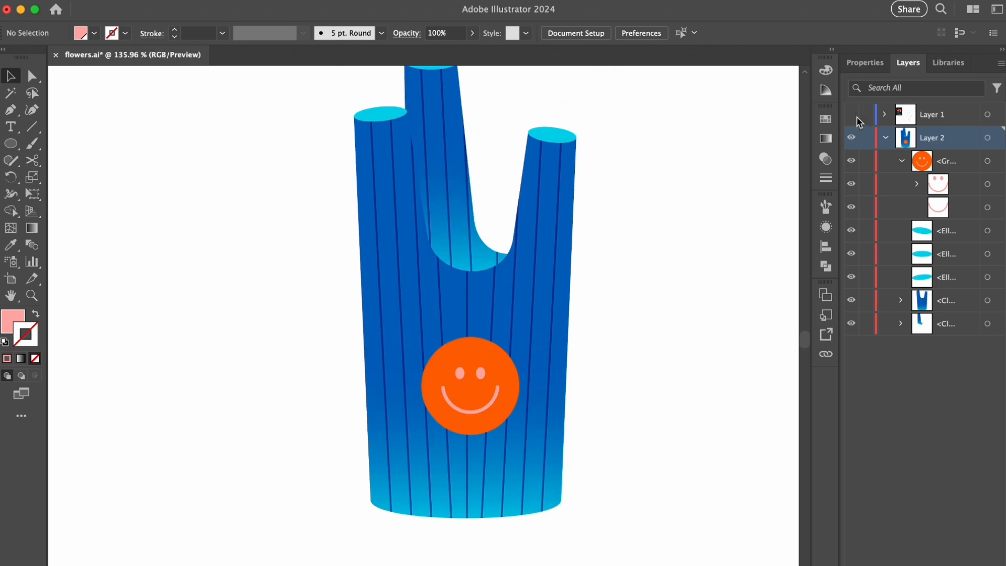
{"action": "left_click", "coordinate": [851, 114]}
- Draw a dark green rectangle over the sketched tabletop and fit it to the table's front and back edges
{"action": "scroll", "coordinate": [189, 292], "scroll_direction": "down", "scroll_amount": 3}
{"action": "key", "text": "m"}
{"action": "mouse_move", "coordinate": [161, 280]}
{"action": "left_mouse_down"}
{"action": "mouse_move", "coordinate": [643, 470]}
{"action": "mouse_move", "coordinate": [741, 467]}
{"action": "left_mouse_up"}
{"action": "left_click_drag", "start_coordinate": [160, 374], "coordinate": [162, 377]}
{"action": "left_click_drag", "start_coordinate": [450, 281], "coordinate": [352, 349]}
{"action": "scroll", "coordinate": [458, 314], "scroll_direction": "up", "scroll_amount": 3}
{"action": "scroll", "coordinate": [489, 266], "scroll_direction": "down", "scroll_amount": 4}
- Scale the rectangle's upper anchor points inward to form a trapezoid matching the sketched tabletop
{"action": "key", "text": "a"}
{"action": "key", "text": "s"}
{"action": "left_click_drag", "start_coordinate": [165, 314], "coordinate": [243, 322]}
{"action": "key", "text": "v"}
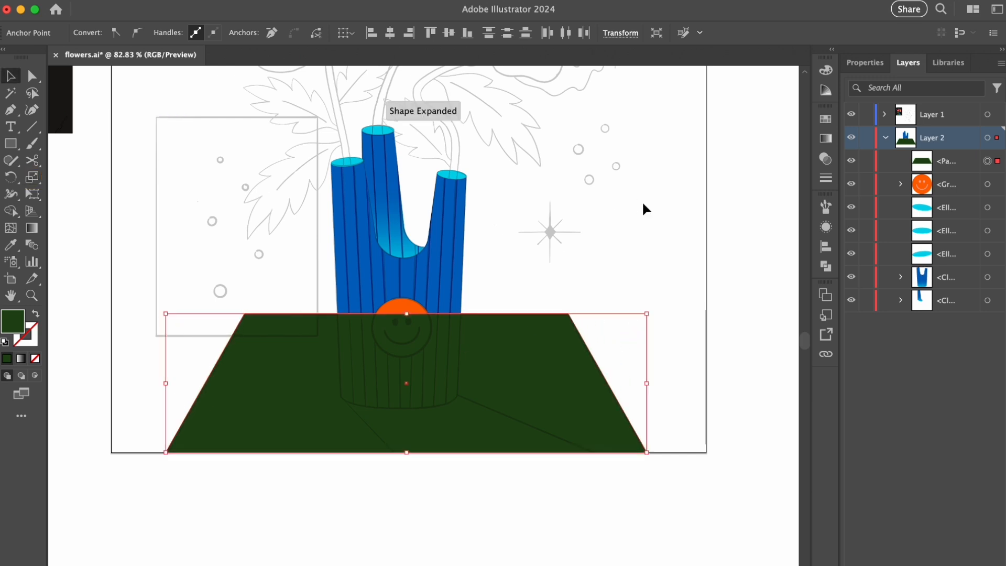
- Move the tabletop shape behind all the vase parts, at the end of Layer 2's stack
{"action": "left_click", "coordinate": [643, 201]}
{"action": "left_click", "coordinate": [948, 280]}
{"action": "left_click_drag", "start_coordinate": [948, 280], "coordinate": [855, 309]}
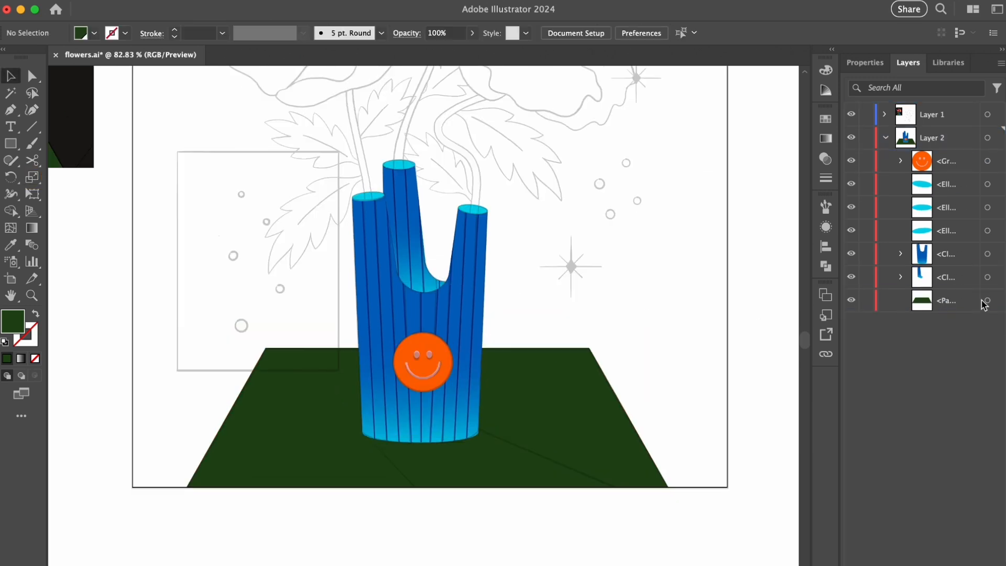
- Fill the tabletop with a linear gradient from dark green to medium green
{"action": "left_click", "coordinate": [988, 300]}
{"action": "left_click", "coordinate": [826, 138]}
{"action": "left_click", "coordinate": [688, 222]}
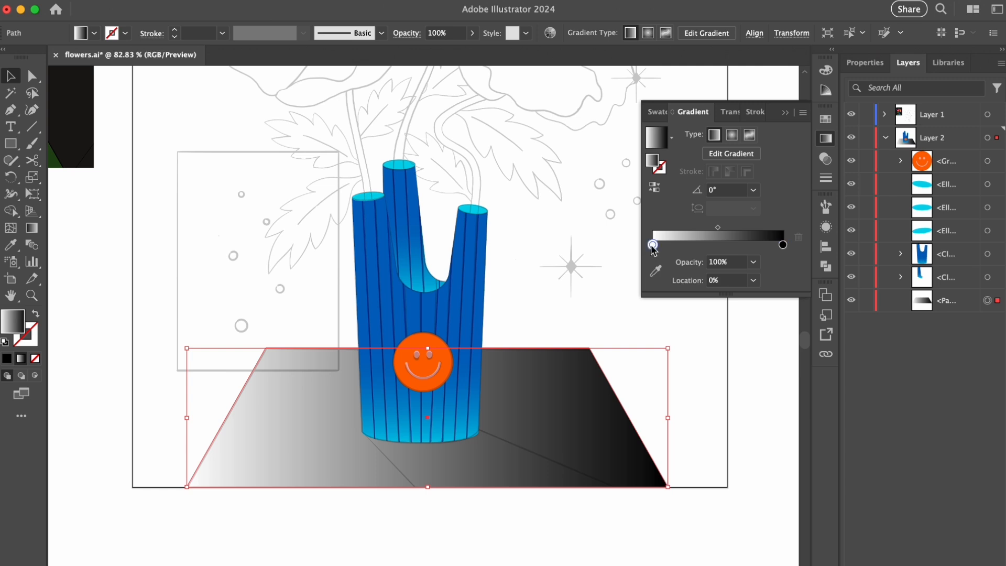
{"action": "double_click", "coordinate": [653, 244]}
{"action": "left_click", "coordinate": [601, 319]}
{"action": "left_click", "coordinate": [681, 312]}
{"action": "double_click", "coordinate": [783, 245]}
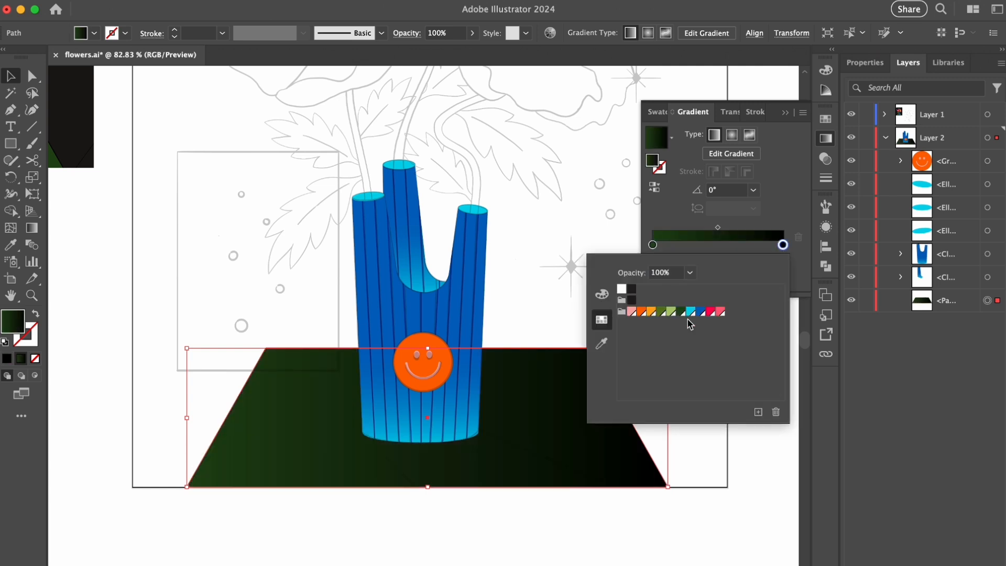
{"action": "left_click", "coordinate": [661, 312]}
{"action": "left_click", "coordinate": [780, 216]}
- Run the tabletop gradient vertically at 90°, from dark green at the front edge to medium green at the back
{"action": "key", "text": "g"}
{"action": "left_click_drag", "start_coordinate": [442, 339], "coordinate": [441, 491]}
{"action": "left_click_drag", "start_coordinate": [438, 503], "coordinate": [428, 343]}
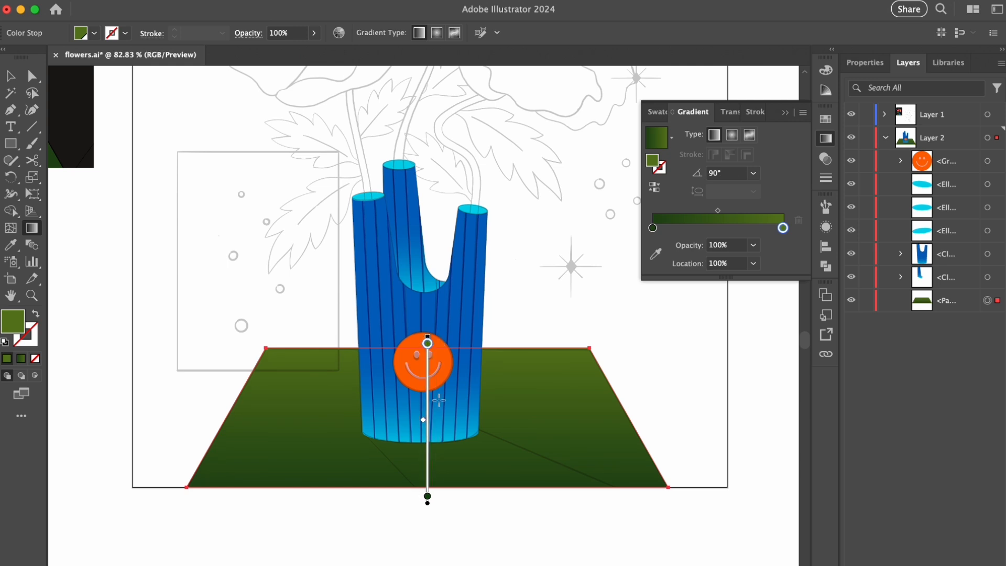
{"action": "key", "text": "v"}
{"action": "left_click", "coordinate": [558, 264]}
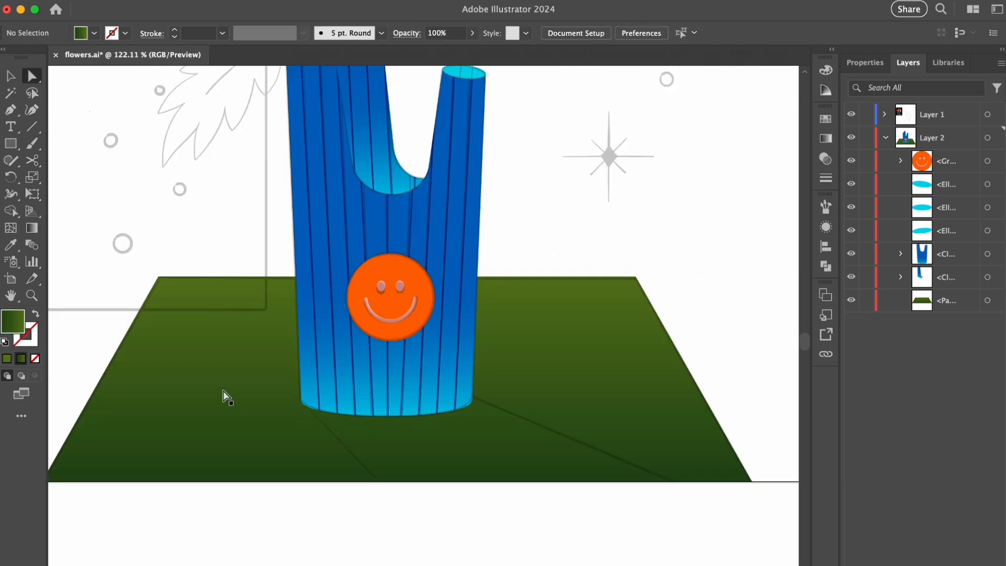
- With nothing selected, change the green gradient to radial and reverse it to run from medium green to dark green
{"action": "left_click", "coordinate": [223, 390]}
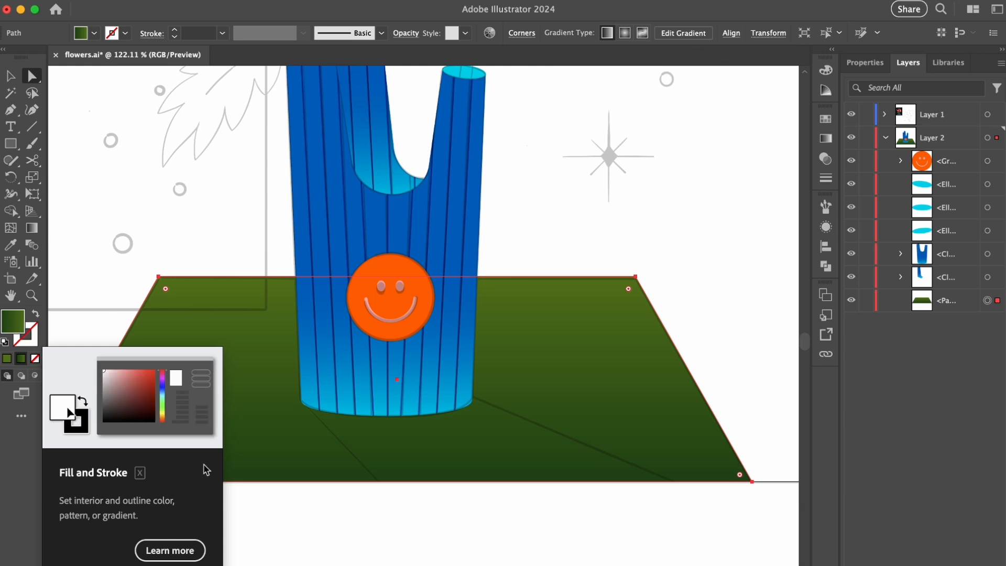
{"action": "left_click", "coordinate": [411, 502]}
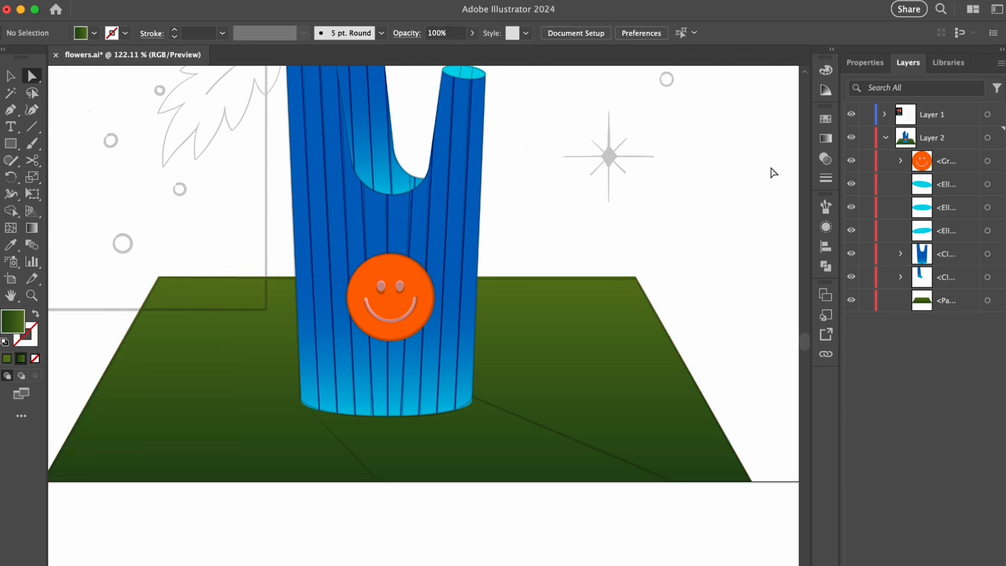
{"action": "left_click", "coordinate": [826, 139]}
{"action": "left_click", "coordinate": [732, 137]}
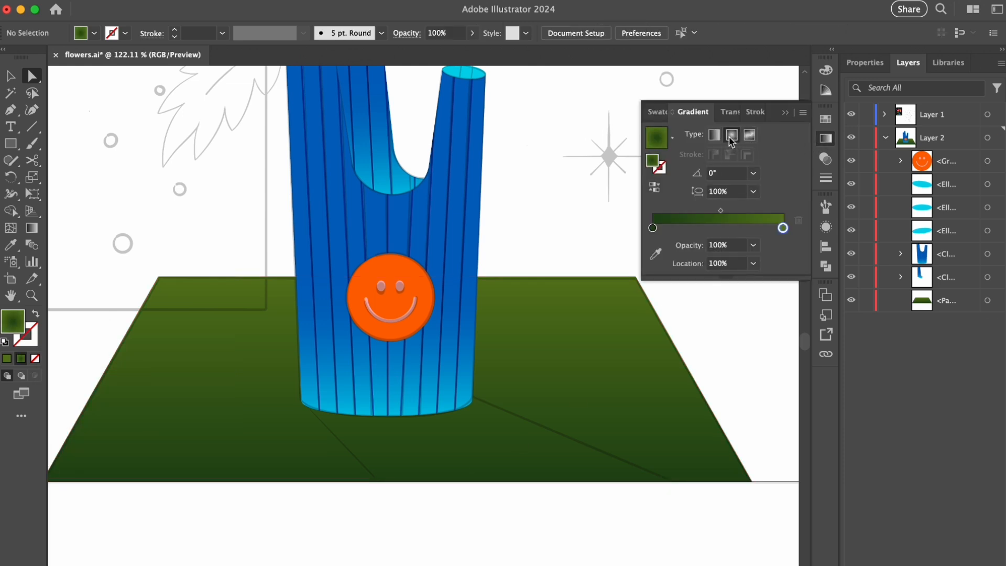
{"action": "left_click", "coordinate": [655, 187]}
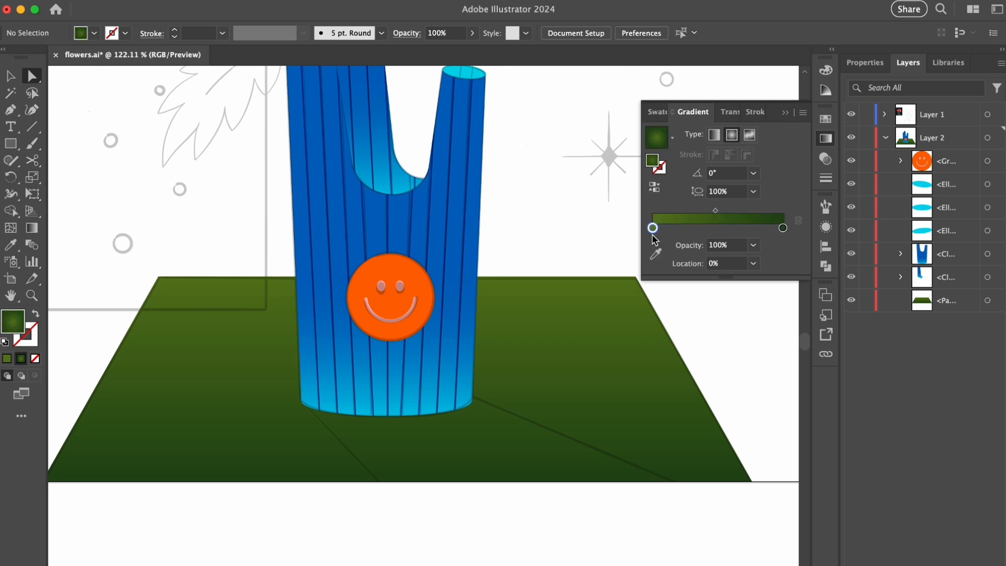
- Set the gradient's medium green stop to 20% opacity and its dark green stop to 80% opacity
{"action": "left_click", "coordinate": [753, 245]}
{"action": "left_click", "coordinate": [761, 287]}
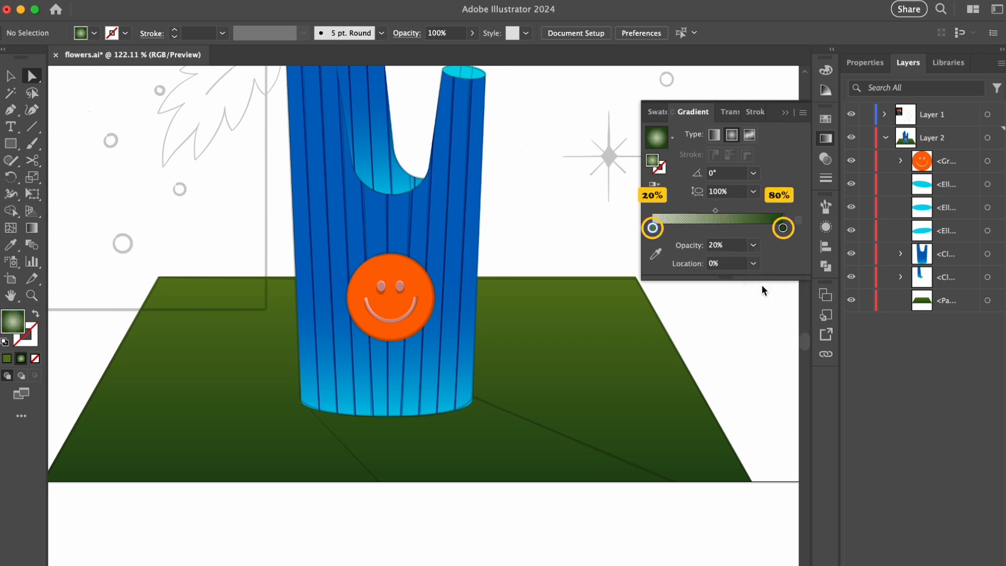
{"action": "left_click", "coordinate": [754, 246]}
{"action": "left_click", "coordinate": [761, 385]}
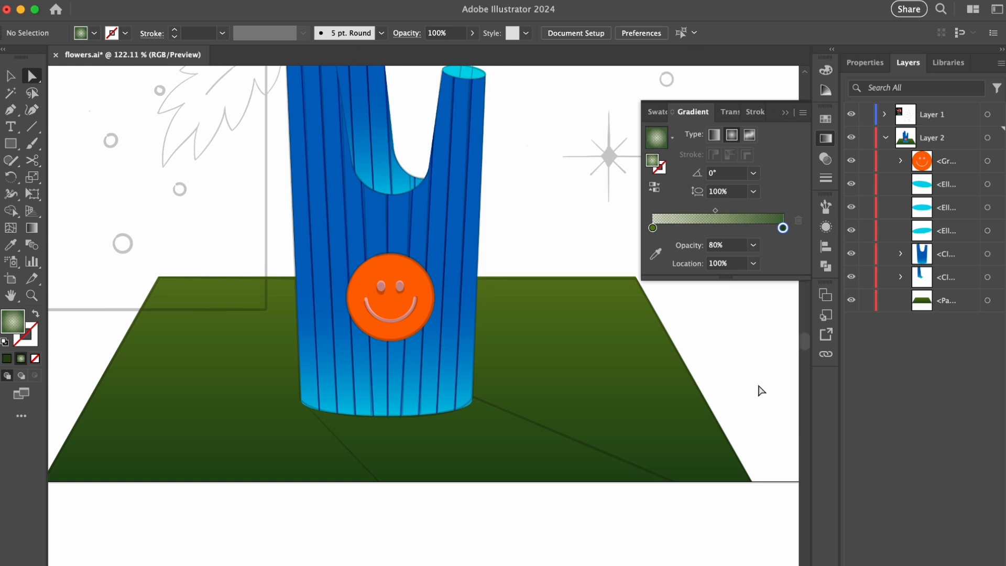
- Draw a four-sided shadow shape with the Pen tool from the vase's base along the sketched shadow lines, past the tabletop's front edge
{"action": "key", "text": "p"}
{"action": "left_click", "coordinate": [300, 400]}
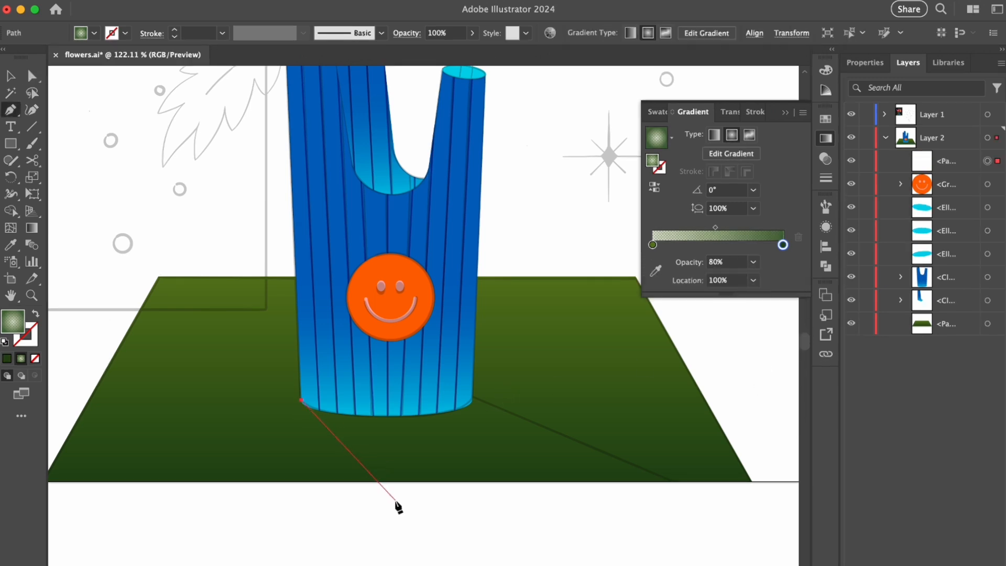
{"action": "left_click", "coordinate": [395, 500]}
{"action": "left_click", "coordinate": [712, 500]}
{"action": "left_click", "coordinate": [472, 392]}
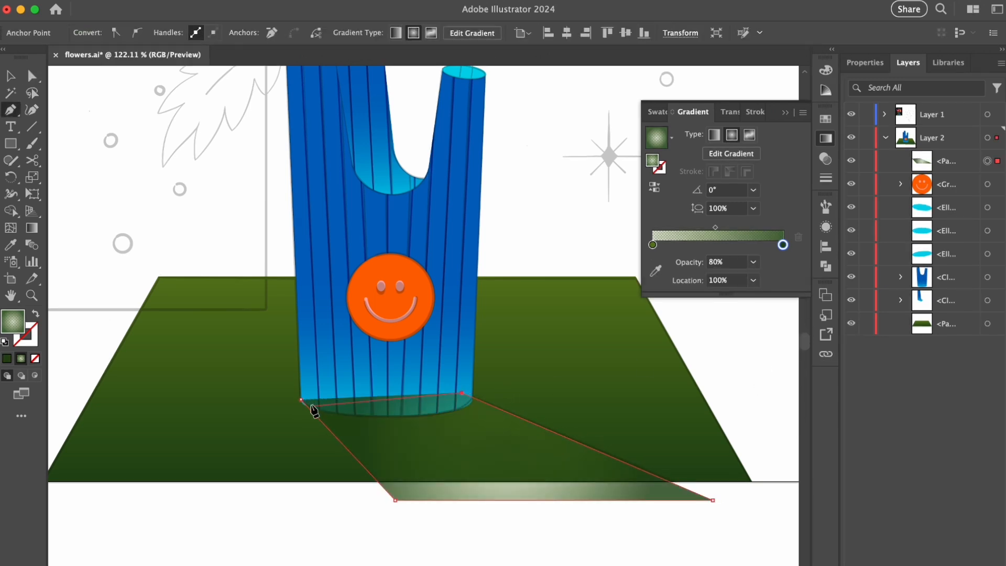
- Set the shadow shape's blend mode to Multiply
{"action": "key", "text": "v"}
{"action": "left_click", "coordinate": [726, 119]}
{"action": "left_click", "coordinate": [680, 133]}
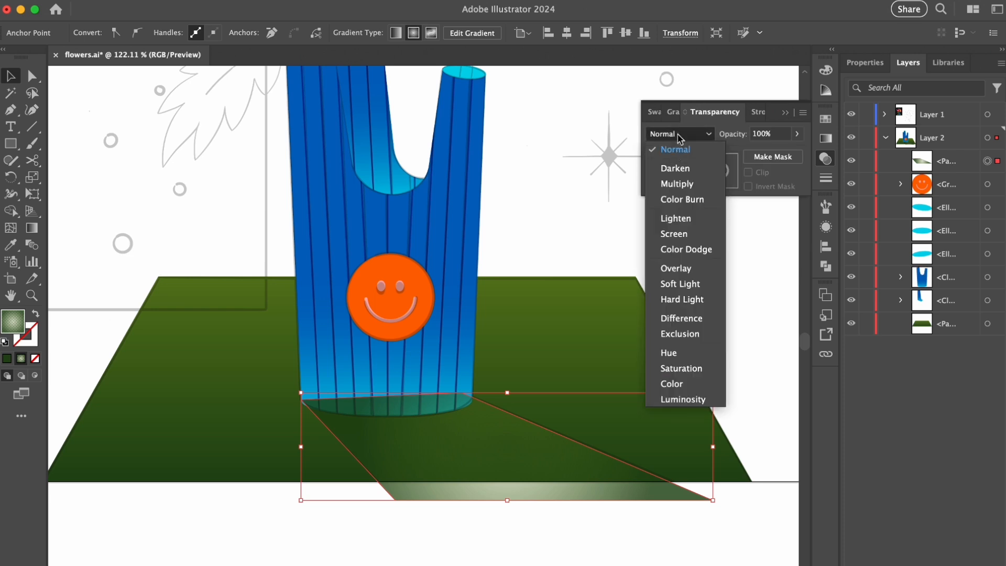
{"action": "left_click", "coordinate": [670, 186]}
- Centre the shadow's radial gradient inside the shape, shortening it and angling it toward the shadow's upper right edge
{"action": "key", "text": "g"}
{"action": "left_click_drag", "start_coordinate": [665, 446], "coordinate": [637, 446]}
{"action": "left_click_drag", "start_coordinate": [506, 323], "coordinate": [507, 267]}
{"action": "left_click_drag", "start_coordinate": [385, 447], "coordinate": [398, 447]}
{"action": "left_click_drag", "start_coordinate": [628, 445], "coordinate": [616, 392]}
{"action": "left_click_drag", "start_coordinate": [561, 420], "coordinate": [519, 425]}
{"action": "mouse_move", "coordinate": [571, 398]}
{"action": "left_mouse_down"}
{"action": "mouse_move", "coordinate": [560, 381]}
{"action": "mouse_move", "coordinate": [522, 402]}
{"action": "left_mouse_up"}
{"action": "left_click_drag", "start_coordinate": [368, 514], "coordinate": [378, 504]}
{"action": "left_click_drag", "start_coordinate": [488, 423], "coordinate": [479, 413]}
{"action": "left_click_drag", "start_coordinate": [369, 335], "coordinate": [383, 354]}
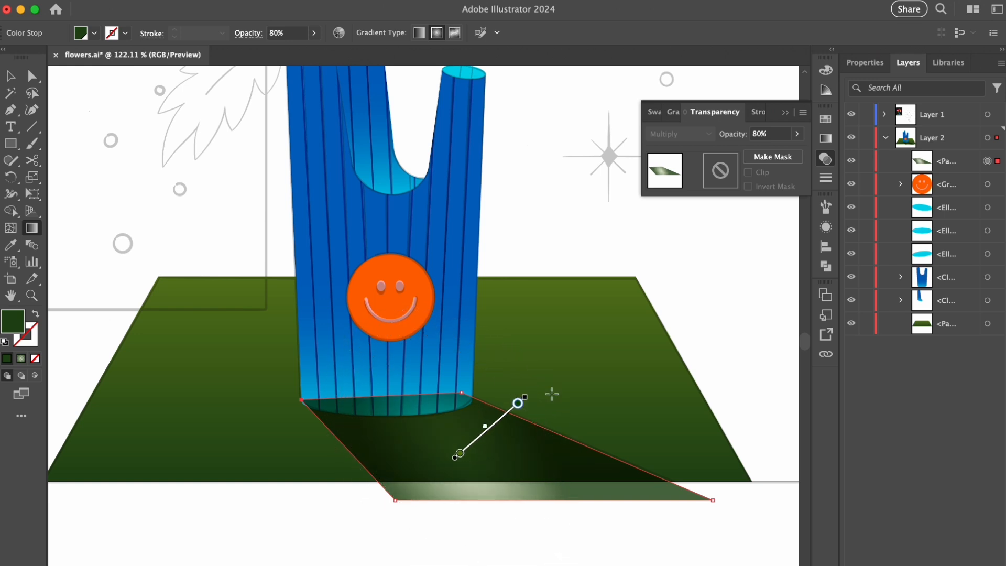
- Set the shadow's opacity to 90% and move it behind the vase parts, just above the tabletop in Layer 2
{"action": "type", "text": "v"}
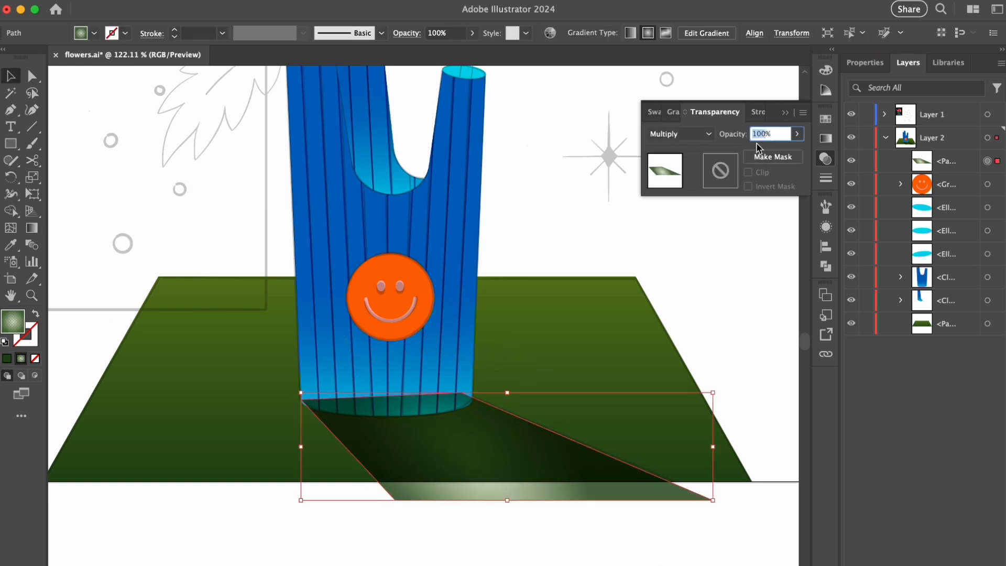
{"action": "type", "text": "90"}
{"action": "key", "text": "Return"}
{"action": "left_click_drag", "start_coordinate": [931, 163], "coordinate": [932, 306]}
{"action": "left_click", "coordinate": [720, 511]}
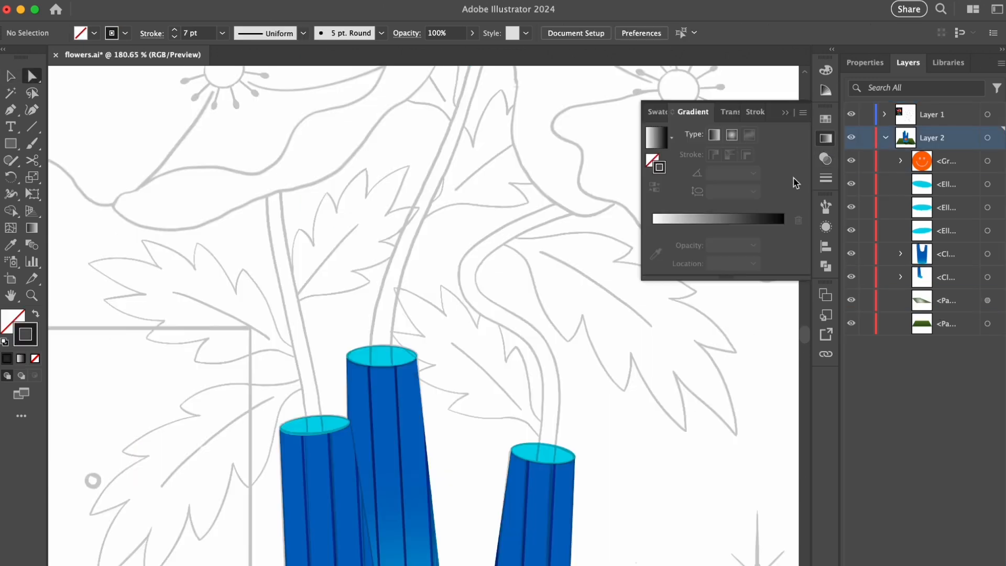
- Give the stroke a linear gradient from orange to dark green, with the midpoint at about 36%
{"action": "left_click", "coordinate": [700, 219]}
{"action": "double_click", "coordinate": [653, 228]}
{"action": "left_click", "coordinate": [651, 295]}
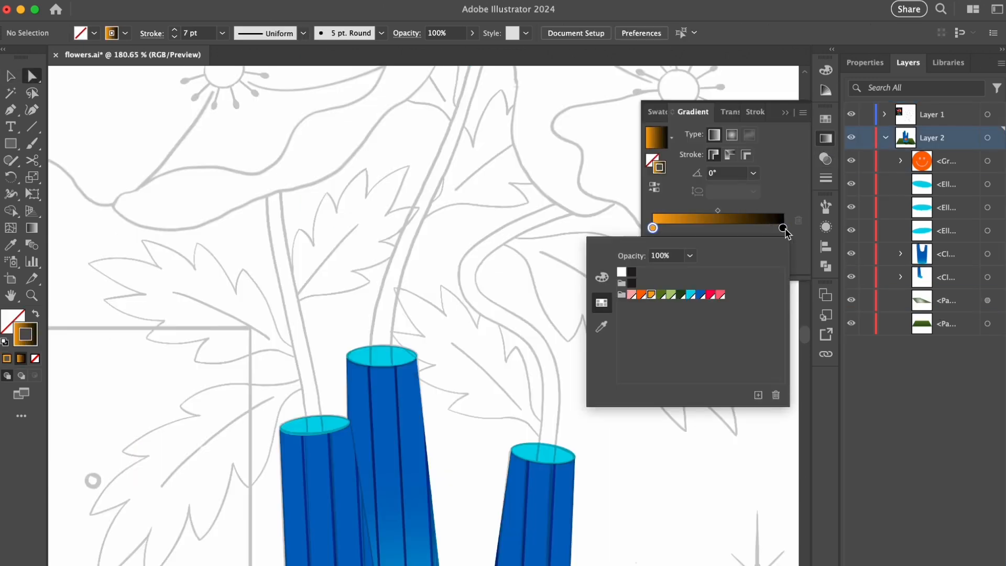
{"action": "left_click", "coordinate": [673, 296]}
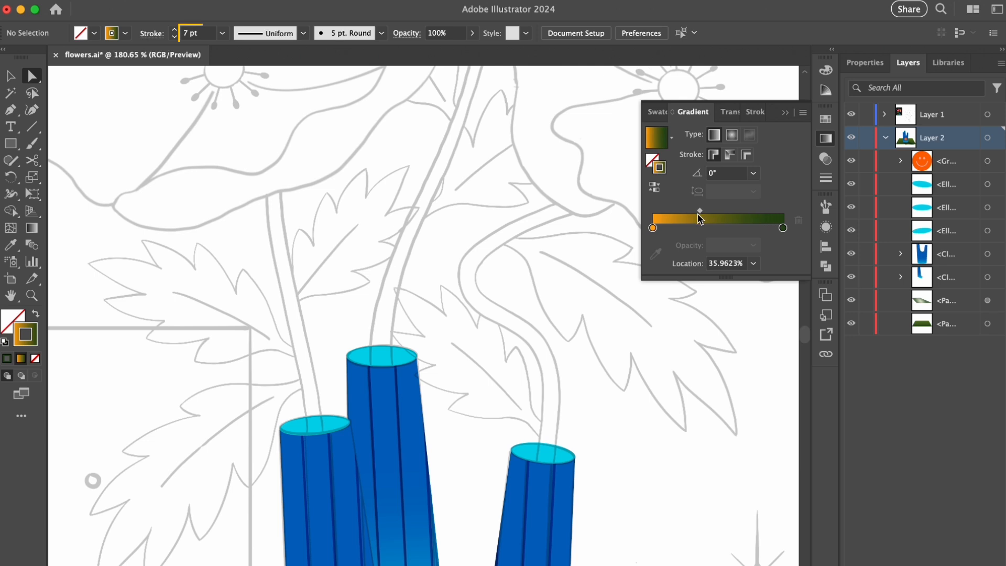
{"action": "left_click", "coordinate": [791, 115]}
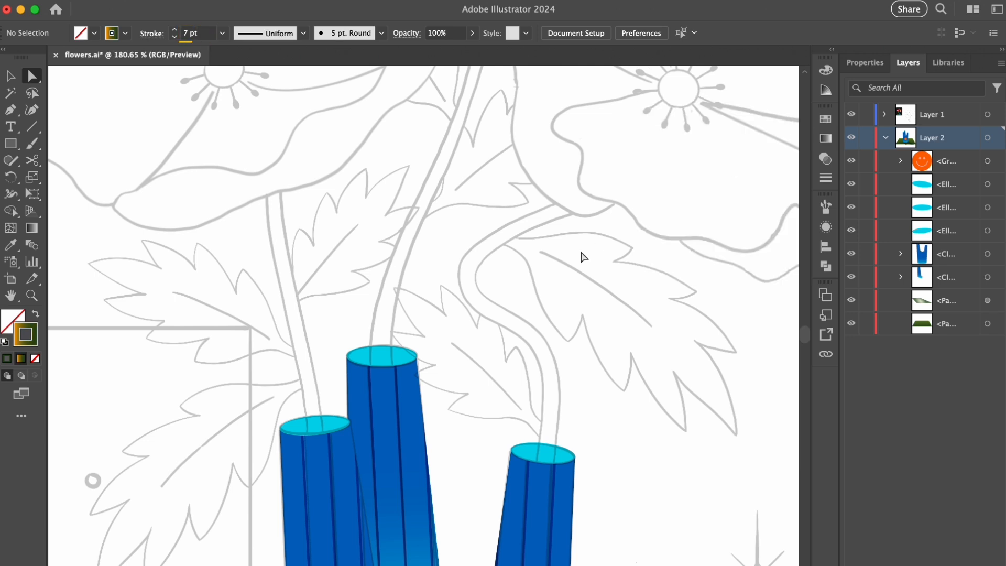
- Draw the left flower stem from the vase's left opening to the sketched flower, bending it to follow the sketch
{"action": "left_click", "coordinate": [316, 436]}
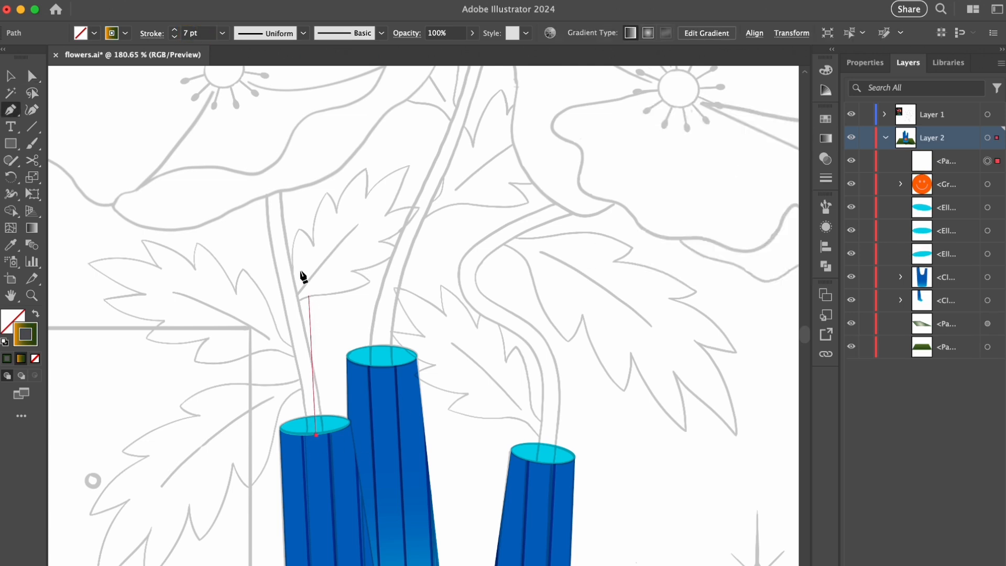
{"action": "left_click", "coordinate": [273, 192]}
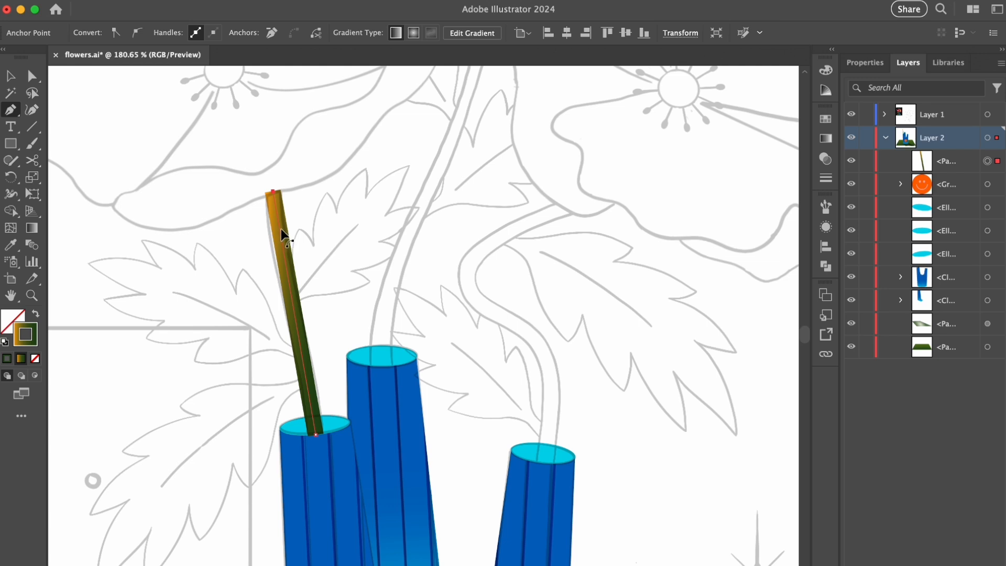
{"action": "left_click_drag", "start_coordinate": [281, 229], "coordinate": [278, 238]}
{"action": "left_click_drag", "start_coordinate": [297, 337], "coordinate": [304, 341]}
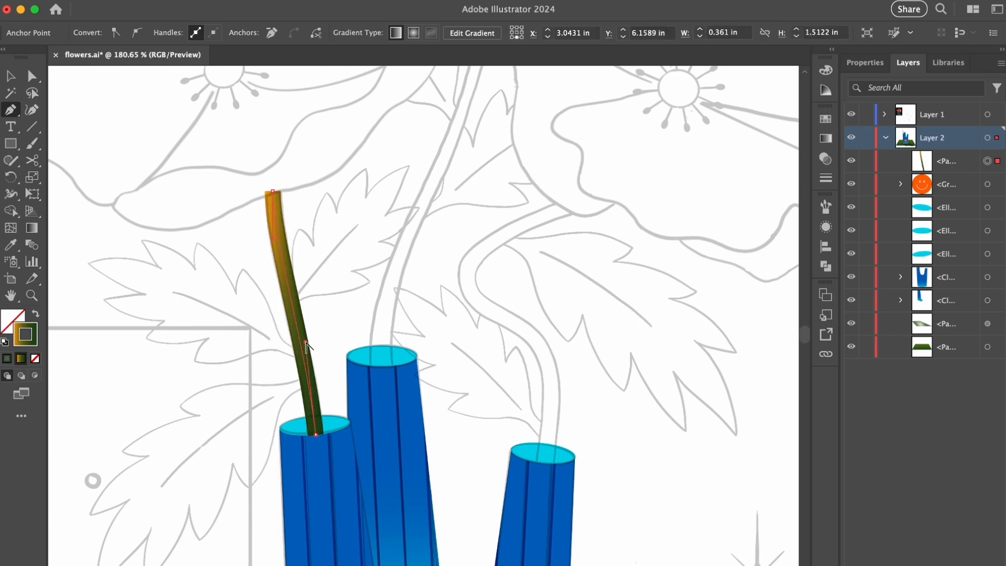
{"action": "left_click_drag", "start_coordinate": [272, 240], "coordinate": [272, 241]}
{"action": "key", "text": "v"}
{"action": "left_click", "coordinate": [421, 220]}
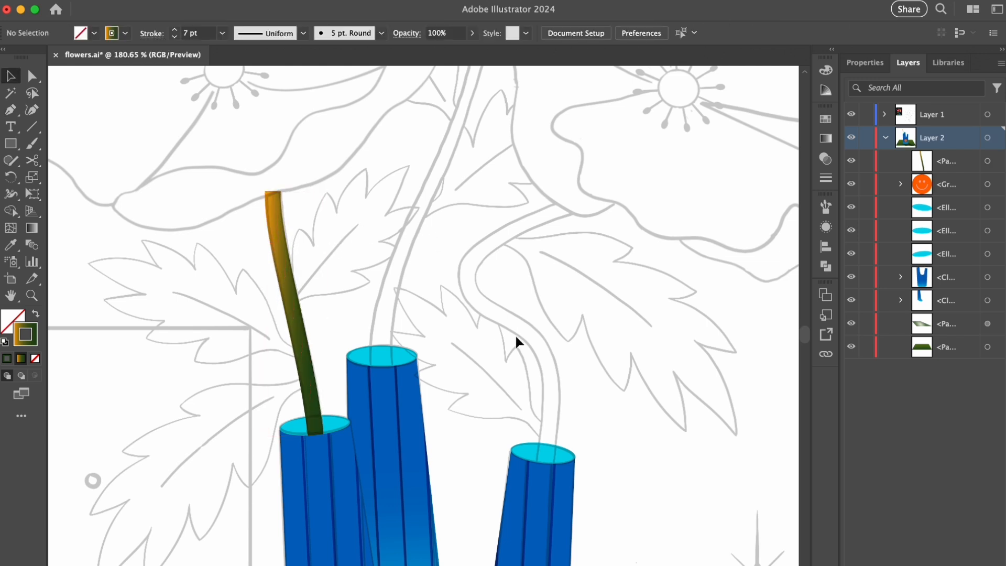
- Draw the S-curved right stem from the vase's right opening to the sketched right flower
{"action": "key", "text": "p"}
{"action": "left_click", "coordinate": [547, 463]}
{"action": "left_click_drag", "start_coordinate": [544, 353], "coordinate": [525, 326]}
{"action": "left_click_drag", "start_coordinate": [467, 273], "coordinate": [476, 232]}
{"action": "left_click", "coordinate": [565, 207]}
{"action": "key", "text": "a"}
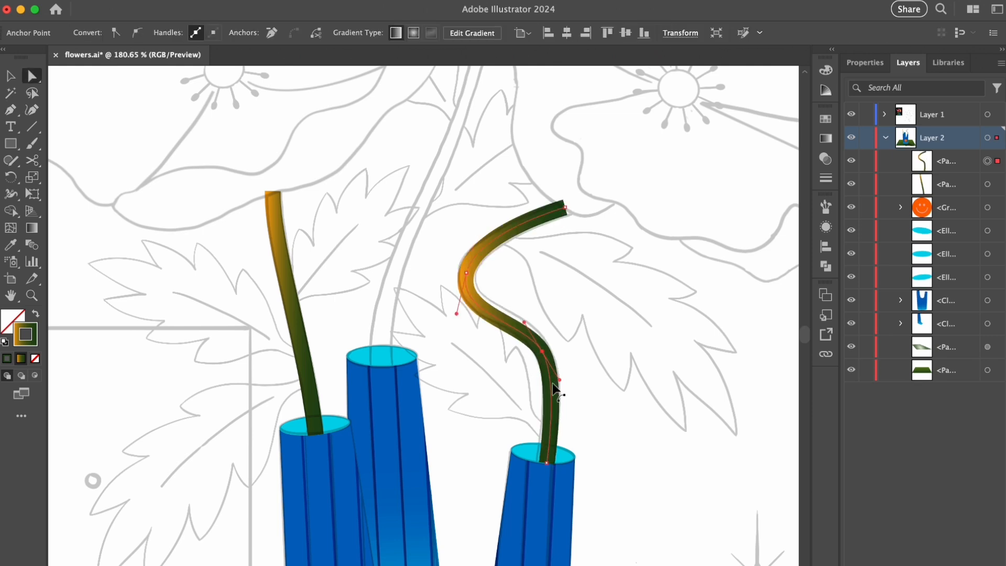
{"action": "left_click", "coordinate": [619, 303]}
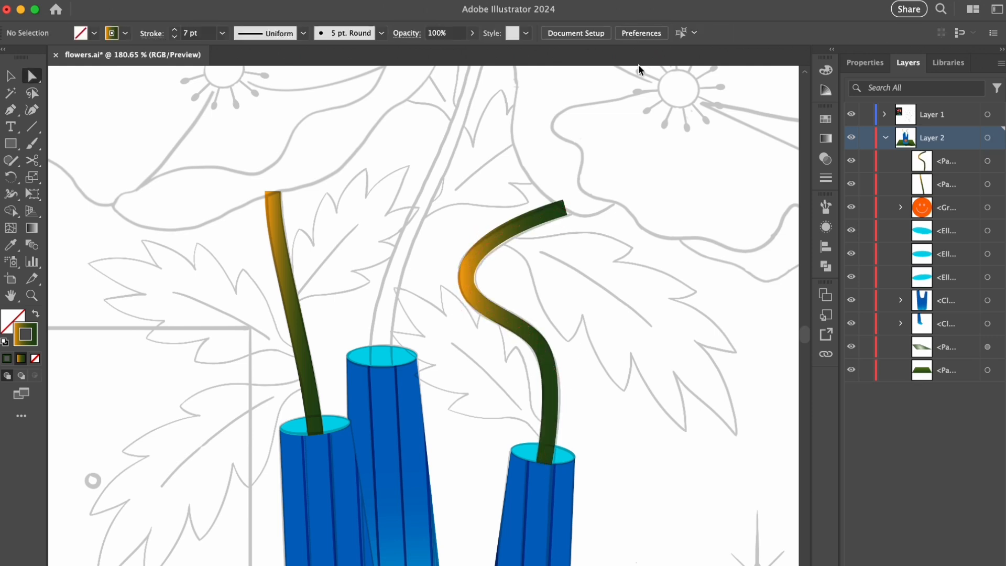
- Change the stroke gradient's orange stop to medium green
{"action": "left_click", "coordinate": [826, 140]}
{"action": "double_click", "coordinate": [652, 229]}
{"action": "left_click", "coordinate": [660, 296]}
{"action": "left_click", "coordinate": [785, 113]}
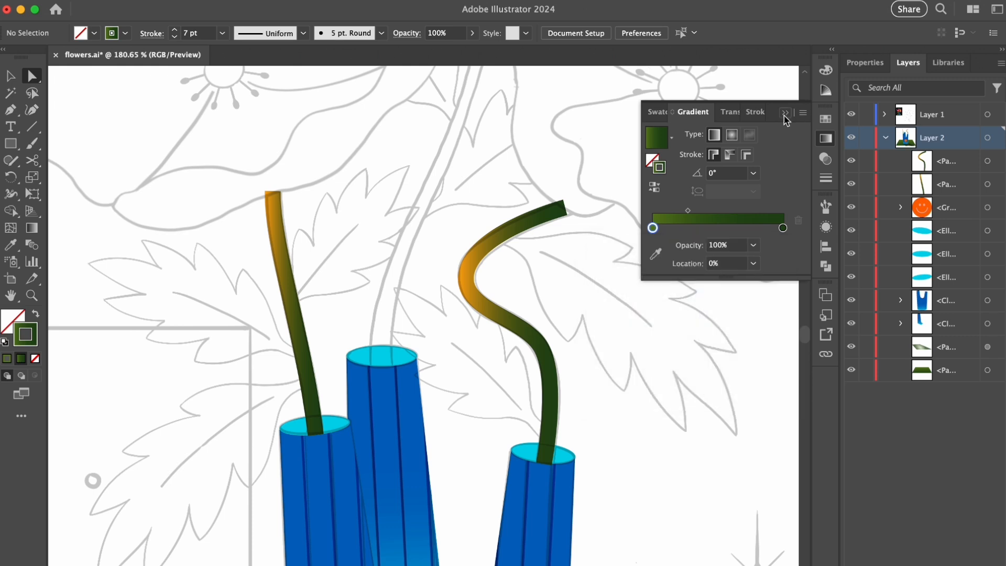
- Draw the curved middle stem from the vase's tallest opening to the top flower, adjusting its handles to match the sketch
{"action": "scroll", "coordinate": [445, 294], "scroll_direction": "up", "scroll_amount": 5}
{"action": "scroll", "coordinate": [445, 294], "scroll_direction": "down", "scroll_amount": 3}
{"action": "left_click", "coordinate": [396, 443]}
{"action": "left_click_drag", "start_coordinate": [478, 110], "coordinate": [474, 183]}
{"action": "left_click_drag", "start_coordinate": [439, 316], "coordinate": [386, 377]}
{"action": "left_click_drag", "start_coordinate": [485, 177], "coordinate": [485, 233]}
{"action": "left_click_drag", "start_coordinate": [386, 377], "coordinate": [387, 362]}
{"action": "key", "text": "a"}
{"action": "left_click_drag", "start_coordinate": [395, 442], "coordinate": [394, 444]}
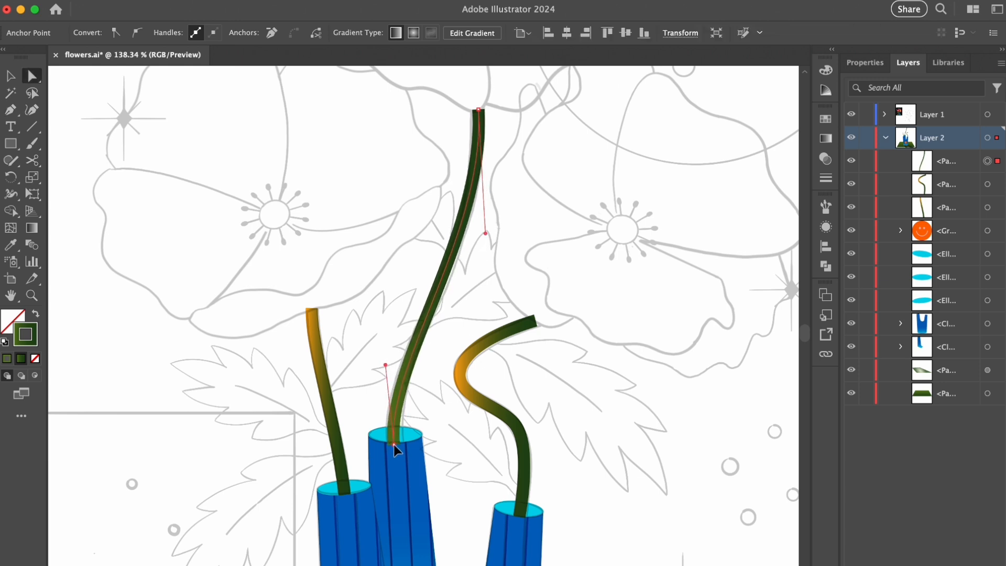
{"action": "left_click", "coordinate": [607, 266]}
- Reverse the stroke gradient of the middle stem
{"action": "left_click", "coordinate": [456, 246]}
{"action": "left_click", "coordinate": [826, 138]}
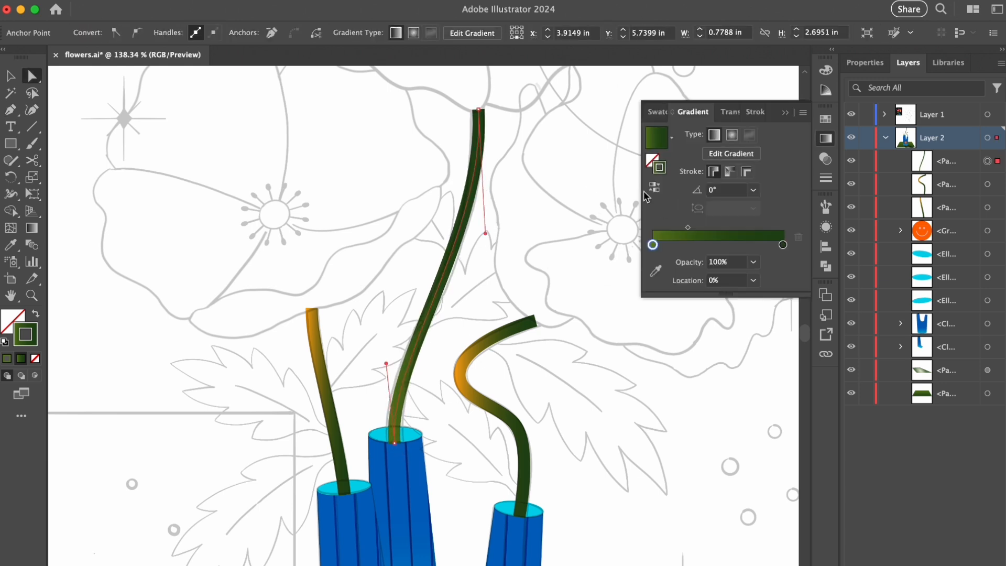
{"action": "left_click", "coordinate": [658, 187]}
{"action": "left_click", "coordinate": [826, 138]}
- Select all three stems and expand their strokes into gradient-filled shapes
{"action": "left_click", "coordinate": [648, 171]}
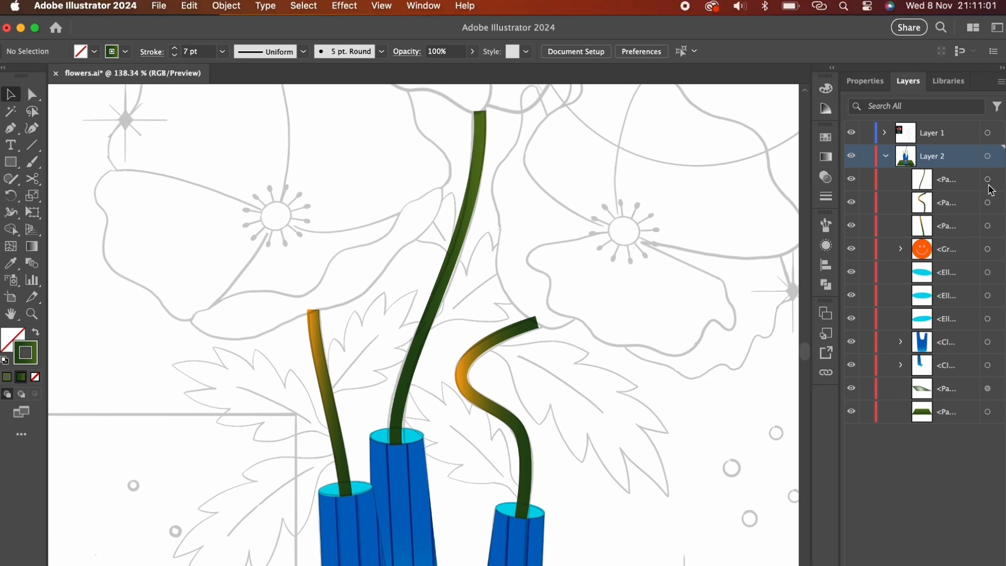
{"action": "left_click", "coordinate": [988, 181]}
{"action": "left_click", "coordinate": [988, 203], "text": "shift"}
{"action": "left_click", "coordinate": [989, 227], "text": "shift"}
{"action": "left_click", "coordinate": [224, 12]}
{"action": "left_click", "coordinate": [253, 198]}
{"action": "left_click", "coordinate": [427, 326]}
{"action": "left_click", "coordinate": [579, 259]}
- Run the right stem's gradient lengthwise, from orange at the flower end to dark green at the vase
{"action": "key", "text": "a"}
{"action": "left_click", "coordinate": [499, 316]}
{"action": "key", "text": "g"}
{"action": "left_click_drag", "start_coordinate": [498, 303], "coordinate": [505, 458]}
- Run the left stem's gradient lengthwise, from orange at the top to dark green toward the vase
{"action": "key", "text": "a"}
{"action": "left_click", "coordinate": [321, 362]}
{"action": "key", "text": "g"}
{"action": "left_click_drag", "start_coordinate": [313, 331], "coordinate": [335, 402]}
{"action": "left_click_drag", "start_coordinate": [312, 282], "coordinate": [331, 405]}
- Run the middle stem's gradient lengthwise, from medium green at the top to dark green near the vase opening
{"action": "key", "text": "v"}
{"action": "left_click", "coordinate": [458, 224]}
{"action": "key", "text": "g"}
{"action": "left_click_drag", "start_coordinate": [479, 102], "coordinate": [411, 368]}
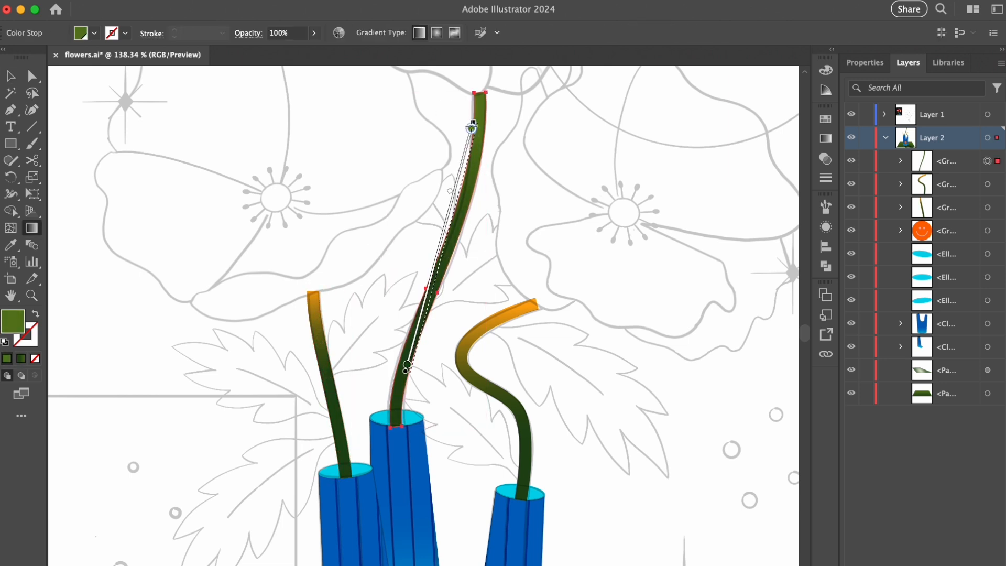
{"action": "key", "text": "v"}
{"action": "left_click", "coordinate": [564, 196]}
- Widen the base of the middle stem by scaling its two bottom anchor points outward to match the sketch
{"action": "scroll", "coordinate": [482, 227], "scroll_direction": "up", "scroll_amount": 10}
{"action": "key", "text": "a"}
{"action": "left_click", "coordinate": [443, 261]}
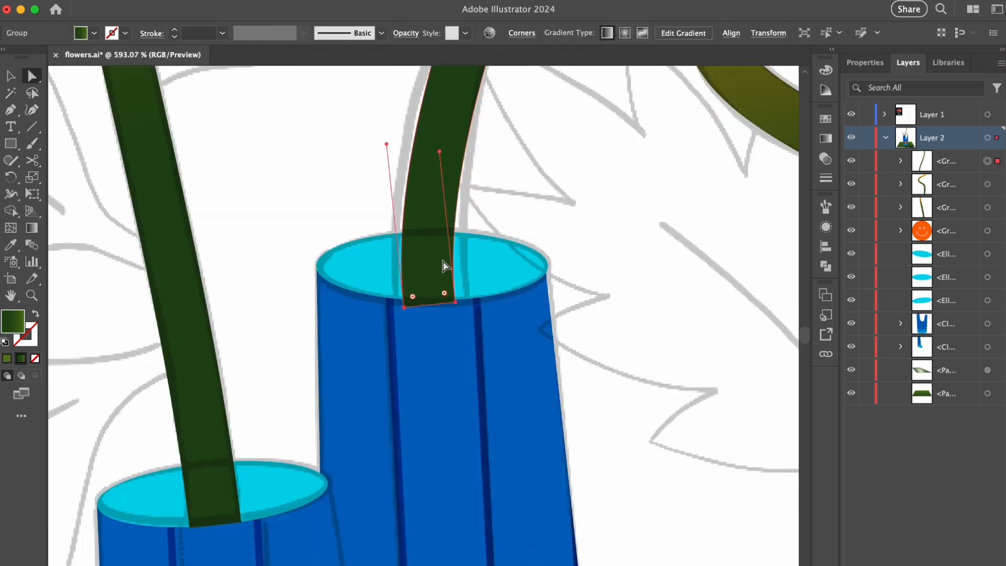
{"action": "left_click", "coordinate": [455, 303]}
{"action": "left_click", "coordinate": [406, 306], "text": "shift"}
{"action": "key", "text": "s"}
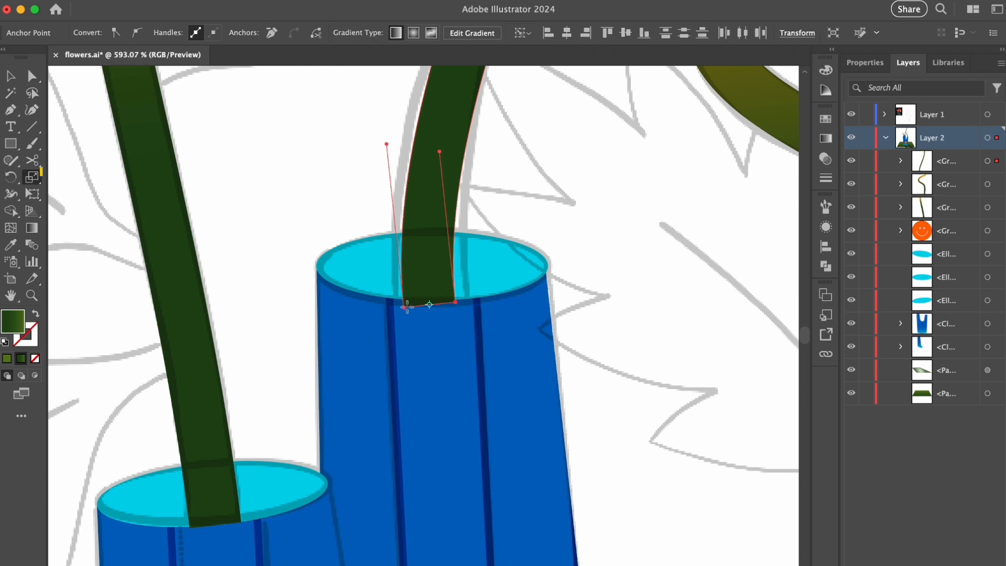
{"action": "left_click_drag", "start_coordinate": [405, 309], "coordinate": [395, 310]}
- Trim the part of the middle stem that overhangs its opening's ellipse with the Shape Builder tool
{"action": "key", "text": "a"}
{"action": "left_click", "coordinate": [487, 277], "text": "shift"}
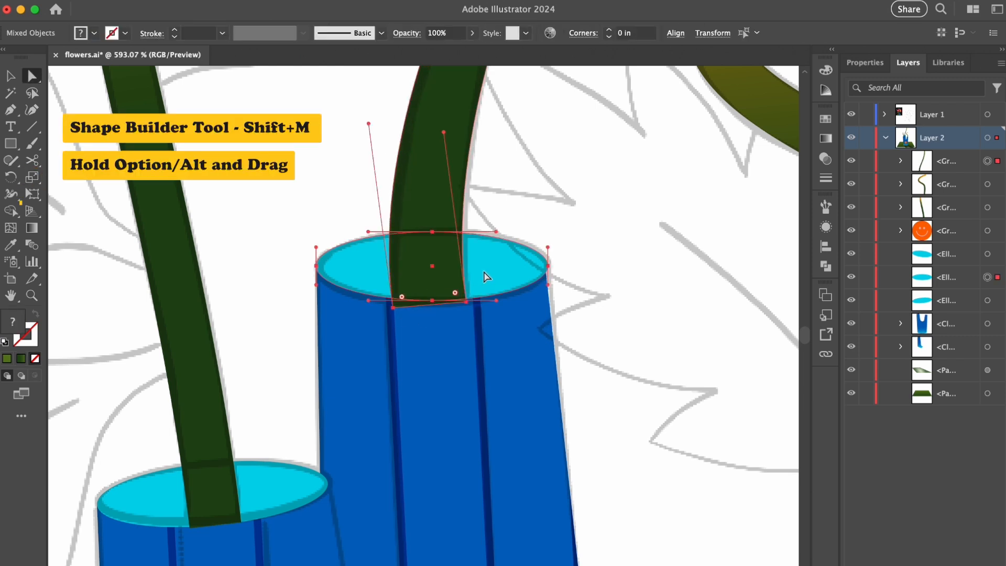
{"action": "key", "text": "shift+m"}
{"action": "left_click", "coordinate": [396, 304], "text": "alt"}
{"action": "key", "text": "a"}
{"action": "left_click", "coordinate": [621, 268]}
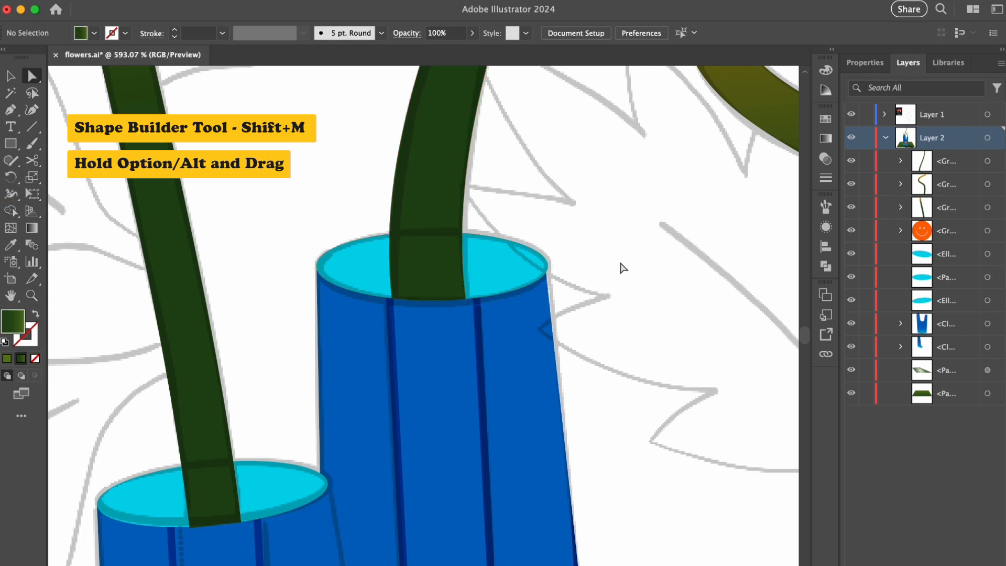
- Trim the right stem's excess below the rim of its vase opening with the Shape Builder tool
{"action": "scroll", "coordinate": [622, 268], "scroll_direction": "right", "scroll_amount": 8}
{"action": "scroll", "coordinate": [559, 456], "scroll_direction": "up", "scroll_amount": 4}
{"action": "left_click", "coordinate": [546, 449]}
{"action": "left_click", "coordinate": [530, 420], "text": "shift"}
{"action": "key", "text": "shift+m"}
{"action": "left_click_drag", "start_coordinate": [533, 452], "coordinate": [632, 461]}
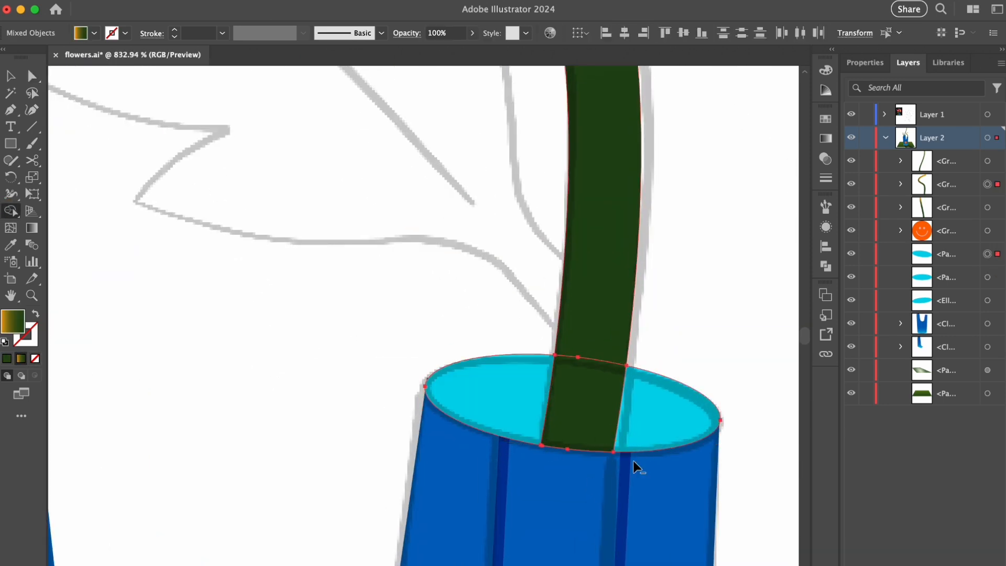
{"action": "key", "text": "super+shift+a"}
- Set the fill to the solid medium green swatch with no stroke for drawing the leaves
{"action": "scroll", "coordinate": [561, 334], "scroll_direction": "down", "scroll_amount": 6}
{"action": "scroll", "coordinate": [666, 98], "scroll_direction": "up", "scroll_amount": 2}
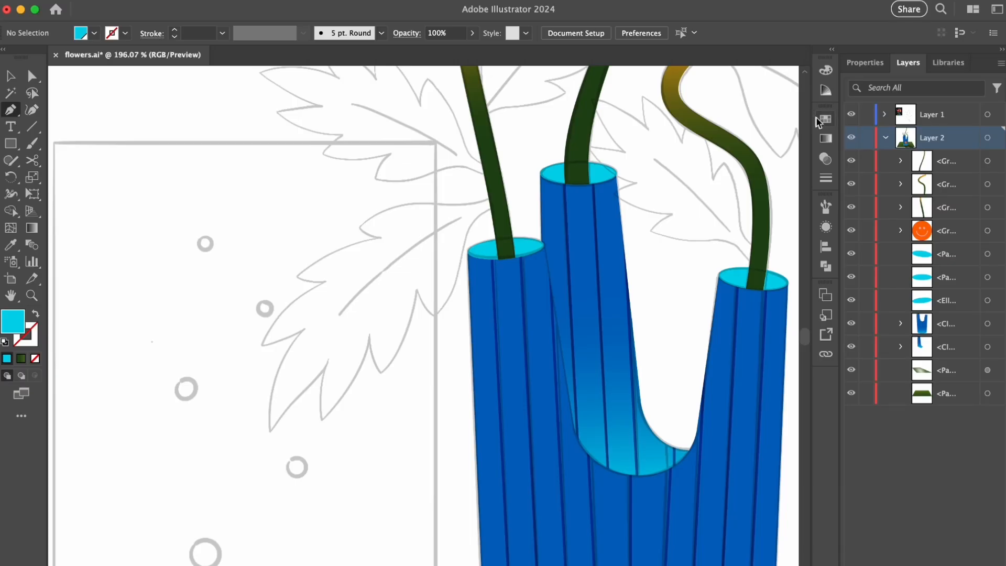
{"action": "left_click", "coordinate": [826, 118]}
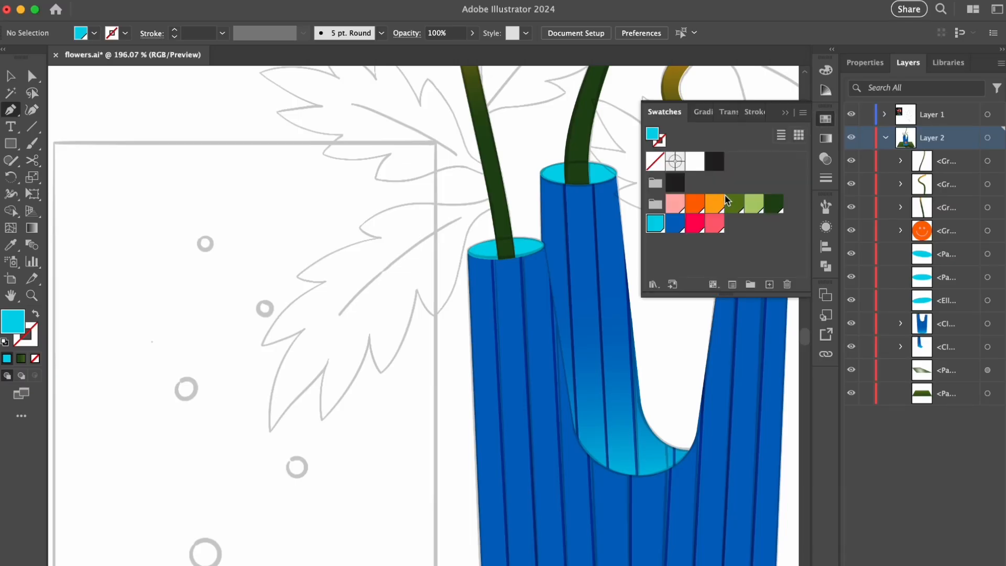
{"action": "left_click", "coordinate": [785, 114]}
{"action": "left_click", "coordinate": [414, 241]}
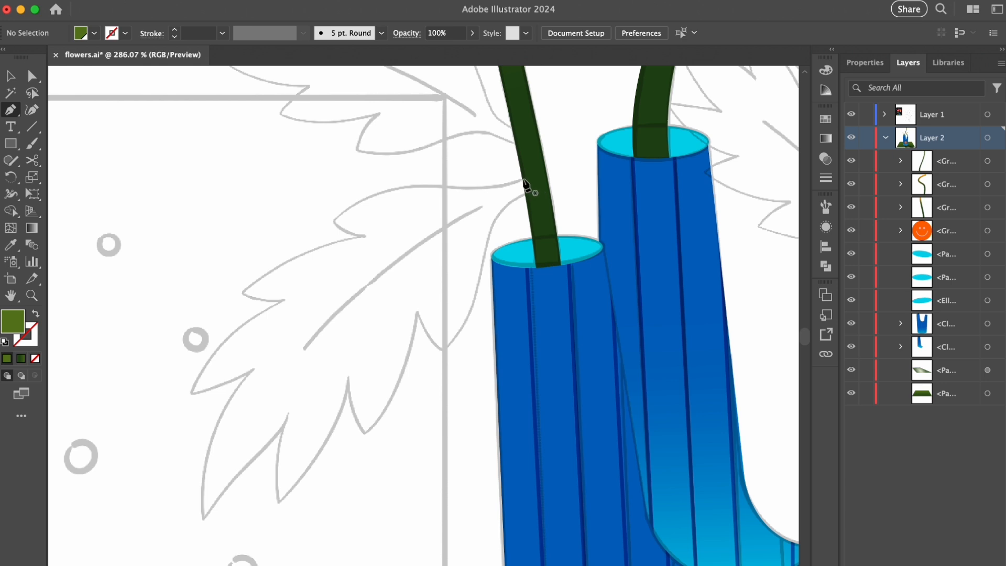
- Trace the upper lobes of the lower-left leaf with the Pen tool, starting at the left stem and following the sketch
{"action": "left_click", "coordinate": [524, 180]}
{"action": "left_click_drag", "start_coordinate": [333, 219], "coordinate": [343, 227]}
{"action": "left_click", "coordinate": [361, 235]}
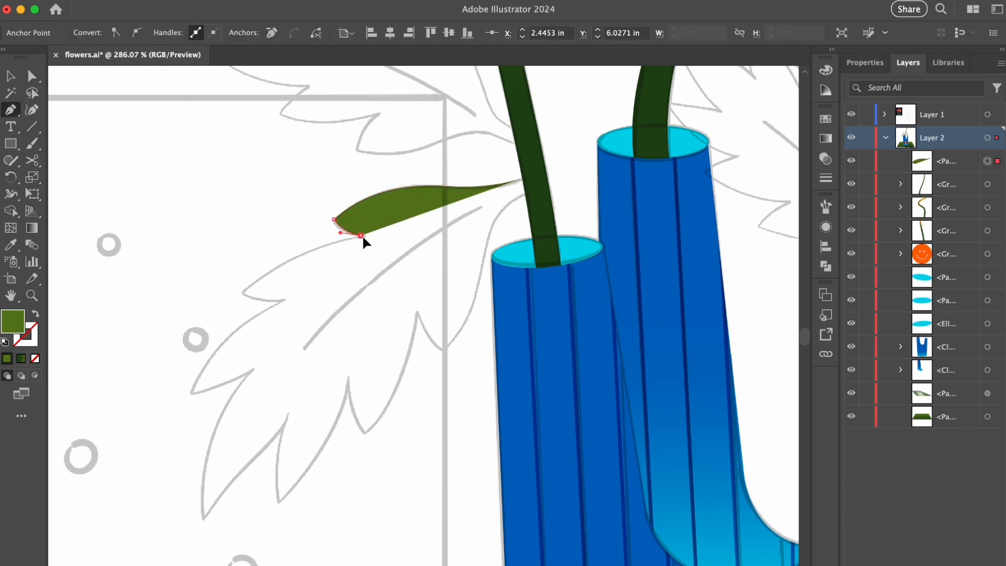
{"action": "left_click_drag", "start_coordinate": [208, 333], "coordinate": [208, 333]}
{"action": "left_click_drag", "start_coordinate": [244, 292], "coordinate": [251, 306]}
{"action": "left_click_drag", "start_coordinate": [256, 315], "coordinate": [377, 253]}
{"action": "left_click", "coordinate": [401, 240]}
{"action": "left_click_drag", "start_coordinate": [346, 328], "coordinate": [337, 244]}
{"action": "left_click_drag", "start_coordinate": [304, 247], "coordinate": [288, 298]}
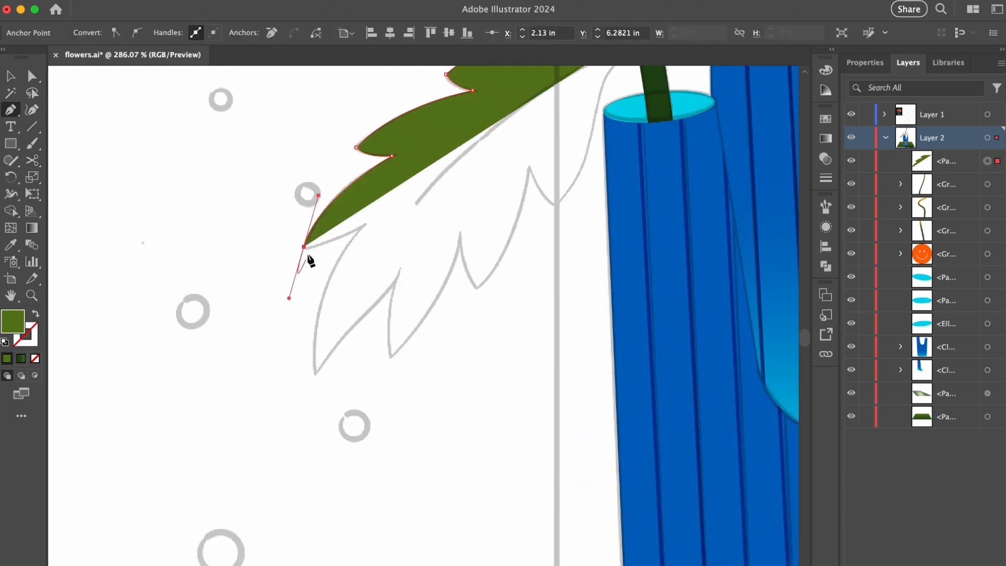
- Continue the leaf outline around its tip and along the lower lobes, back to the left stem
{"action": "left_click_drag", "start_coordinate": [315, 371], "coordinate": [327, 448]}
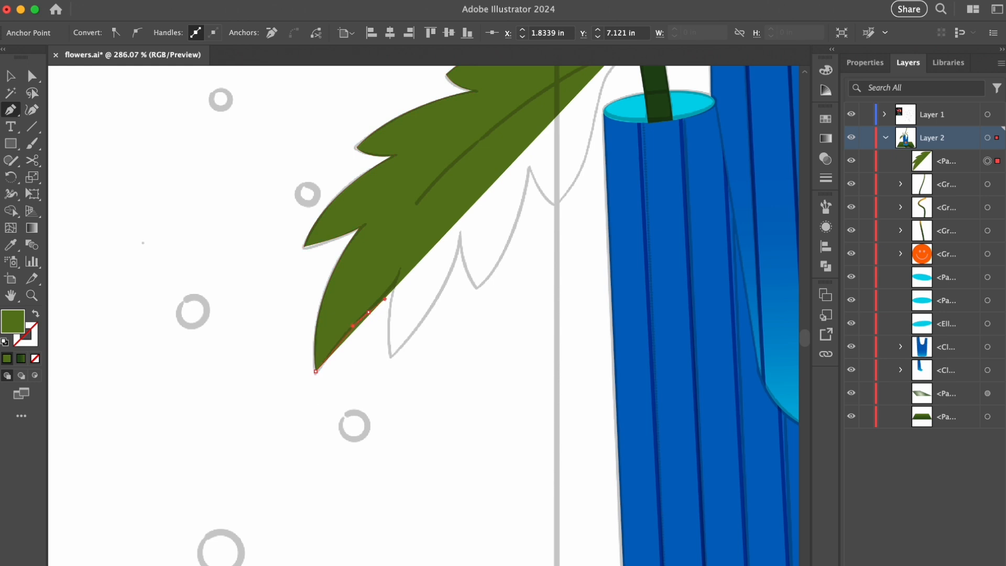
{"action": "left_click_drag", "start_coordinate": [390, 356], "coordinate": [398, 387]}
{"action": "left_click_drag", "start_coordinate": [463, 205], "coordinate": [466, 196]}
{"action": "left_click", "coordinate": [460, 245]}
{"action": "left_click_drag", "start_coordinate": [476, 290], "coordinate": [491, 304]}
{"action": "left_click", "coordinate": [476, 290]}
{"action": "left_click_drag", "start_coordinate": [529, 173], "coordinate": [435, 201]}
{"action": "left_click", "coordinate": [429, 271]}
{"action": "left_click", "coordinate": [454, 304]}
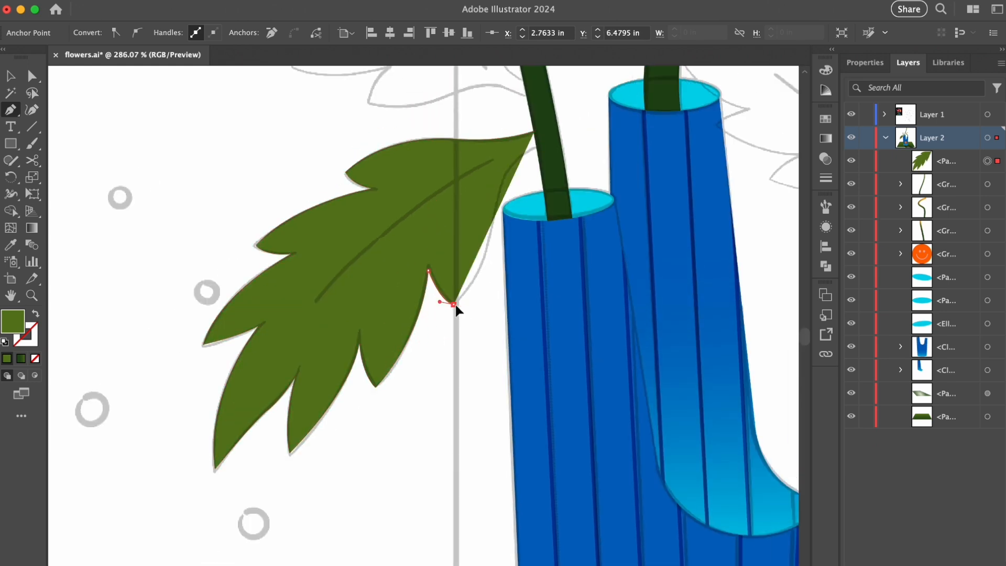
{"action": "left_click_drag", "start_coordinate": [517, 160], "coordinate": [529, 154]}
{"action": "left_click", "coordinate": [535, 131]}
- Move the leaf behind the stems in the stacking order and apply a freeform gradient to it
{"action": "key", "text": "v"}
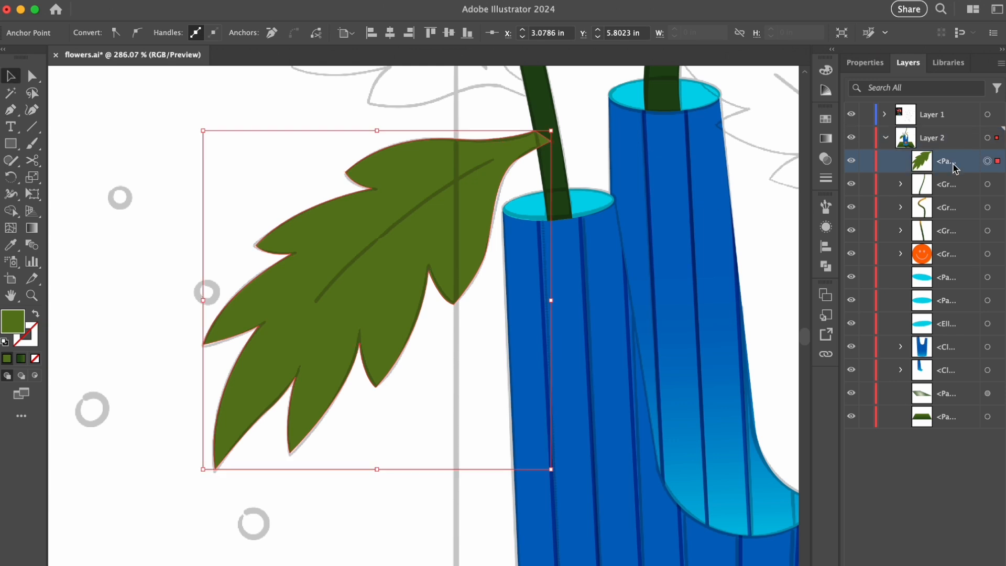
{"action": "left_click_drag", "start_coordinate": [954, 164], "coordinate": [954, 242]}
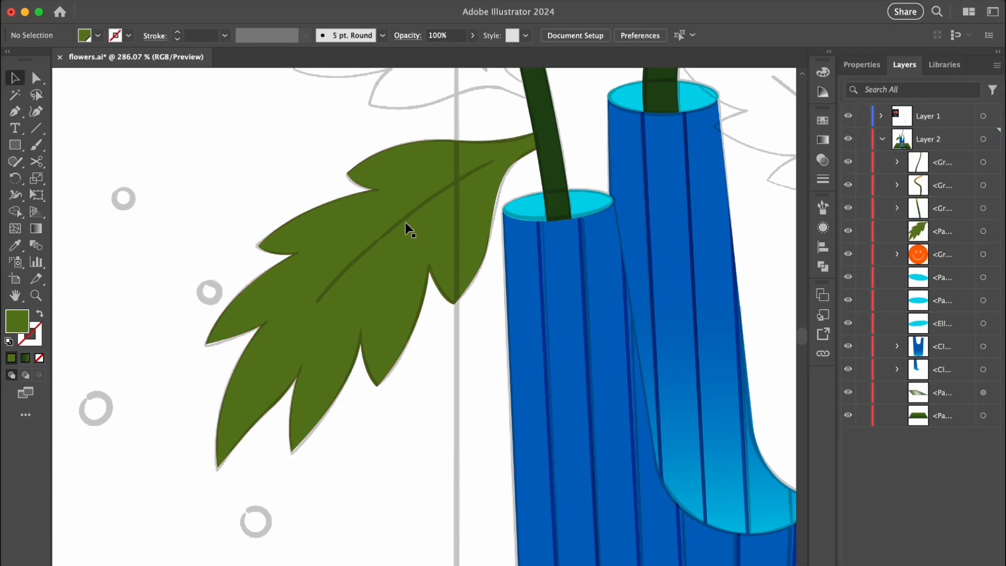
{"action": "left_click", "coordinate": [406, 224]}
{"action": "left_click", "coordinate": [826, 139]}
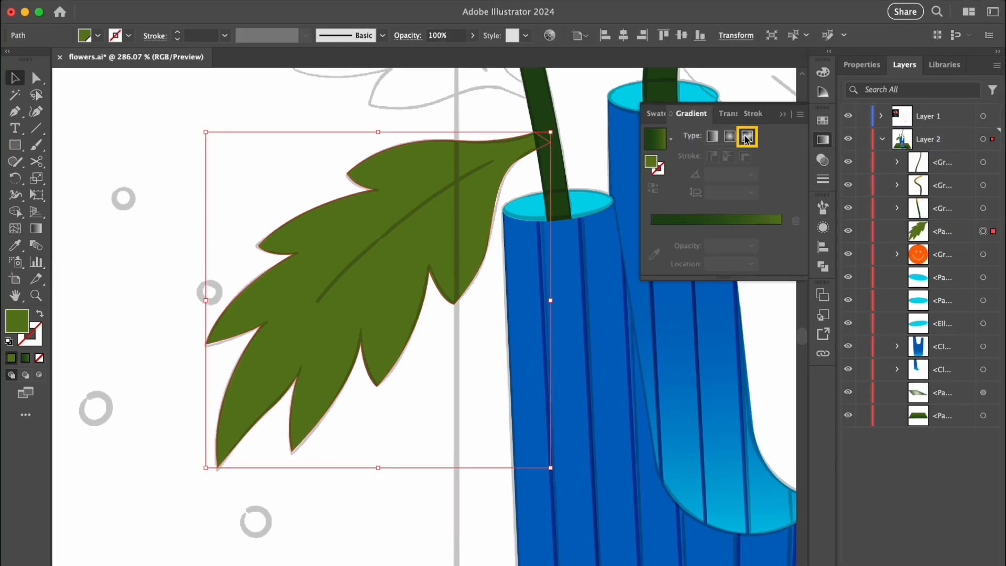
{"action": "left_click", "coordinate": [746, 137]}
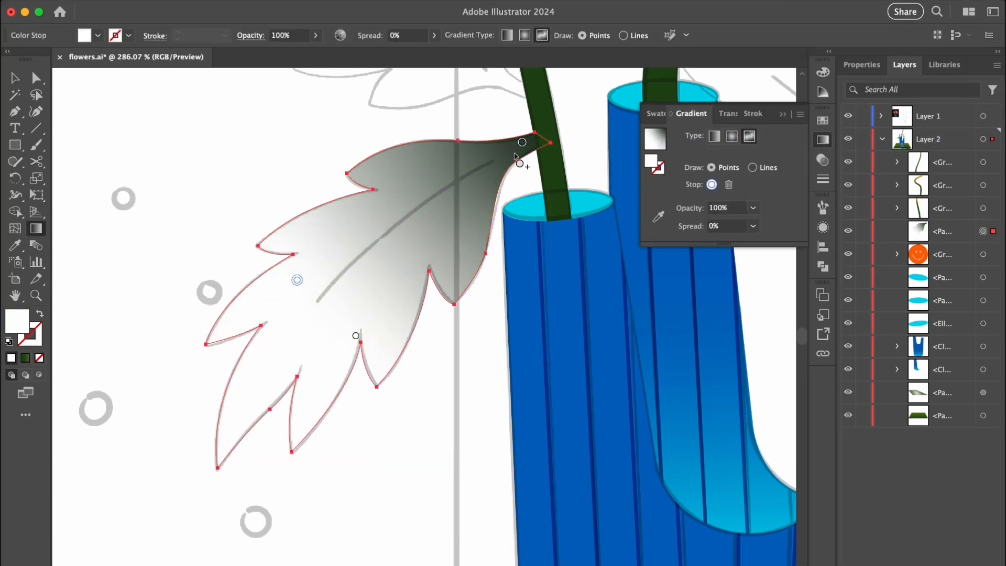
- Move the gradient stop near the stem inward and color it dark green, and color the stop on the leaf's outer side medium green
{"action": "left_click_drag", "start_coordinate": [522, 142], "coordinate": [475, 168]}
{"action": "double_click", "coordinate": [476, 168]}
{"action": "left_click", "coordinate": [297, 241]}
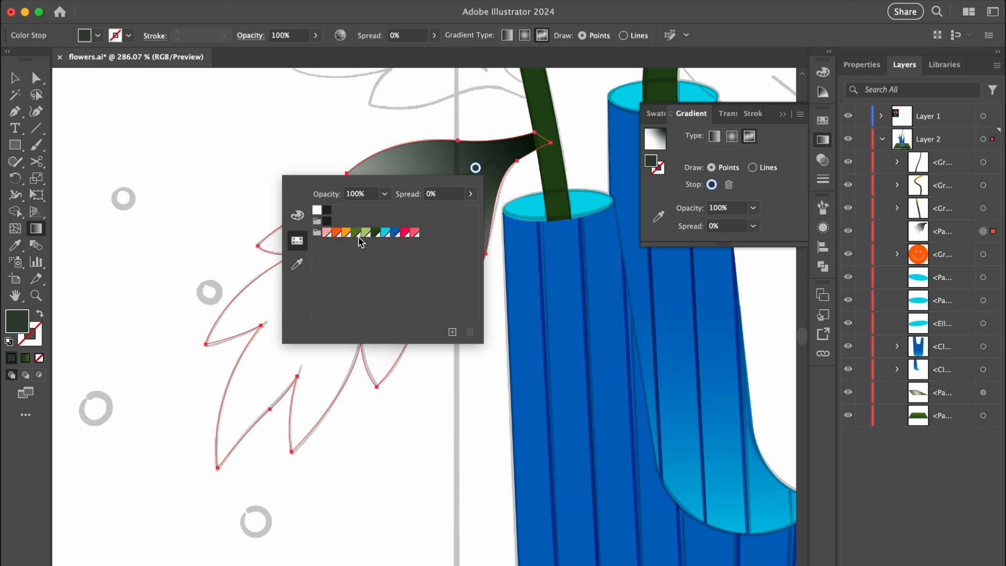
{"action": "left_click", "coordinate": [429, 159]}
{"action": "double_click", "coordinate": [297, 280]}
{"action": "left_click", "coordinate": [178, 345]}
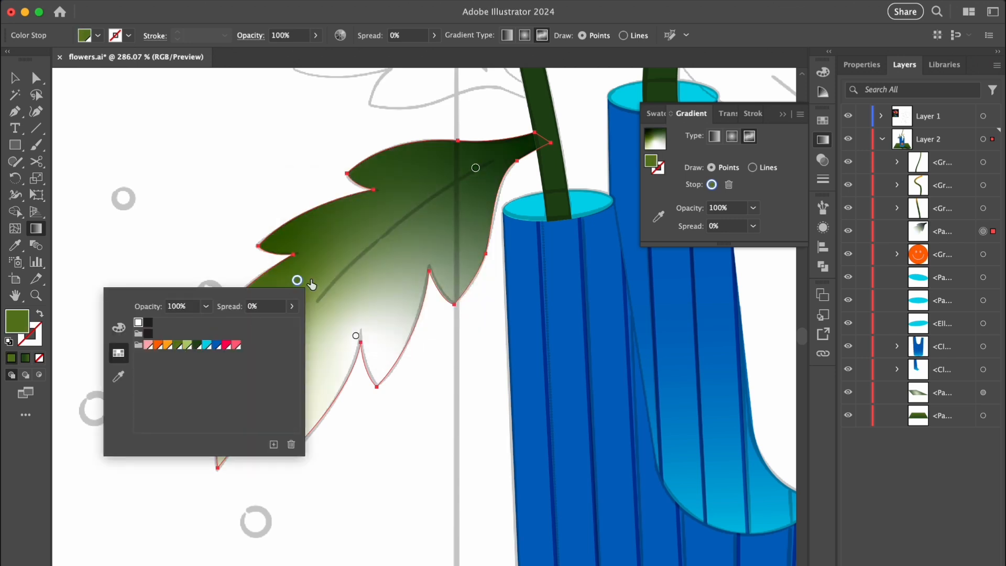
{"action": "left_click", "coordinate": [311, 285]}
- Color the remaining lower gradient stop light green and shift both outer stops slightly toward the leaf tip
{"action": "double_click", "coordinate": [355, 335]}
{"action": "left_click", "coordinate": [245, 403]}
{"action": "left_click", "coordinate": [401, 297]}
{"action": "mouse_move", "coordinate": [356, 335]}
{"action": "left_mouse_down"}
{"action": "mouse_move", "coordinate": [319, 372]}
{"action": "mouse_move", "coordinate": [372, 330]}
{"action": "mouse_move", "coordinate": [338, 343]}
{"action": "mouse_move", "coordinate": [346, 348]}
{"action": "left_mouse_up"}
{"action": "left_click_drag", "start_coordinate": [297, 280], "coordinate": [288, 298]}
{"action": "key", "text": "v"}
{"action": "left_click", "coordinate": [447, 358]}
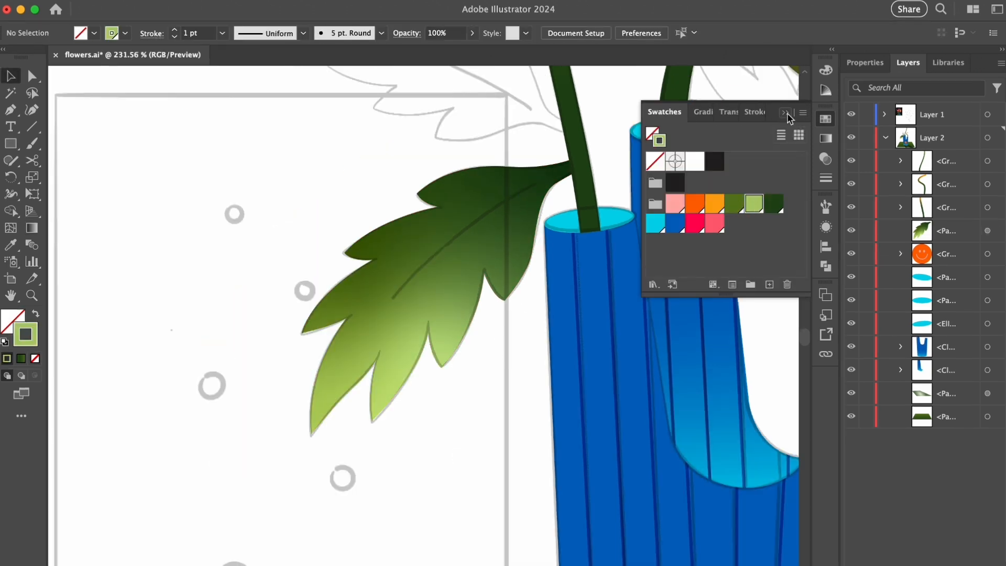
- Draw a curved central vein on the leaf with the Pen tool, using a 1 pt light green stroke and no fill
{"action": "left_click", "coordinate": [786, 113]}
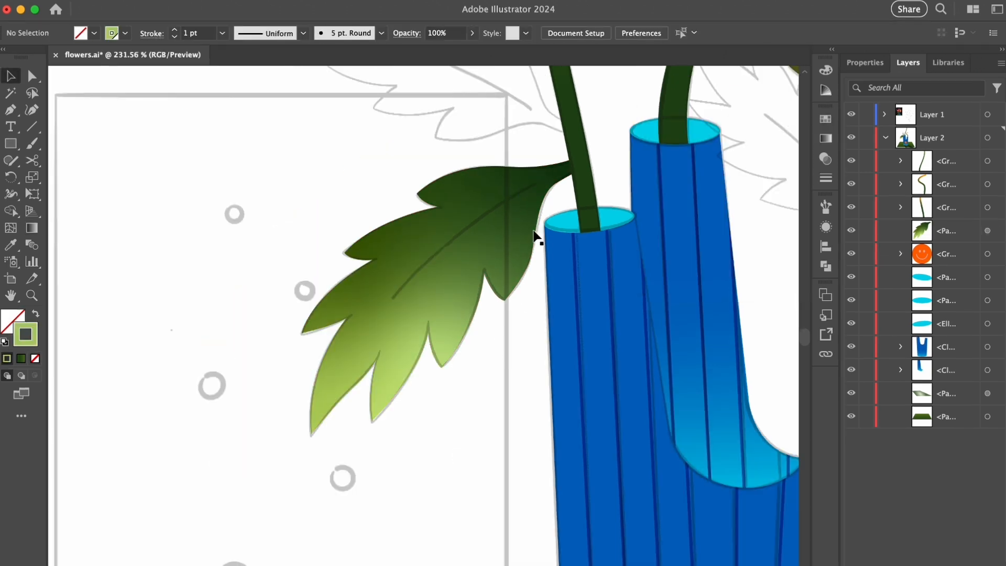
{"action": "left_click", "coordinate": [539, 183]}
{"action": "left_click", "coordinate": [393, 300]}
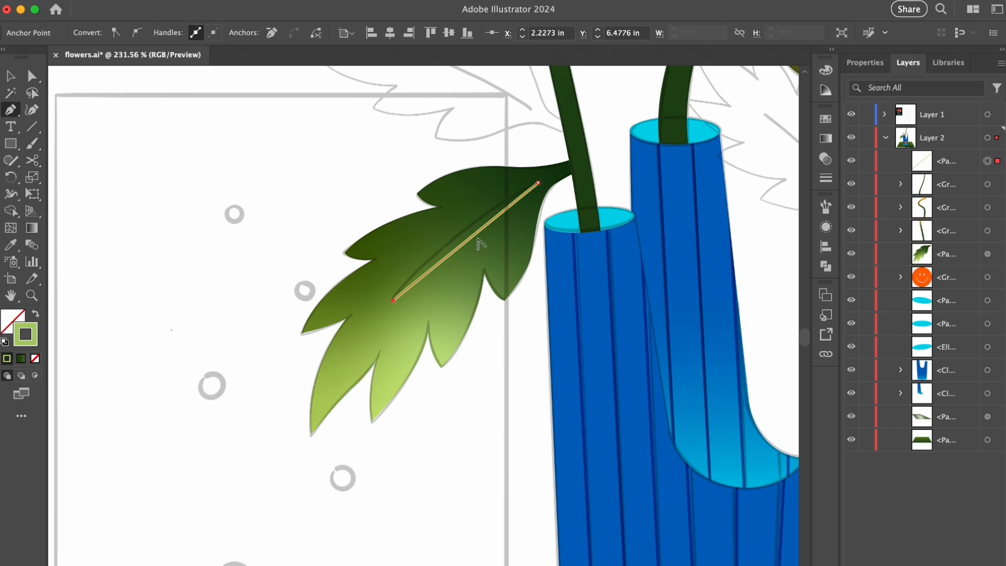
{"action": "key", "text": "v"}
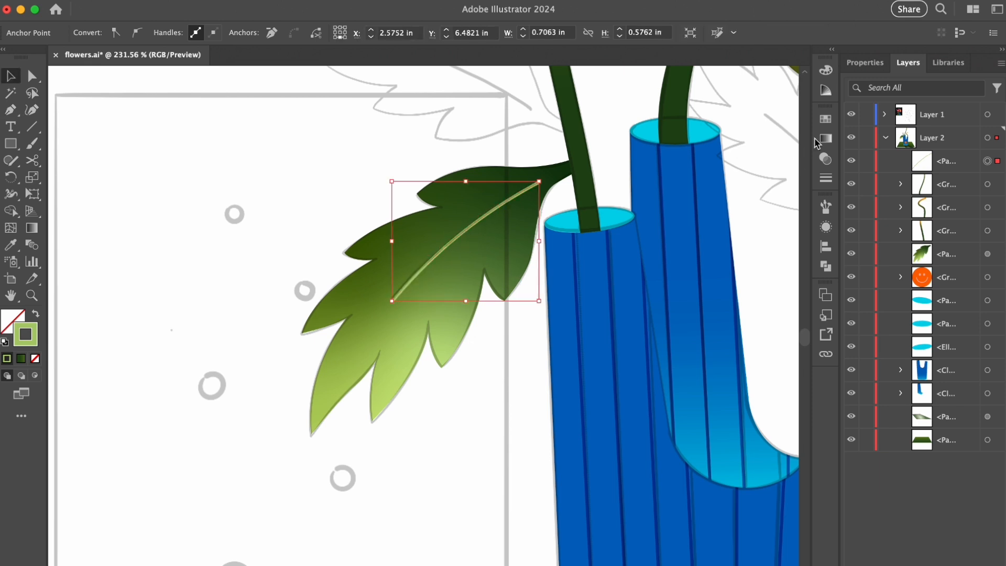
- Try 60% opacity on the leaf's vein line and settle on 50%
{"action": "left_click", "coordinate": [826, 178]}
{"action": "left_click", "coordinate": [712, 112]}
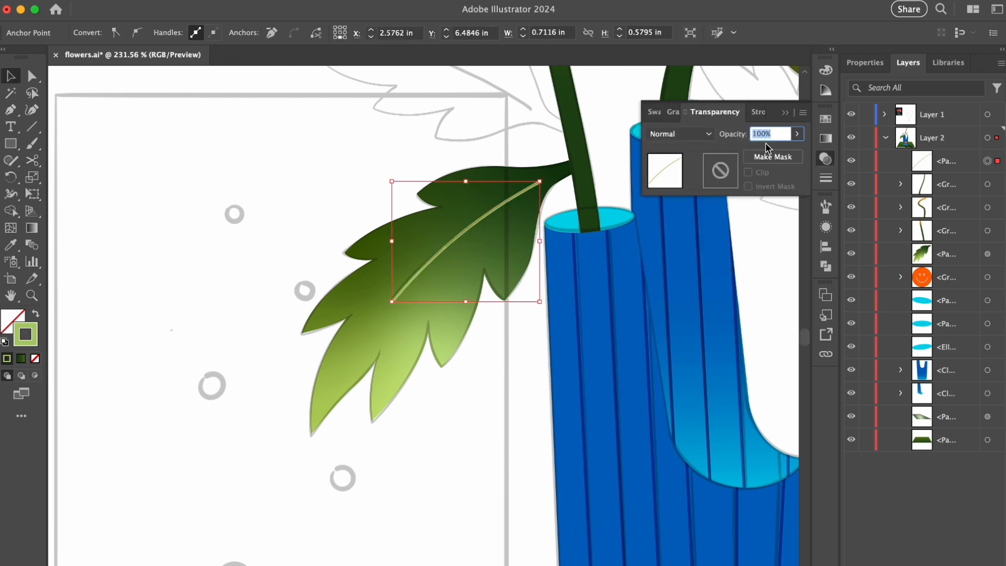
{"action": "type", "text": "6"}
{"action": "key", "text": "Return"}
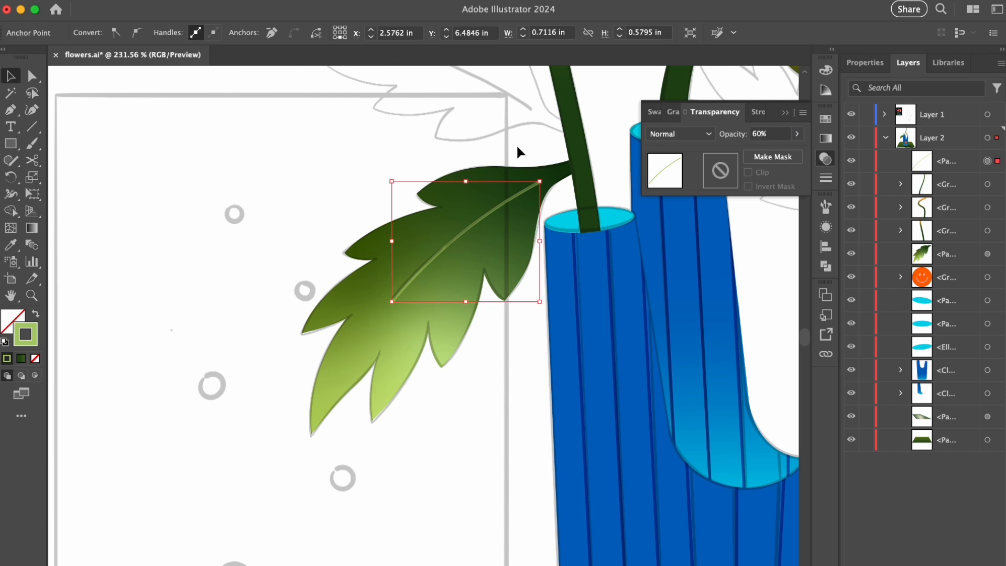
{"action": "left_click", "coordinate": [517, 145]}
{"action": "left_click", "coordinate": [524, 194]}
{"action": "type", "text": "50"}
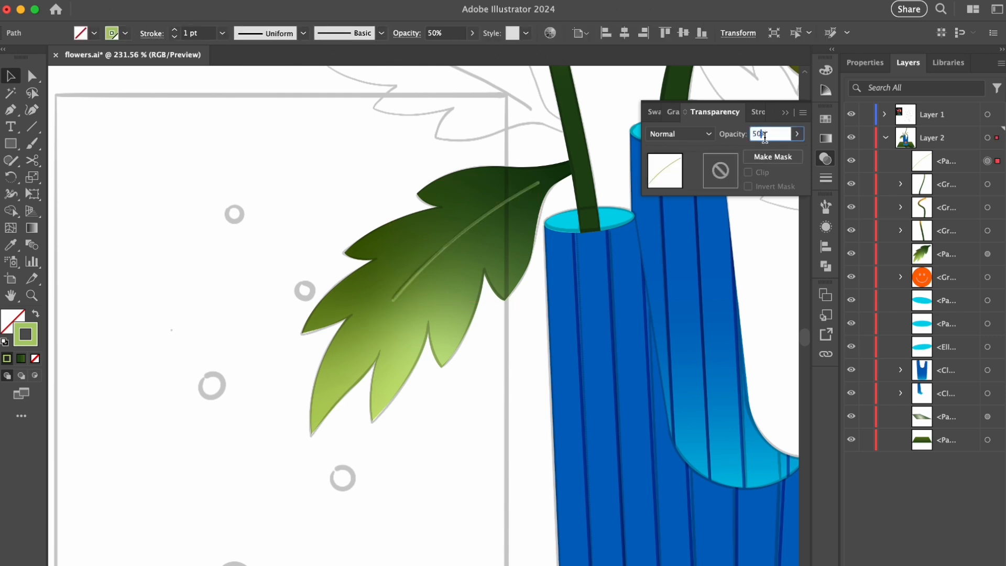
{"action": "left_click", "coordinate": [785, 114]}
{"action": "left_click", "coordinate": [748, 225]}
- Group the leaf with its vein and move the group below the stems in the stacking order
{"action": "left_click_drag", "start_coordinate": [491, 258], "coordinate": [517, 367]}
{"action": "key", "text": "super+g"}
{"action": "left_click", "coordinate": [486, 495]}
{"action": "left_click", "coordinate": [526, 188]}
{"action": "left_click_drag", "start_coordinate": [922, 160], "coordinate": [925, 242]}
{"action": "left_click", "coordinate": [771, 319]}
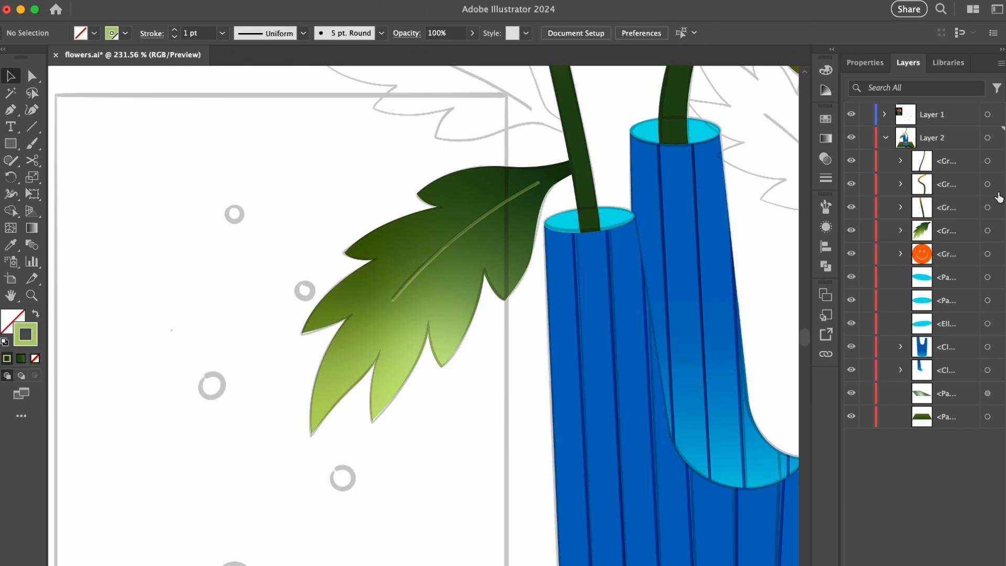
- Select the three stem groups and ungroup them into plain paths
{"action": "left_click", "coordinate": [987, 207]}
{"action": "left_click", "coordinate": [988, 184], "text": "shift"}
{"action": "left_click", "coordinate": [988, 161], "text": "shift"}
{"action": "left_click", "coordinate": [766, 252]}
{"action": "left_click_drag", "start_coordinate": [537, 216], "coordinate": [351, 283]}
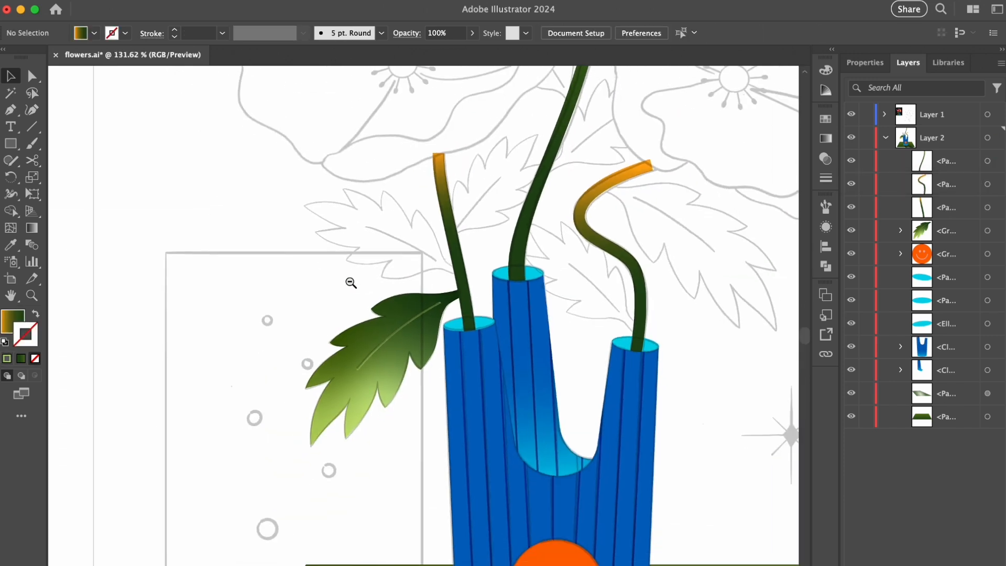
- Create a mirrored copy of the grouped leaf with the Reflect transformation
{"action": "left_click_drag", "start_coordinate": [580, 275], "coordinate": [493, 255]}
{"action": "right_click", "coordinate": [330, 305]}
{"action": "mouse_move", "coordinate": [346, 519]}
{"action": "left_click", "coordinate": [545, 521]}
{"action": "left_click", "coordinate": [365, 474]}
- Place the mirrored leaf at the upper bend of the right stem, adjusting its size and angle to match the sketch
{"action": "left_click_drag", "start_coordinate": [320, 350], "coordinate": [687, 237]}
{"action": "scroll", "coordinate": [665, 189], "scroll_direction": "up", "scroll_amount": 5}
{"action": "left_click_drag", "start_coordinate": [620, 284], "coordinate": [613, 276]}
{"action": "left_click_drag", "start_coordinate": [694, 430], "coordinate": [708, 440]}
{"action": "left_click_drag", "start_coordinate": [634, 330], "coordinate": [631, 331]}
{"action": "left_click", "coordinate": [710, 231]}
{"action": "scroll", "coordinate": [710, 232], "scroll_direction": "down", "scroll_amount": 5}
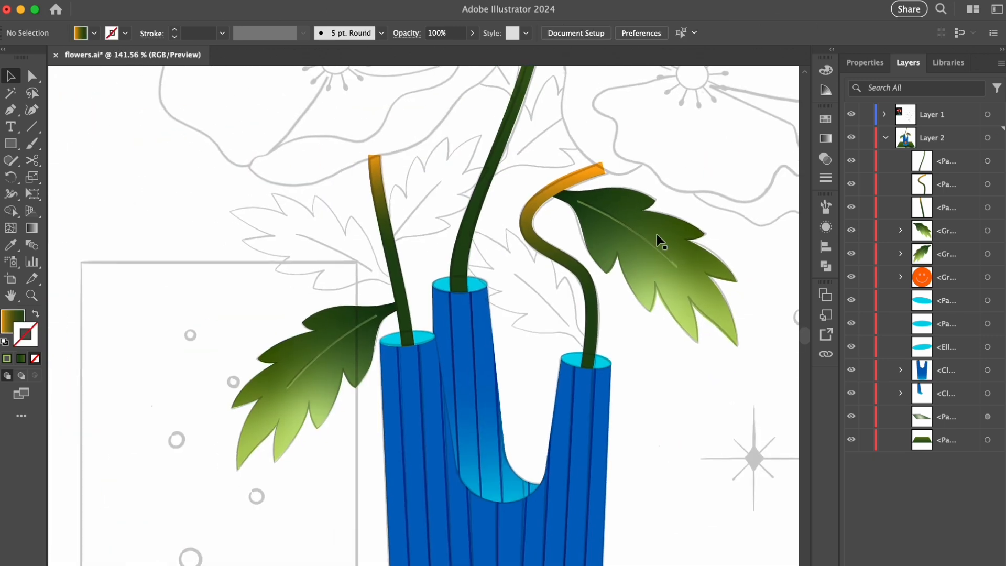
- Start tracing the smaller leaf beside the right stem with the Pen tool and a solid medium green fill, following its first lobes
{"action": "scroll", "coordinate": [582, 315], "scroll_direction": "up", "scroll_amount": 5}
{"action": "key", "text": "comma"}
{"action": "key", "text": "p"}
{"action": "left_click", "coordinate": [581, 357]}
{"action": "left_click", "coordinate": [562, 327]}
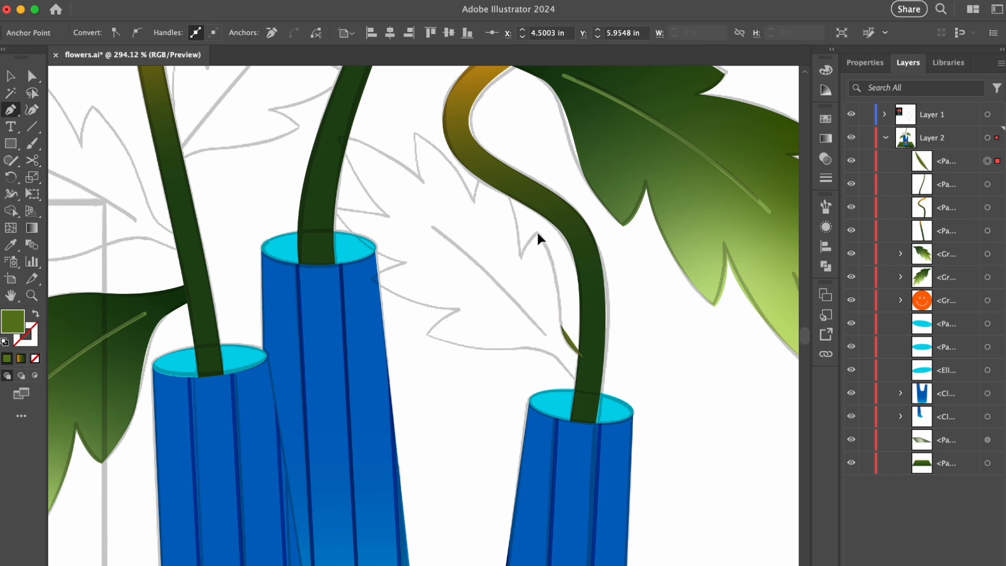
{"action": "left_click", "coordinate": [522, 256]}
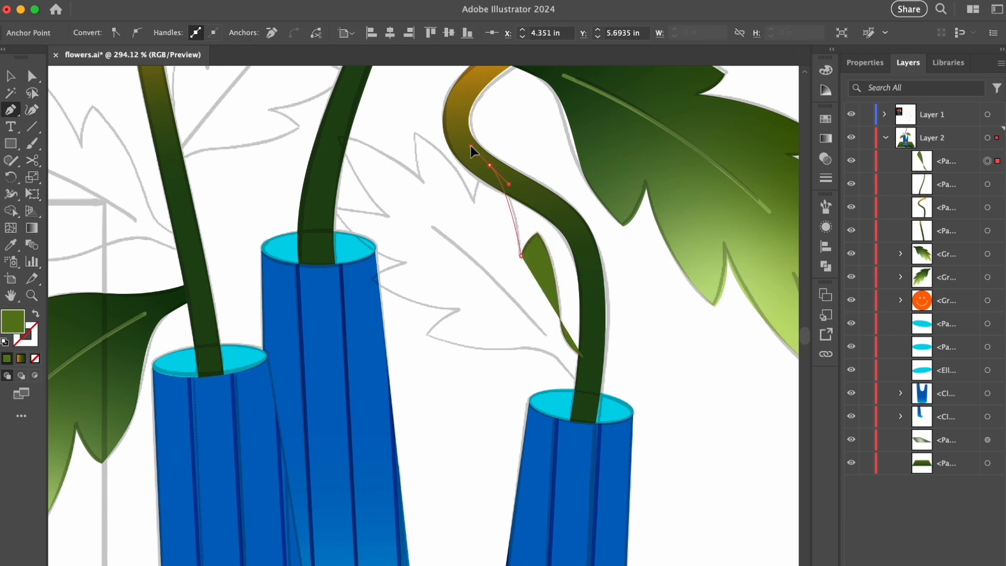
{"action": "left_click", "coordinate": [473, 199]}
- Continue the smaller leaf's outline along its upper lobes to the tip that overlaps the middle stem
{"action": "left_click_drag", "start_coordinate": [381, 121], "coordinate": [380, 121]}
{"action": "left_click", "coordinate": [414, 133]}
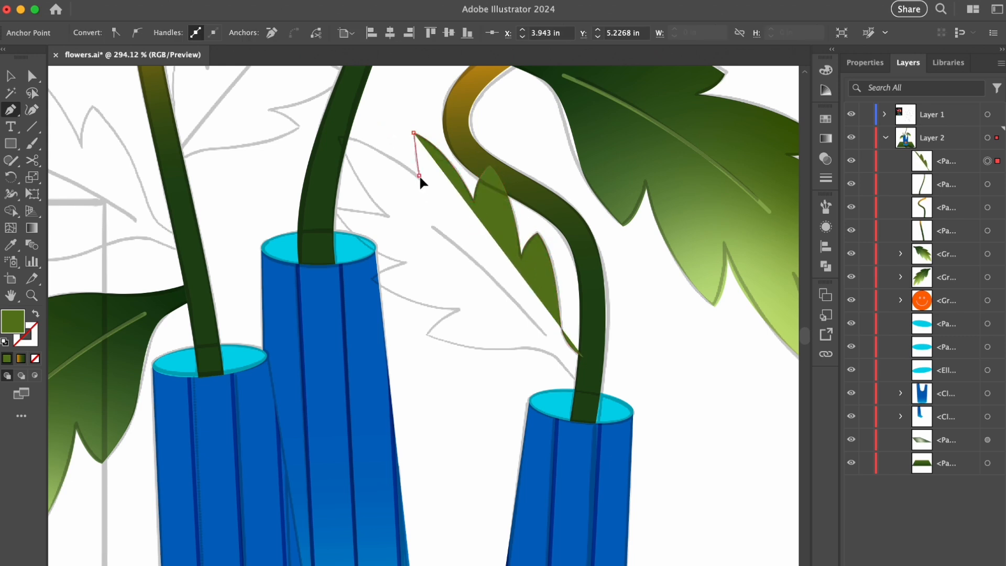
{"action": "left_click_drag", "start_coordinate": [420, 176], "coordinate": [423, 191]}
{"action": "left_click", "coordinate": [419, 175]}
{"action": "left_click_drag", "start_coordinate": [340, 138], "coordinate": [314, 141]}
{"action": "left_click", "coordinate": [339, 138]}
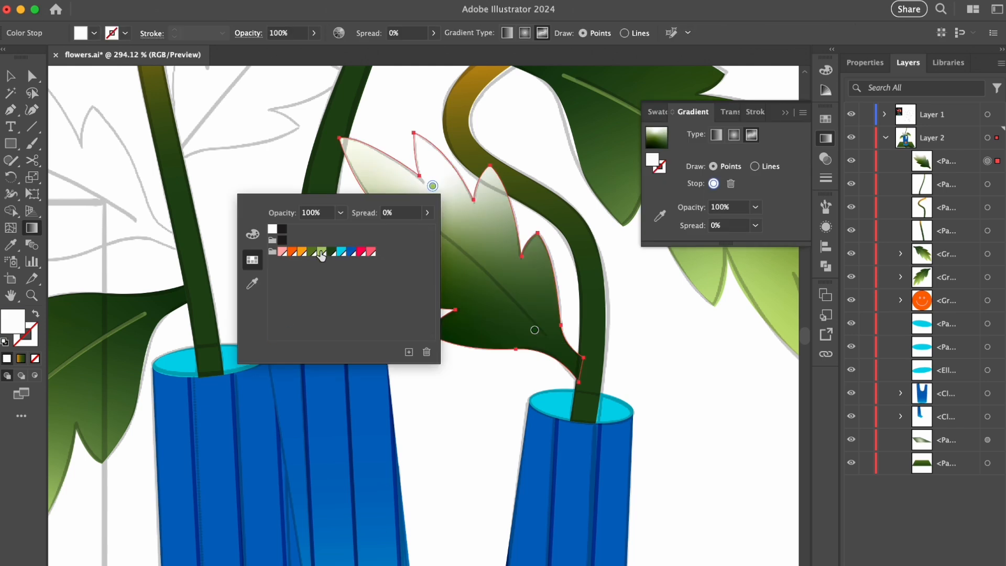
- Color the smaller leaf's upper freeform gradient stop light green and reposition the light stops inward
{"action": "left_click", "coordinate": [438, 178]}
{"action": "left_click_drag", "start_coordinate": [423, 250], "coordinate": [436, 244]}
{"action": "left_click_drag", "start_coordinate": [436, 172], "coordinate": [447, 205]}
{"action": "left_click_drag", "start_coordinate": [416, 220], "coordinate": [411, 256]}
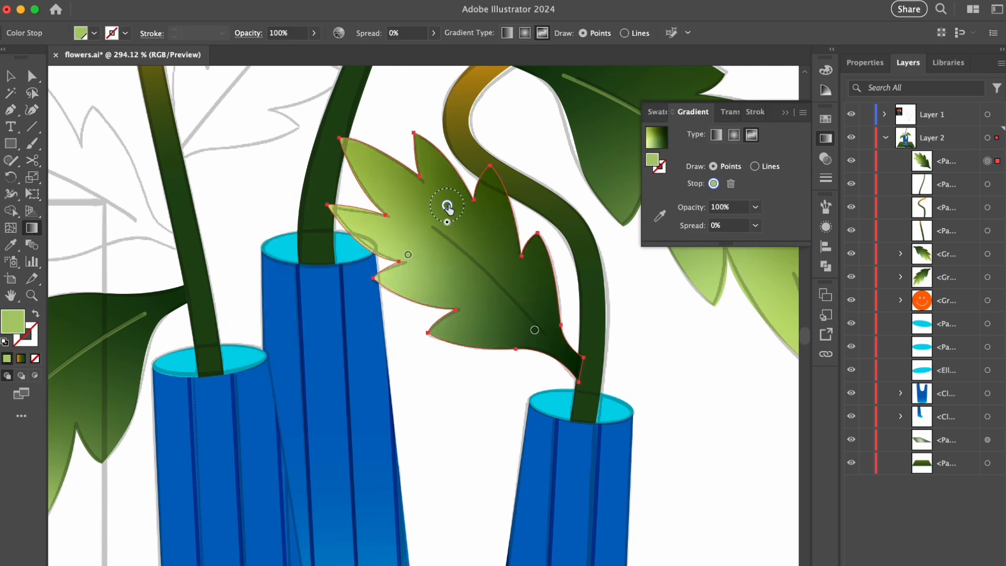
{"action": "left_click_drag", "start_coordinate": [447, 206], "coordinate": [437, 210]}
{"action": "key", "text": "v"}
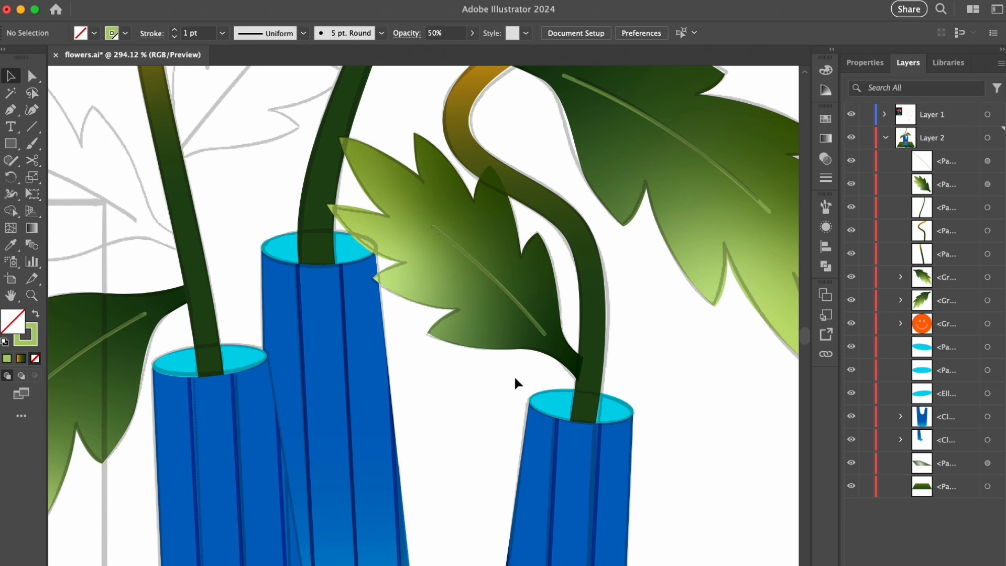
- Group the smaller leaf with its vein and move the group behind the stems in the stacking order
{"action": "left_click_drag", "start_coordinate": [514, 375], "coordinate": [546, 286]}
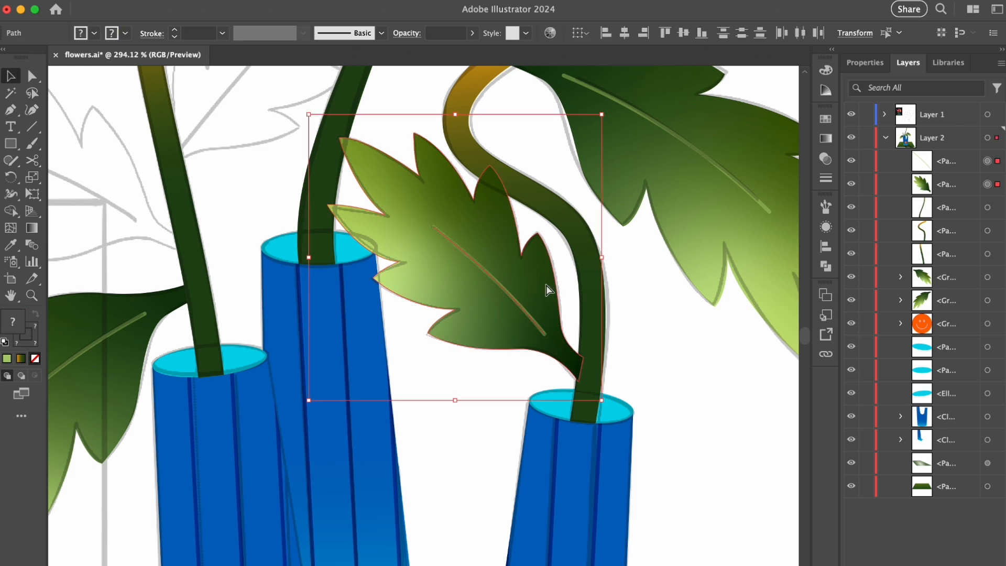
{"action": "key", "text": "super+g"}
{"action": "left_click_drag", "start_coordinate": [957, 163], "coordinate": [940, 243]}
- Duplicate the smaller leaf, reflect the copy, and position it on the inner side of the left stem to match the sketch
{"action": "left_click_drag", "start_coordinate": [575, 275], "coordinate": [528, 274]}
{"action": "left_click_drag", "start_coordinate": [528, 274], "coordinate": [464, 207]}
{"action": "right_click", "coordinate": [457, 227]}
{"action": "mouse_move", "coordinate": [492, 509]}
{"action": "left_click", "coordinate": [618, 514]}
{"action": "left_click", "coordinate": [507, 474]}
{"action": "mouse_move", "coordinate": [463, 208]}
{"action": "left_mouse_down"}
{"action": "mouse_move", "coordinate": [449, 238]}
{"action": "mouse_move", "coordinate": [468, 224]}
{"action": "left_mouse_up"}
{"action": "left_click_drag", "start_coordinate": [540, 128], "coordinate": [507, 214]}
{"action": "left_click", "coordinate": [541, 191]}
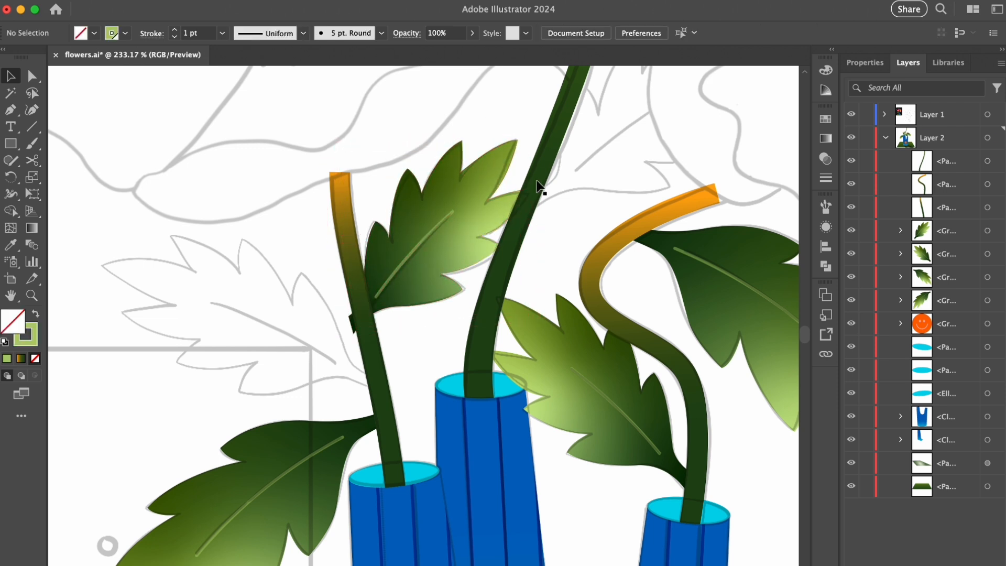
- Group all the leaves and move the group beneath the vase-opening ellipses in the stacking order
{"action": "scroll", "coordinate": [542, 192], "scroll_direction": "down", "scroll_amount": 5}
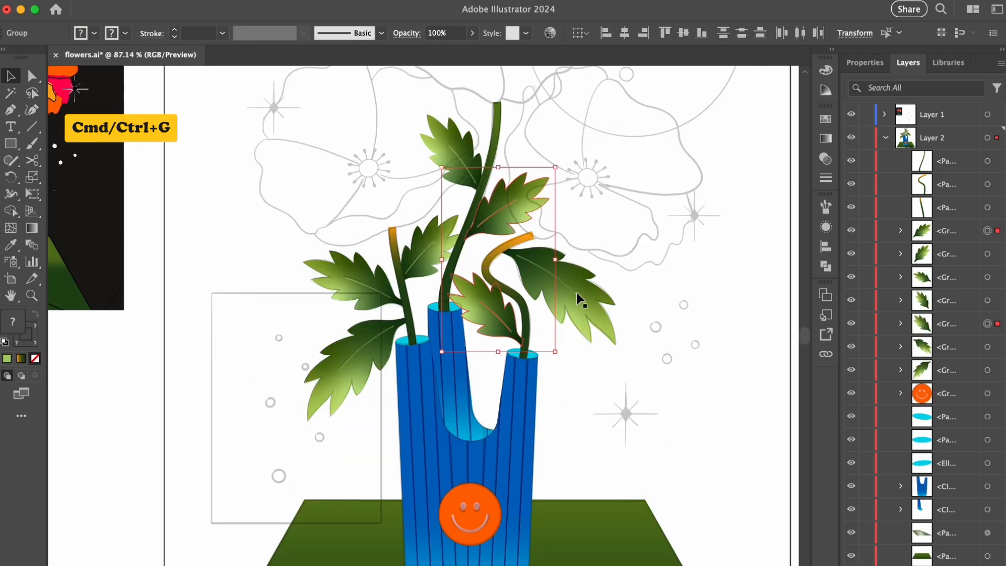
{"action": "left_click", "coordinate": [576, 294], "text": "shift"}
{"action": "left_click", "coordinate": [463, 153], "text": "shift"}
{"action": "left_click", "coordinate": [412, 255], "text": "shift"}
{"action": "left_click", "coordinate": [365, 282], "text": "shift"}
{"action": "left_click", "coordinate": [355, 358], "text": "shift"}
{"action": "key", "text": "super+g"}
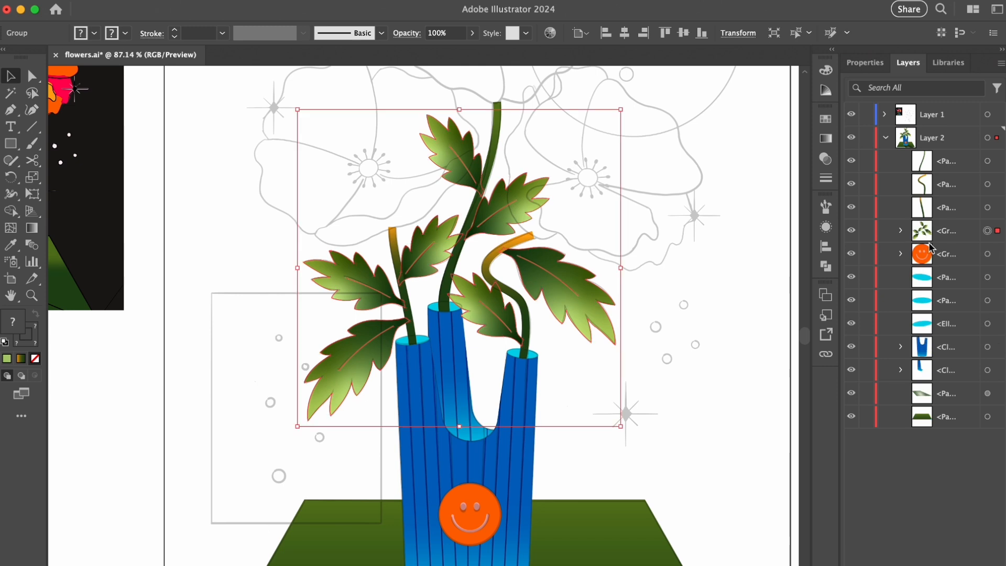
{"action": "left_click_drag", "start_coordinate": [950, 236], "coordinate": [934, 338]}
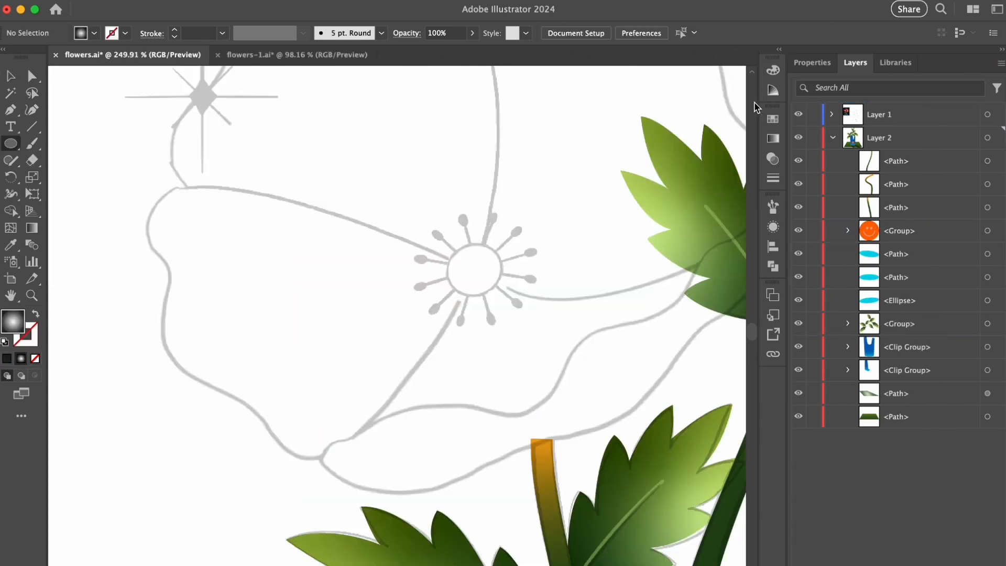
- Draw a circle with a medium green fill over the center of the left flower
{"action": "left_click", "coordinate": [773, 118]}
{"action": "left_click", "coordinate": [681, 204]}
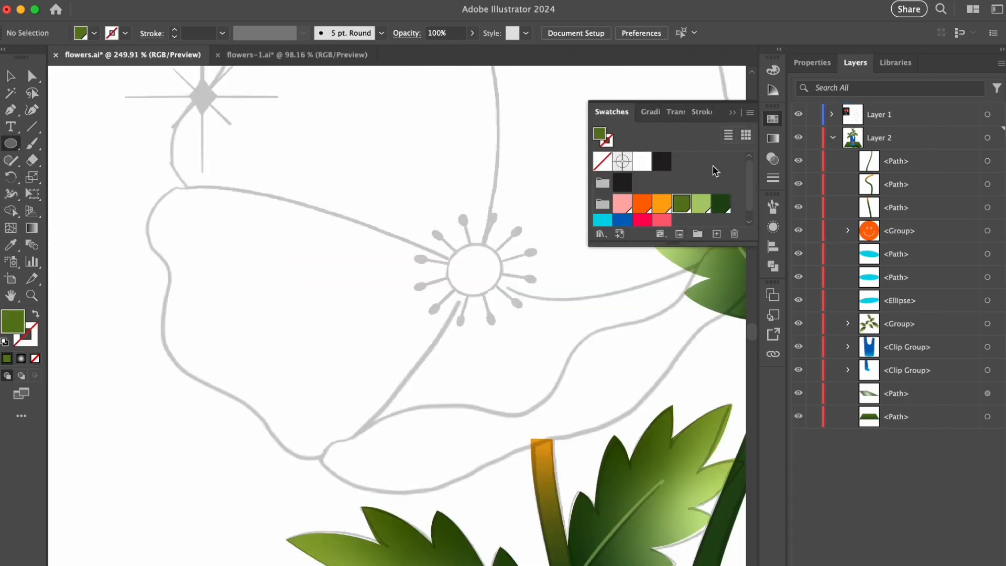
{"action": "left_click_drag", "start_coordinate": [471, 272], "coordinate": [502, 297]}
{"action": "key", "text": "v"}
- Fill the flower's center circle with a radial gradient running from medium green in the middle to dark green at the edge
{"action": "left_click", "coordinate": [650, 112]}
{"action": "left_click", "coordinate": [622, 220]}
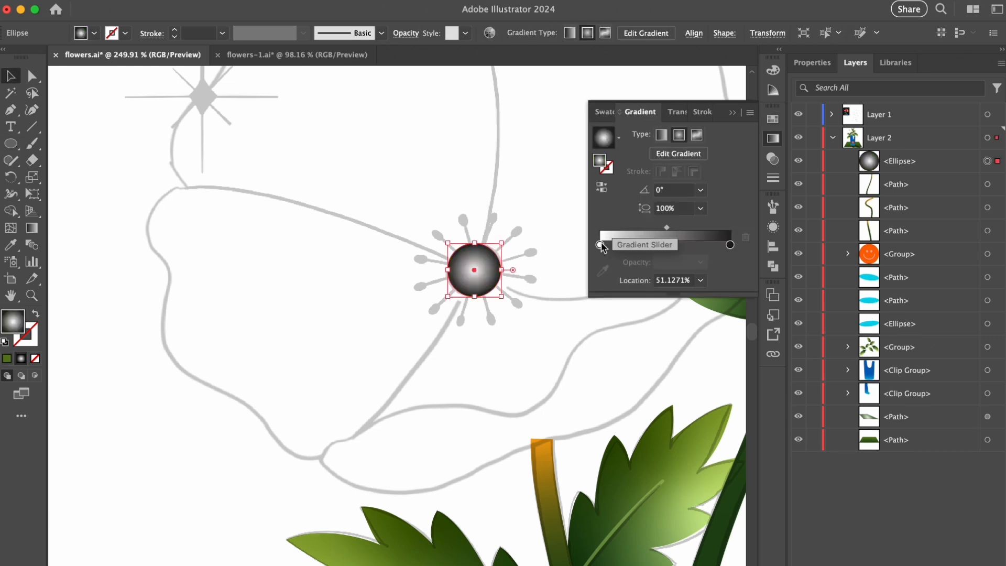
{"action": "left_click", "coordinate": [600, 244]}
{"action": "double_click", "coordinate": [600, 247]}
{"action": "left_click", "coordinate": [609, 312]}
{"action": "double_click", "coordinate": [730, 245]}
{"action": "left_click", "coordinate": [629, 312]}
{"action": "left_click", "coordinate": [726, 221]}
{"action": "key", "text": "g"}
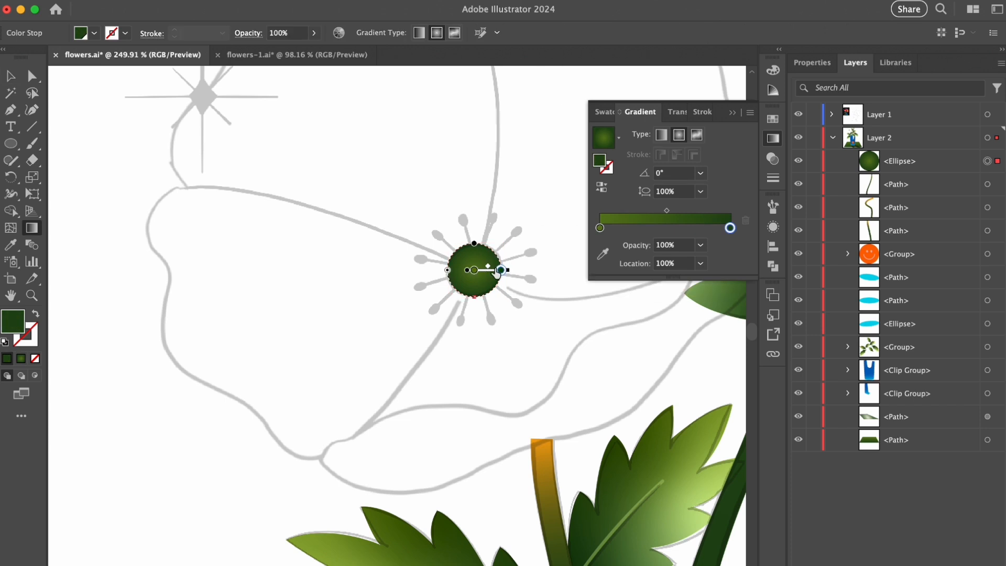
{"action": "key", "text": "v"}
{"action": "left_click", "coordinate": [555, 223]}
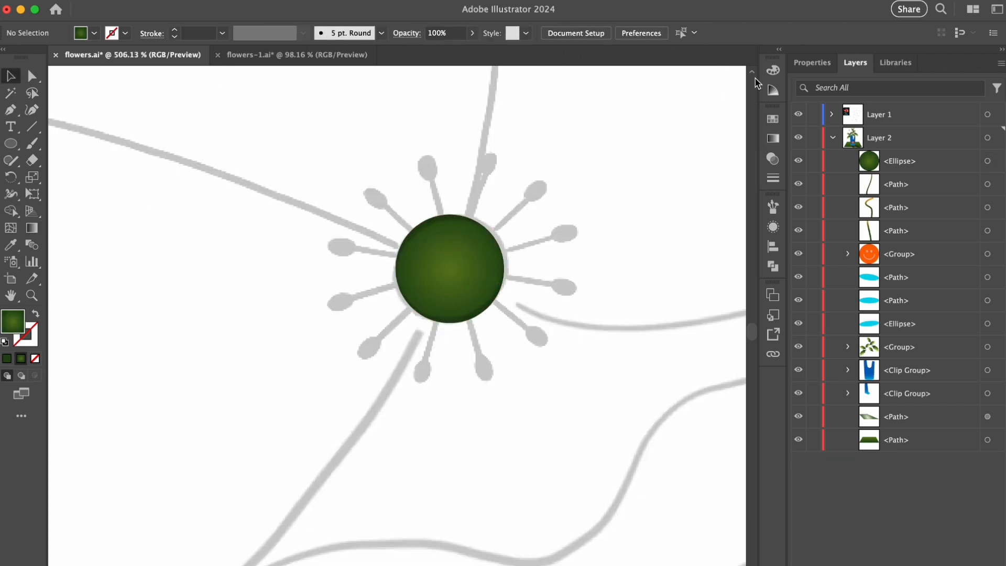
- Draw a vertical line about 0.45 in long through the circle's center with a 1 pt light orange stroke and no fill
{"action": "left_click", "coordinate": [773, 119]}
{"action": "left_click", "coordinate": [661, 203]}
{"action": "key", "text": "shift+x"}
{"action": "left_click", "coordinate": [565, 214]}
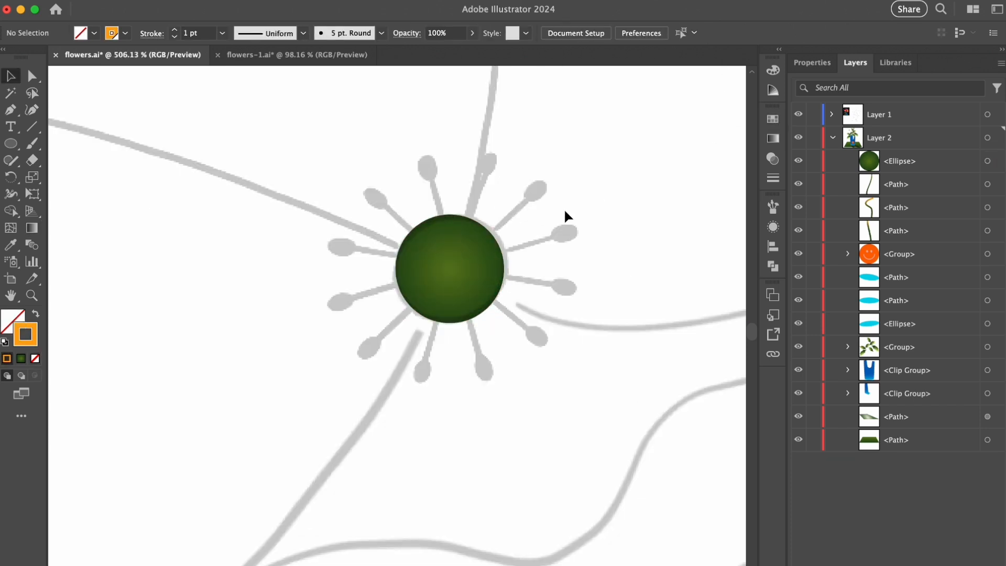
{"action": "left_click_drag", "start_coordinate": [450, 166], "coordinate": [450, 371]}
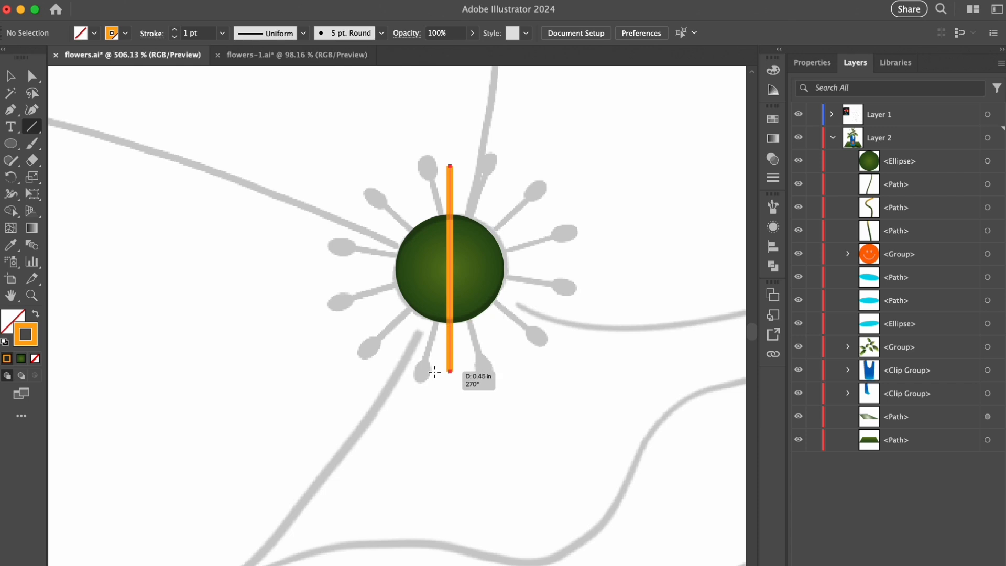
{"action": "key", "text": "v"}
{"action": "left_click", "coordinate": [558, 259]}
- Add a light orange filled oval at each end of the vertical line, and group the ovals with the line
{"action": "key", "text": "l"}
{"action": "key", "text": "shift+x"}
{"action": "mouse_move", "coordinate": [443, 151]}
{"action": "left_mouse_down"}
{"action": "mouse_move", "coordinate": [469, 184]}
{"action": "mouse_move", "coordinate": [435, 369]}
{"action": "left_mouse_up"}
{"action": "key", "text": "v"}
{"action": "left_click", "coordinate": [987, 207], "text": "shift"}
{"action": "left_click", "coordinate": [987, 183], "text": "shift"}
{"action": "key", "text": "super+g"}
- Make a copy of the orange stamen rotated 35° about the circle's center, and repeat the rotated copy three more times
{"action": "key", "text": "r"}
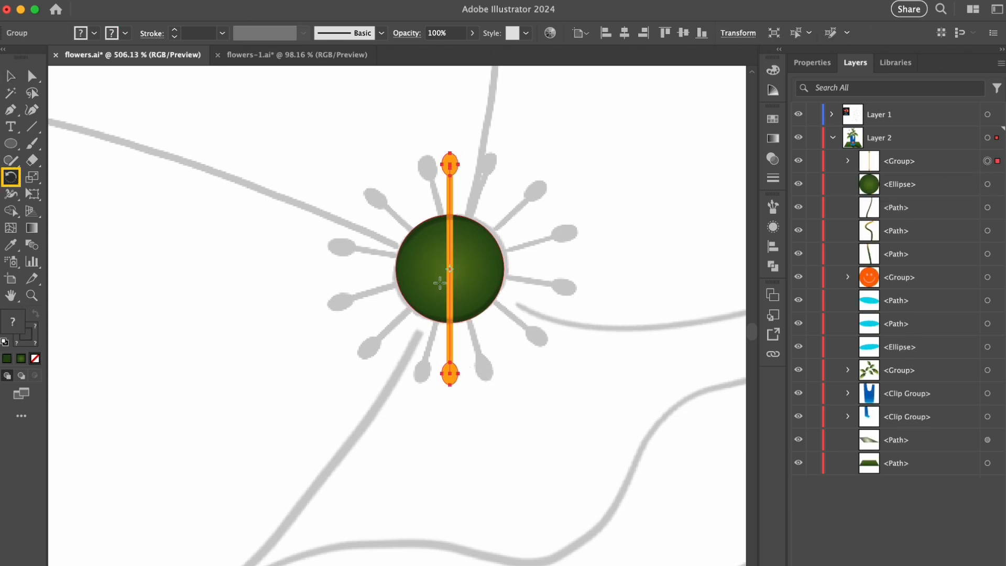
{"action": "left_click", "coordinate": [452, 270], "text": "alt"}
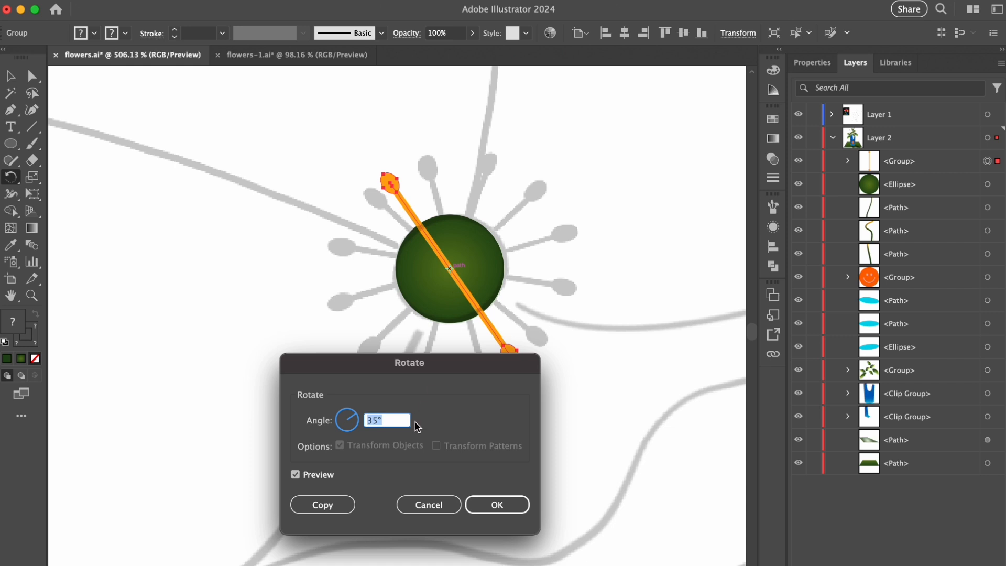
{"action": "left_click", "coordinate": [321, 505]}
{"action": "key", "text": "super+d"}
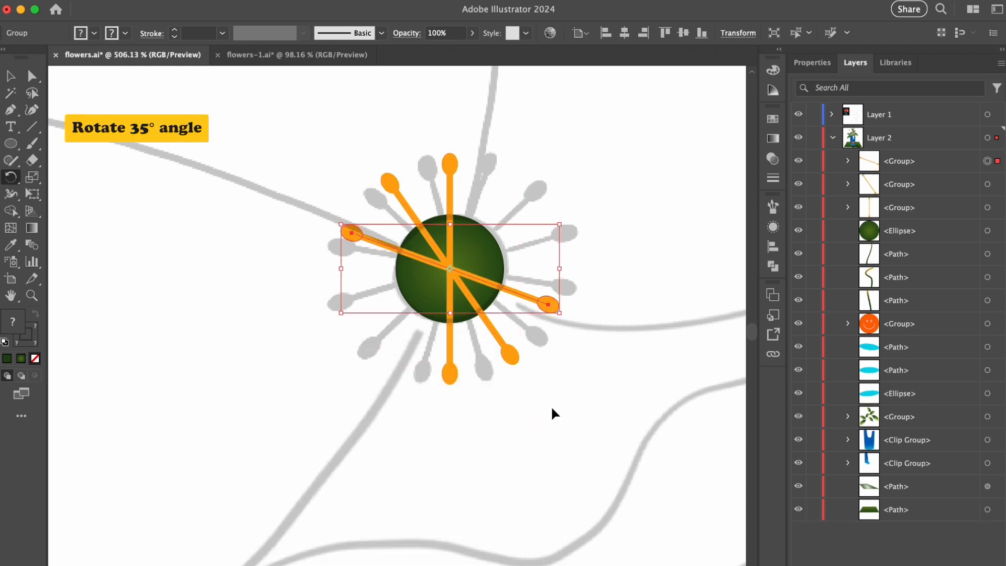
{"action": "key", "text": "super+d"}
{"action": "key", "text": "super+d"}
{"action": "key", "text": "v"}
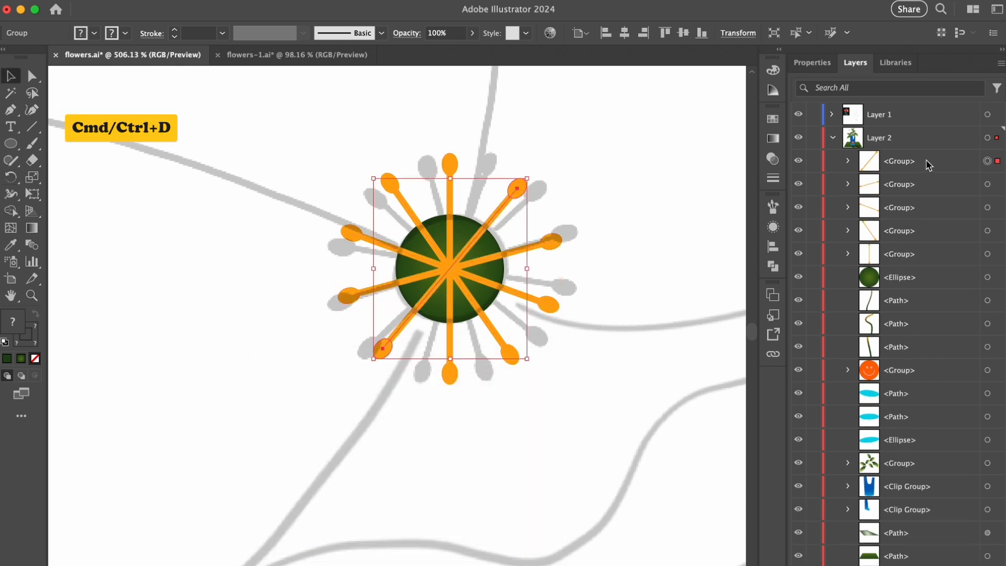
- Group the five stamens, place them behind the green circle, and group them with the circle
{"action": "left_click", "coordinate": [986, 256], "text": "shift"}
{"action": "key", "text": "super+g"}
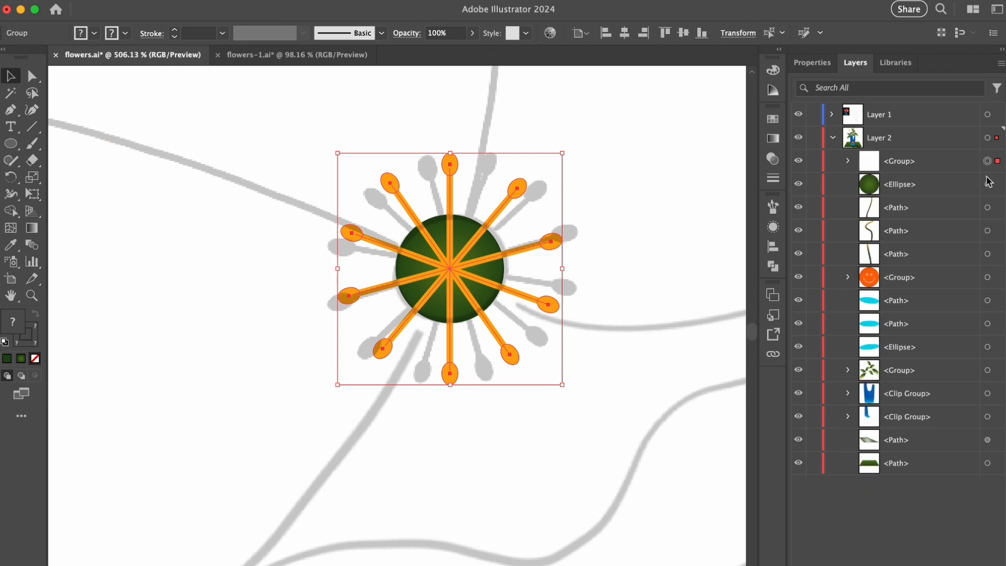
{"action": "left_click_drag", "start_coordinate": [909, 160], "coordinate": [909, 196]}
{"action": "left_click", "coordinate": [449, 288], "text": "shift"}
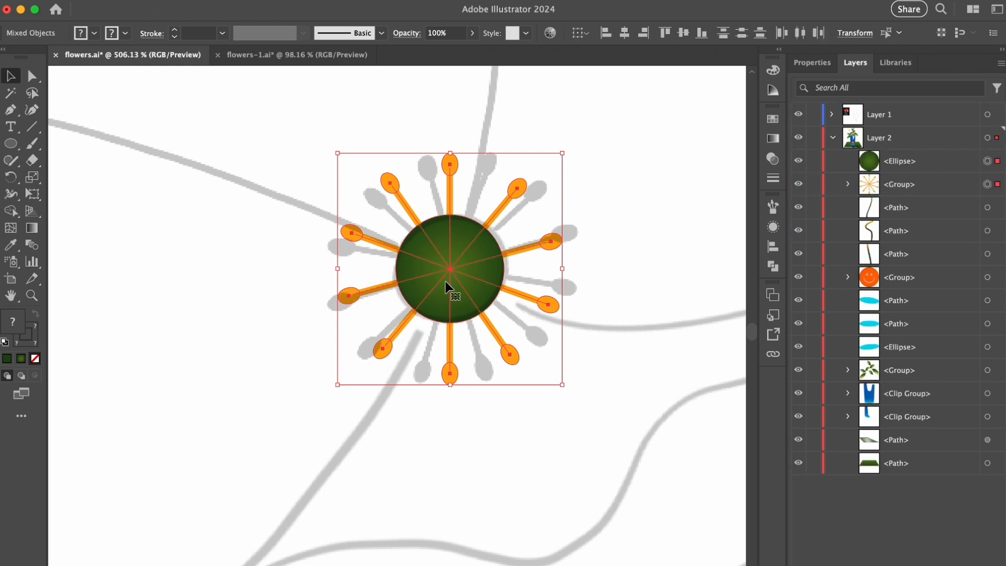
{"action": "key", "text": "super+g"}
- Rotate and resize the grouped flower center to line up with the sketched stamens
{"action": "left_click_drag", "start_coordinate": [453, 153], "coordinate": [451, 167]}
{"action": "left_click_drag", "start_coordinate": [568, 277], "coordinate": [567, 254]}
{"action": "left_click_drag", "start_coordinate": [453, 277], "coordinate": [455, 269]}
{"action": "left_click_drag", "start_coordinate": [565, 268], "coordinate": [568, 268]}
{"action": "left_click", "coordinate": [615, 223]}
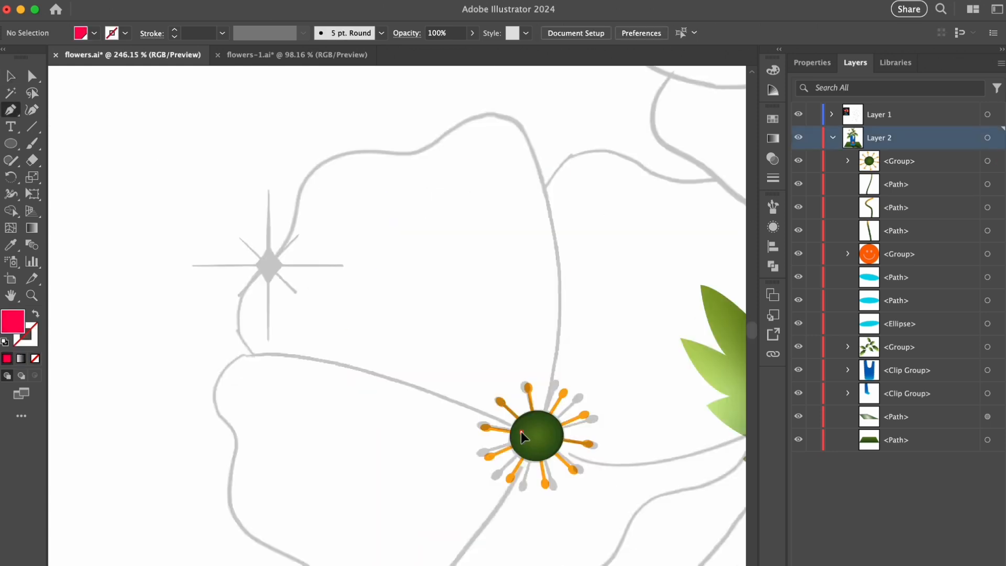
- Trace the left flower's upper-left petal with the Pen tool as a closed bright red shape and refine its outline
{"action": "left_click", "coordinate": [521, 432]}
{"action": "left_click_drag", "start_coordinate": [246, 346], "coordinate": [220, 309]}
{"action": "left_click", "coordinate": [273, 262]}
{"action": "left_click_drag", "start_coordinate": [283, 252], "coordinate": [300, 239]}
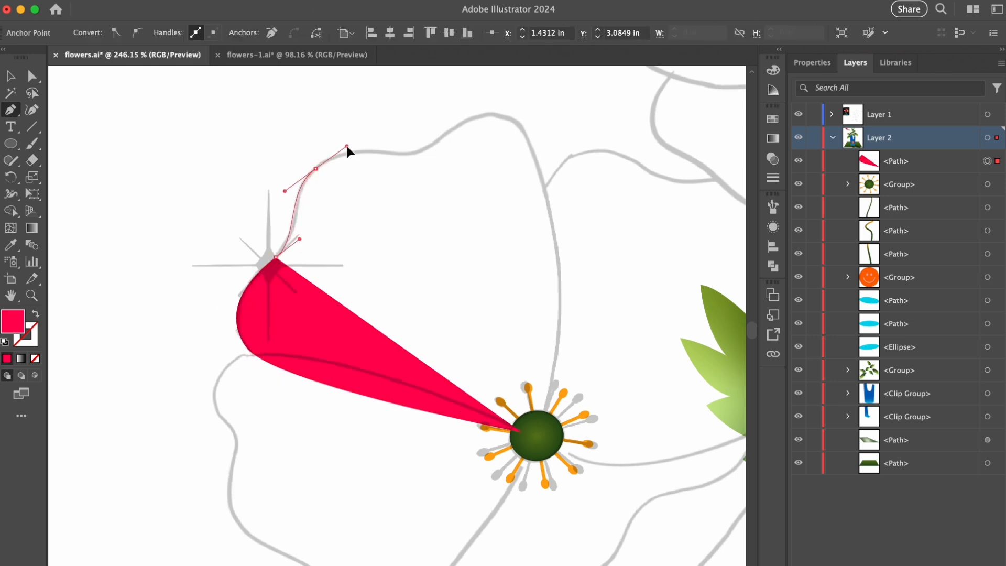
{"action": "left_click_drag", "start_coordinate": [346, 143], "coordinate": [348, 145]}
{"action": "left_click_drag", "start_coordinate": [503, 115], "coordinate": [542, 127]}
{"action": "left_click_drag", "start_coordinate": [559, 324], "coordinate": [557, 404]}
{"action": "left_click", "coordinate": [539, 431]}
{"action": "left_click", "coordinate": [521, 431]}
{"action": "key", "text": "v"}
{"action": "key", "text": "a"}
{"action": "left_click", "coordinate": [348, 153]}
- Apply a freeform gradient to the upper-left petal, with bright red on its left and coral (R=255 G=96 B=116) near its right edge
{"action": "left_click", "coordinate": [768, 140]}
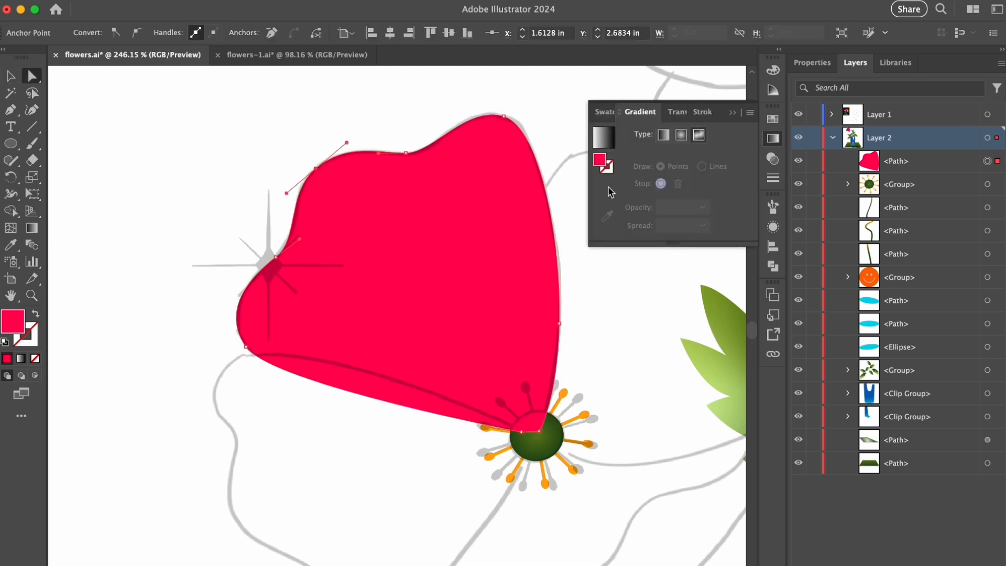
{"action": "left_click", "coordinate": [698, 136]}
{"action": "left_click_drag", "start_coordinate": [316, 196], "coordinate": [326, 294]}
{"action": "double_click", "coordinate": [326, 294]}
{"action": "left_click", "coordinate": [255, 360]}
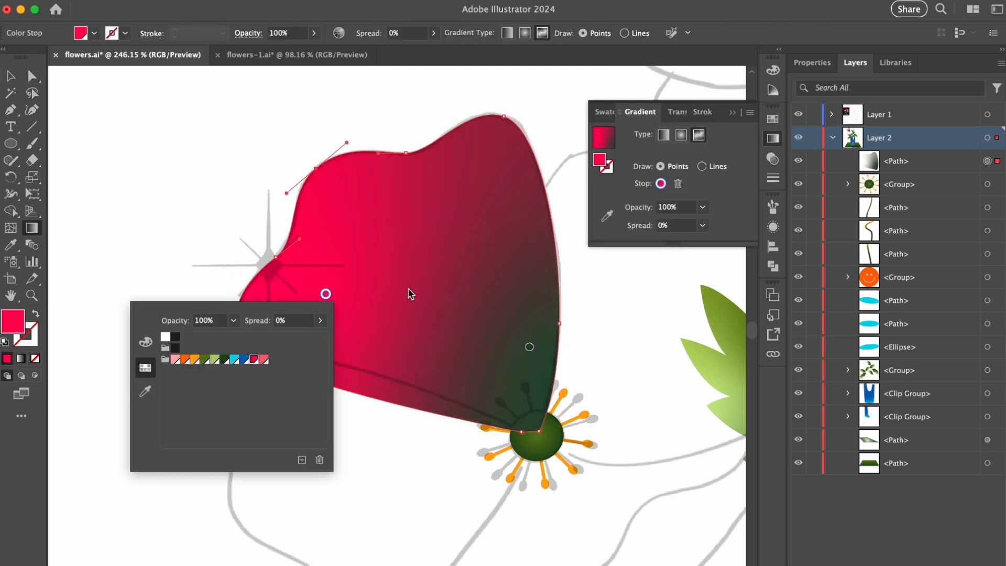
{"action": "double_click", "coordinate": [529, 347]}
{"action": "left_click", "coordinate": [471, 413]}
{"action": "left_click_drag", "start_coordinate": [512, 348], "coordinate": [504, 316]}
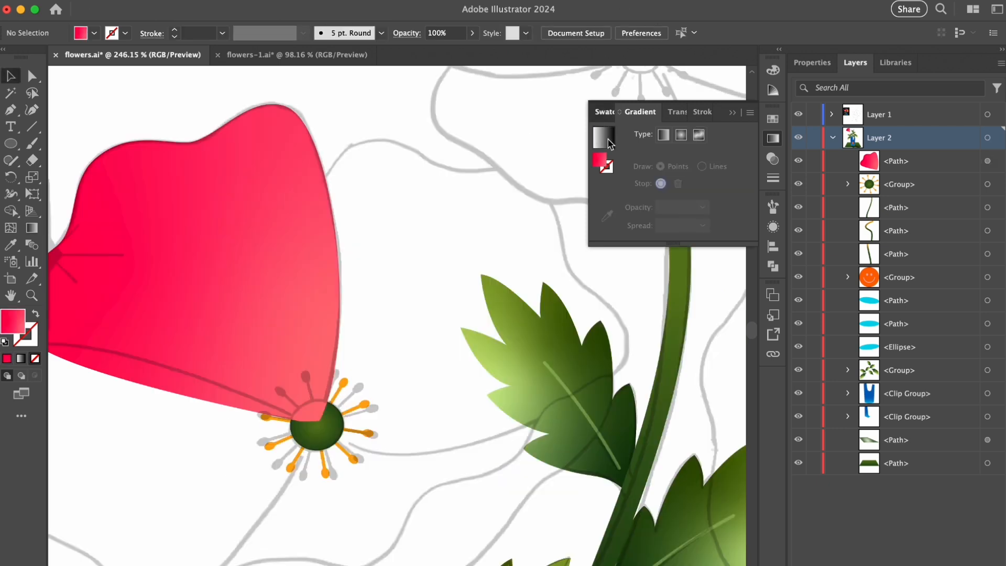
- Trace the upper-right petal as a closed coral shape, place it behind the upper-left petal, and refine its outline
{"action": "left_click", "coordinate": [611, 112]}
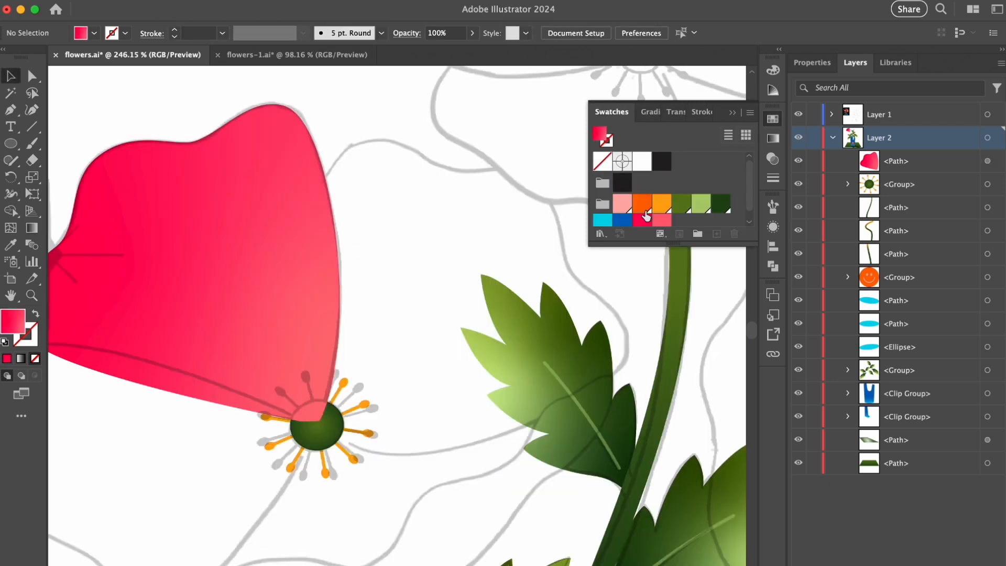
{"action": "left_click", "coordinate": [316, 412]}
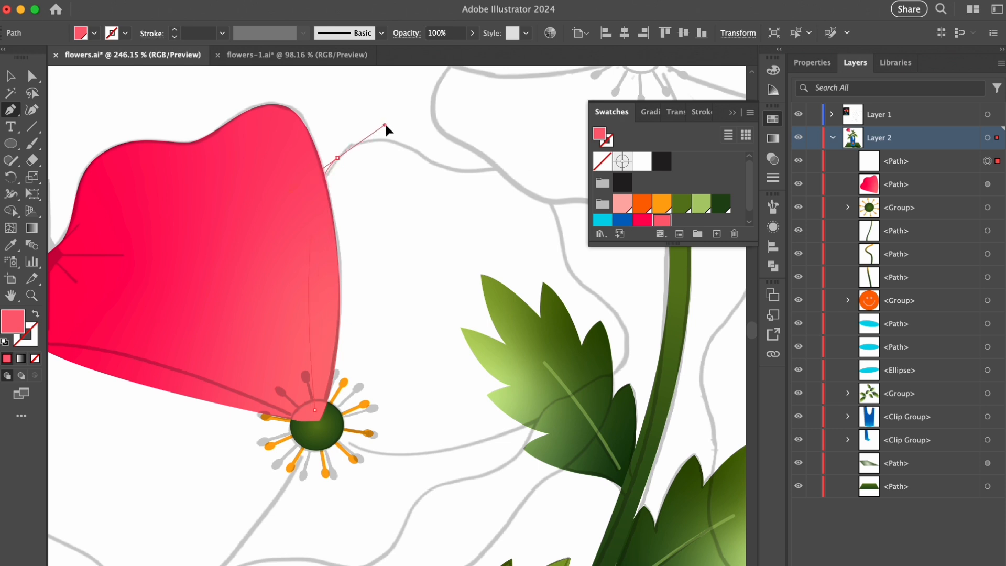
{"action": "left_click_drag", "start_coordinate": [386, 125], "coordinate": [378, 122]}
{"action": "left_click_drag", "start_coordinate": [437, 163], "coordinate": [467, 176]}
{"action": "left_click_drag", "start_coordinate": [559, 212], "coordinate": [559, 207]}
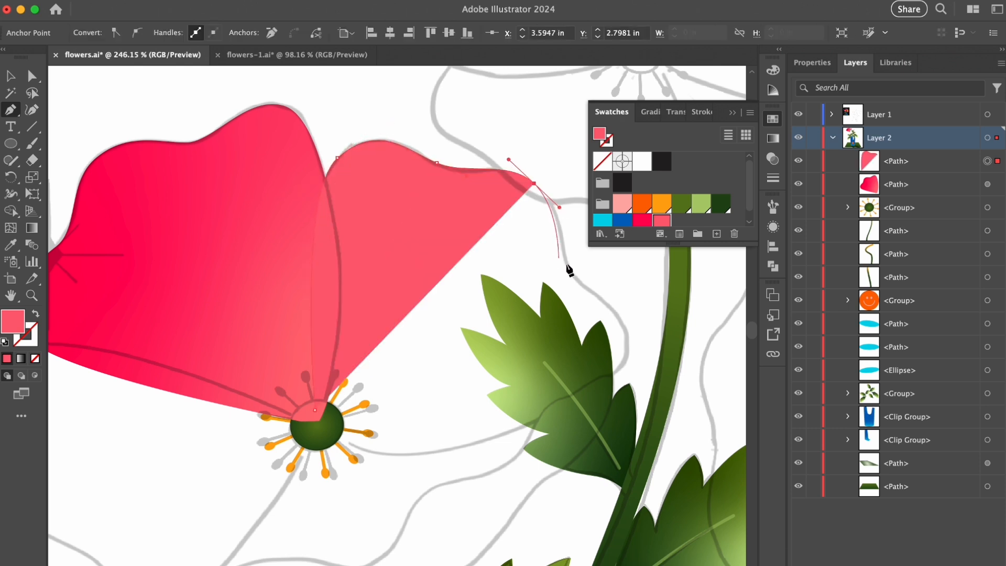
{"action": "left_click_drag", "start_coordinate": [587, 288], "coordinate": [588, 289]}
{"action": "left_click_drag", "start_coordinate": [618, 369], "coordinate": [571, 419]}
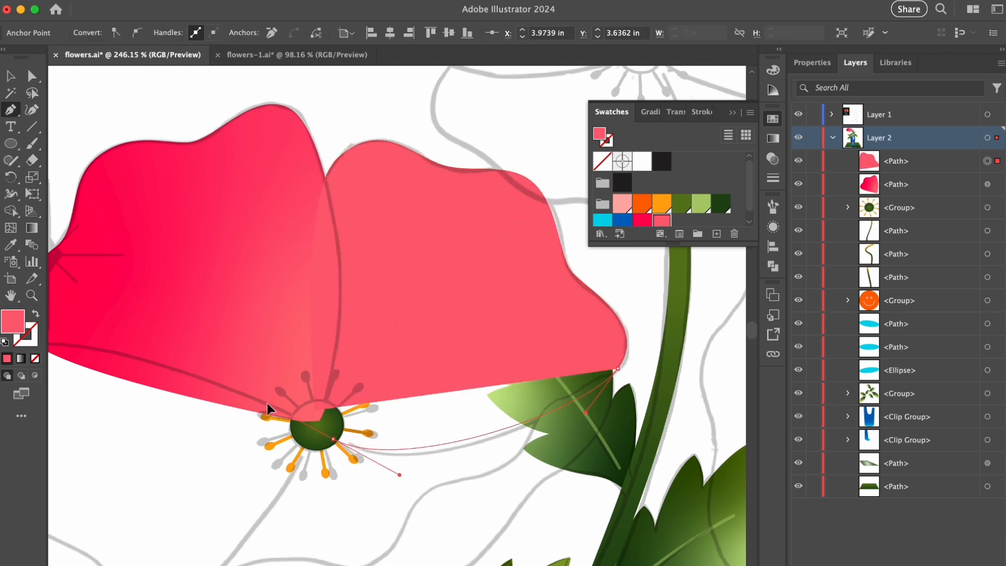
{"action": "left_click", "coordinate": [315, 411]}
{"action": "key", "text": "v"}
{"action": "left_click_drag", "start_coordinate": [902, 159], "coordinate": [899, 196]}
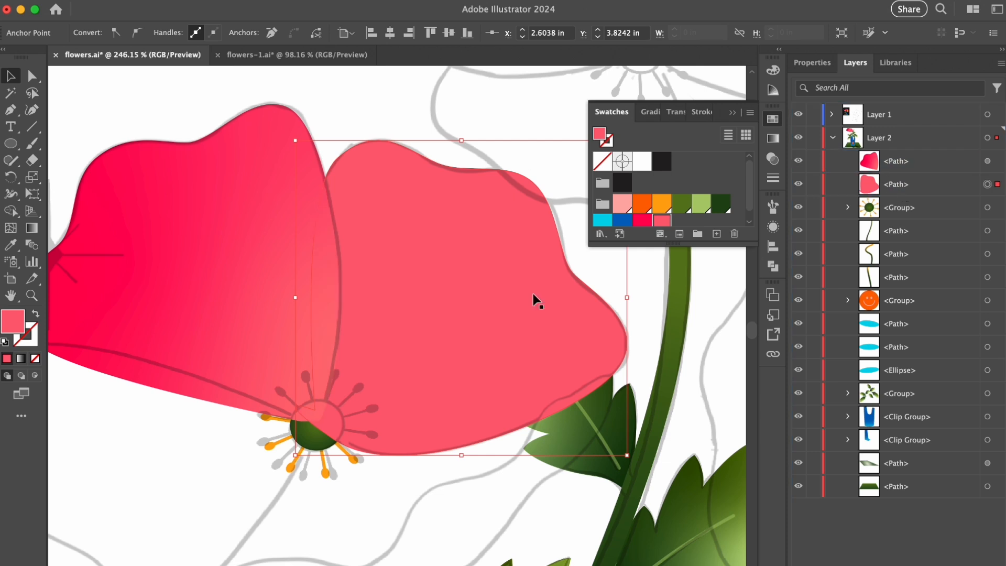
{"action": "key", "text": "a"}
{"action": "left_click", "coordinate": [464, 183]}
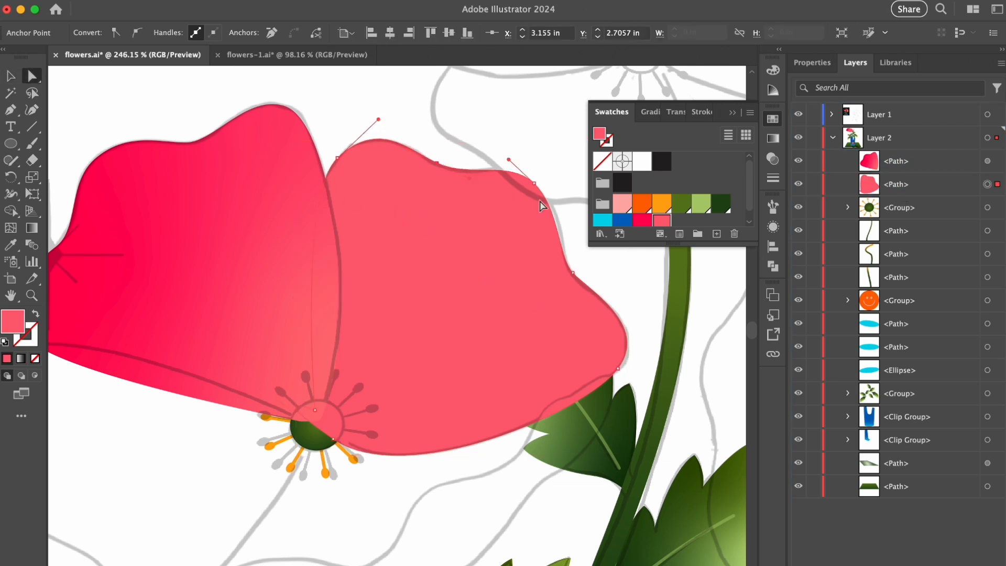
- Apply a freeform gradient to the upper-right petal and color the stop in its upper part cyan
{"action": "left_click", "coordinate": [651, 114]}
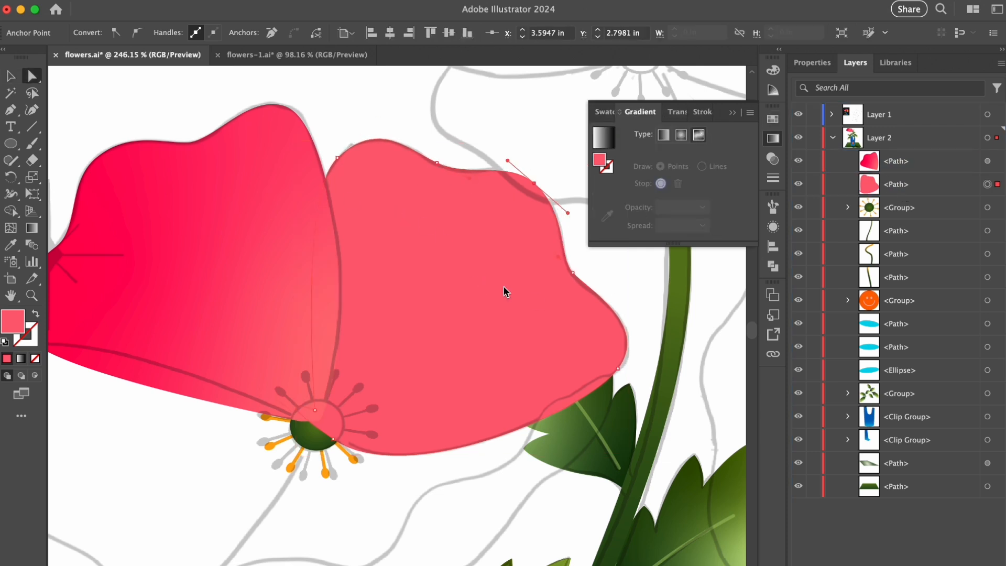
{"action": "left_click_drag", "start_coordinate": [328, 247], "coordinate": [409, 207]}
{"action": "left_click", "coordinate": [384, 406]}
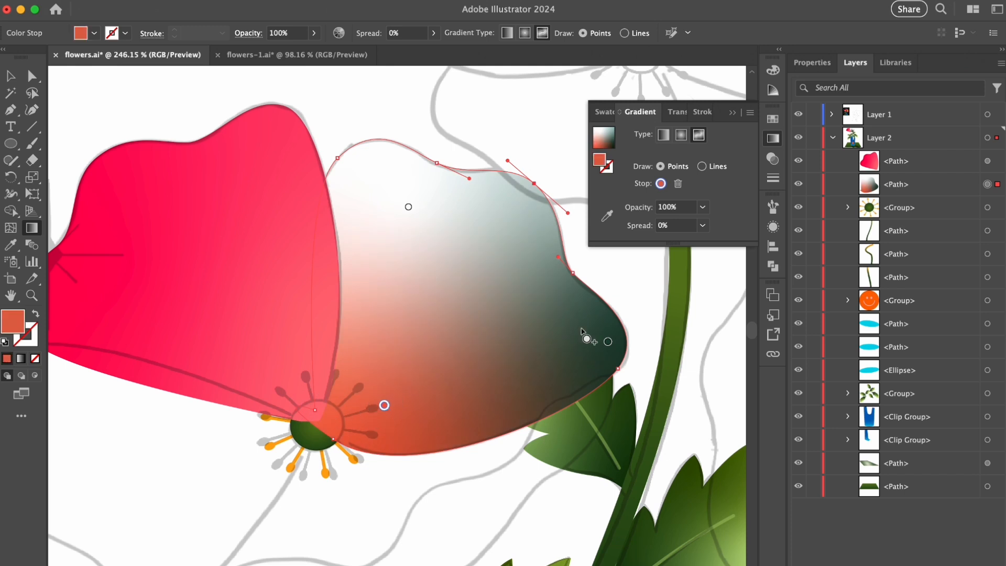
{"action": "double_click", "coordinate": [409, 207]}
{"action": "left_click", "coordinate": [322, 279]}
- Color the upper-right petal's right stop light pink and its stop near the flower center bright red, and adjust the stop positions
{"action": "left_click", "coordinate": [585, 326]}
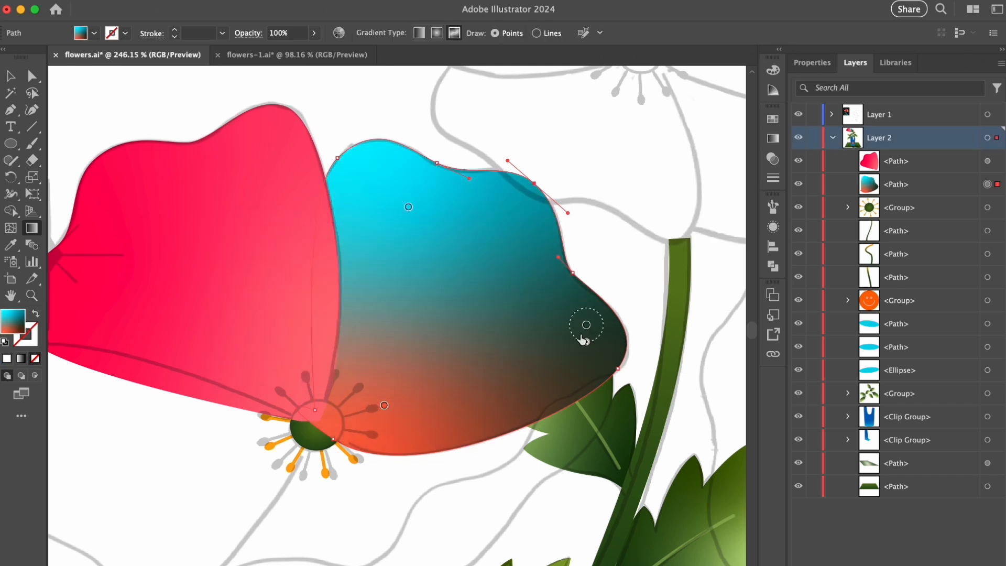
{"action": "left_click_drag", "start_coordinate": [583, 337], "coordinate": [530, 340]}
{"action": "double_click", "coordinate": [529, 339]}
{"action": "left_click", "coordinate": [377, 406]}
{"action": "double_click", "coordinate": [384, 405]}
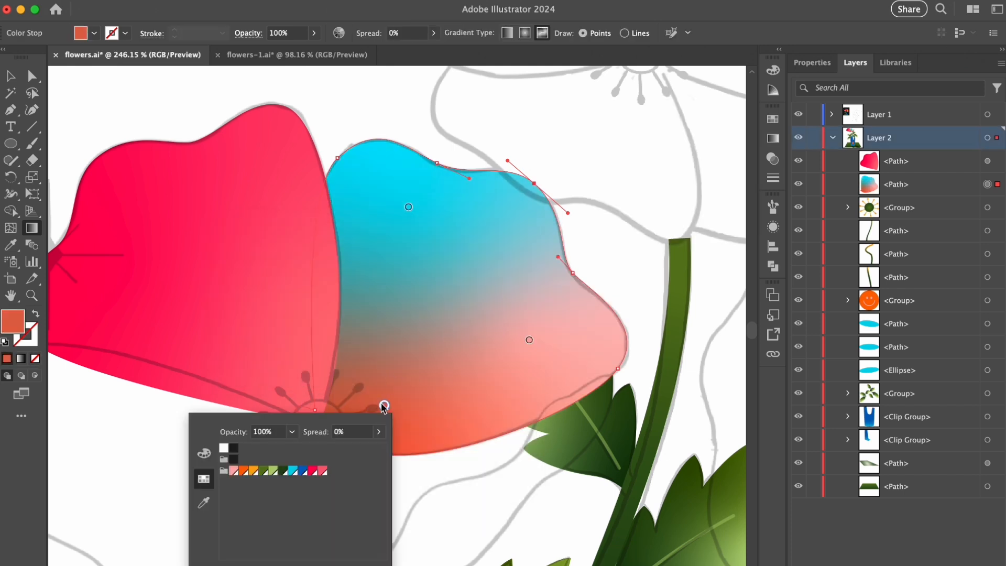
{"action": "left_click", "coordinate": [313, 470]}
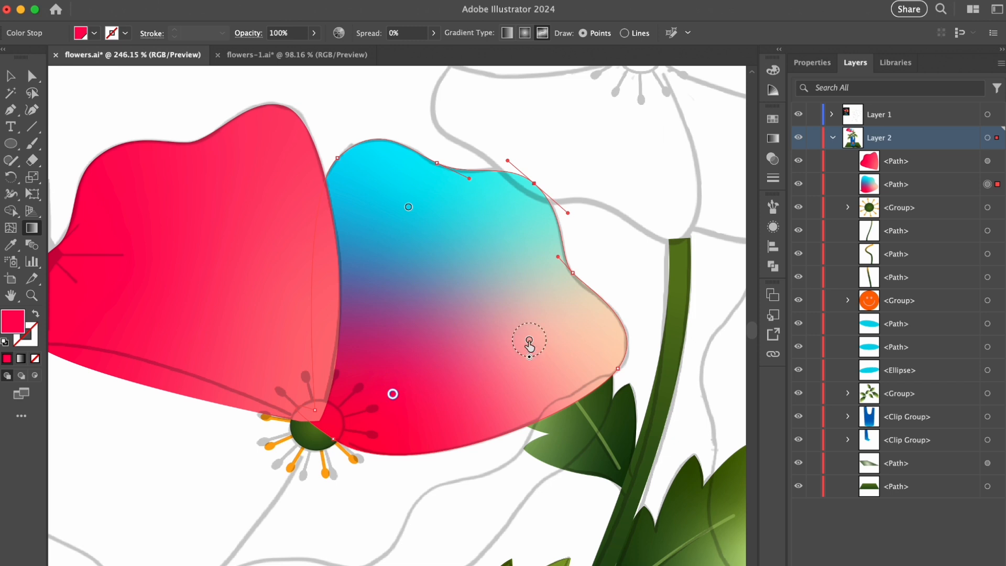
{"action": "left_click_drag", "start_coordinate": [530, 342], "coordinate": [539, 340]}
{"action": "left_click", "coordinate": [408, 204]}
{"action": "key", "text": "v"}
{"action": "left_click", "coordinate": [612, 172]}
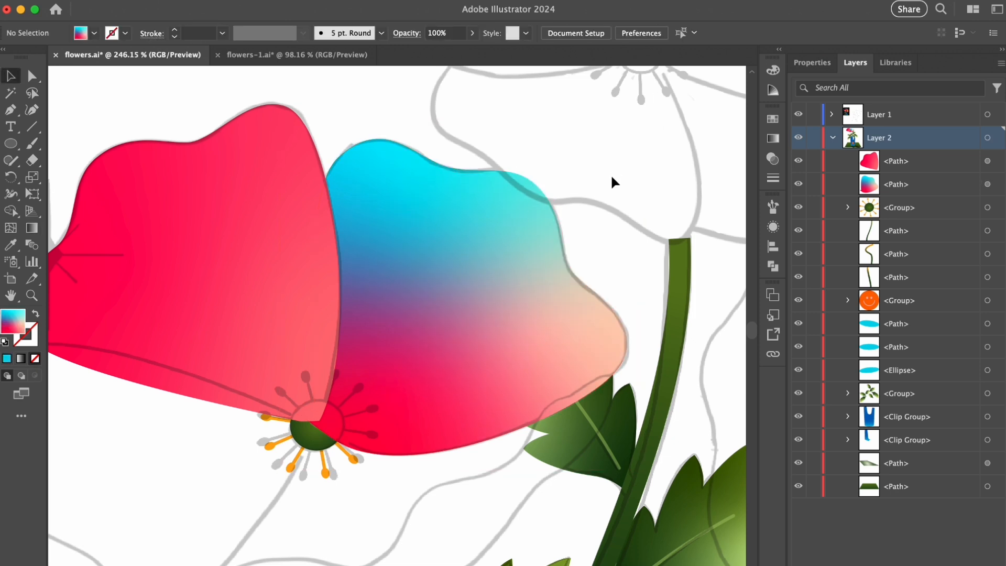
- Trace the lower petal below the flower center as a closed shape and send it behind the two upper petals
{"action": "key", "text": "p"}
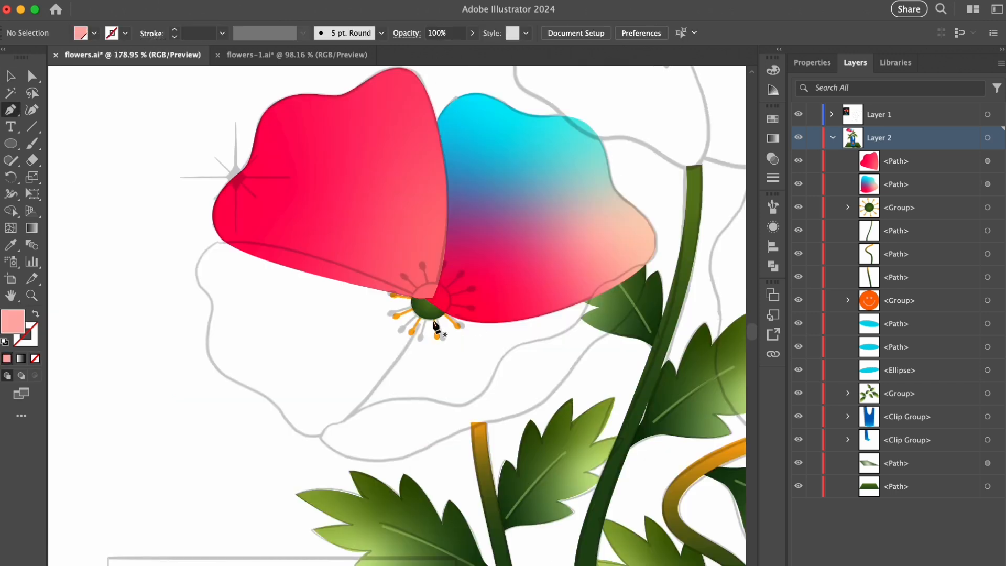
{"action": "left_click", "coordinate": [425, 314]}
{"action": "left_click", "coordinate": [341, 426]}
{"action": "left_click_drag", "start_coordinate": [505, 394], "coordinate": [549, 348]}
{"action": "left_click_drag", "start_coordinate": [599, 308], "coordinate": [624, 263]}
{"action": "left_click", "coordinate": [424, 315]}
{"action": "key", "text": "v"}
{"action": "key", "text": "super+["}
{"action": "key", "text": "super+["}
- Apply a freeform gradient to the lower petal, with coral near the flower center and light pink toward its lower edge
{"action": "left_click", "coordinate": [772, 141]}
{"action": "left_click", "coordinate": [698, 136]}
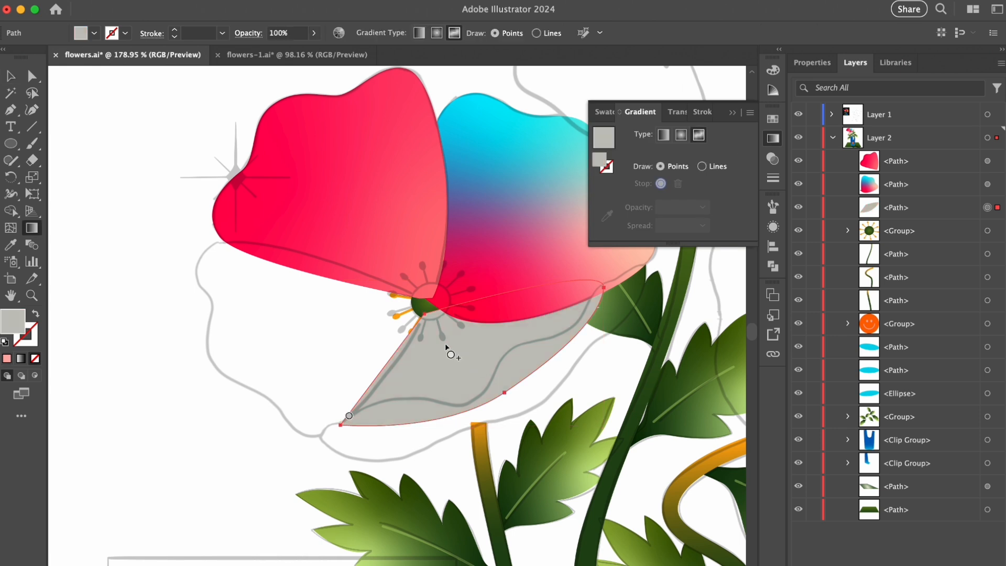
{"action": "left_click", "coordinate": [464, 380]}
{"action": "double_click", "coordinate": [436, 329]}
{"action": "left_click", "coordinate": [304, 445]}
{"action": "double_click", "coordinate": [455, 371]}
{"action": "left_click", "coordinate": [323, 488]}
{"action": "left_click_drag", "start_coordinate": [455, 372], "coordinate": [459, 380]}
{"action": "left_click_drag", "start_coordinate": [437, 330], "coordinate": [442, 341]}
{"action": "key", "text": "super+shift+a"}
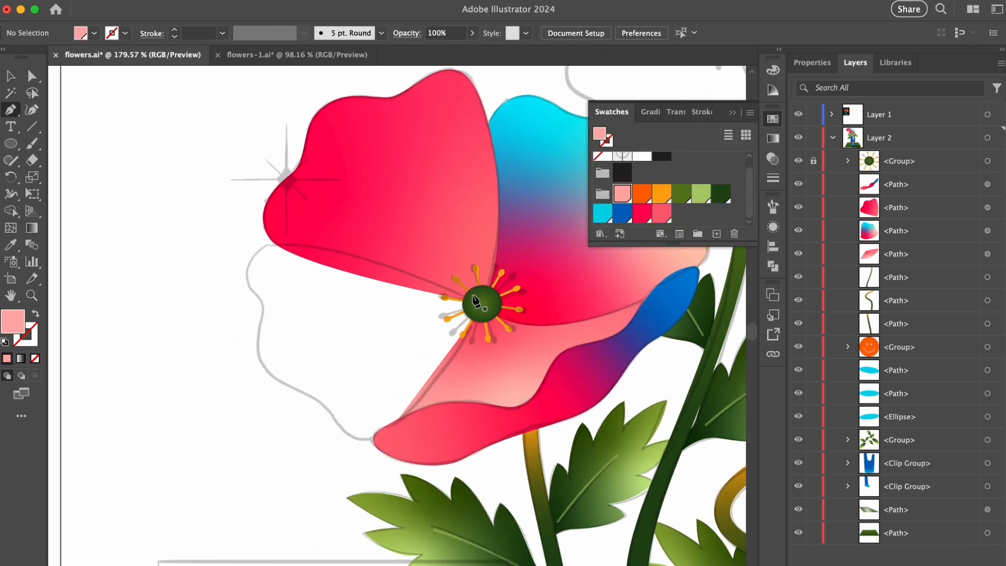
- Trace the lower-left petal from the flower center as a closed light pink shape
{"action": "left_click", "coordinate": [477, 300]}
{"action": "left_click", "coordinate": [306, 245]}
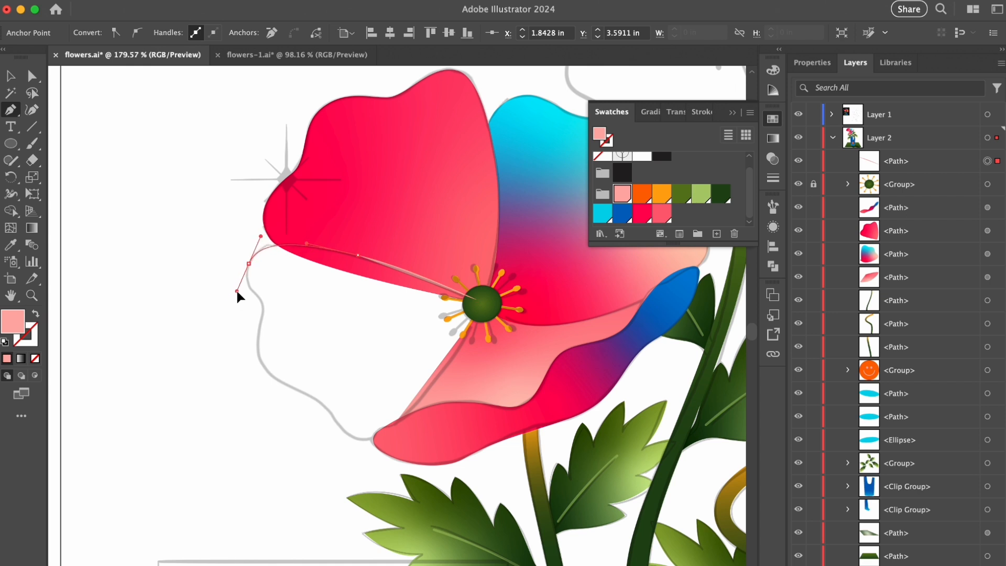
{"action": "left_click_drag", "start_coordinate": [261, 311], "coordinate": [256, 333]}
{"action": "left_click_drag", "start_coordinate": [281, 381], "coordinate": [350, 439]}
{"action": "left_click_drag", "start_coordinate": [414, 407], "coordinate": [457, 359]}
{"action": "left_click", "coordinate": [479, 309]}
{"action": "key", "text": "v"}
- Apply a freeform gradient to the lower-left petal, with light pink (R=255 G=175 B=170) at its bottom and bright red near the flower center
{"action": "left_click", "coordinate": [649, 112]}
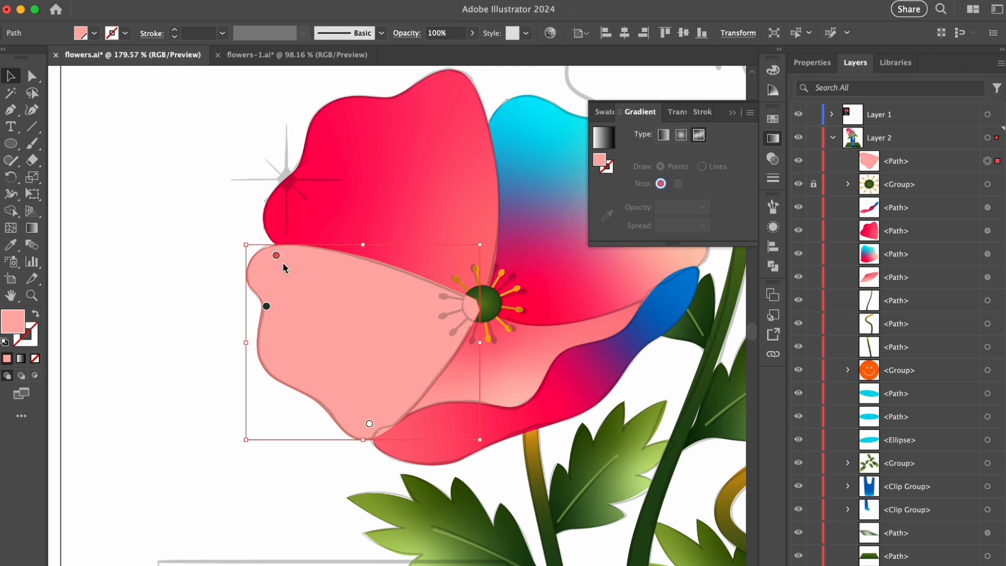
{"action": "left_click_drag", "start_coordinate": [276, 255], "coordinate": [319, 269]}
{"action": "left_click_drag", "start_coordinate": [266, 306], "coordinate": [414, 314]}
{"action": "left_click_drag", "start_coordinate": [369, 425], "coordinate": [353, 400]}
{"action": "double_click", "coordinate": [352, 399]}
{"action": "left_click", "coordinate": [203, 466]}
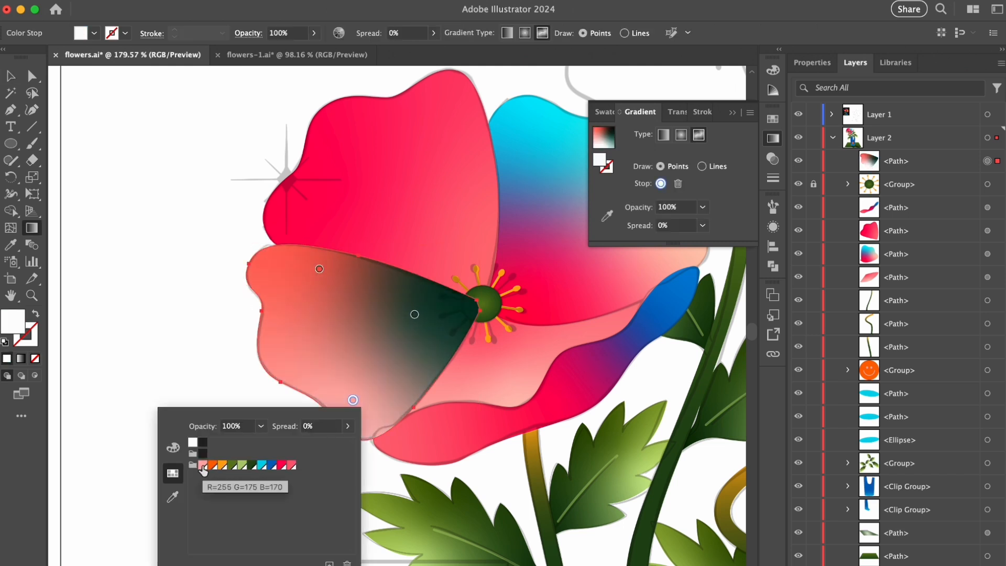
{"action": "key", "text": "Escape"}
{"action": "double_click", "coordinate": [414, 314]}
{"action": "left_click", "coordinate": [343, 381]}
{"action": "key", "text": "Escape"}
- Color the lower-left petal's upper-left gradient stop cyan and move it closer to the petal's outer edge
{"action": "double_click", "coordinate": [319, 270]}
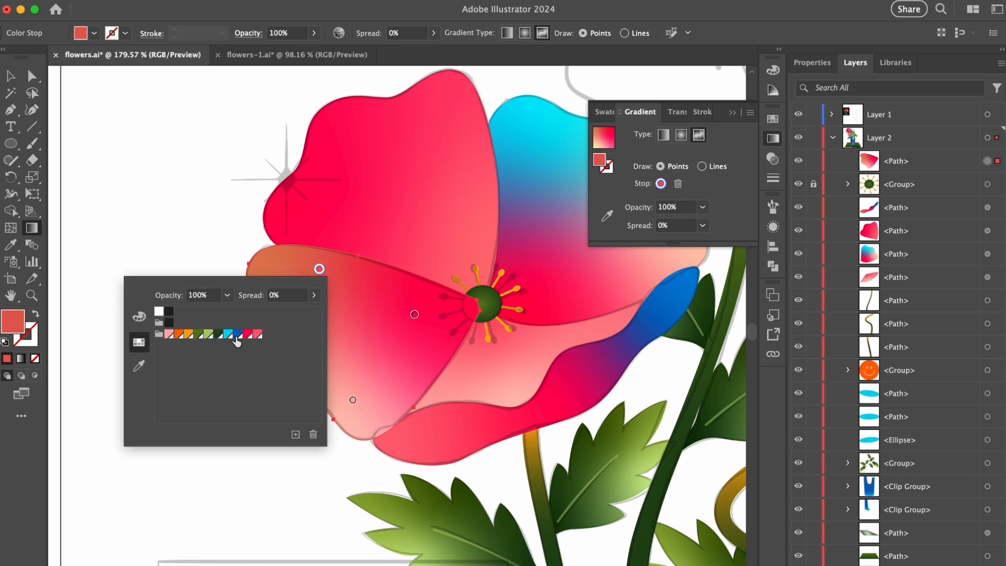
{"action": "left_click", "coordinate": [207, 338]}
{"action": "key", "text": "Escape"}
{"action": "left_click_drag", "start_coordinate": [319, 270], "coordinate": [297, 274]}
{"action": "left_click", "coordinate": [421, 320]}
- Recolor the lower-left petal's bottom gradient stop to coral (R=255 G=96 B=116) and reposition its three stops for a smoother blend
{"action": "key", "text": "a"}
{"action": "left_click", "coordinate": [182, 291]}
{"action": "left_click", "coordinate": [377, 394]}
{"action": "key", "text": "g"}
{"action": "double_click", "coordinate": [352, 400]}
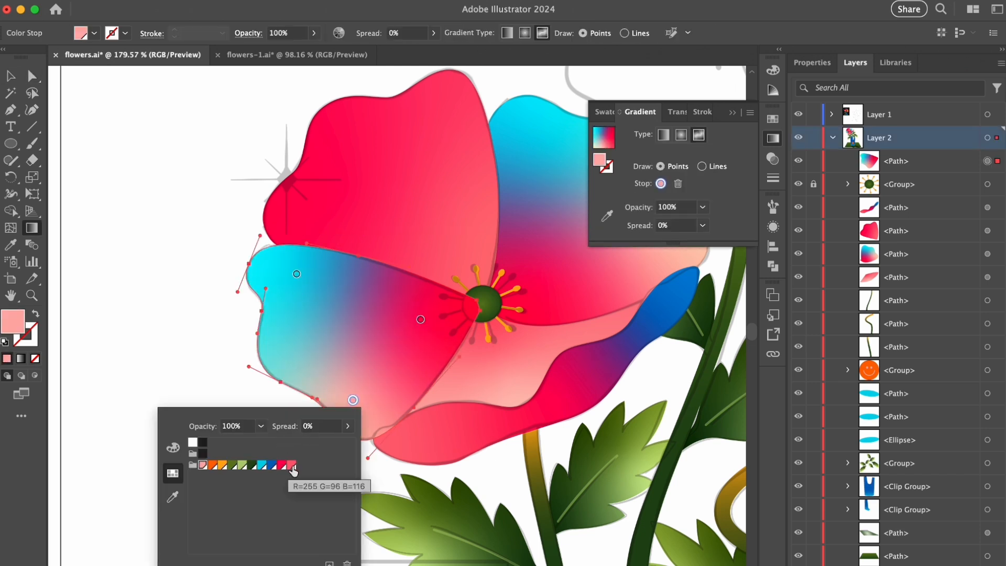
{"action": "left_click", "coordinate": [293, 466]}
{"action": "key", "text": "Escape"}
{"action": "left_click_drag", "start_coordinate": [353, 400], "coordinate": [325, 383]}
{"action": "left_click_drag", "start_coordinate": [421, 319], "coordinate": [429, 358]}
{"action": "left_click_drag", "start_coordinate": [296, 273], "coordinate": [329, 269]}
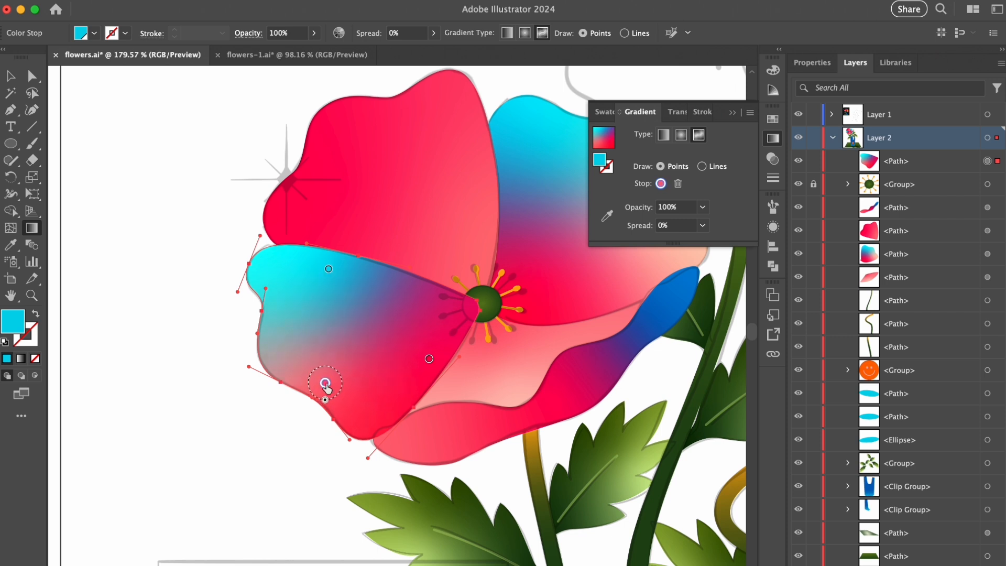
{"action": "left_click_drag", "start_coordinate": [325, 384], "coordinate": [306, 389]}
{"action": "key", "text": "v"}
{"action": "left_click", "coordinate": [168, 316]}
- Move the lower-left petal behind the stamens, and group the unlocked stamens with all the petals
{"action": "left_click_drag", "start_coordinate": [891, 161], "coordinate": [886, 195]}
{"action": "left_click", "coordinate": [813, 162]}
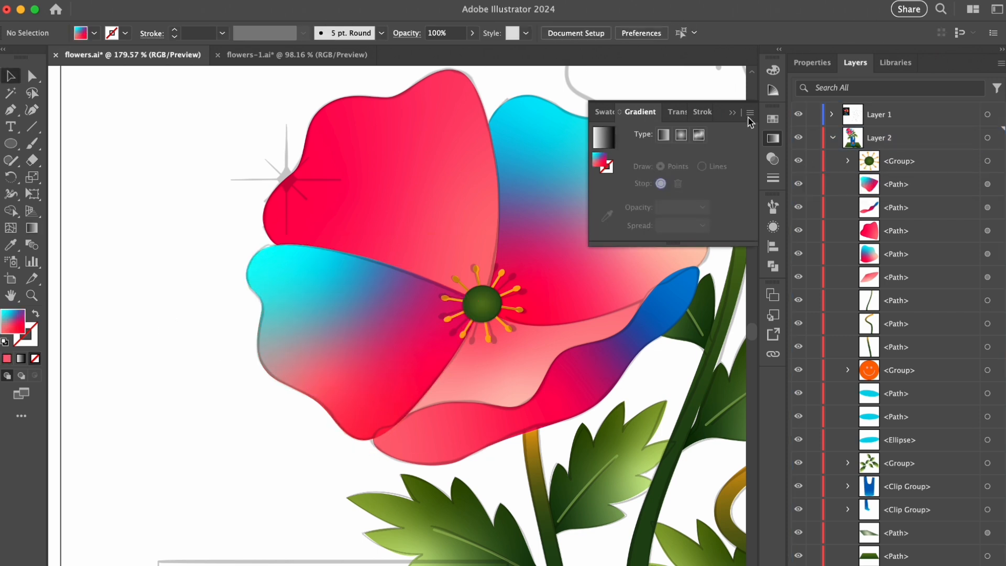
{"action": "left_click", "coordinate": [988, 161]}
{"action": "left_click", "coordinate": [988, 277], "text": "shift"}
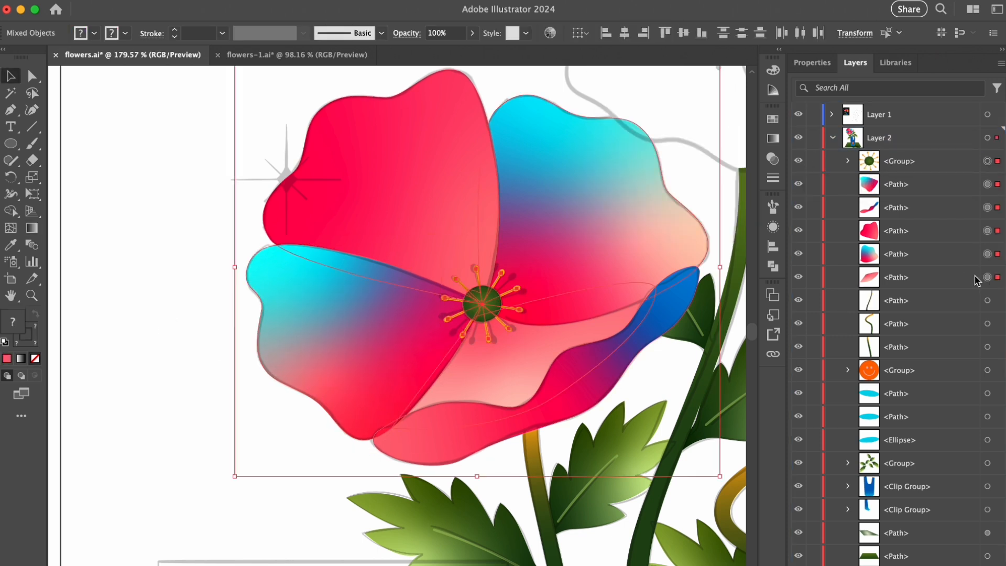
{"action": "key", "text": "ctrl+g"}
{"action": "left_click", "coordinate": [198, 281]}
- Paste a copy of the finished flower's stamen center and fit it onto the sketched center of the right flower
{"action": "scroll", "coordinate": [177, 330], "scroll_direction": "down", "scroll_amount": 5}
{"action": "scroll", "coordinate": [232, 315], "scroll_direction": "up", "scroll_amount": 3}
{"action": "left_click", "coordinate": [848, 161]}
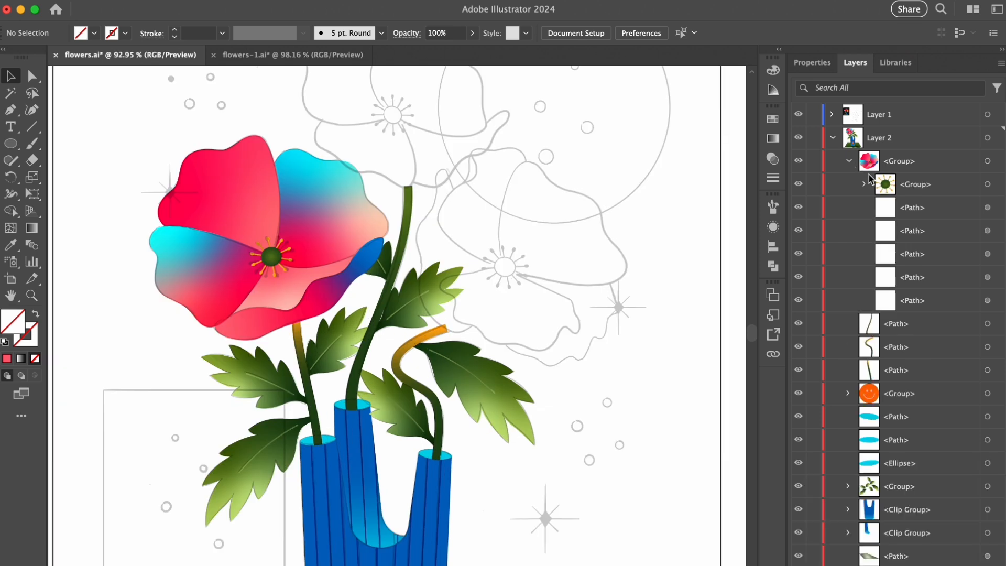
{"action": "left_click", "coordinate": [987, 185]}
{"action": "left_click", "coordinate": [536, 303]}
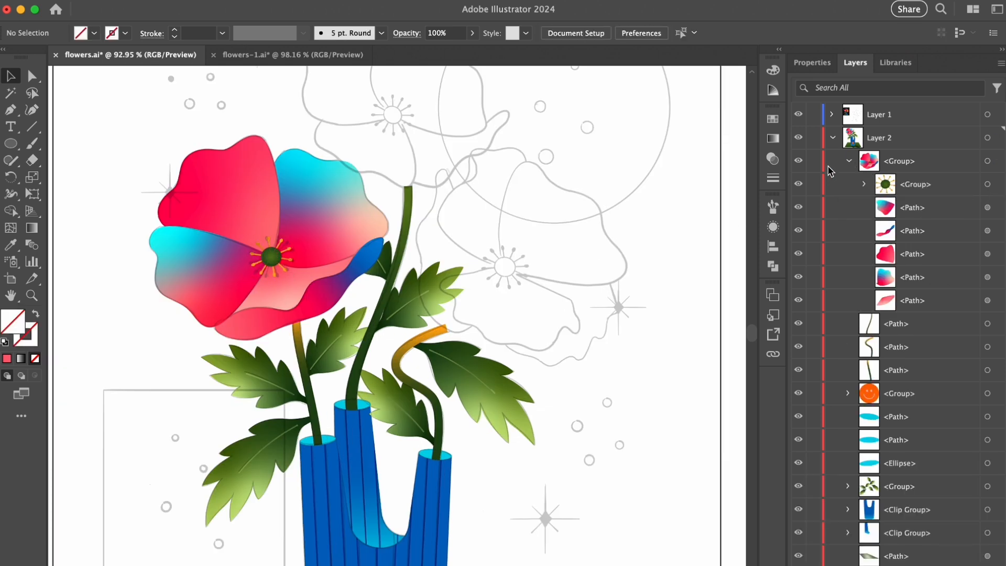
{"action": "left_click", "coordinate": [849, 161]}
{"action": "left_click_drag", "start_coordinate": [527, 277], "coordinate": [656, 243]}
{"action": "key", "text": "super+v"}
{"action": "left_click_drag", "start_coordinate": [397, 333], "coordinate": [487, 260]}
{"action": "left_click_drag", "start_coordinate": [471, 233], "coordinate": [553, 236]}
{"action": "left_click_drag", "start_coordinate": [496, 211], "coordinate": [531, 222]}
{"action": "mouse_move", "coordinate": [513, 276]}
{"action": "left_mouse_down"}
{"action": "mouse_move", "coordinate": [556, 275]}
{"action": "mouse_move", "coordinate": [504, 271]}
{"action": "left_mouse_up"}
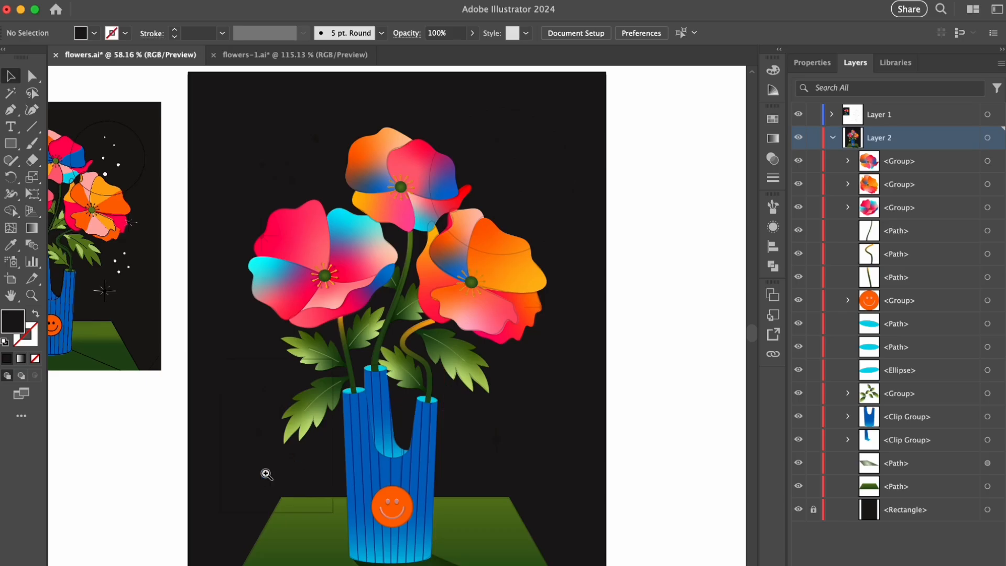
- Draw a pink rectangle without a stroke, about 2.18 by 2.92 in, over the sketched circles beside the vase
{"action": "left_click_drag", "start_coordinate": [267, 474], "coordinate": [330, 471]}
{"action": "left_click_drag", "start_coordinate": [330, 471], "coordinate": [455, 383]}
{"action": "left_click_drag", "start_coordinate": [377, 442], "coordinate": [399, 439]}
{"action": "left_click", "coordinate": [773, 119]}
{"action": "left_click", "coordinate": [642, 203]}
{"action": "key", "text": "m"}
{"action": "left_click_drag", "start_coordinate": [307, 163], "coordinate": [523, 451]}
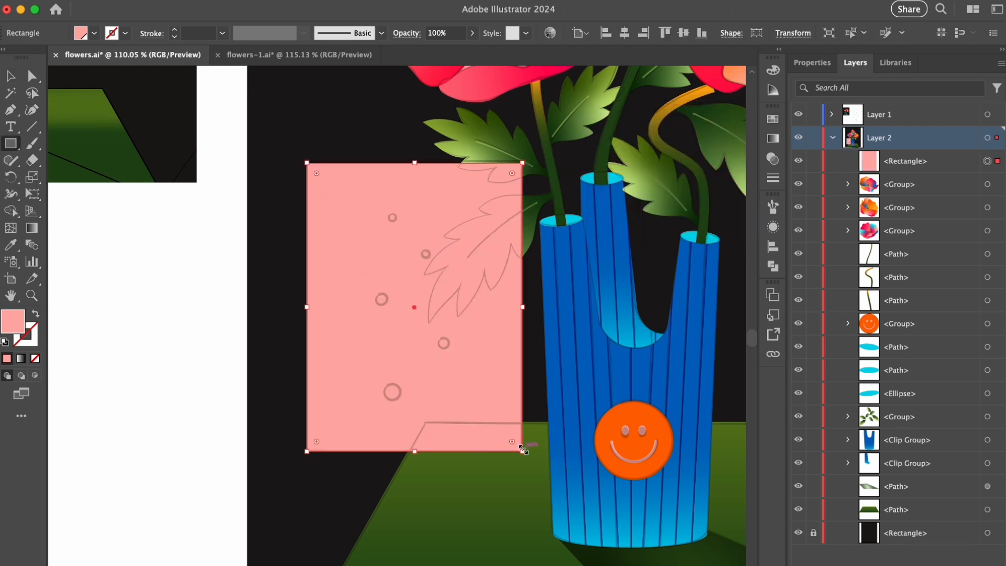
- Convert the pink rectangle to a gradient mesh with 6 rows, 5 columns, To Center appearance and 100% highlight
{"action": "left_click", "coordinate": [227, 6]}
{"action": "left_click", "coordinate": [246, 261]}
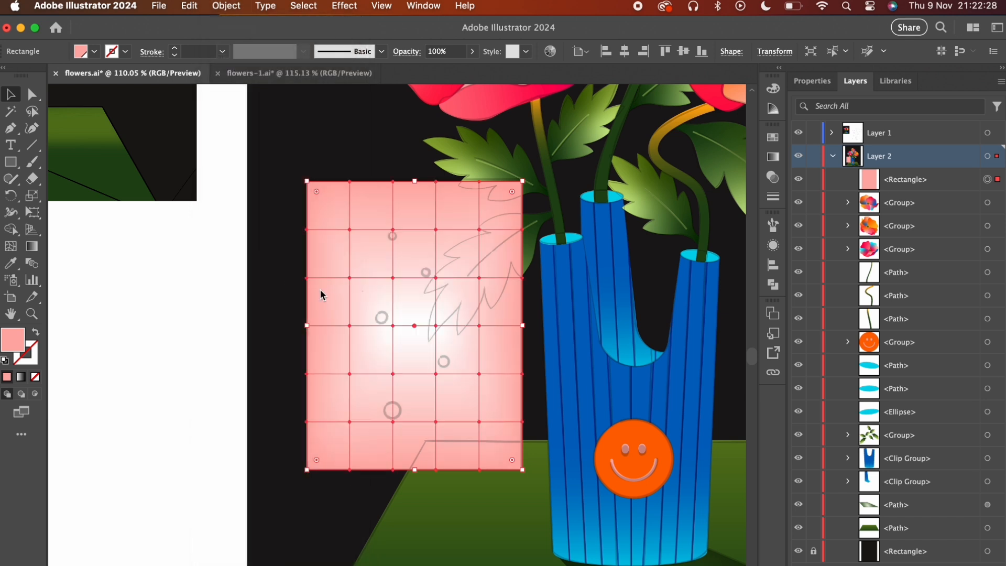
{"action": "left_click_drag", "start_coordinate": [415, 407], "coordinate": [435, 280]}
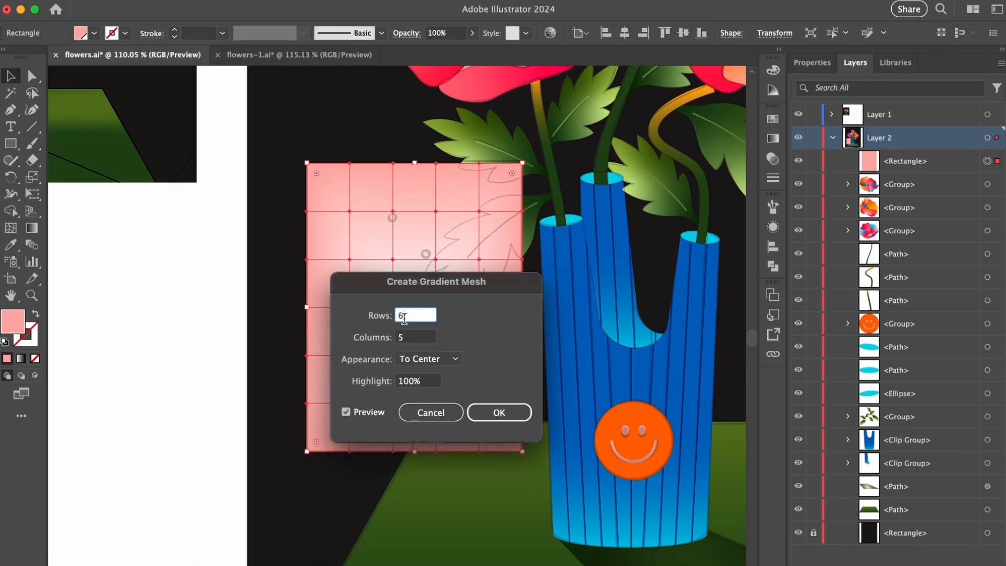
{"action": "left_click", "coordinate": [411, 339]}
{"action": "left_click", "coordinate": [499, 413]}
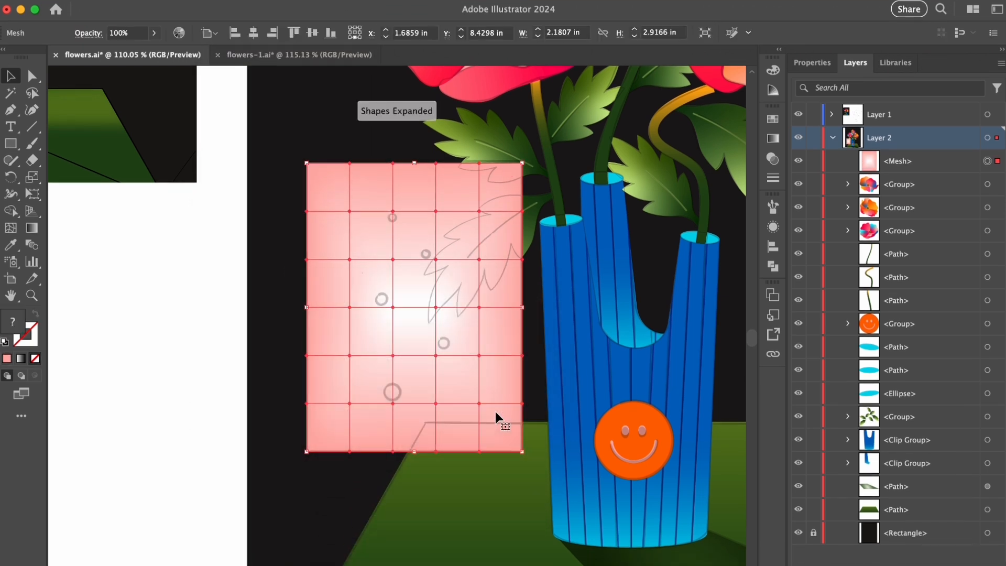
- Group all the flower, leaf and vase artwork, group the two table shapes separately, and lock both groups
{"action": "left_click", "coordinate": [988, 184]}
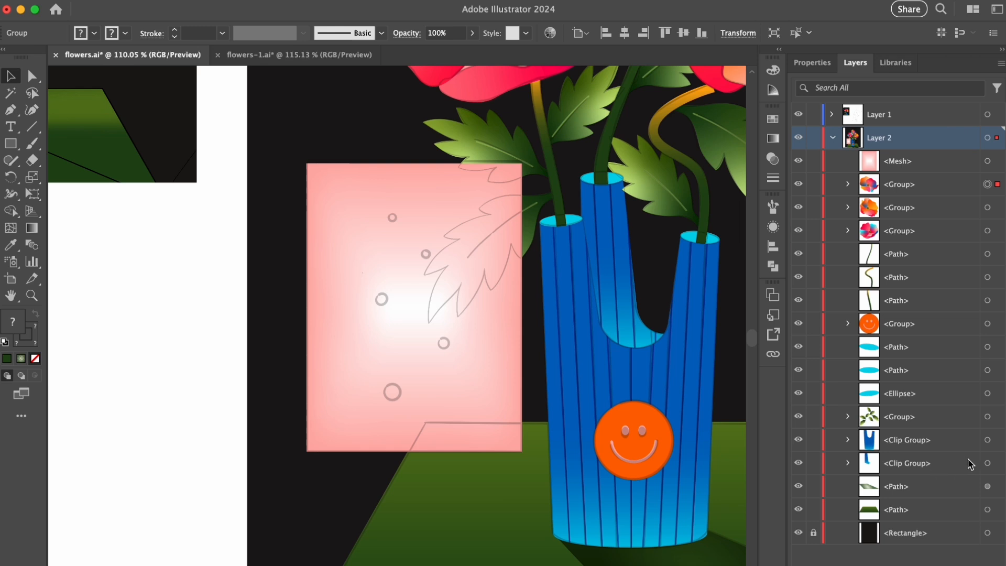
{"action": "left_click", "coordinate": [988, 464], "text": "shift"}
{"action": "key", "text": "super+g"}
{"action": "left_click", "coordinate": [988, 208]}
{"action": "left_click", "coordinate": [988, 231], "text": "shift"}
{"action": "key", "text": "super+g"}
{"action": "left_click_drag", "start_coordinate": [811, 210], "coordinate": [815, 188]}
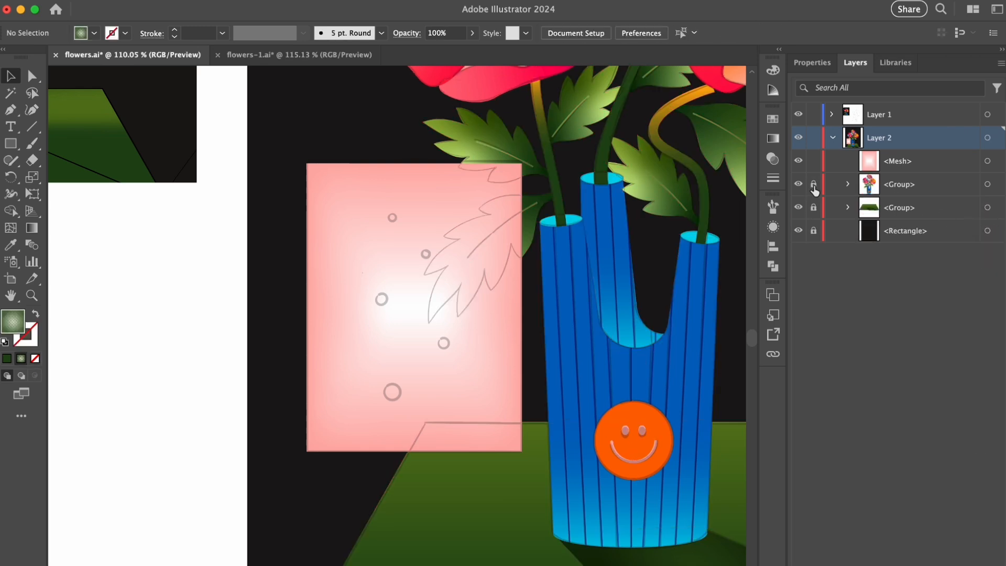
- Color the mesh points along all outer edges of the rectangle pale cyan
{"action": "key", "text": "a"}
{"action": "left_click_drag", "start_coordinate": [292, 164], "coordinate": [320, 459]}
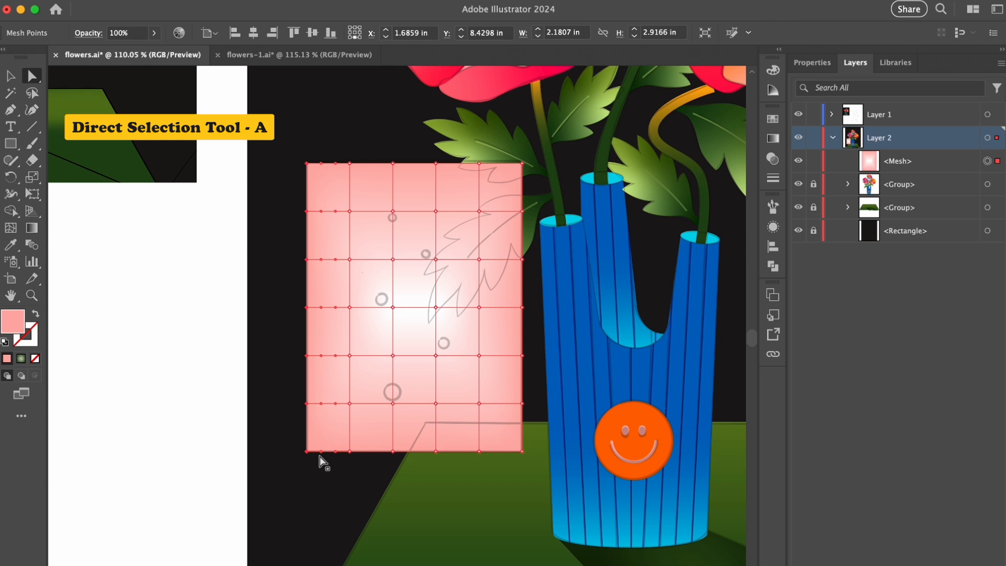
{"action": "left_click", "coordinate": [772, 120]}
{"action": "left_click", "coordinate": [701, 161]}
{"action": "left_click_drag", "start_coordinate": [457, 168], "coordinate": [291, 437]}
{"action": "left_click", "coordinate": [699, 161]}
{"action": "left_click", "coordinate": [699, 160]}
{"action": "left_click", "coordinate": [702, 161]}
- Fill all the inner mesh points of the rectangle with black and set their opacity to 0%
{"action": "left_click", "coordinate": [350, 211]}
{"action": "left_click", "coordinate": [393, 212], "text": "shift"}
{"action": "left_click", "coordinate": [435, 211], "text": "shift"}
{"action": "left_click", "coordinate": [479, 212], "text": "shift"}
{"action": "left_click", "coordinate": [480, 259], "text": "shift"}
{"action": "left_click", "coordinate": [436, 260], "text": "shift"}
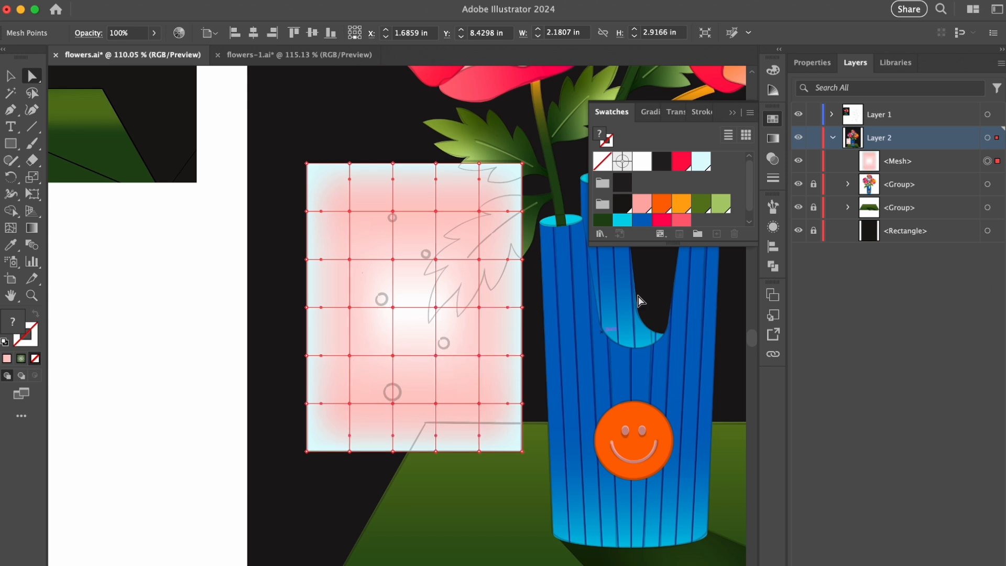
{"action": "left_click", "coordinate": [630, 203]}
{"action": "left_click", "coordinate": [675, 112]}
{"action": "left_click", "coordinate": [745, 135]}
{"action": "left_click", "coordinate": [690, 152]}
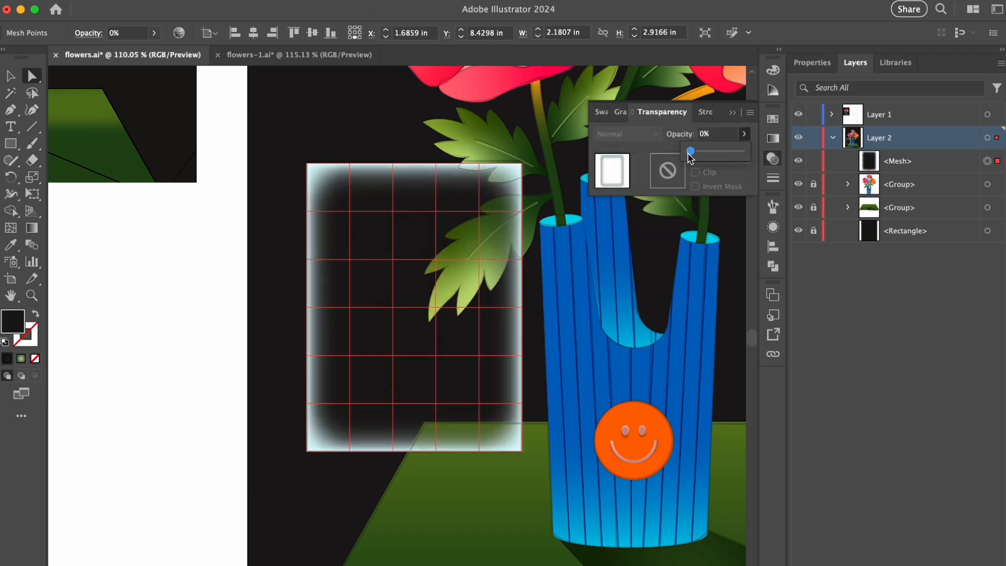
{"action": "left_click", "coordinate": [288, 227]}
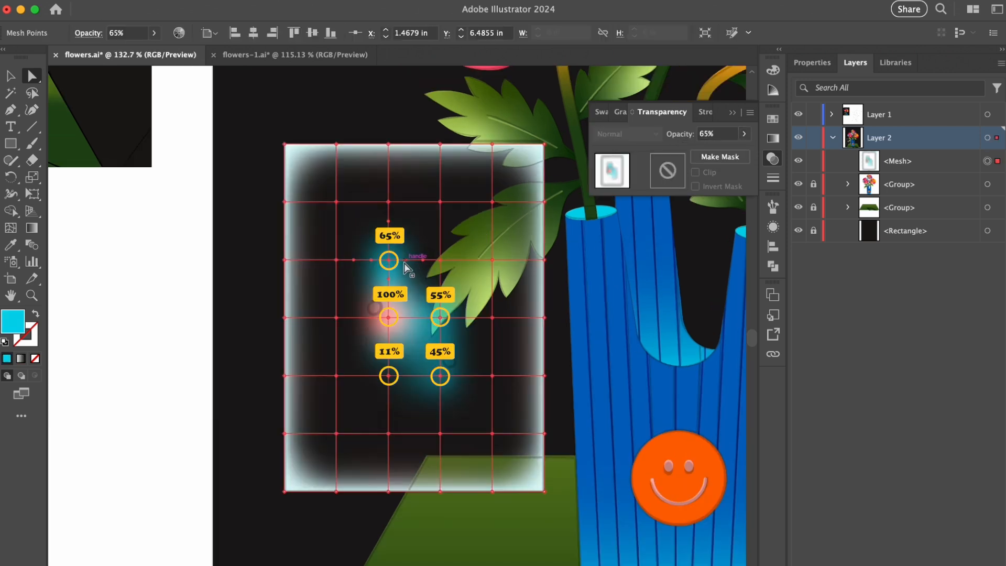
- Shift the cyan and pink mesh points in the middle of the rectangle to bend the central glow into a wavy shape
{"action": "left_click_drag", "start_coordinate": [388, 259], "coordinate": [378, 239]}
{"action": "left_click_drag", "start_coordinate": [388, 318], "coordinate": [436, 309]}
{"action": "left_click_drag", "start_coordinate": [440, 373], "coordinate": [432, 358]}
{"action": "left_click_drag", "start_coordinate": [383, 392], "coordinate": [382, 393]}
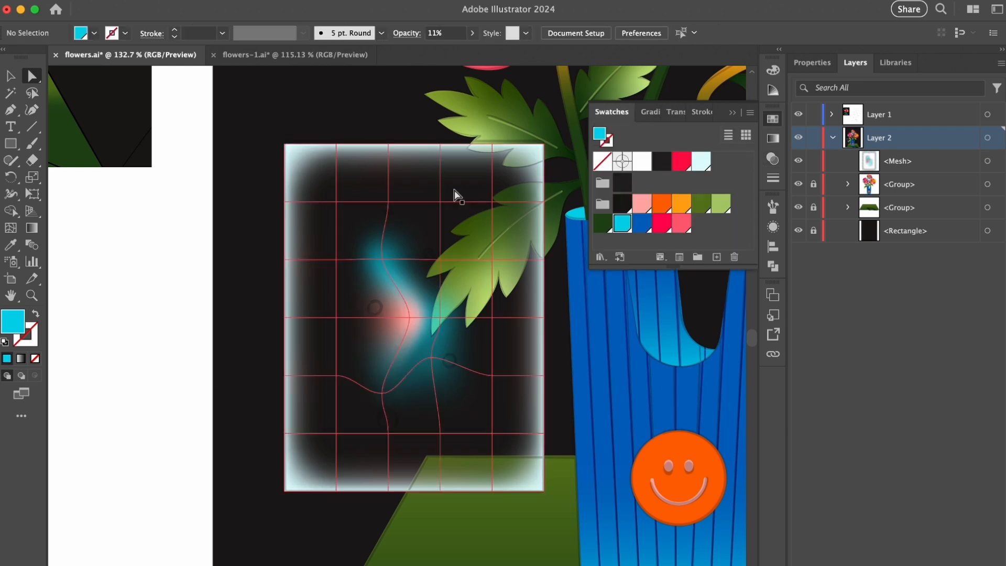
- Color the inner mesh points near the rectangle's upper-right corner orange and red, setting the red corner point to 12% opacity
{"action": "left_click", "coordinate": [492, 202]}
{"action": "left_click", "coordinate": [662, 203]}
{"action": "left_click", "coordinate": [493, 203]}
{"action": "left_click", "coordinate": [662, 223]}
{"action": "left_click", "coordinate": [676, 111]}
{"action": "type", "text": "15"}
{"action": "key", "text": "BackSpace"}
{"action": "type", "text": "2"}
{"action": "key", "text": "Return"}
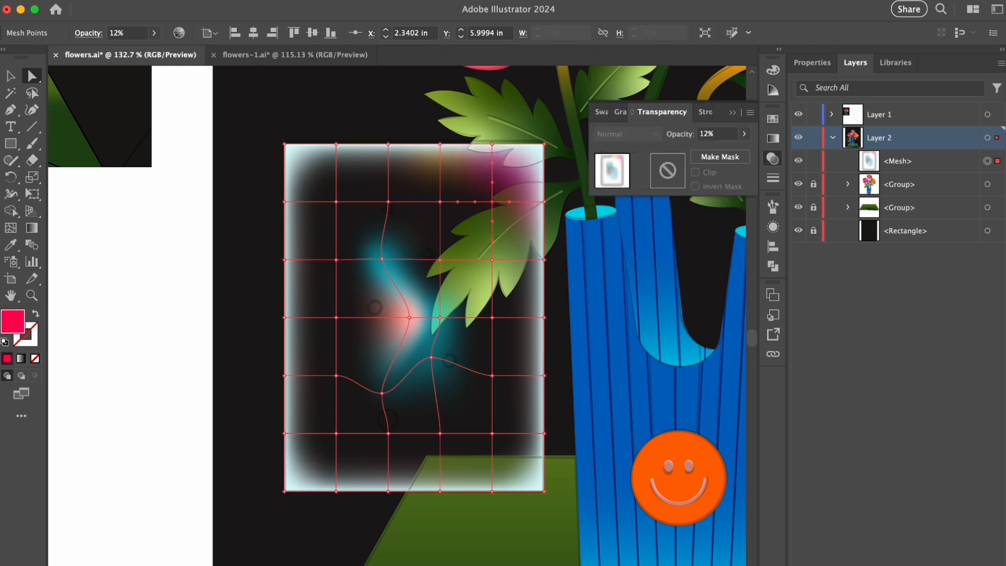
- Set the opacity of the orange mesh point beside the red one to 10%
{"action": "left_click", "coordinate": [441, 201]}
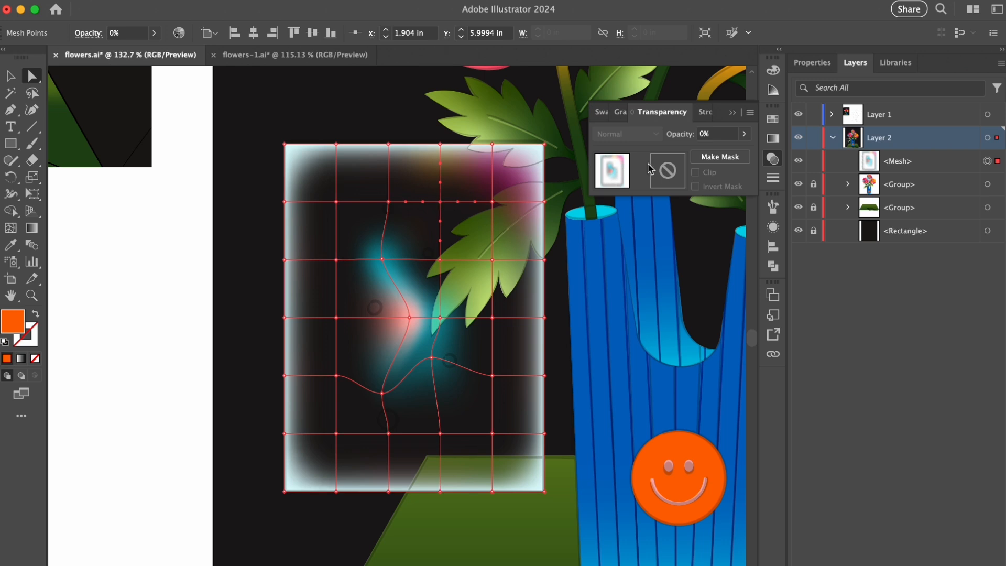
{"action": "key", "text": "Return"}
{"action": "left_click", "coordinate": [182, 290]}
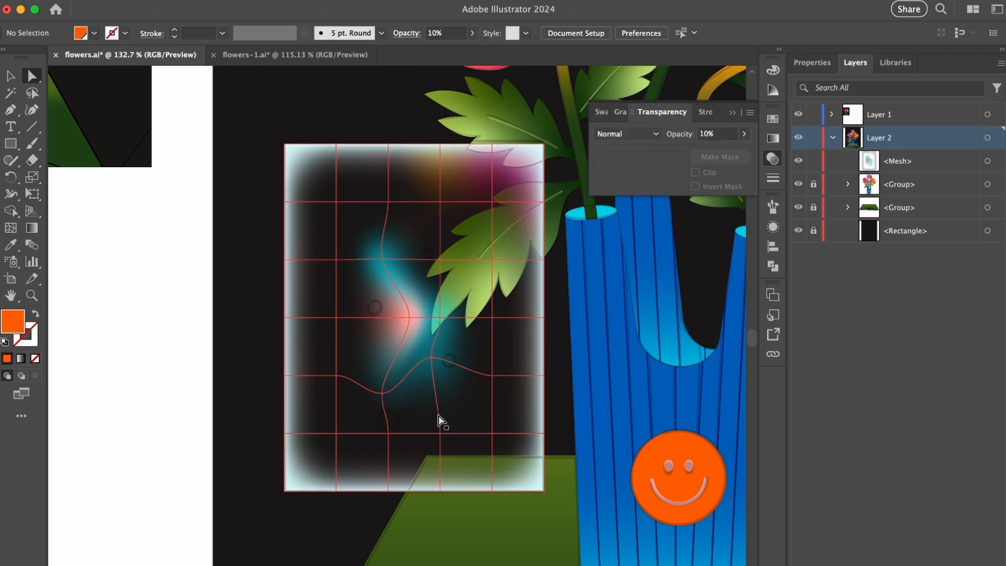
- Color the inner mesh points near the rectangle's lower-left corner amber and set their opacity to 9%
{"action": "left_click", "coordinate": [336, 435]}
{"action": "left_click", "coordinate": [601, 111]}
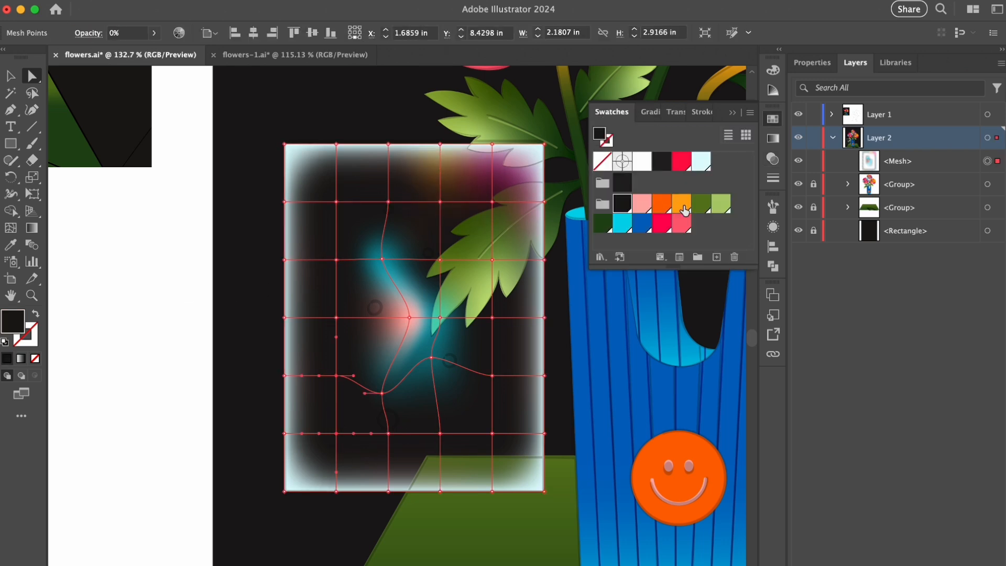
{"action": "left_click", "coordinate": [683, 207]}
{"action": "left_click", "coordinate": [662, 112]}
{"action": "type", "text": "9"}
{"action": "key", "text": "Return"}
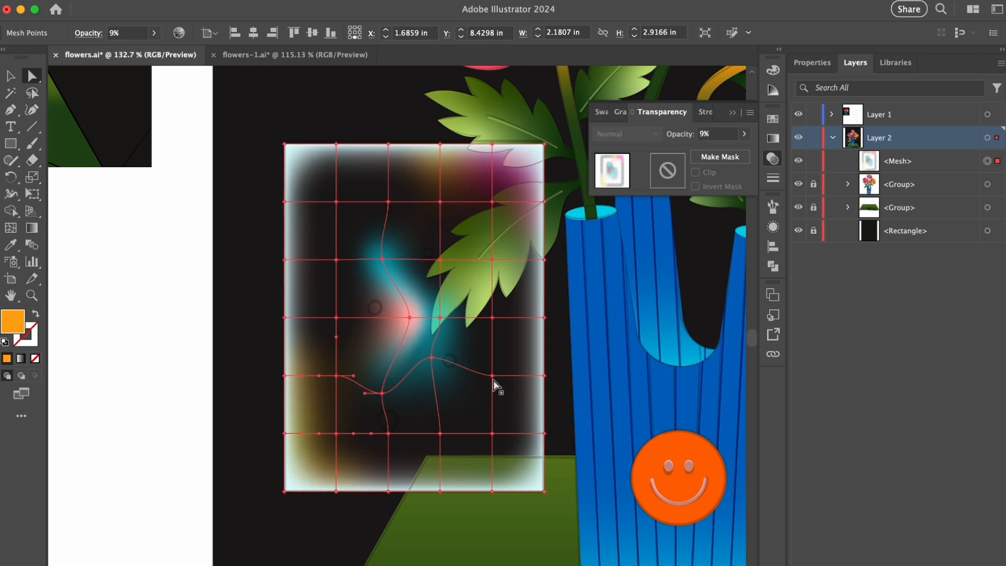
- Color the second inner mesh point of the lowest inner row red and set its opacity to 9%
{"action": "left_click", "coordinate": [388, 434]}
{"action": "left_click", "coordinate": [601, 111]}
{"action": "left_click", "coordinate": [662, 223]}
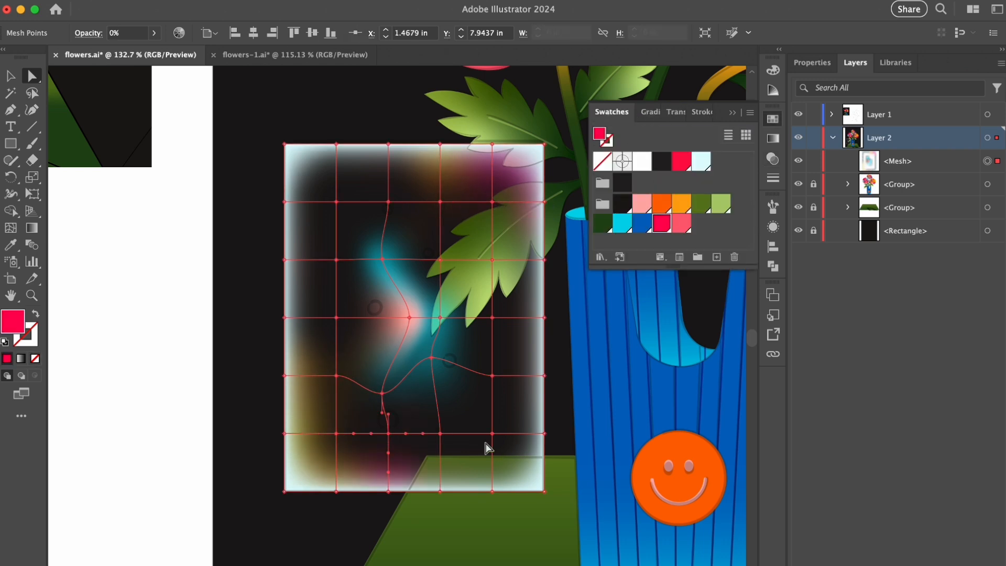
{"action": "left_click", "coordinate": [675, 112]}
{"action": "left_click", "coordinate": [675, 135]}
{"action": "type", "text": "9"}
{"action": "key", "text": "Return"}
{"action": "left_click", "coordinate": [559, 343]}
- Color the inner mesh point at the rectangle's lower-right corner coral (R=255 G=96 B=116) with 10% opacity
{"action": "left_click", "coordinate": [492, 434]}
{"action": "left_click", "coordinate": [601, 111]}
{"action": "left_click", "coordinate": [681, 223]}
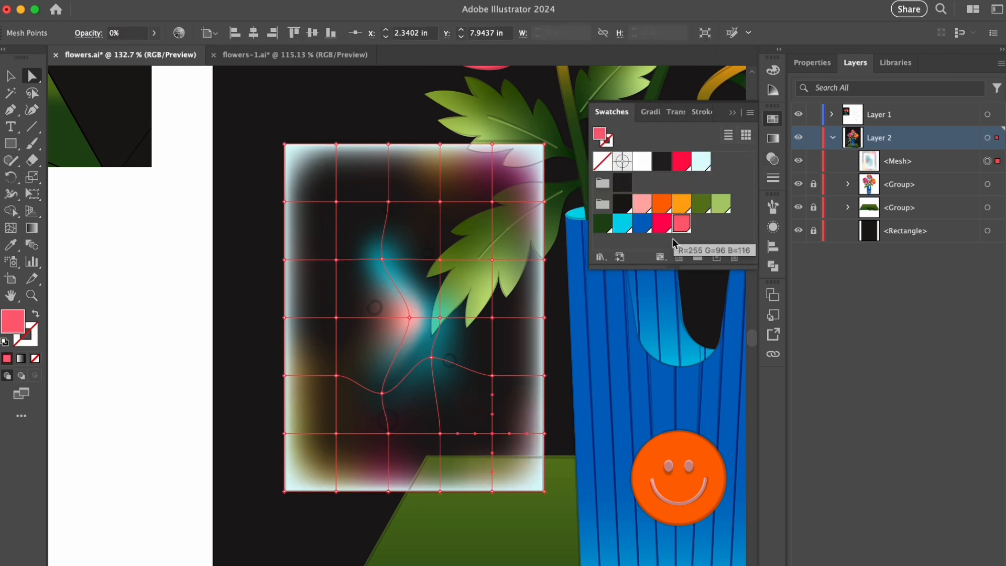
{"action": "left_click", "coordinate": [676, 111]}
{"action": "left_click", "coordinate": [718, 135]}
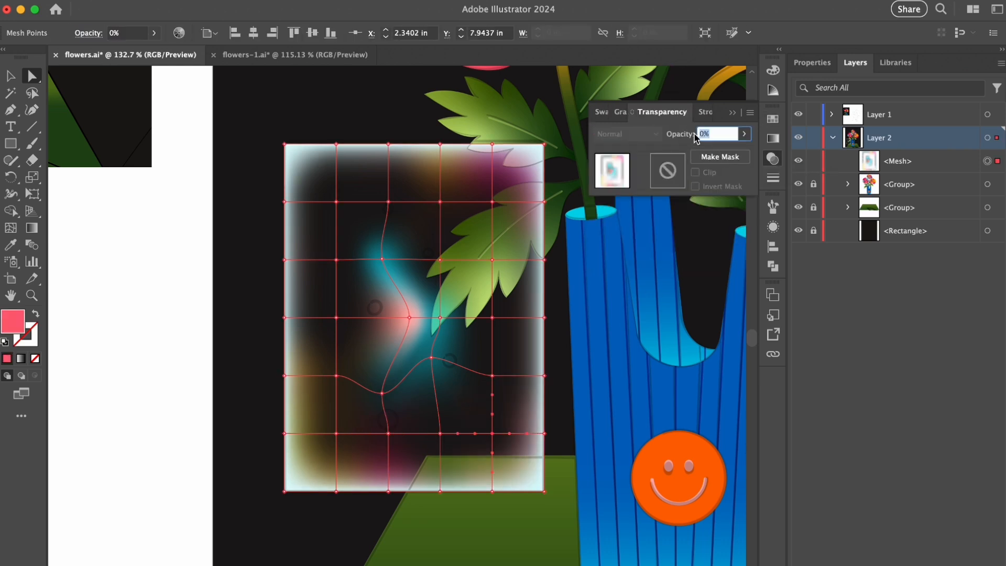
{"action": "type", "text": "10"}
{"action": "key", "text": "Return"}
- Color the mesh point above the coral one orange with 9% opacity, and lock the mesh
{"action": "left_click", "coordinate": [492, 376]}
{"action": "left_click", "coordinate": [601, 111]}
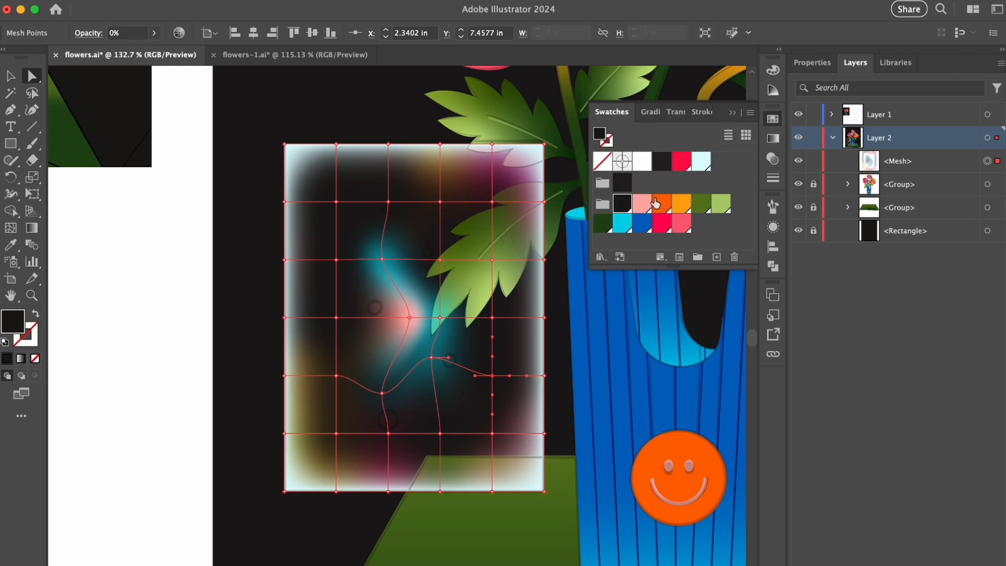
{"action": "left_click", "coordinate": [675, 113]}
{"action": "left_click", "coordinate": [718, 135]}
{"action": "type", "text": "9"}
{"action": "key", "text": "Return"}
{"action": "key", "text": "ctrl+2"}
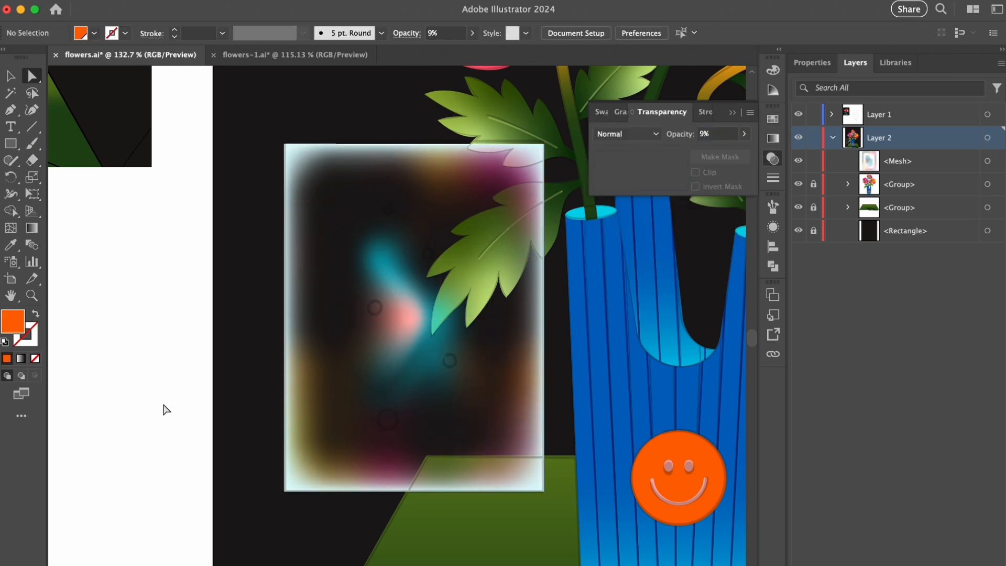
- Paint a pale pink dot on the lowest sketched circle with the 5 pt. Round brush and a 1 pt stroke
{"action": "key", "text": "b"}
{"action": "scroll", "coordinate": [383, 437], "scroll_direction": "up", "scroll_amount": 1}
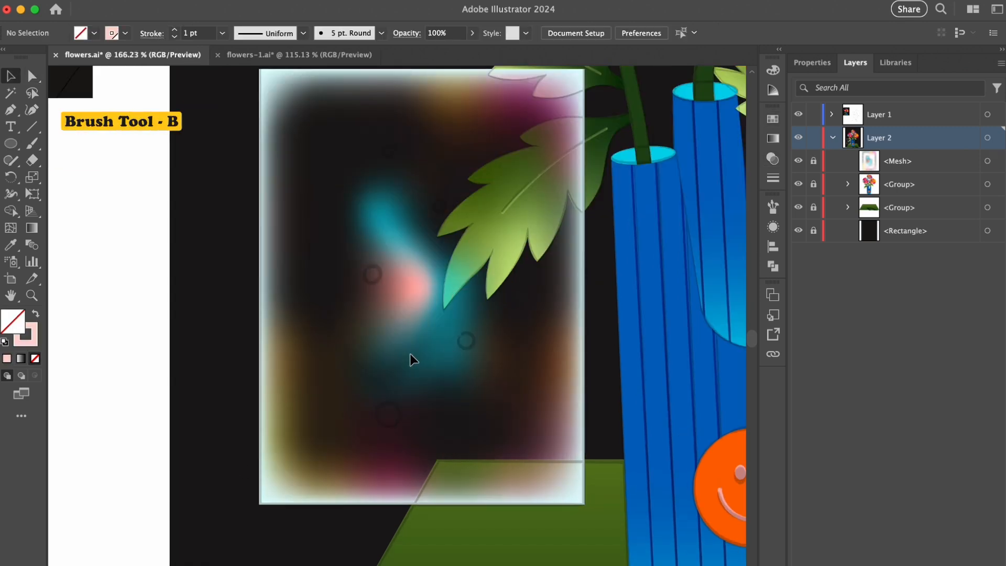
{"action": "left_click", "coordinate": [390, 414]}
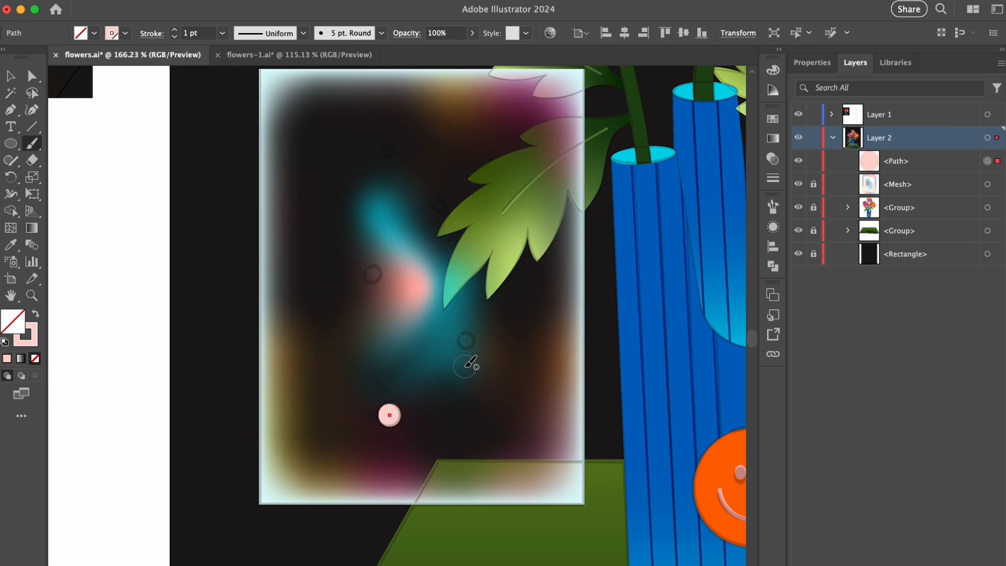
{"action": "key", "text": "v"}
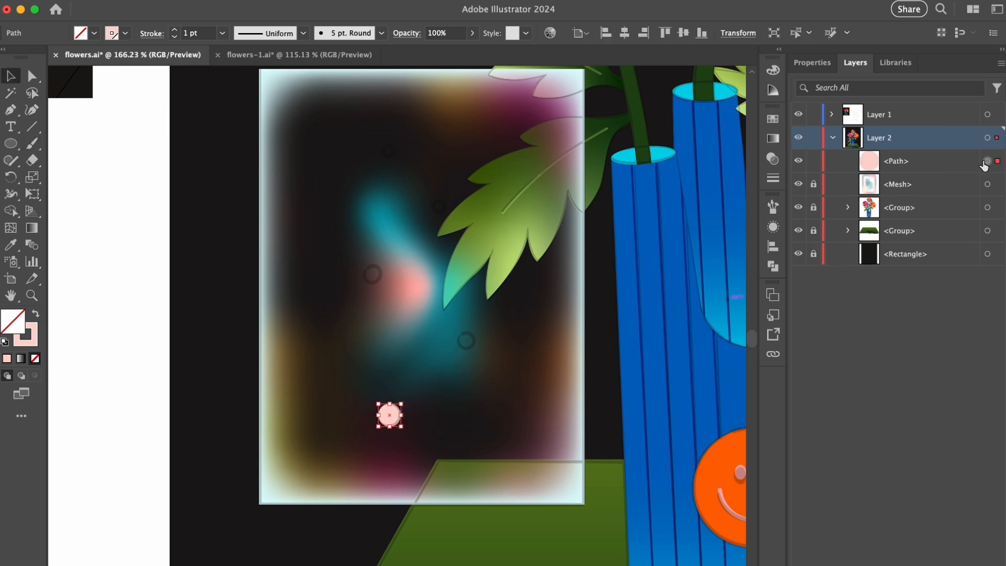
- Paste a copy of the pink dot behind the original and apply a 7-pixel Gaussian Blur to it
{"action": "key", "text": "super+c"}
{"action": "key", "text": "super+b"}
{"action": "left_click", "coordinate": [345, 4]}
{"action": "mouse_move", "coordinate": [397, 318]}
{"action": "left_click", "coordinate": [572, 311]}
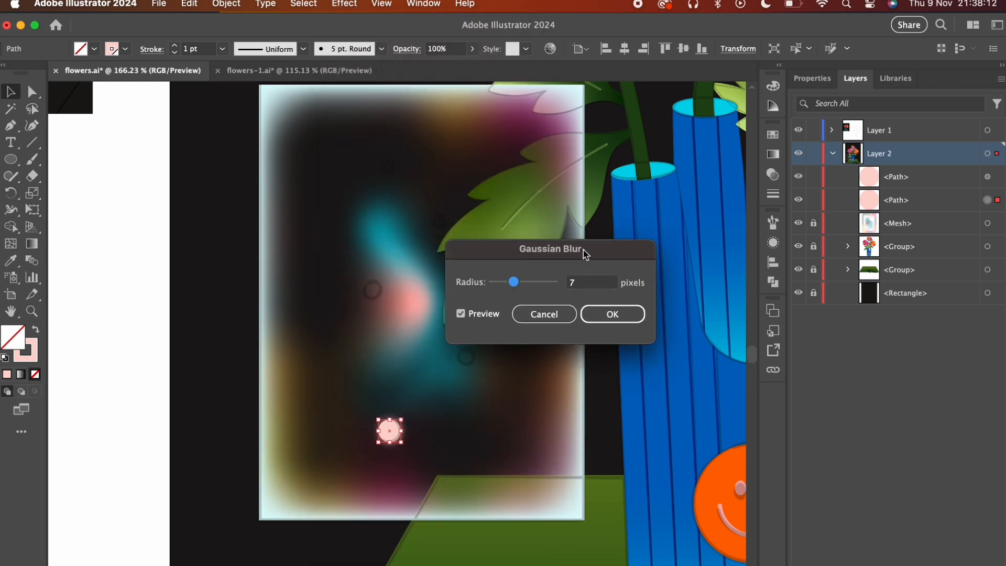
{"action": "left_click", "coordinate": [604, 312]}
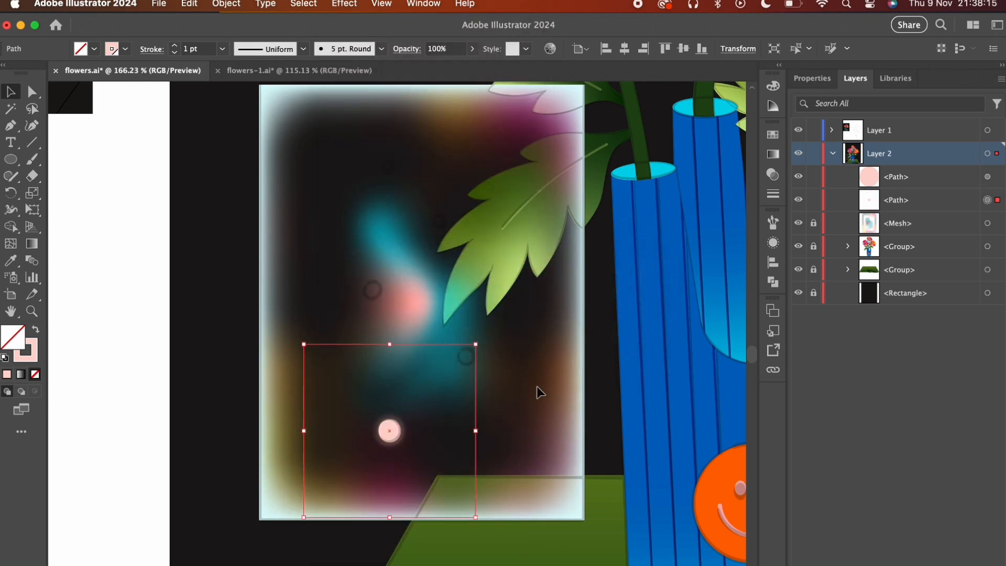
- Change the blurred copy's Gaussian Blur radius to 8 pixels
{"action": "left_click", "coordinate": [774, 226]}
{"action": "key", "text": "super+space"}
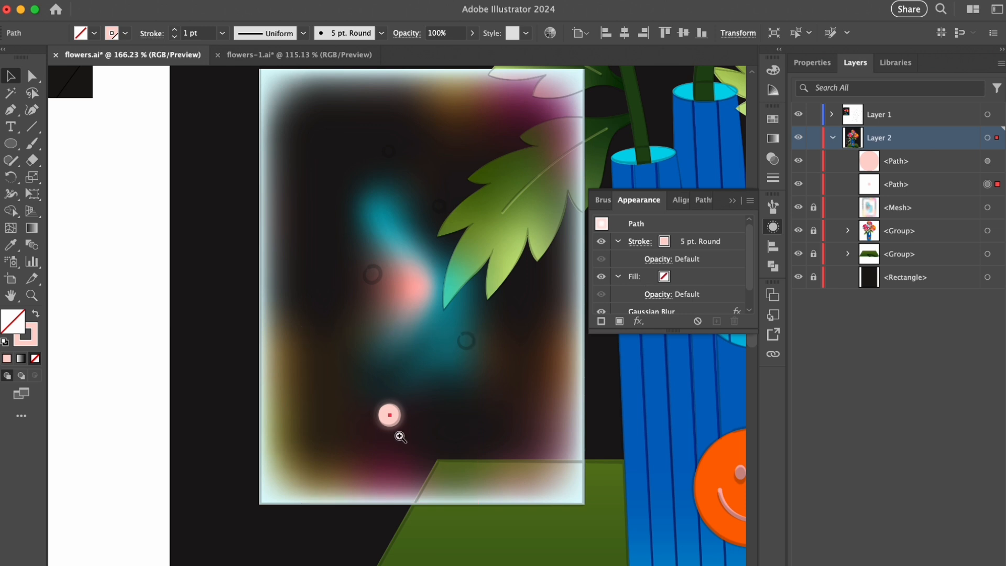
{"action": "left_click_drag", "start_coordinate": [399, 436], "coordinate": [536, 389]}
{"action": "left_click", "coordinate": [831, 115]}
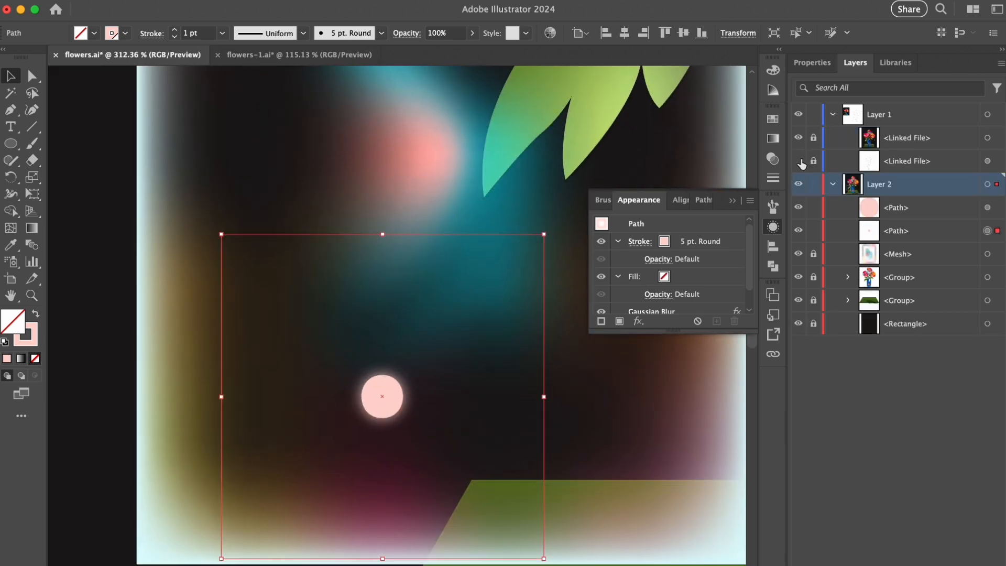
{"action": "scroll", "coordinate": [640, 310], "scroll_direction": "down", "scroll_amount": 1}
{"action": "left_click", "coordinate": [645, 294]}
{"action": "left_click", "coordinate": [604, 299]}
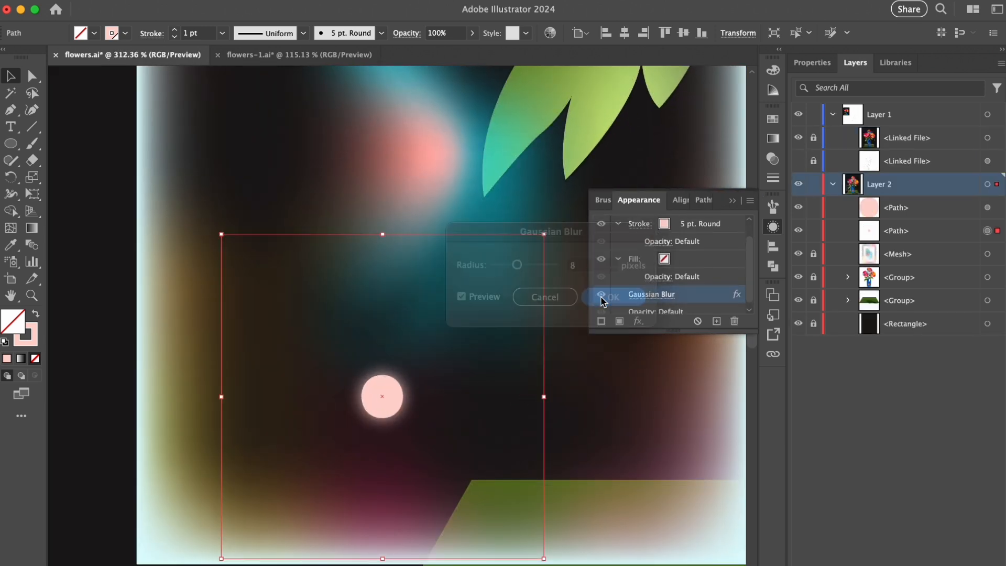
- Group the pink dot with its blurred copy
{"action": "left_click", "coordinate": [987, 208], "text": "shift"}
{"action": "key", "text": "super+g"}
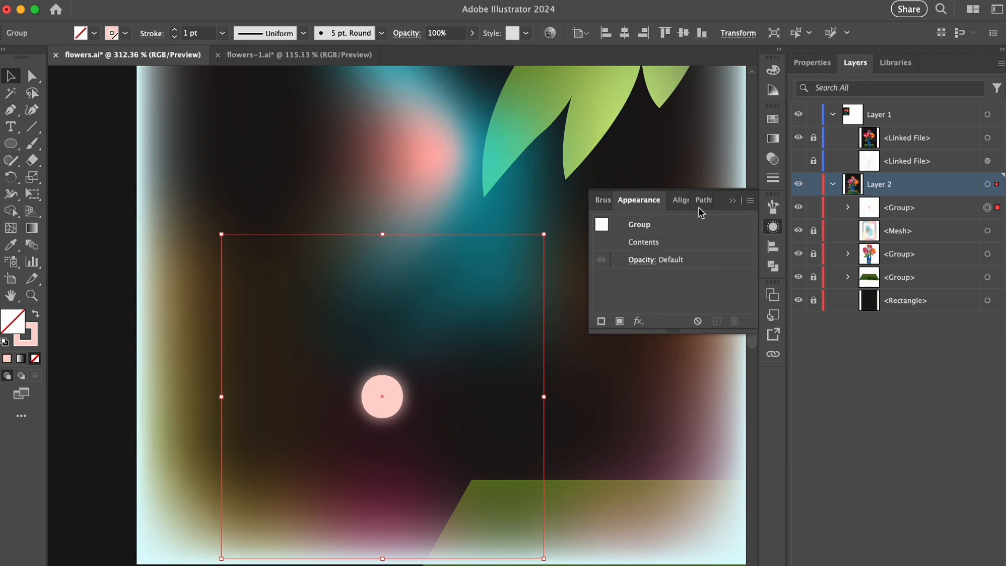
{"action": "left_click", "coordinate": [732, 201]}
- Duplicate the glowing dot onto the next sketched circle up
{"action": "left_click_drag", "start_coordinate": [539, 284], "coordinate": [454, 310]}
{"action": "left_click_drag", "start_coordinate": [546, 204], "coordinate": [526, 267]}
{"action": "left_click_drag", "start_coordinate": [417, 421], "coordinate": [510, 329]}
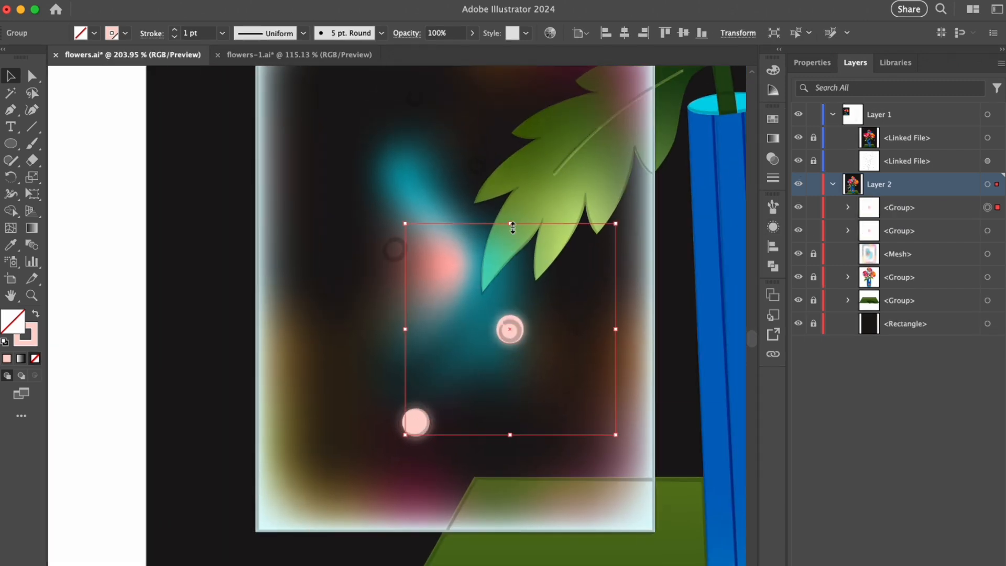
- Shrink the duplicated glowing dot and place progressively smaller copies on the remaining three sketched circles
{"action": "left_click", "coordinate": [814, 64]}
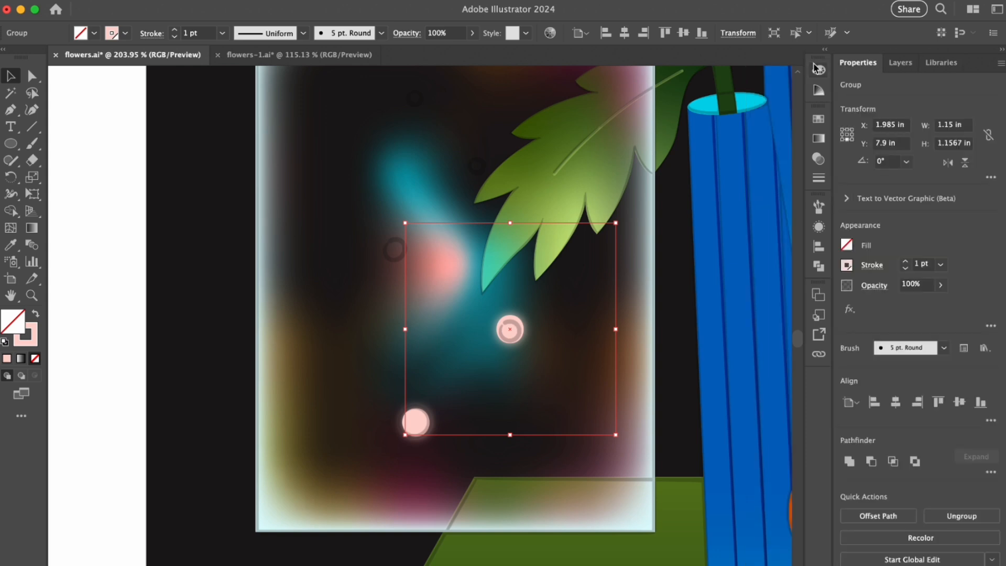
{"action": "key", "text": "super+shift+a"}
{"action": "left_click", "coordinate": [507, 341]}
{"action": "left_click_drag", "start_coordinate": [510, 224], "coordinate": [511, 242]}
{"action": "left_click_drag", "start_coordinate": [510, 335], "coordinate": [441, 192]}
{"action": "left_click_drag", "start_coordinate": [442, 97], "coordinate": [441, 196]}
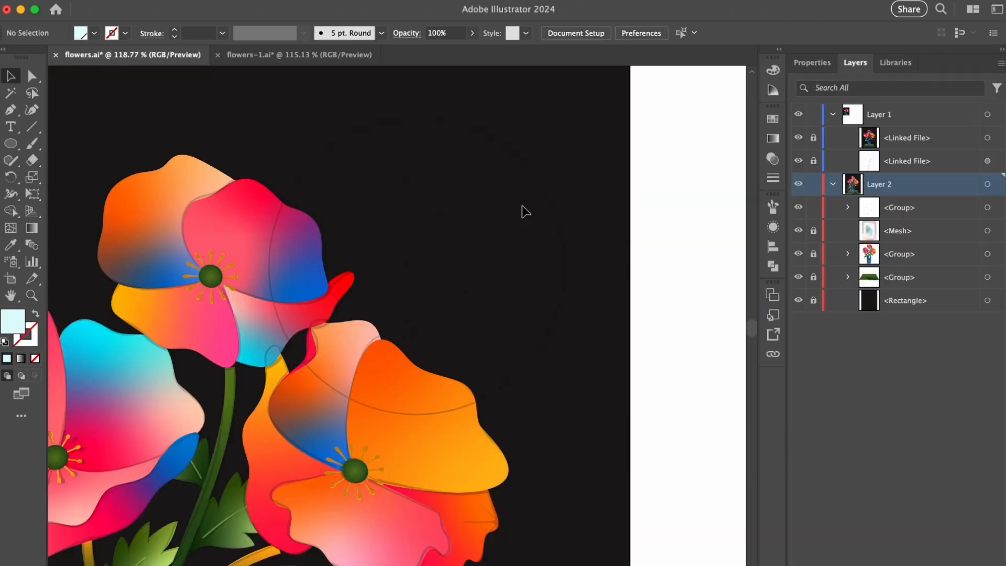
- Draw a pale cyan circle about 2.76 in wide over the sketched circles above the orange flower
{"action": "key", "text": "l"}
{"action": "left_click_drag", "start_coordinate": [416, 269], "coordinate": [381, 119]}
{"action": "key", "text": "v"}
{"action": "left_click_drag", "start_coordinate": [414, 267], "coordinate": [414, 265]}
{"action": "left_click_drag", "start_coordinate": [416, 417], "coordinate": [416, 415]}
{"action": "left_click_drag", "start_coordinate": [416, 415], "coordinate": [416, 414]}
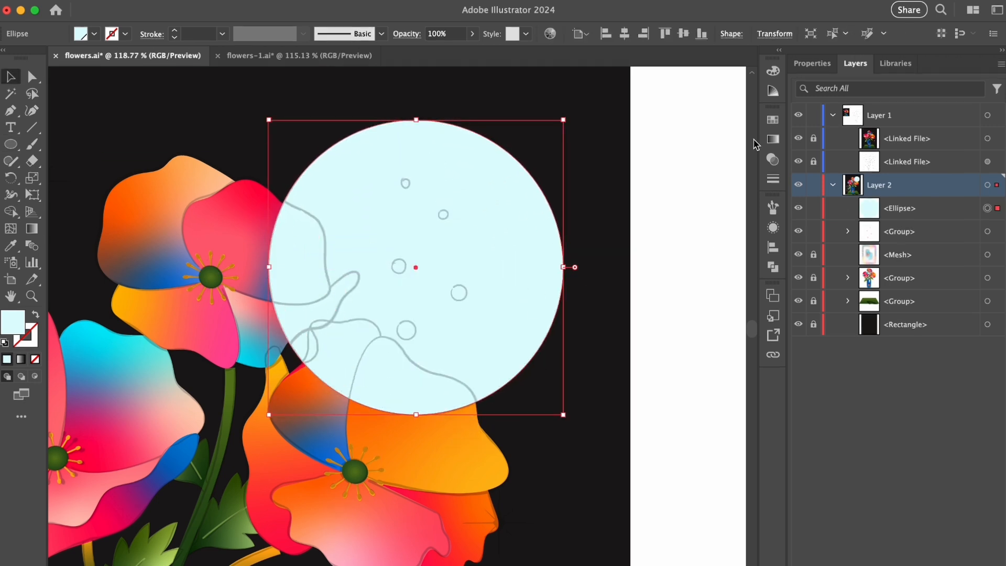
- Convert the pale cyan circle to a gradient mesh with 6 rows and 5 columns
{"action": "left_click", "coordinate": [227, 6]}
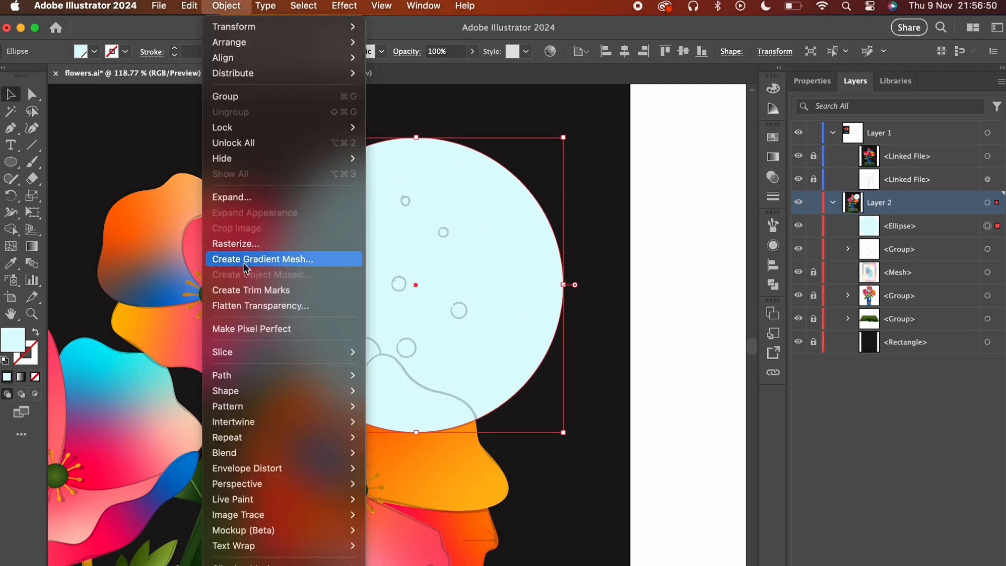
{"action": "left_click", "coordinate": [283, 258]}
{"action": "left_click", "coordinate": [490, 430]}
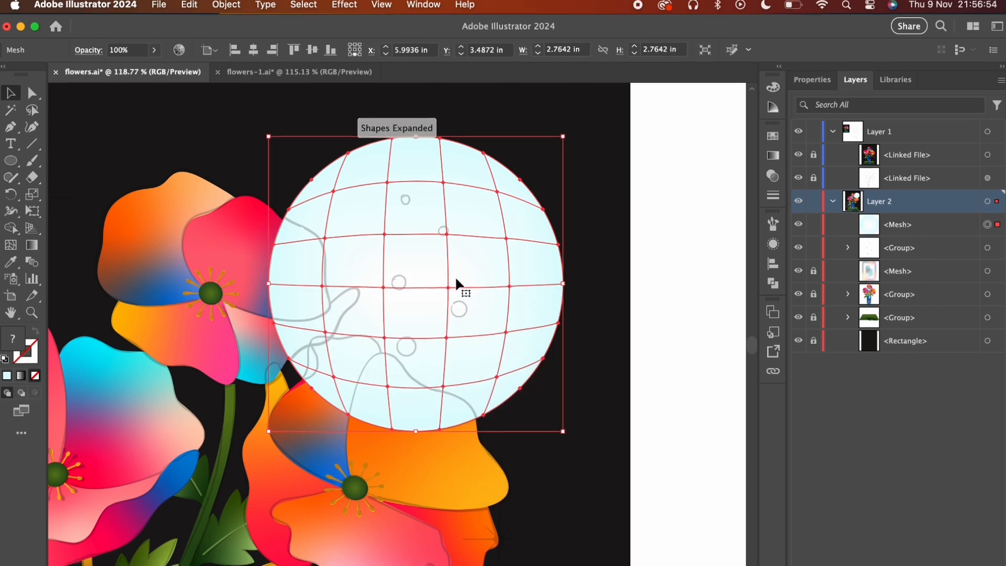
- Fill all inner mesh points of the large circle with the dark swatch and lower their opacity to 0%
{"action": "key", "text": "a"}
{"action": "left_click", "coordinate": [388, 183]}
{"action": "left_click", "coordinate": [506, 221]}
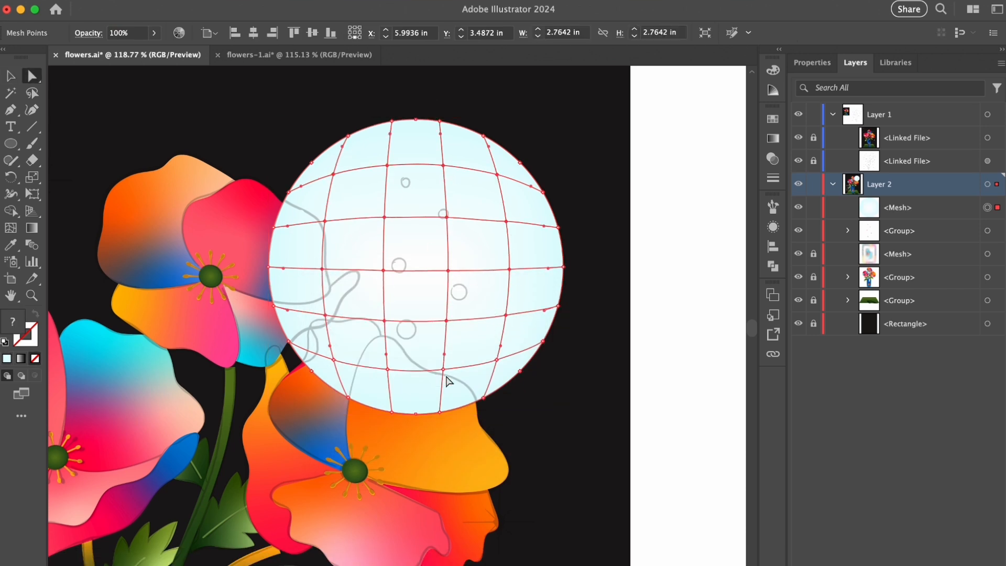
{"action": "left_click", "coordinate": [773, 119]}
{"action": "left_click", "coordinate": [614, 193]}
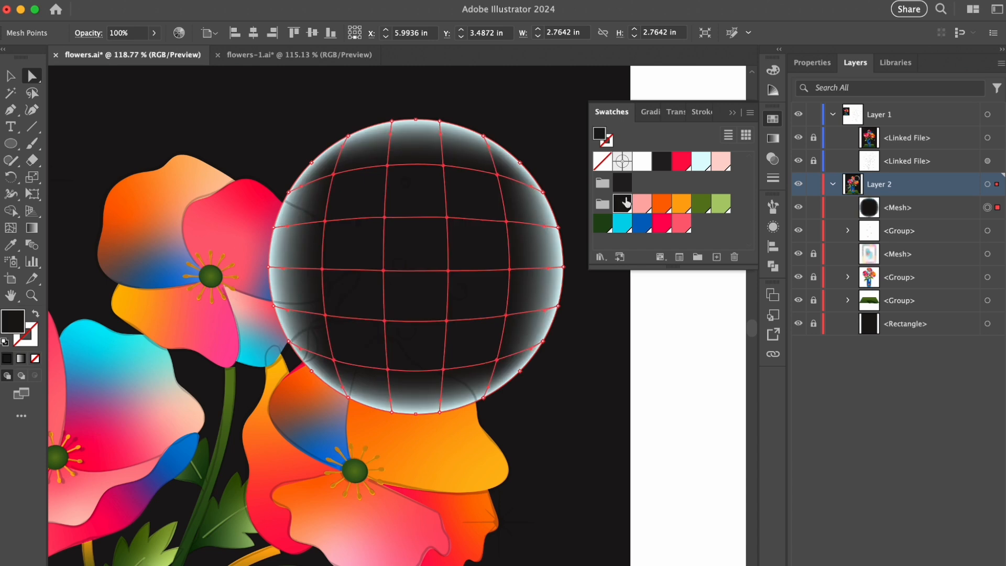
{"action": "left_click", "coordinate": [676, 112]}
{"action": "left_click", "coordinate": [744, 134]}
{"action": "left_click_drag", "start_coordinate": [717, 154], "coordinate": [662, 161]}
- Colour the circle's upper-left central mesh point blue at 80% opacity
{"action": "left_click", "coordinate": [733, 112]}
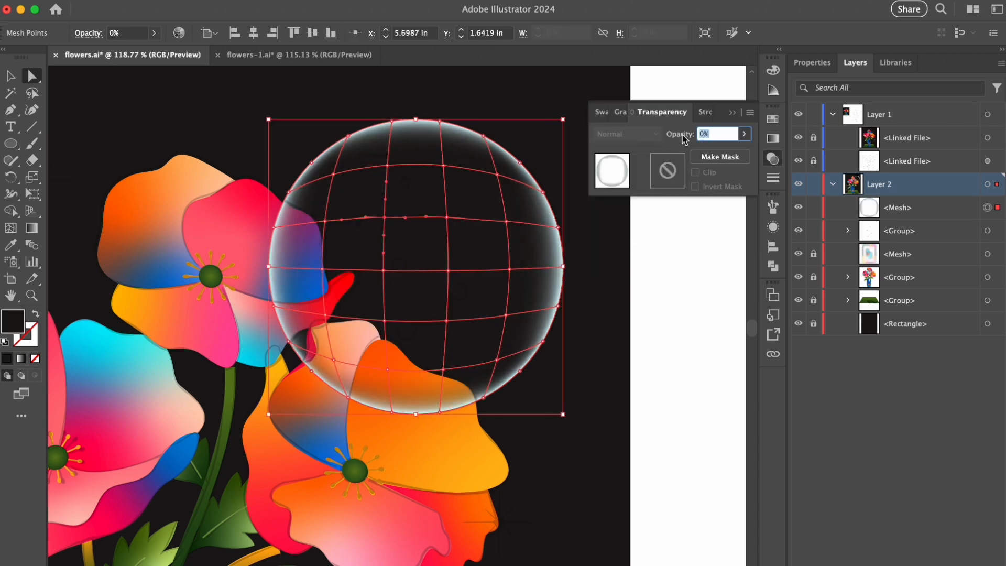
{"action": "type", "text": "80"}
{"action": "key", "text": "Return"}
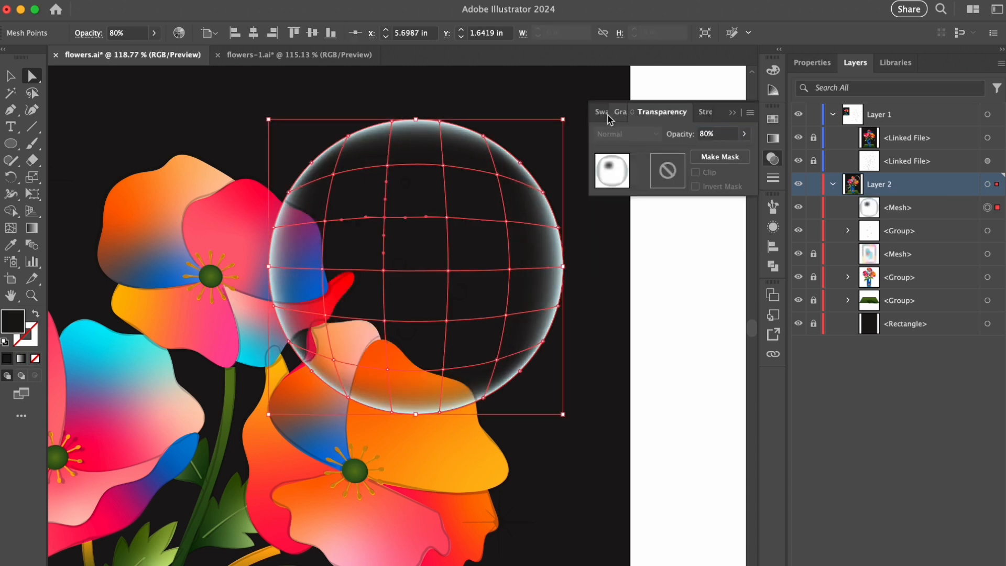
{"action": "left_click", "coordinate": [601, 112]}
{"action": "left_click", "coordinate": [642, 223]}
- Colour the mesh point directly below the blue one pale cyan at 50% opacity
{"action": "left_click", "coordinate": [382, 271]}
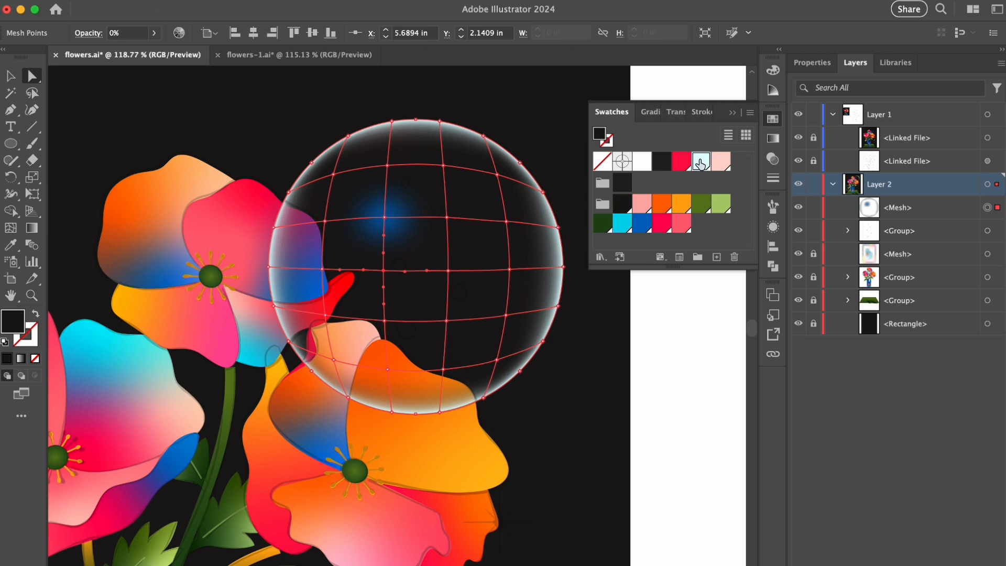
{"action": "left_click", "coordinate": [701, 164]}
{"action": "left_click", "coordinate": [676, 111]}
{"action": "type", "text": "50"}
{"action": "key", "text": "Return"}
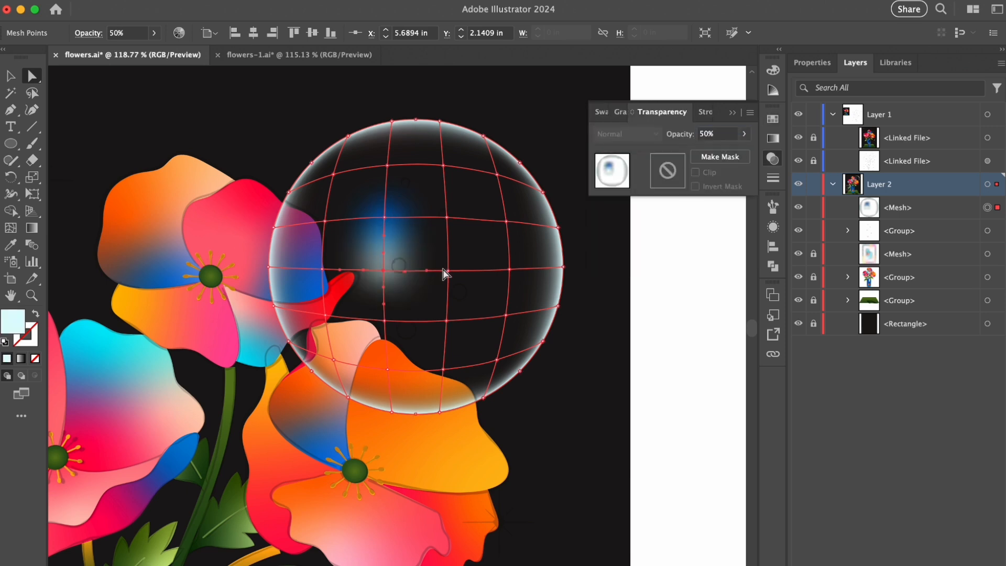
- Colour the mesh point beside the pale cyan one coral pink at 70% opacity
{"action": "left_click", "coordinate": [447, 271]}
{"action": "left_click", "coordinate": [602, 112]}
{"action": "left_click", "coordinate": [681, 223]}
{"action": "left_click", "coordinate": [675, 112]}
{"action": "type", "text": "70"}
{"action": "key", "text": "Return"}
- Move the central mesh points around the blue, cyan and pink glows to bend the mesh lines into organic curves
{"action": "left_click_drag", "start_coordinate": [384, 271], "coordinate": [392, 344]}
{"action": "left_click_drag", "start_coordinate": [447, 321], "coordinate": [434, 343]}
{"action": "mouse_move", "coordinate": [385, 217]}
{"action": "left_mouse_down"}
{"action": "mouse_move", "coordinate": [399, 217]}
{"action": "mouse_move", "coordinate": [394, 182]}
{"action": "mouse_move", "coordinate": [403, 218]}
{"action": "left_mouse_up"}
{"action": "left_click_drag", "start_coordinate": [384, 289], "coordinate": [386, 294]}
{"action": "left_click_drag", "start_coordinate": [392, 344], "coordinate": [392, 348]}
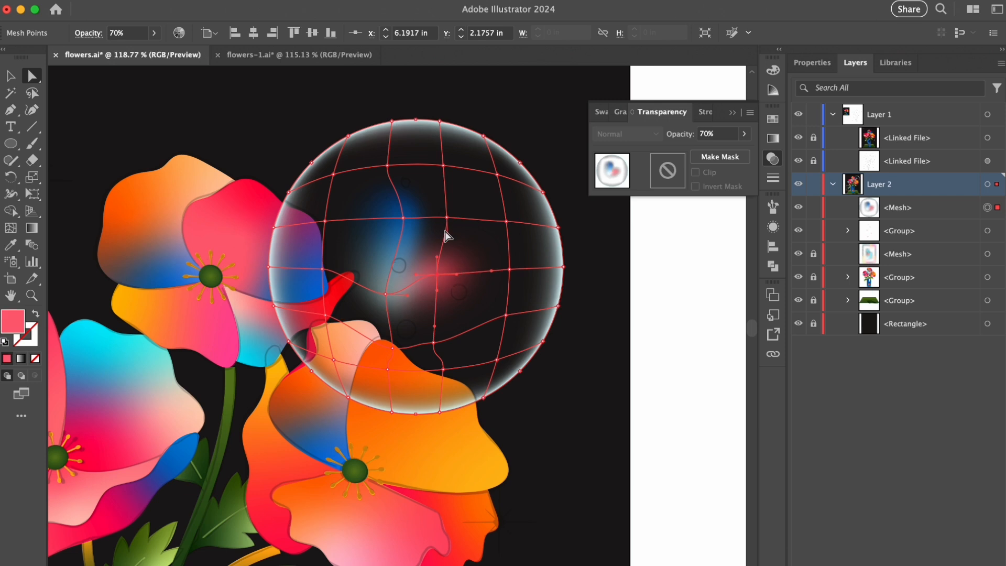
{"action": "left_click", "coordinate": [660, 268]}
{"action": "left_click", "coordinate": [407, 367]}
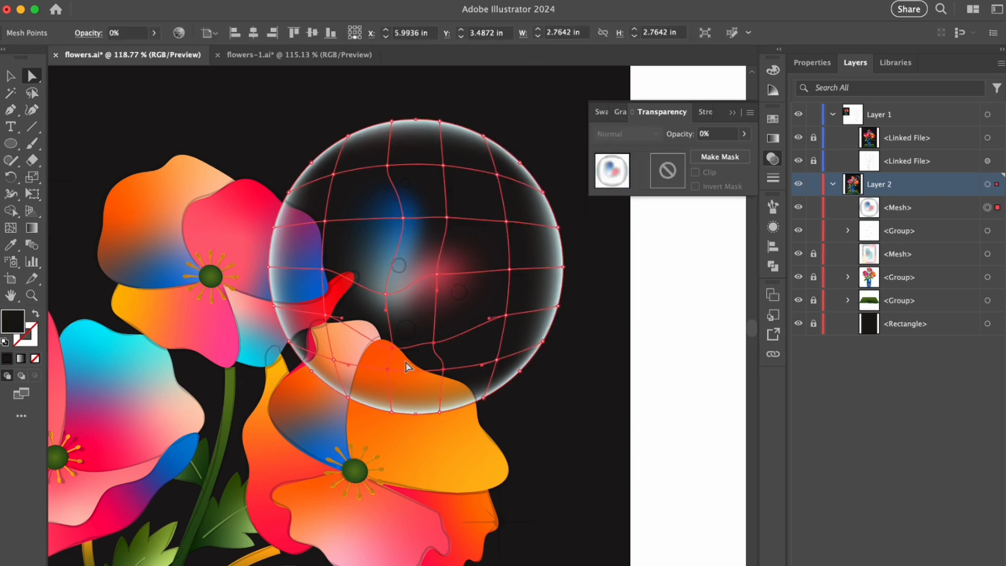
{"action": "left_click", "coordinate": [393, 348]}
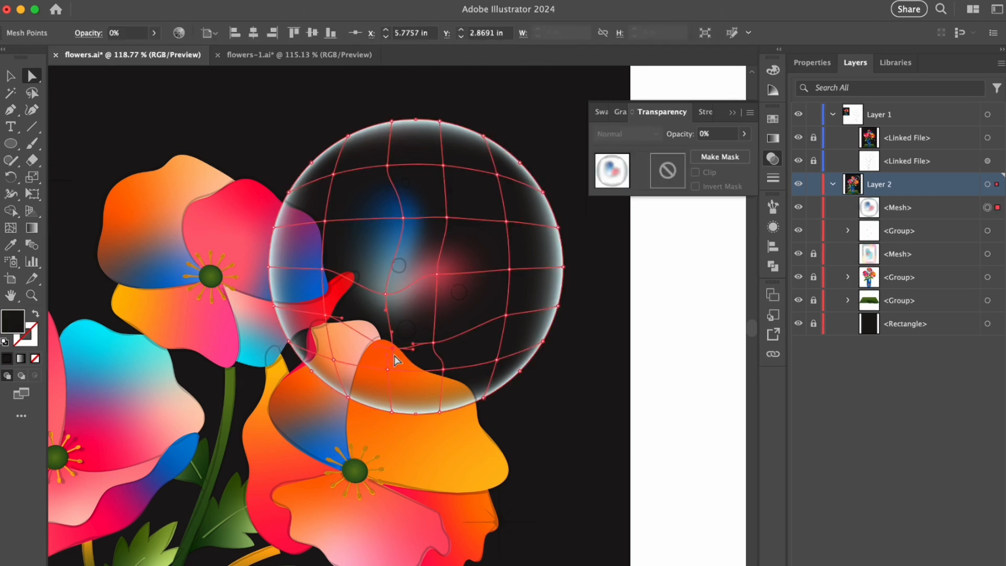
- Colour the circle's upper row of inner mesh points yellow-orange at 9% opacity
{"action": "left_click", "coordinate": [601, 113]}
{"action": "left_click", "coordinate": [699, 161]}
{"action": "left_click", "coordinate": [418, 167]}
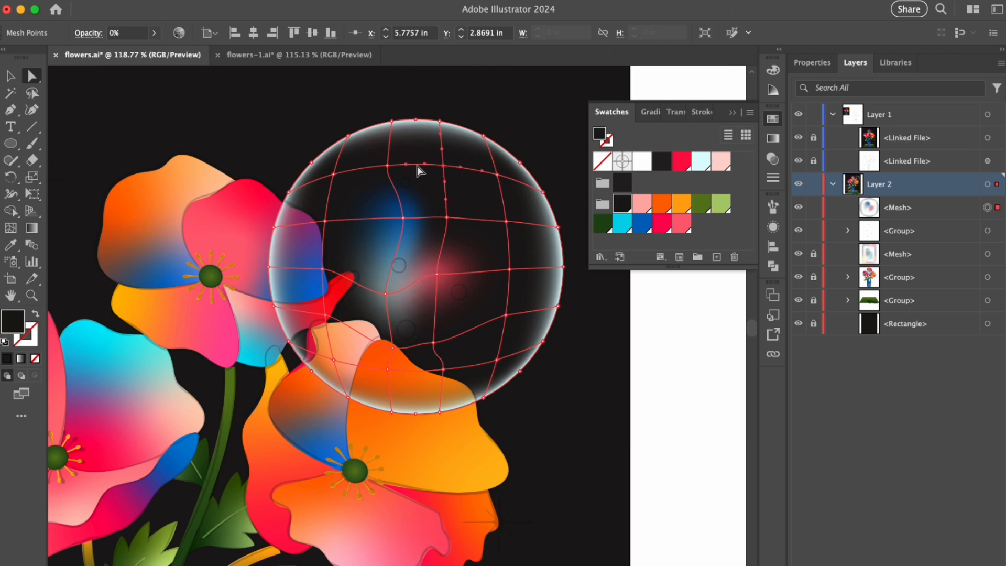
{"action": "left_click", "coordinate": [495, 173]}
{"action": "left_click", "coordinate": [682, 211]}
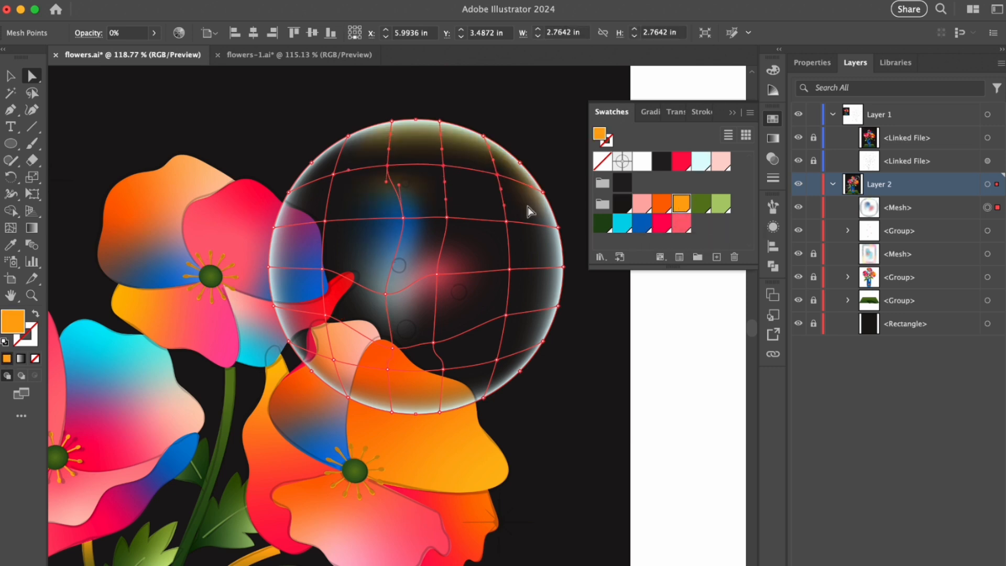
{"action": "left_click", "coordinate": [676, 111]}
{"action": "left_click", "coordinate": [717, 134]}
{"action": "type", "text": "9"}
{"action": "key", "text": "Return"}
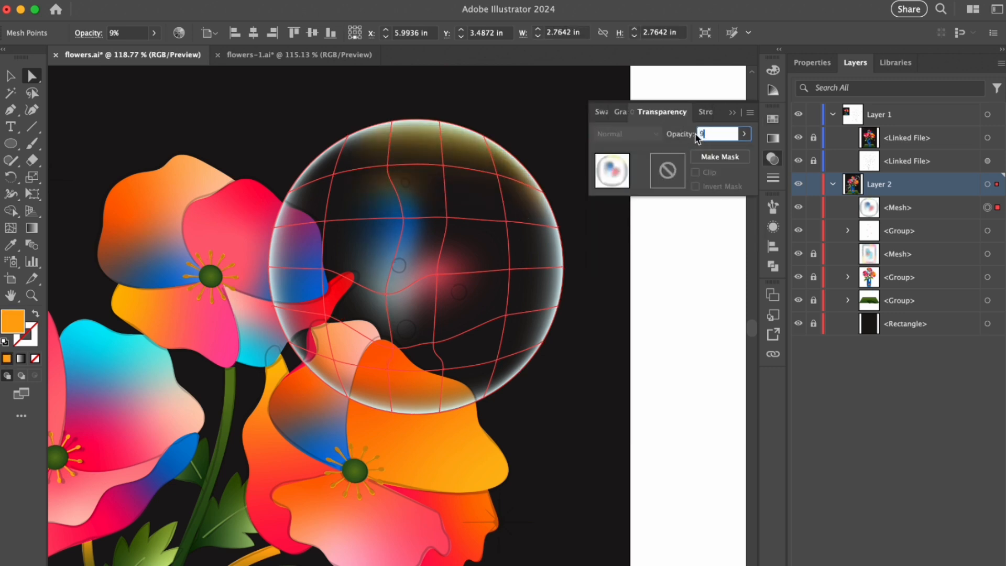
- Colour the inner mesh points along the circle's right side blue at 8% opacity
{"action": "key", "text": "super+shift+a"}
{"action": "left_click", "coordinate": [505, 347]}
{"action": "left_click", "coordinate": [497, 361]}
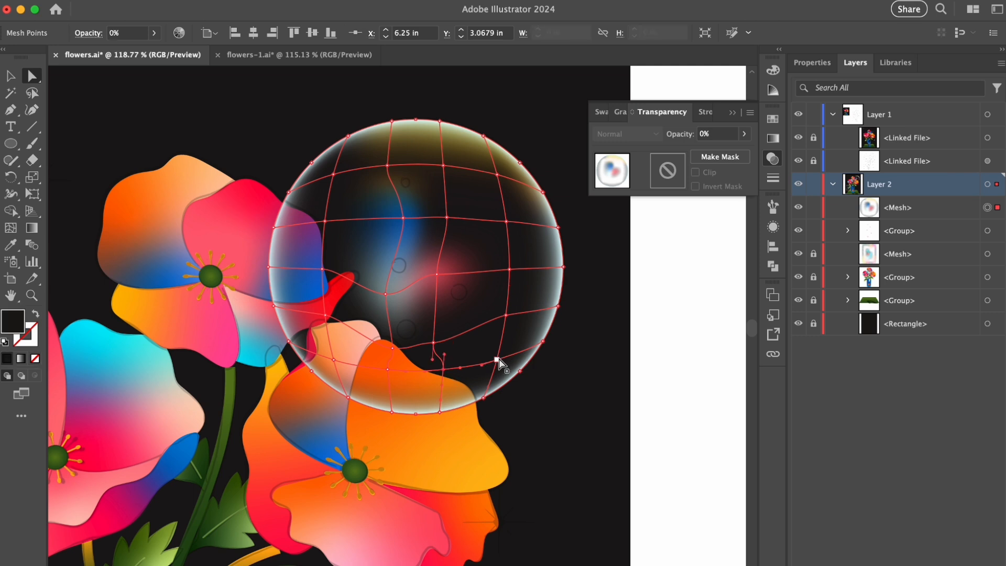
{"action": "left_click", "coordinate": [510, 269]}
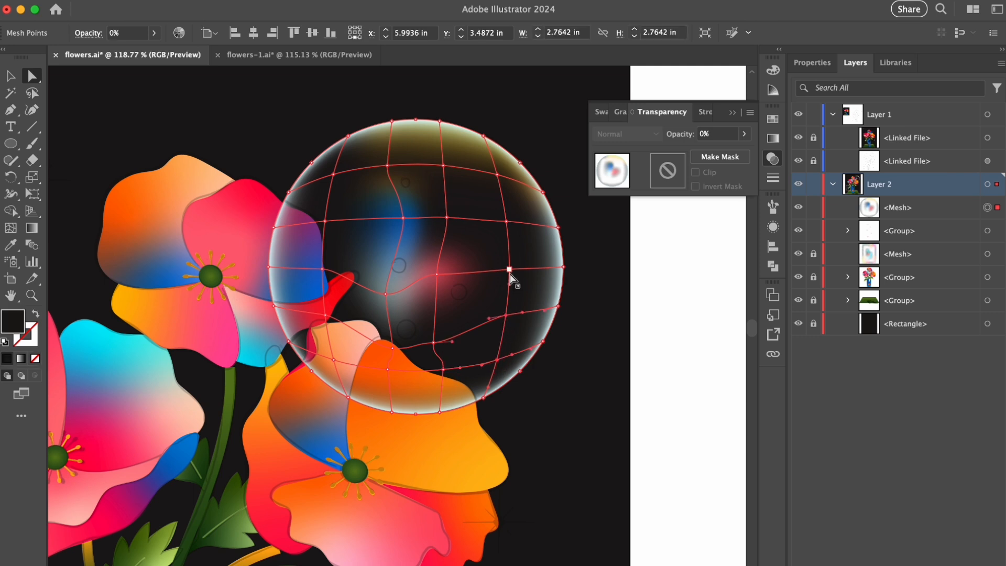
{"action": "left_click", "coordinate": [601, 112]}
{"action": "left_click", "coordinate": [639, 230]}
{"action": "left_click", "coordinate": [670, 112]}
{"action": "left_click", "coordinate": [702, 135]}
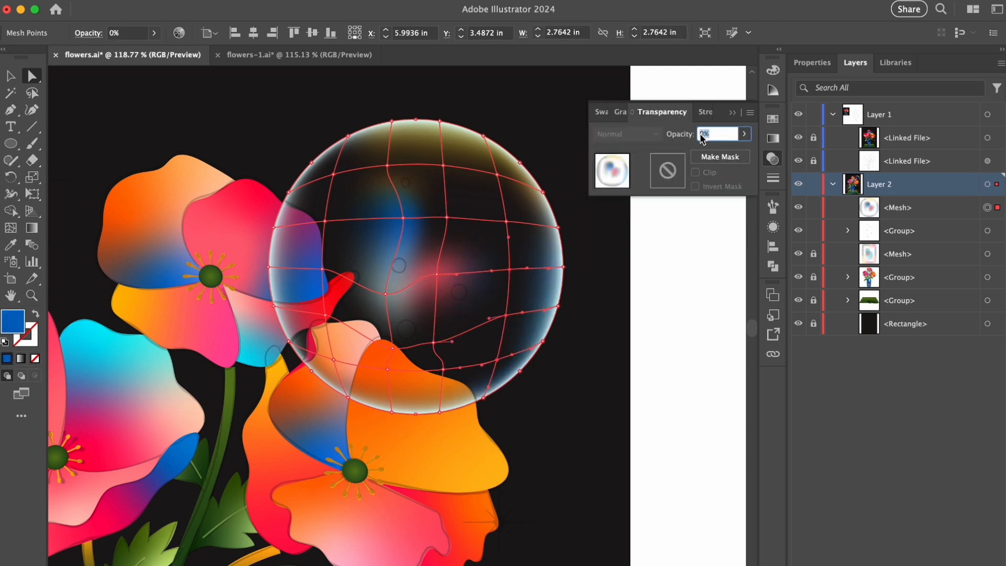
{"action": "type", "text": "8"}
{"action": "key", "text": "Return"}
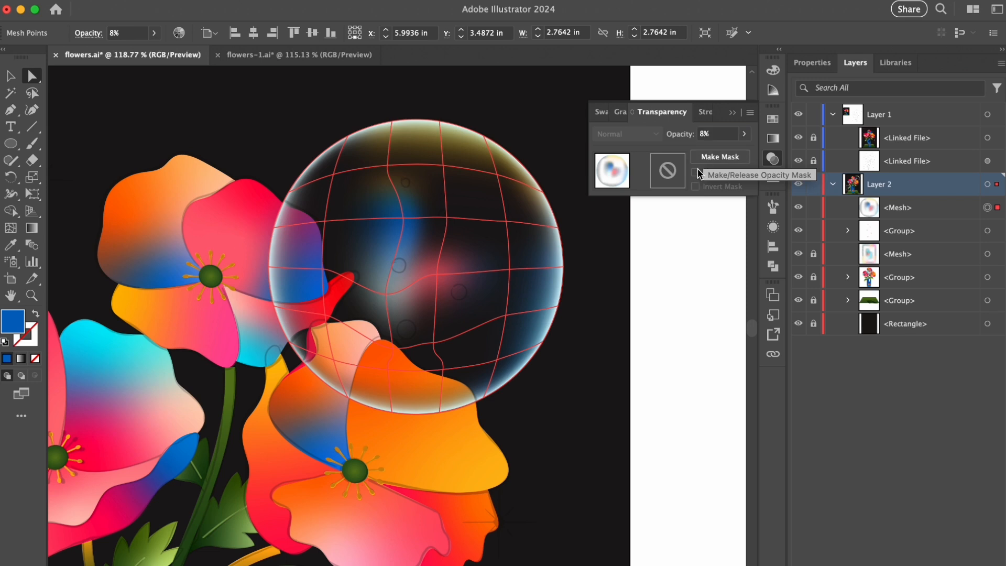
- Colour the circle's lower-left inner mesh points pale pink, keeping their opacity at 0%, and deselect the mesh
{"action": "left_click", "coordinate": [334, 361]}
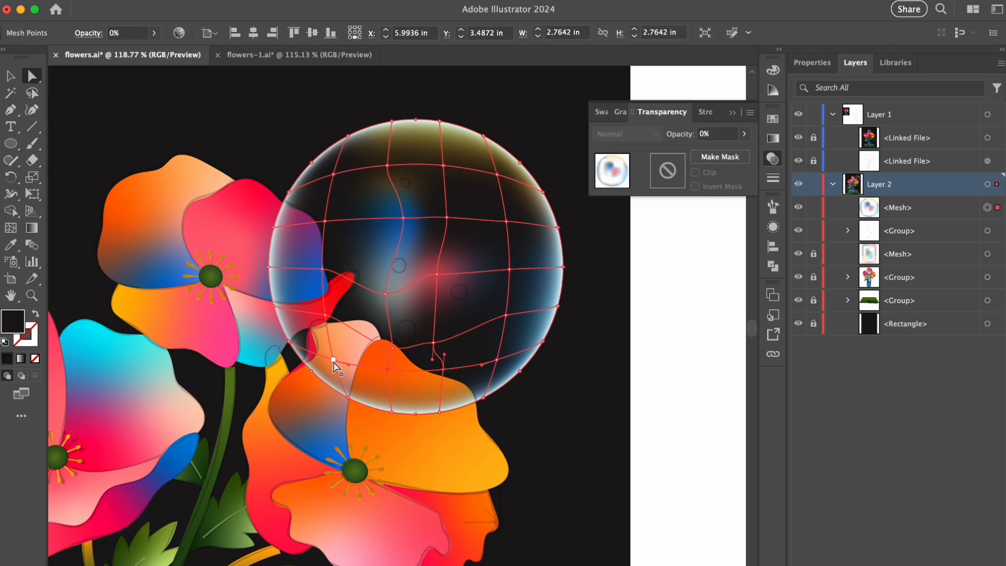
{"action": "left_click", "coordinate": [597, 113]}
{"action": "left_click", "coordinate": [319, 311]}
{"action": "left_click", "coordinate": [721, 160]}
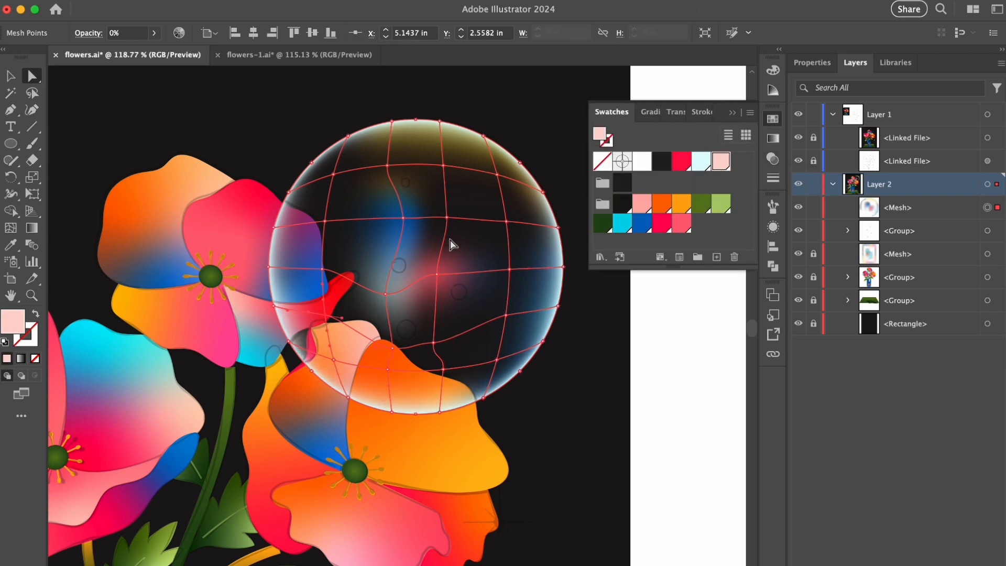
{"action": "key", "text": "super+shift+a"}
{"action": "key", "text": "v"}
- Duplicate the group of glowing dots from the translucent rectangle onto the bubble above the orange flower
{"action": "left_click_drag", "start_coordinate": [501, 229], "coordinate": [367, 272]}
{"action": "scroll", "coordinate": [367, 272], "scroll_direction": "down", "scroll_amount": 3}
{"action": "left_click", "coordinate": [245, 480]}
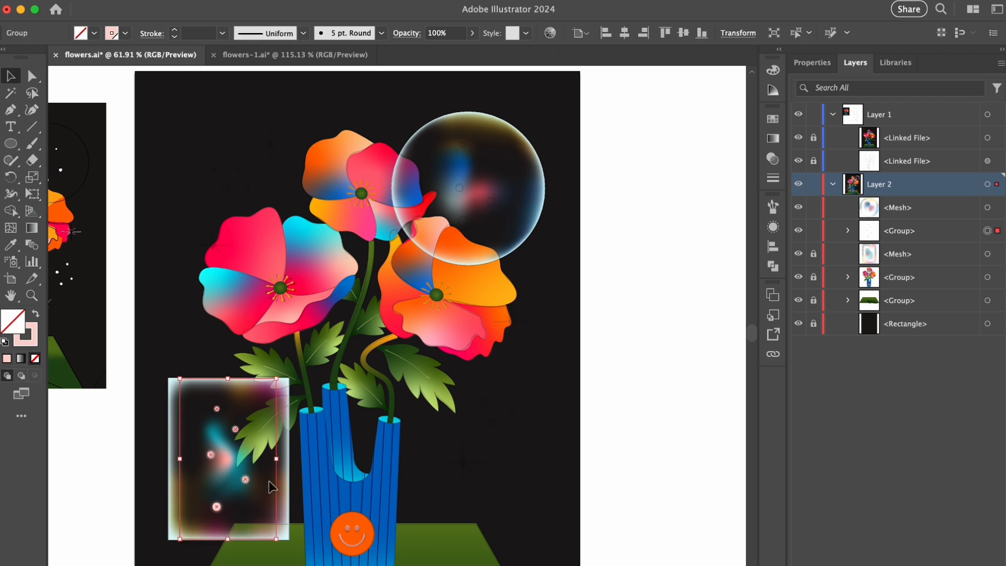
{"action": "left_click_drag", "start_coordinate": [533, 251], "coordinate": [596, 260]}
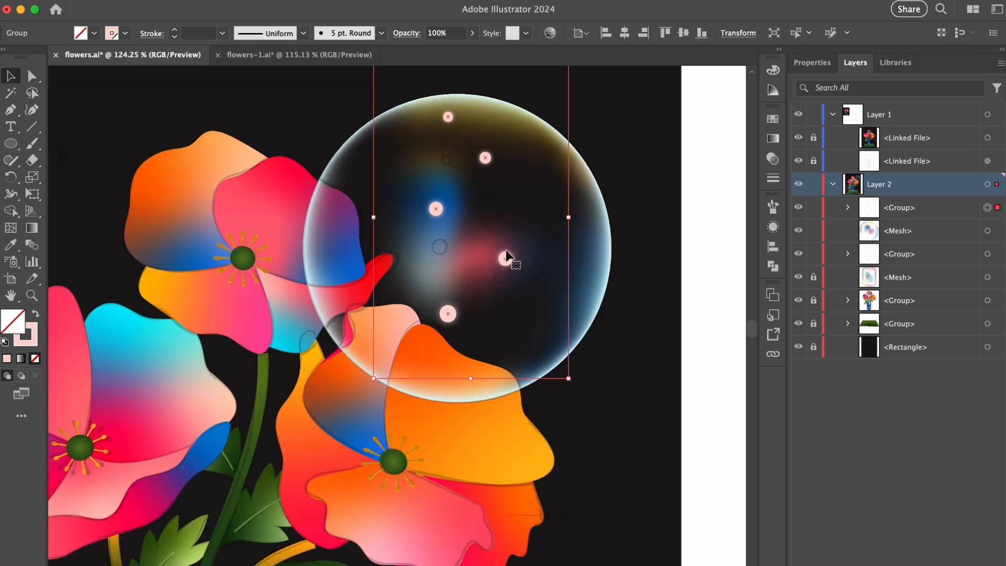
- Reposition the individual glowing dots inside the duplicated group to match the bubble's sketched circles
{"action": "double_click", "coordinate": [504, 276]}
{"action": "left_click_drag", "start_coordinate": [503, 276], "coordinate": [502, 274]}
{"action": "left_click_drag", "start_coordinate": [436, 208], "coordinate": [439, 246]}
{"action": "left_click_drag", "start_coordinate": [486, 164], "coordinate": [488, 198]}
{"action": "left_click_drag", "start_coordinate": [443, 119], "coordinate": [447, 161]}
{"action": "key", "text": "Escape"}
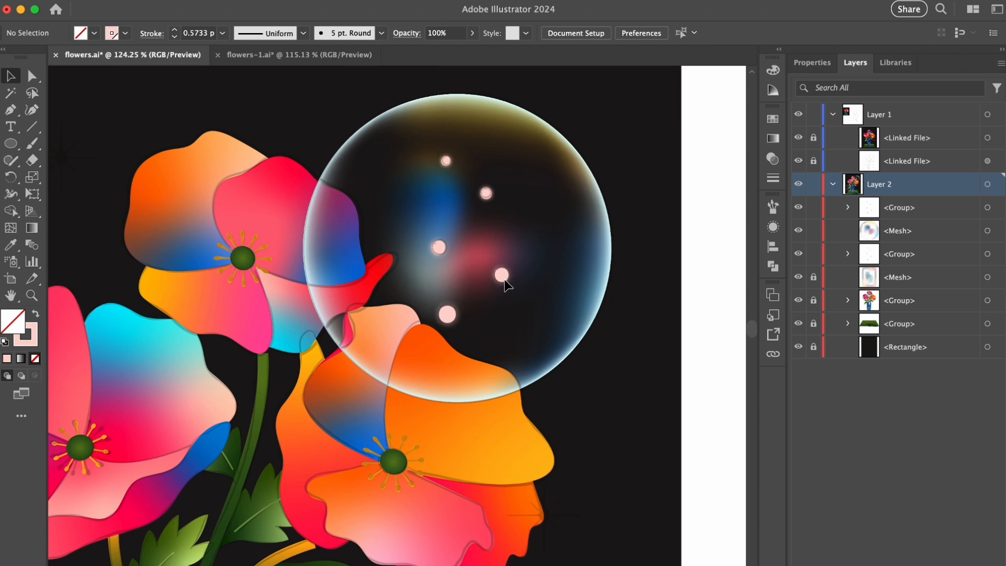
- Draw a white rectangle exactly covering the translucent panel beside the vase
{"action": "key", "text": "super+0"}
{"action": "key", "text": "m"}
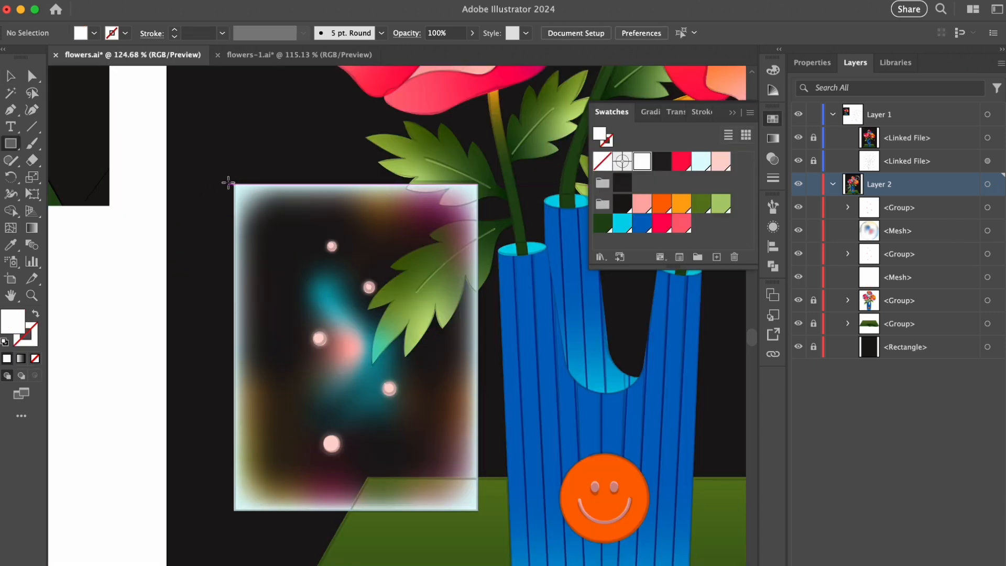
{"action": "left_click_drag", "start_coordinate": [234, 183], "coordinate": [478, 509]}
{"action": "key", "text": "v"}
- Fill the white rectangle with a fine speckled pattern from the Basic Graphics_Textures swatch library and close the library
{"action": "left_click", "coordinate": [600, 257]}
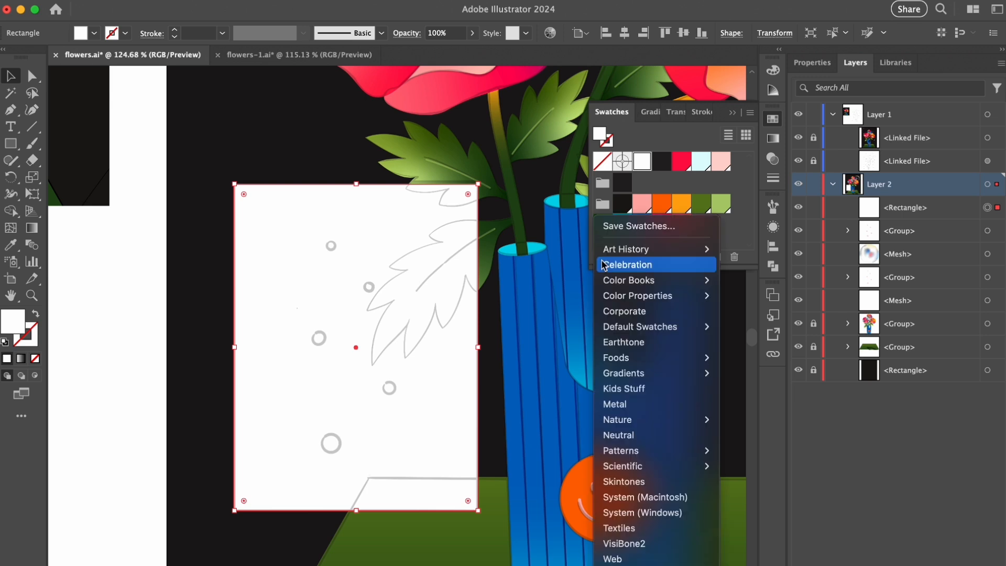
{"action": "mouse_move", "coordinate": [655, 451]}
{"action": "mouse_move", "coordinate": [764, 459]}
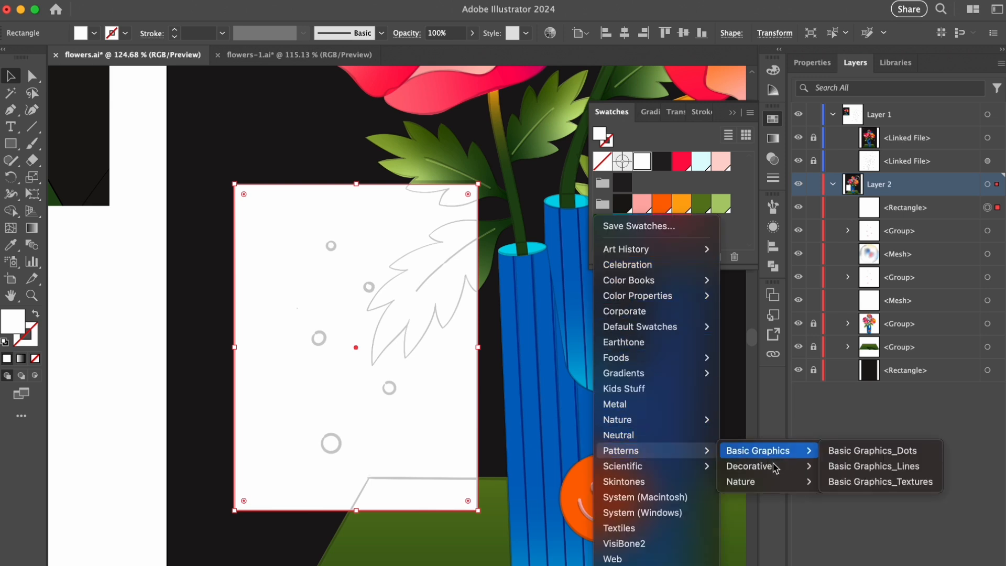
{"action": "left_click", "coordinate": [859, 451]}
{"action": "left_click_drag", "start_coordinate": [499, 381], "coordinate": [498, 403]}
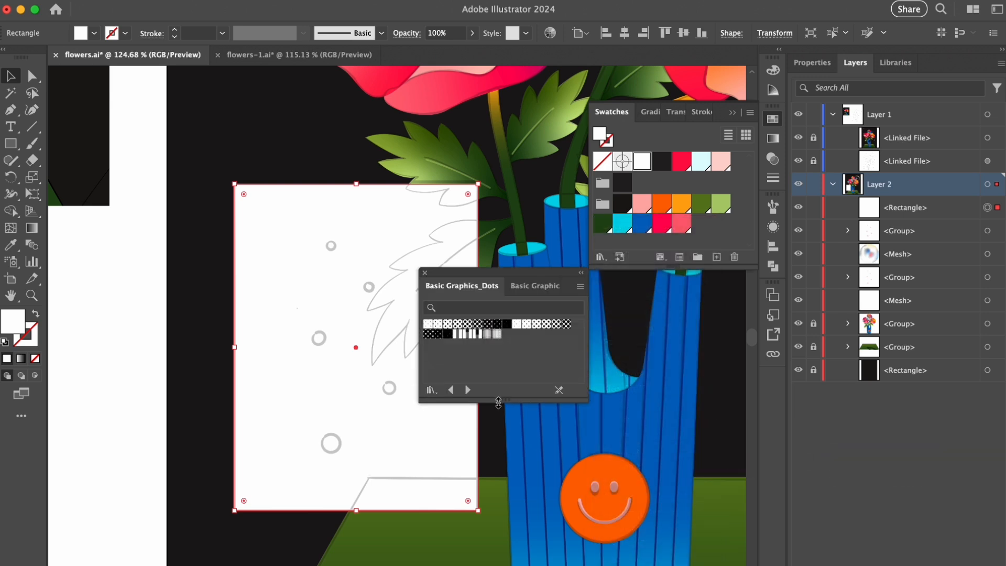
{"action": "left_click", "coordinate": [467, 390]}
{"action": "scroll", "coordinate": [512, 374], "scroll_direction": "down", "scroll_amount": 1}
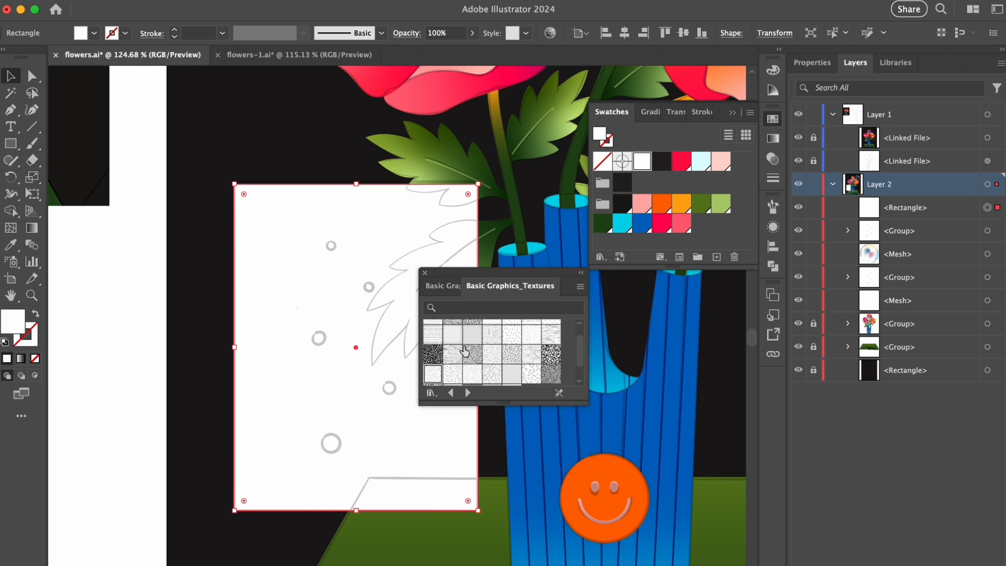
{"action": "left_click", "coordinate": [448, 367]}
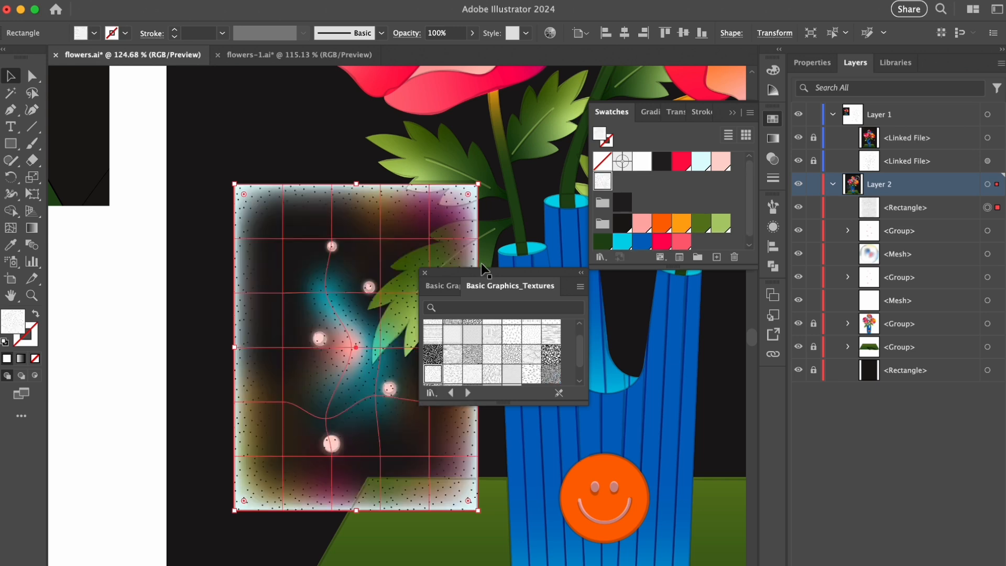
{"action": "left_click", "coordinate": [426, 273]}
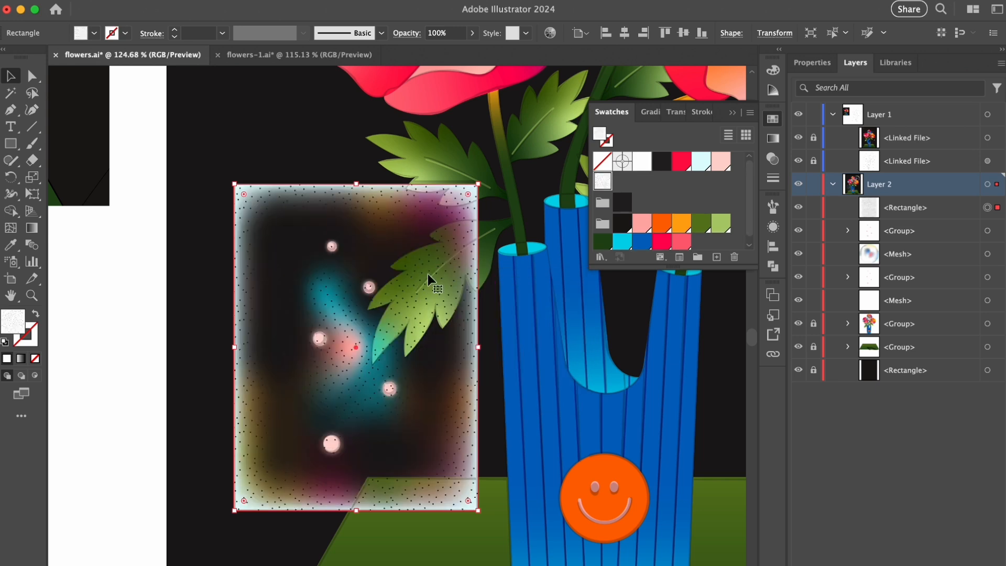
- Enlarge the rectangle's speckled pattern uniformly, transforming only the pattern and not the object
{"action": "right_click", "coordinate": [353, 247]}
{"action": "mouse_move", "coordinate": [382, 519]}
{"action": "left_click", "coordinate": [511, 535]}
{"action": "left_click", "coordinate": [664, 268]}
{"action": "left_click", "coordinate": [730, 120]}
{"action": "type", "text": "150"}
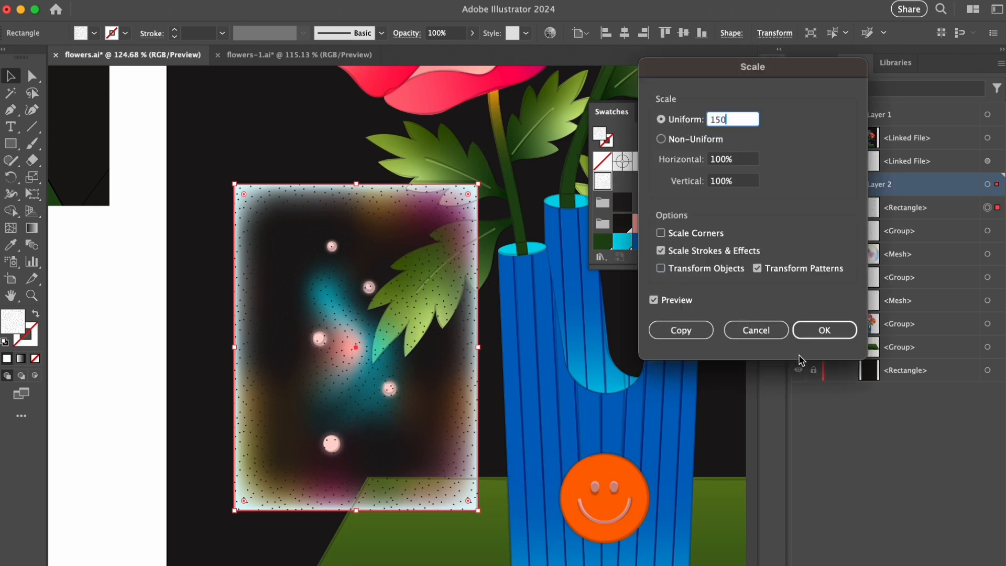
{"action": "left_click", "coordinate": [824, 330]}
- Cut the speckled rectangle and duplicate the translucent panel's mesh in place in the layer stack
{"action": "left_click", "coordinate": [990, 208]}
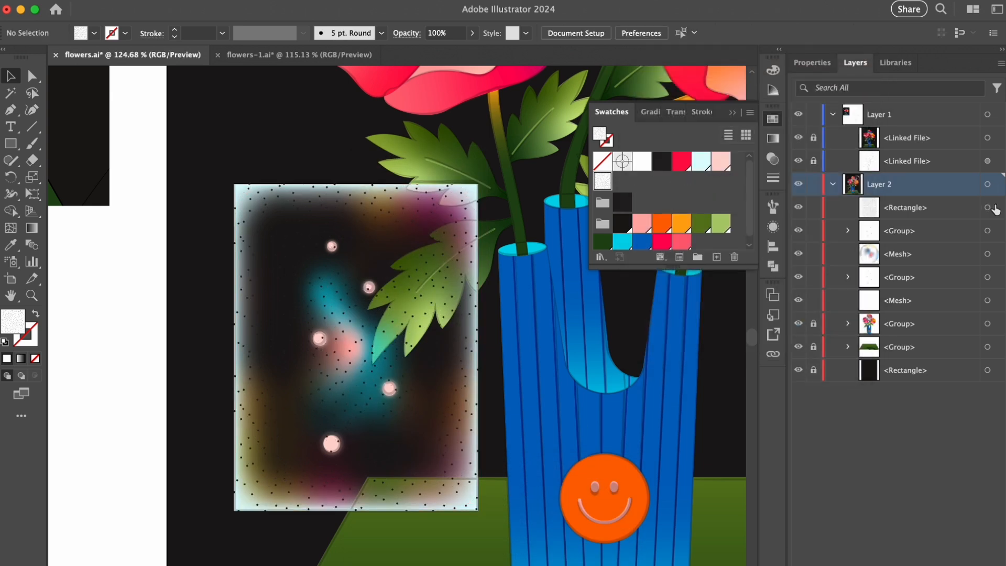
{"action": "key", "text": "Delete"}
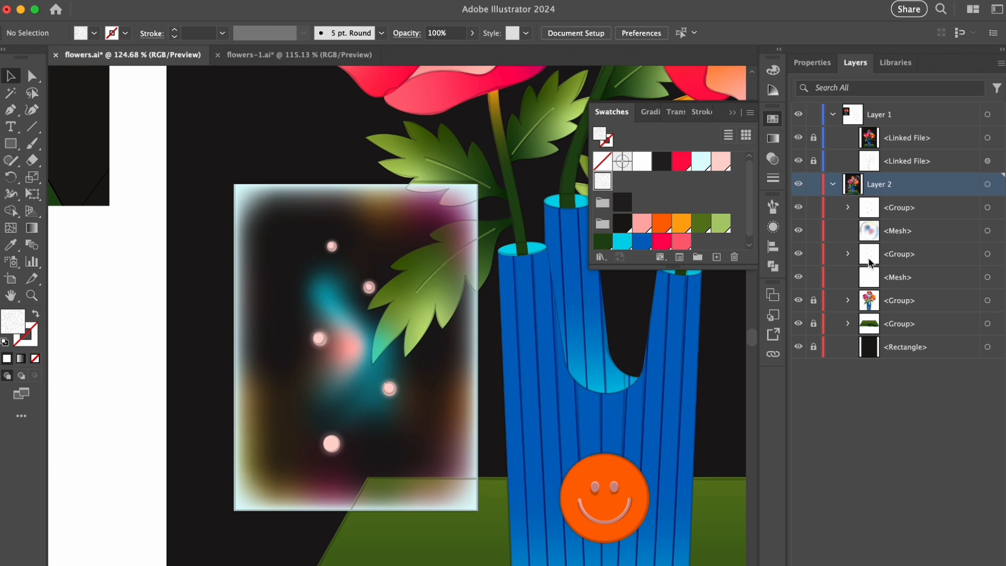
{"action": "key", "text": "a"}
{"action": "left_click", "coordinate": [465, 296]}
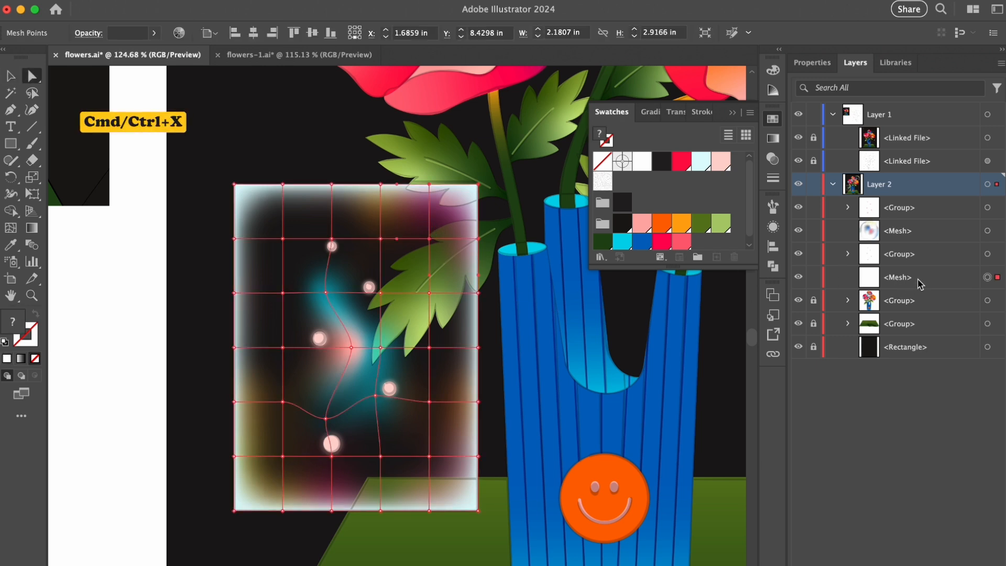
{"action": "left_click_drag", "start_coordinate": [917, 280], "coordinate": [917, 268]}
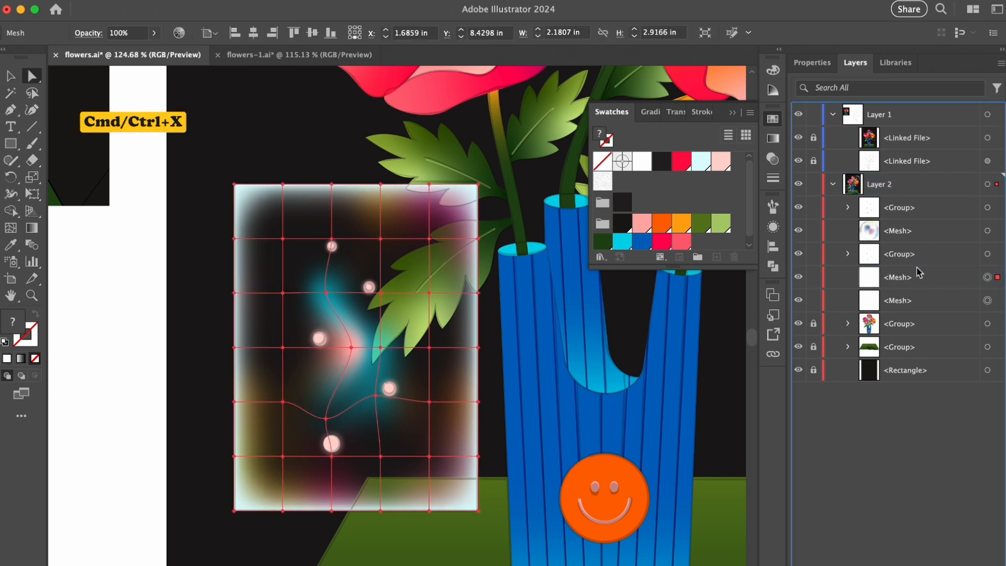
- Give the duplicated mesh a clipped, inverted opacity mask containing the speckled rectangle, and return to the artwork
{"action": "left_click", "coordinate": [674, 112]}
{"action": "left_click", "coordinate": [715, 157]}
{"action": "left_click", "coordinate": [680, 183]}
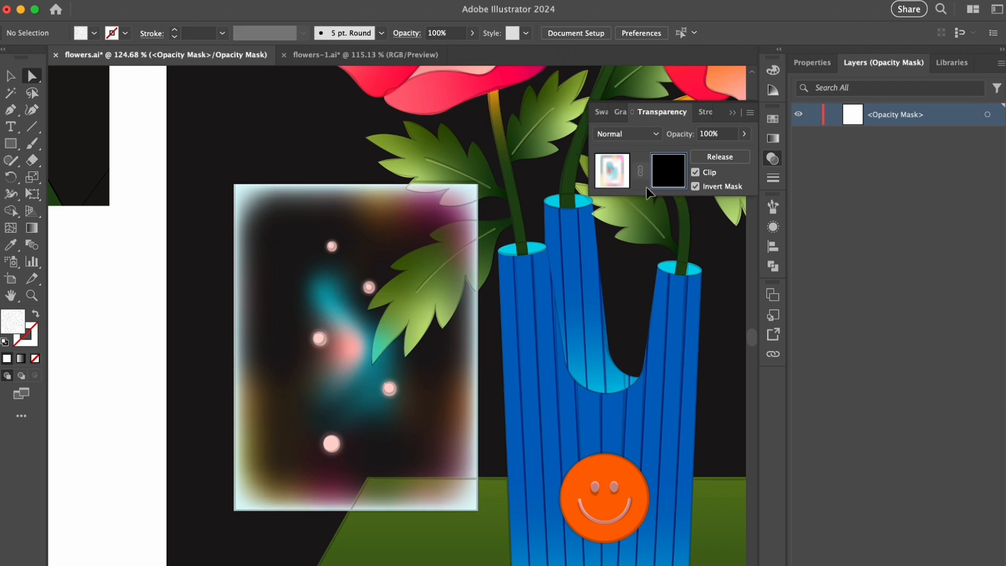
{"action": "left_click", "coordinate": [608, 172]}
{"action": "key", "text": "v"}
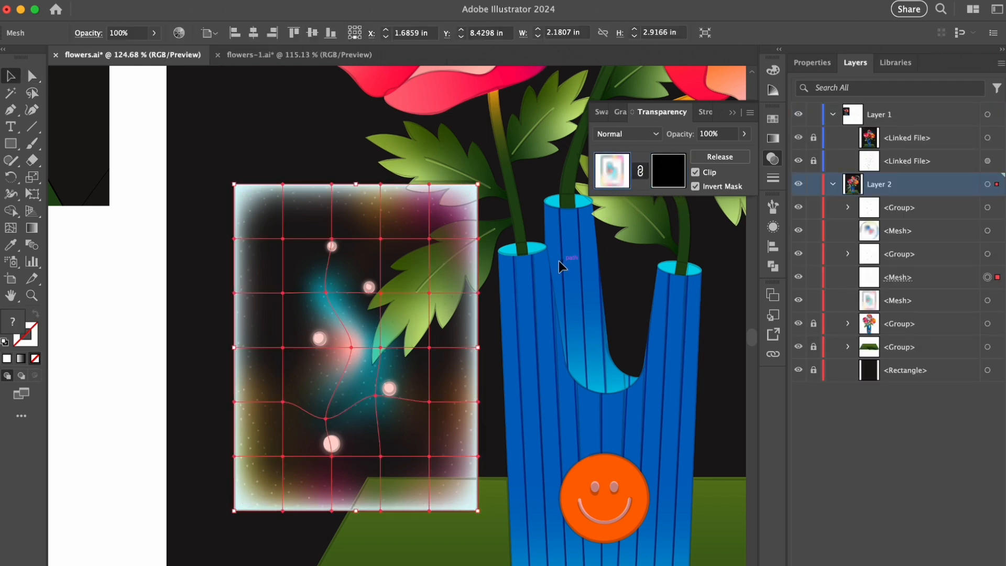
- Duplicate the speckled rectangle inside the panel's opacity mask, scale the copy's pattern, and return to the artwork
{"action": "left_click", "coordinate": [673, 181]}
{"action": "left_click", "coordinate": [831, 115]}
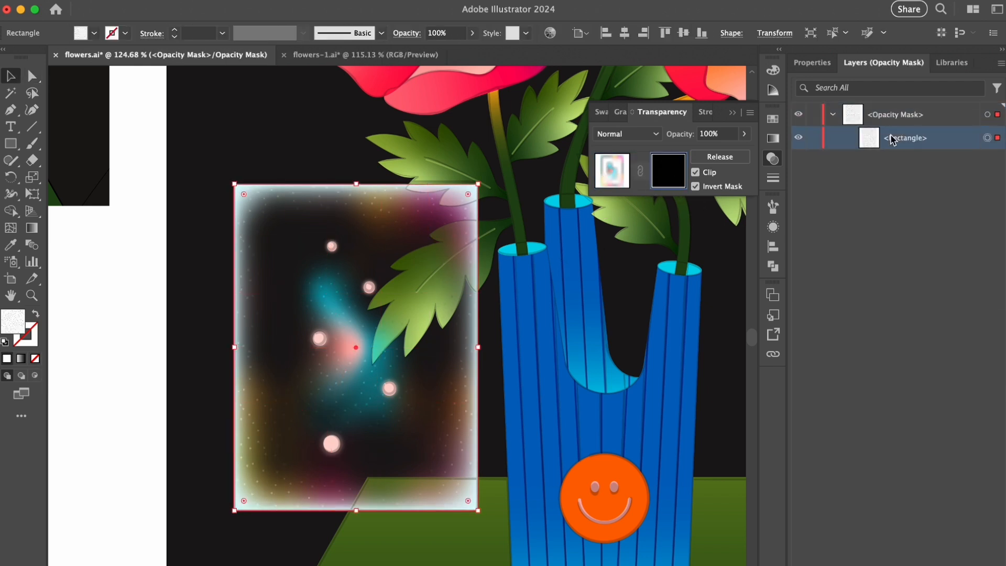
{"action": "right_click", "coordinate": [452, 247]}
{"action": "mouse_move", "coordinate": [393, 521]}
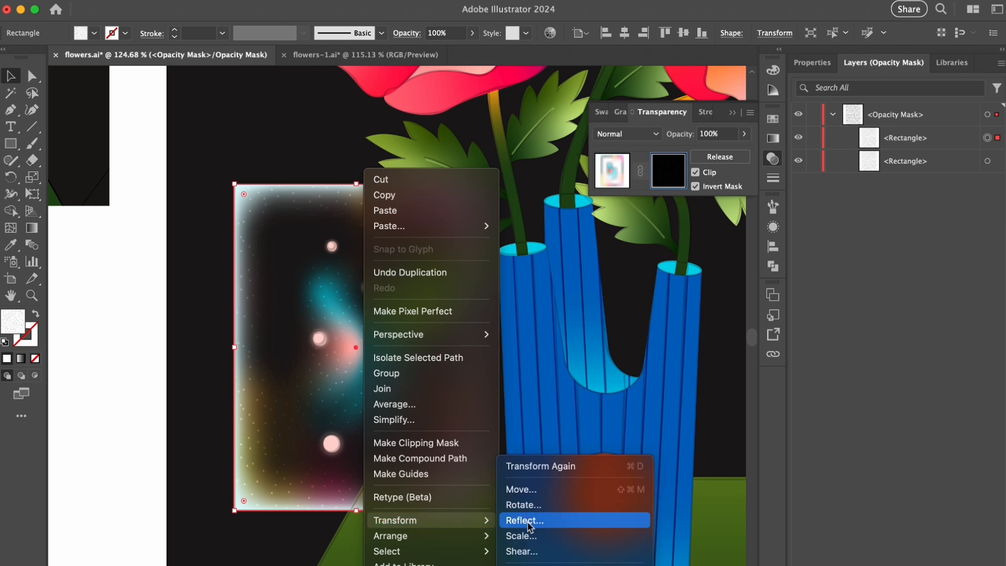
{"action": "left_click", "coordinate": [521, 535]}
{"action": "left_click", "coordinate": [853, 335]}
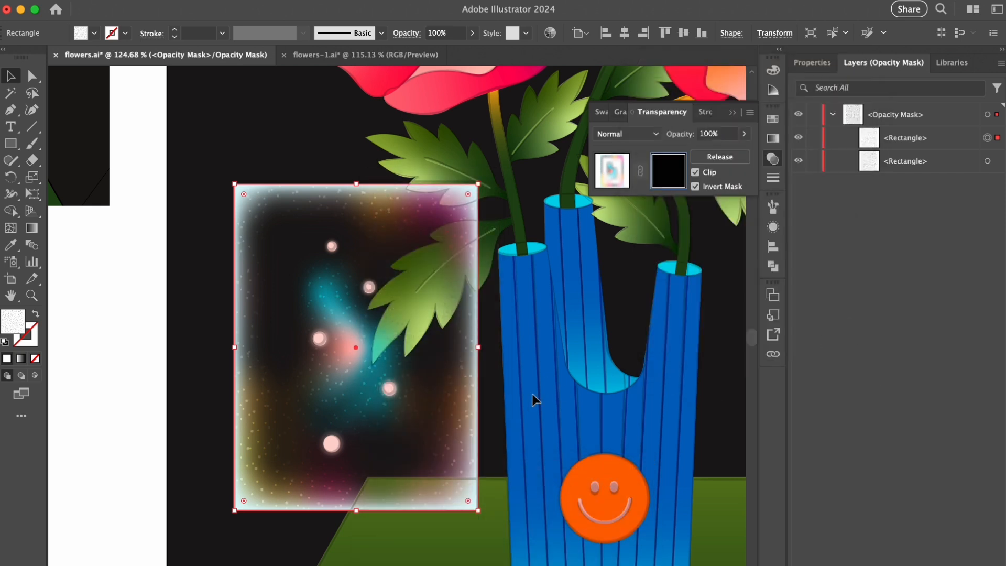
{"action": "left_click", "coordinate": [609, 178]}
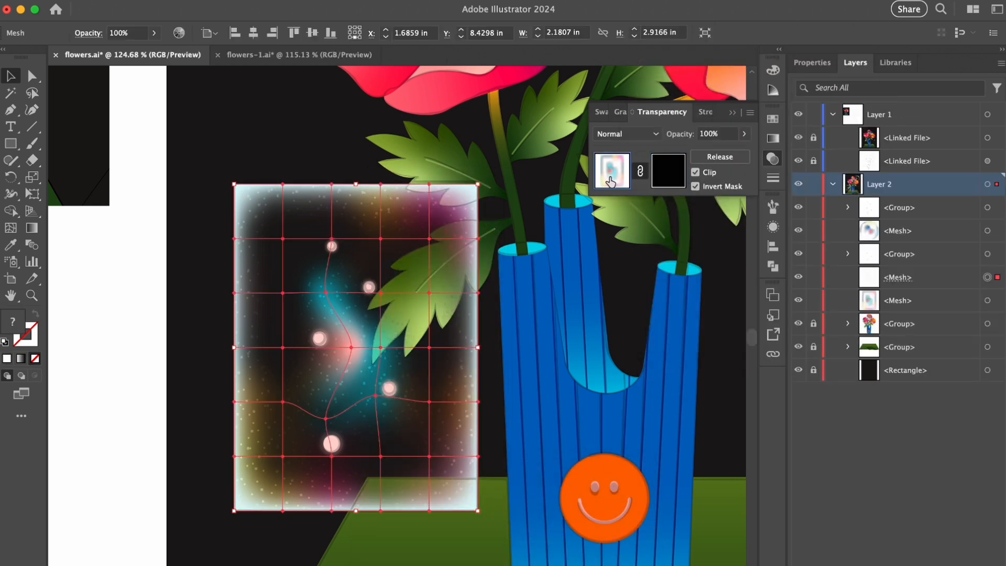
{"action": "left_click", "coordinate": [141, 312]}
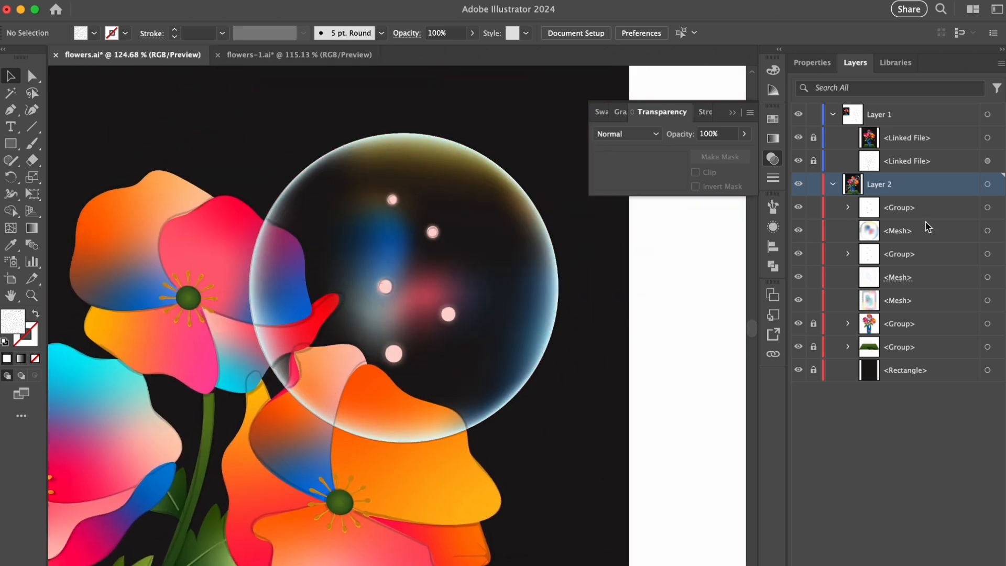
- Draw a speckled ellipse exactly covering the translucent bubble from its center and cut it to the clipboard
{"action": "left_click", "coordinate": [989, 231]}
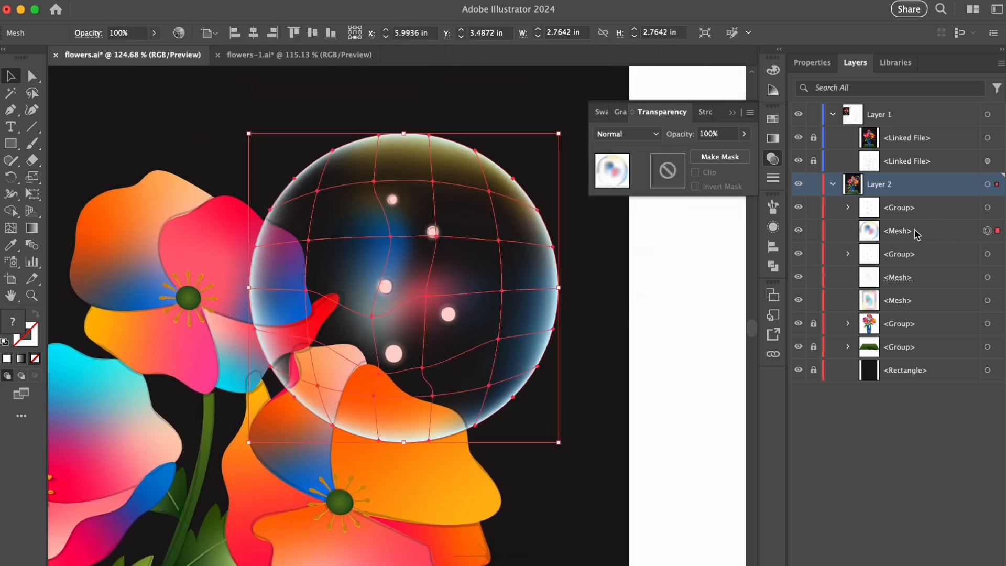
{"action": "left_click", "coordinate": [628, 267]}
{"action": "key", "text": "l"}
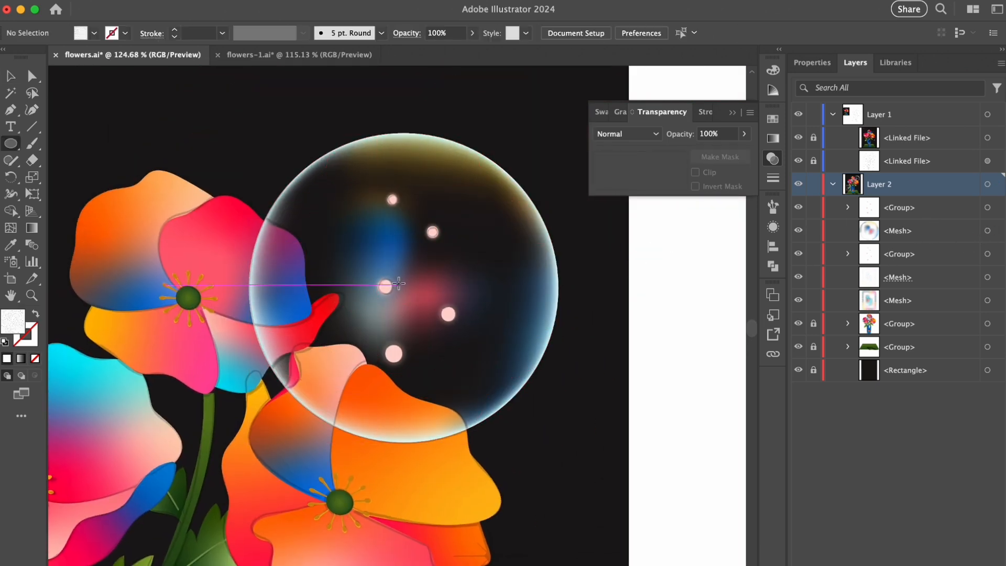
{"action": "left_click_drag", "start_coordinate": [404, 288], "coordinate": [398, 133]}
{"action": "key", "text": "v"}
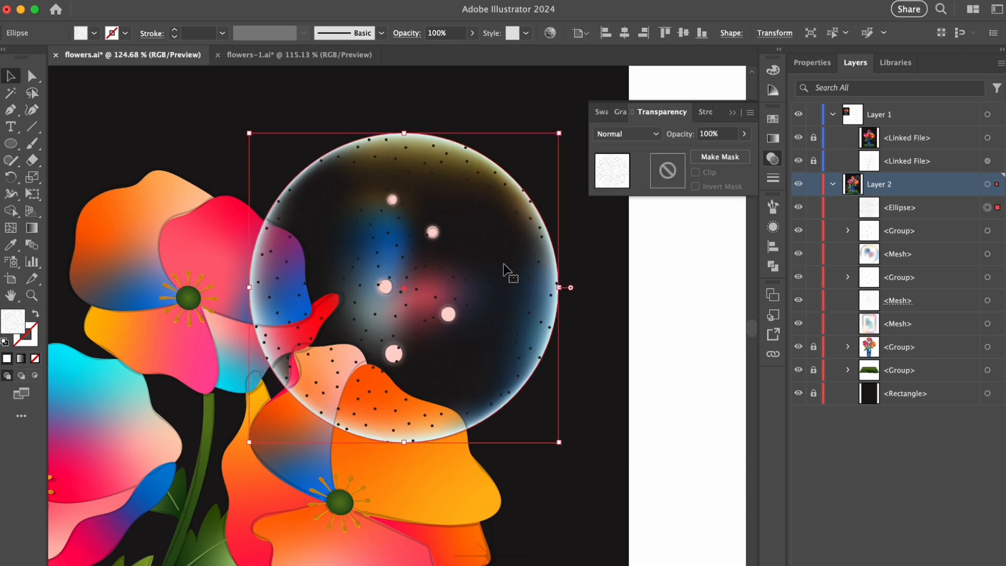
{"action": "key", "text": "Delete"}
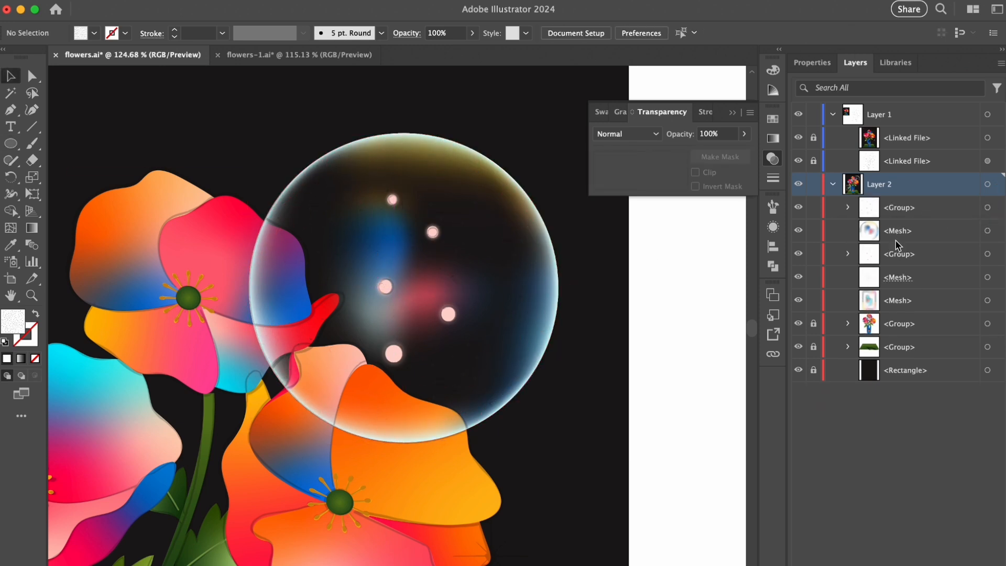
- Duplicate the bubble's mesh in place and give it a clipped, inverted opacity mask containing the cut speckled ellipse
{"action": "left_click_drag", "start_coordinate": [895, 240], "coordinate": [896, 230]}
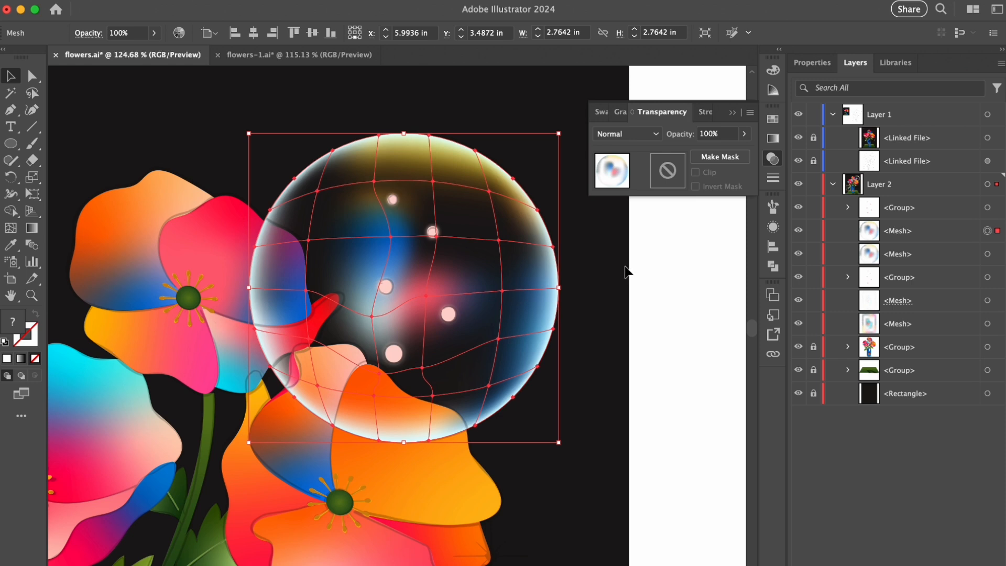
{"action": "left_click", "coordinate": [720, 156]}
{"action": "left_click", "coordinate": [695, 186]}
{"action": "left_click", "coordinate": [671, 178]}
{"action": "key", "text": "ctrl+f"}
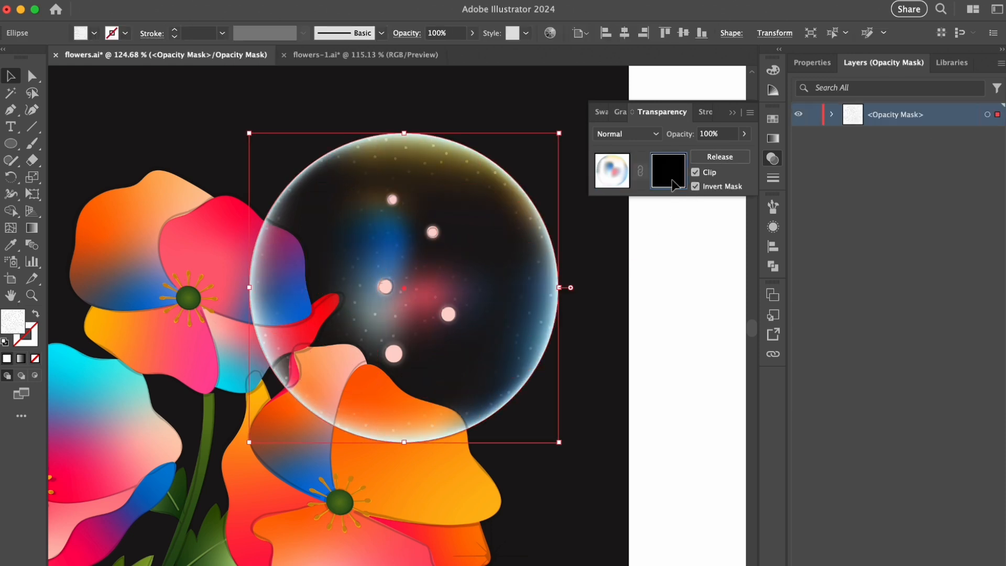
- Duplicate the ellipse inside the bubble's mask, scale the copy's pattern to 150%, and return to the artwork
{"action": "left_click", "coordinate": [833, 115]}
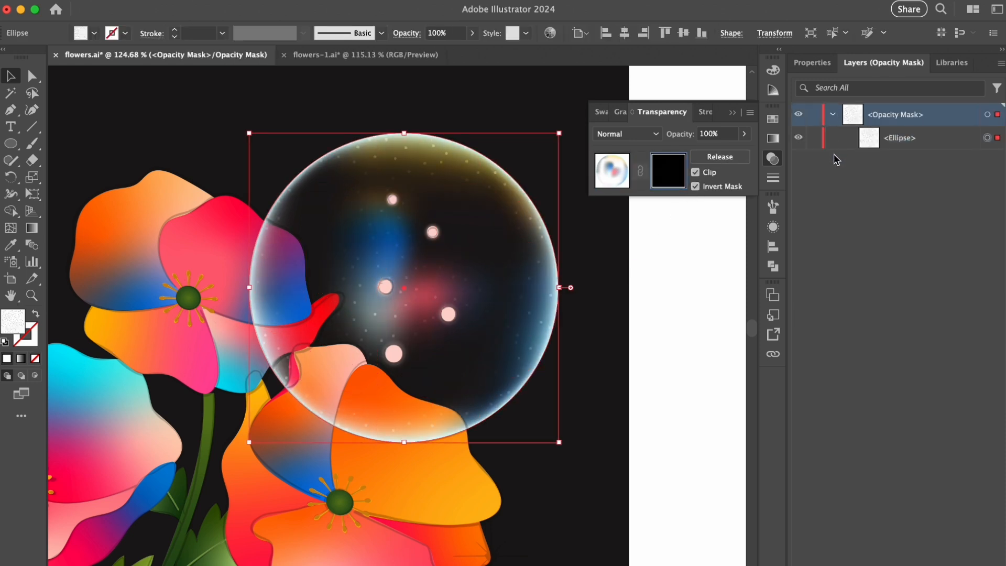
{"action": "right_click", "coordinate": [449, 225]}
{"action": "mouse_move", "coordinate": [495, 524]}
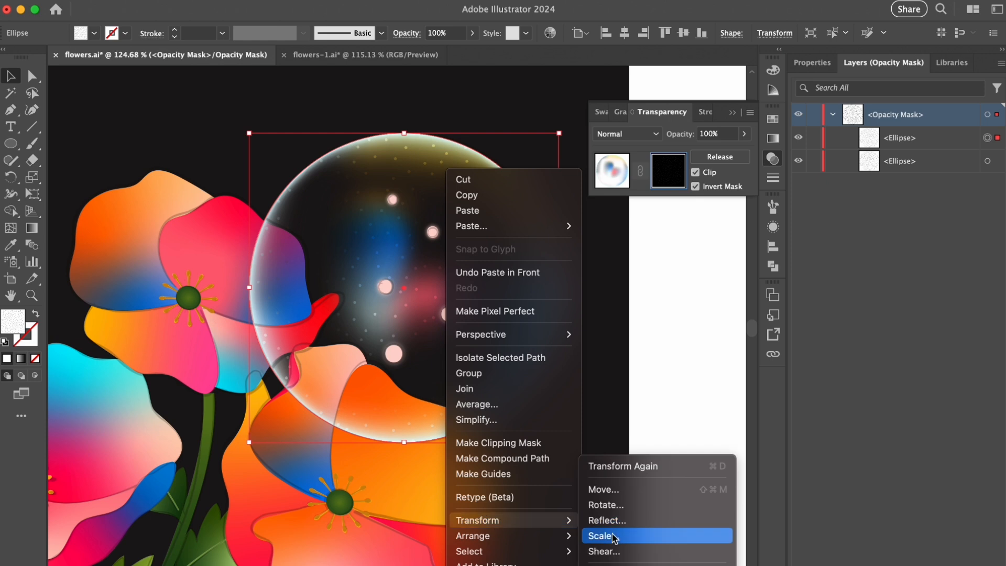
{"action": "left_click", "coordinate": [610, 535]}
{"action": "type", "text": "150"}
{"action": "left_click", "coordinate": [825, 328]}
{"action": "left_click", "coordinate": [614, 172]}
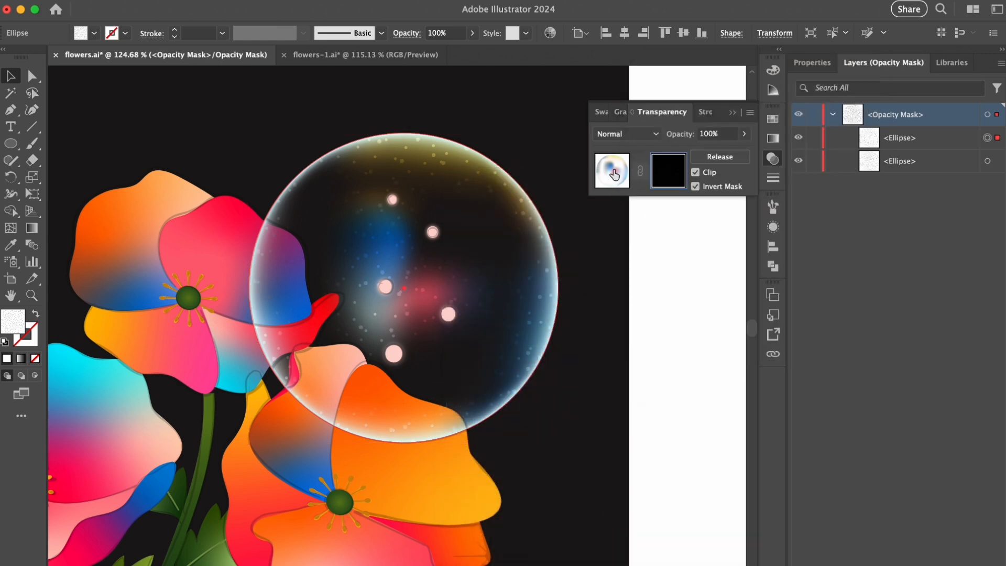
{"action": "key", "text": "super+shift+a"}
{"action": "left_click", "coordinate": [735, 112]}
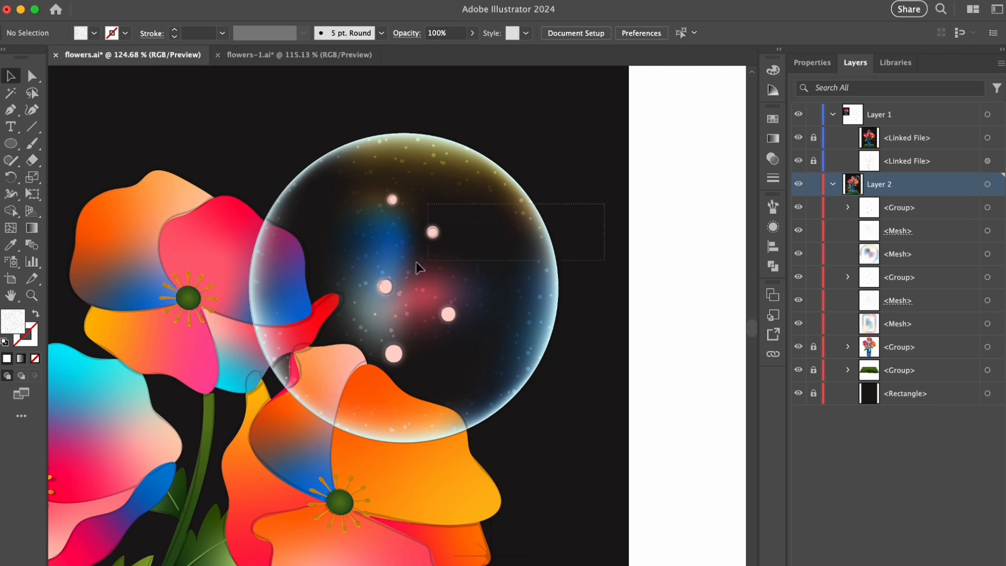
- Group the bubble's meshes with its glowing dots, and group the rectangular panel's meshes with its dots as well
{"action": "left_click_drag", "start_coordinate": [419, 268], "coordinate": [371, 292]}
{"action": "key", "text": "super+g"}
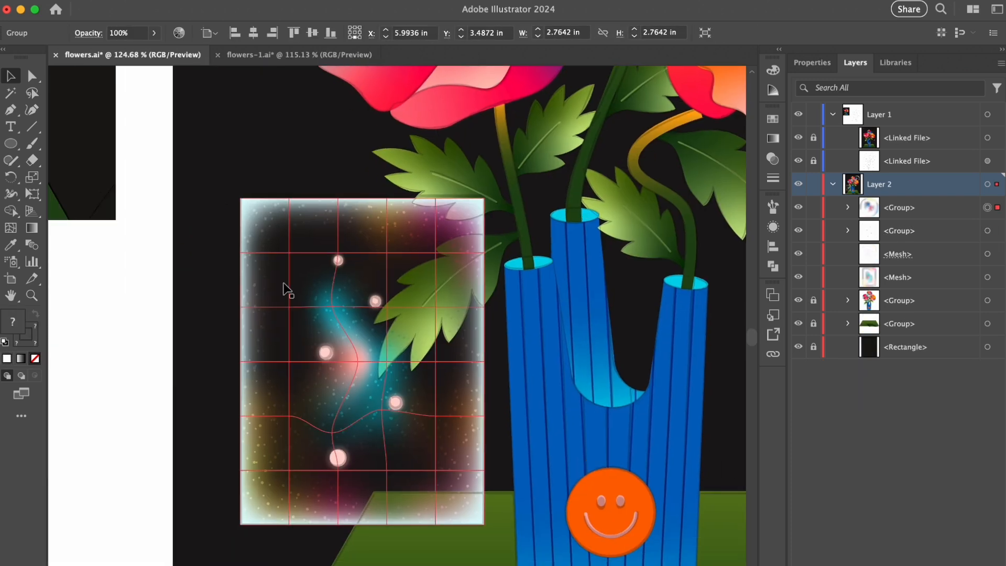
{"action": "left_click_drag", "start_coordinate": [204, 238], "coordinate": [347, 409]}
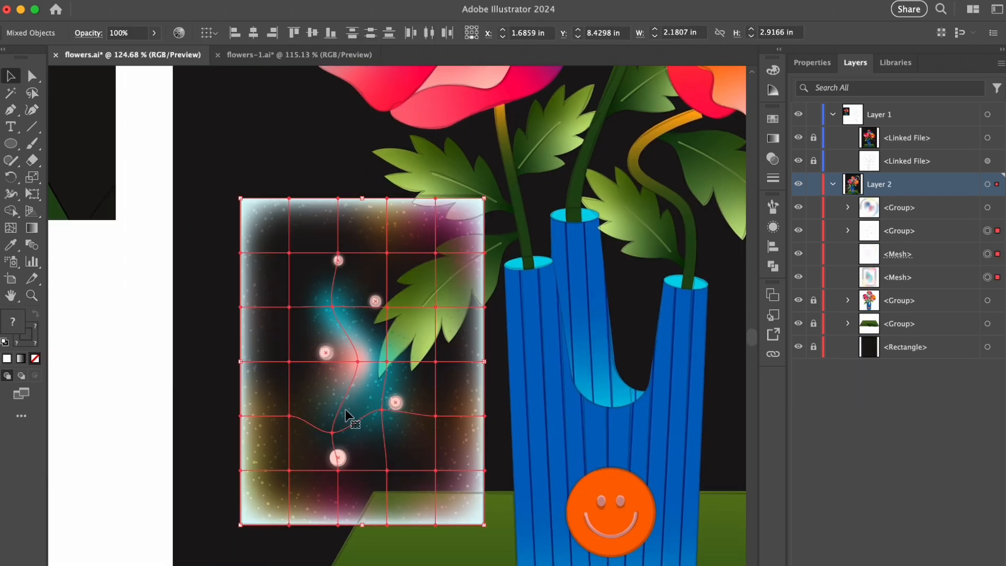
{"action": "key", "text": "super+g"}
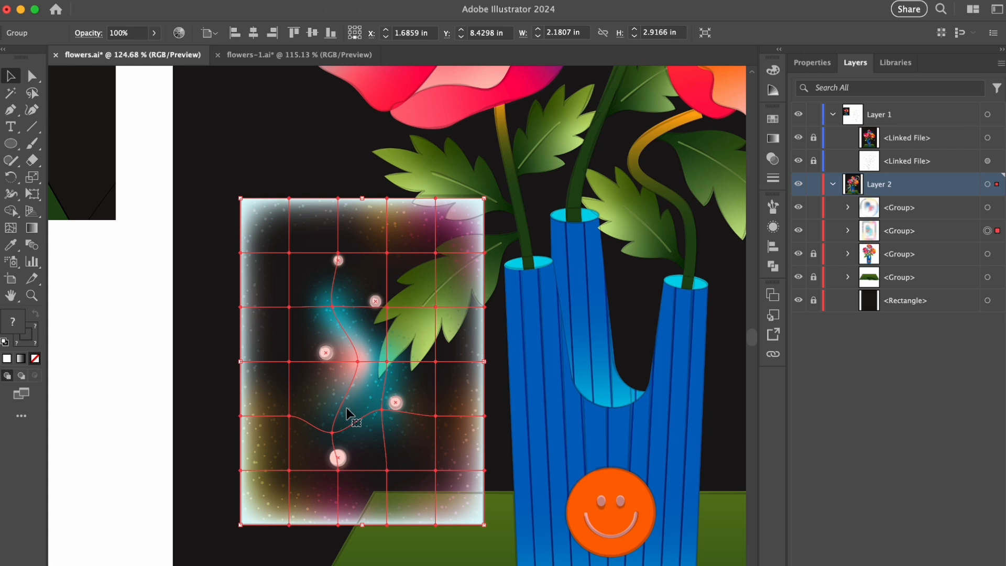
{"action": "left_click", "coordinate": [161, 326]}
- Draw a small four-pointed light pink star over the sketched sparkle on the edge of the red petal
{"action": "left_click_drag", "start_coordinate": [449, 294], "coordinate": [315, 308]}
{"action": "left_click_drag", "start_coordinate": [479, 215], "coordinate": [436, 327]}
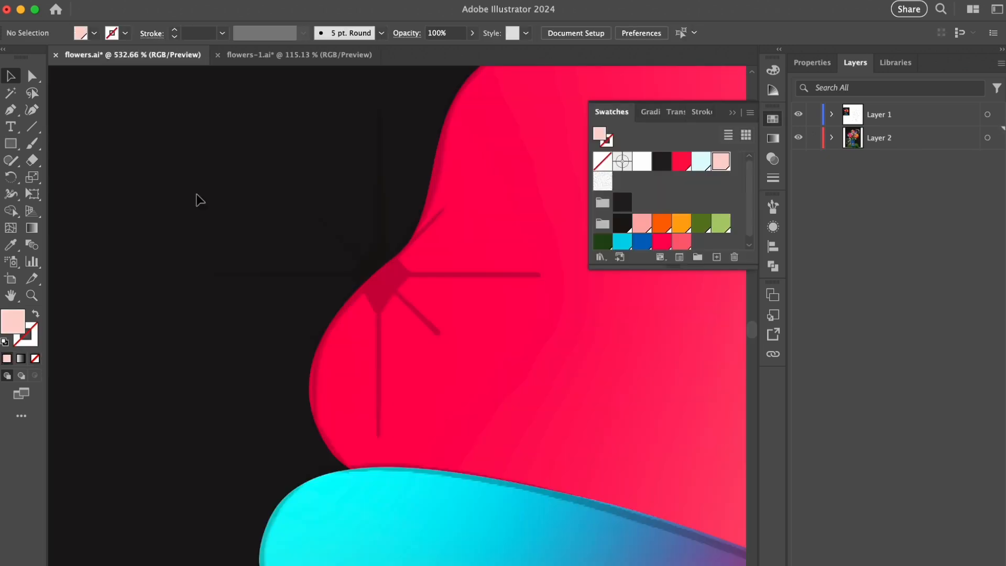
{"action": "left_click_drag", "start_coordinate": [11, 143], "coordinate": [56, 216]}
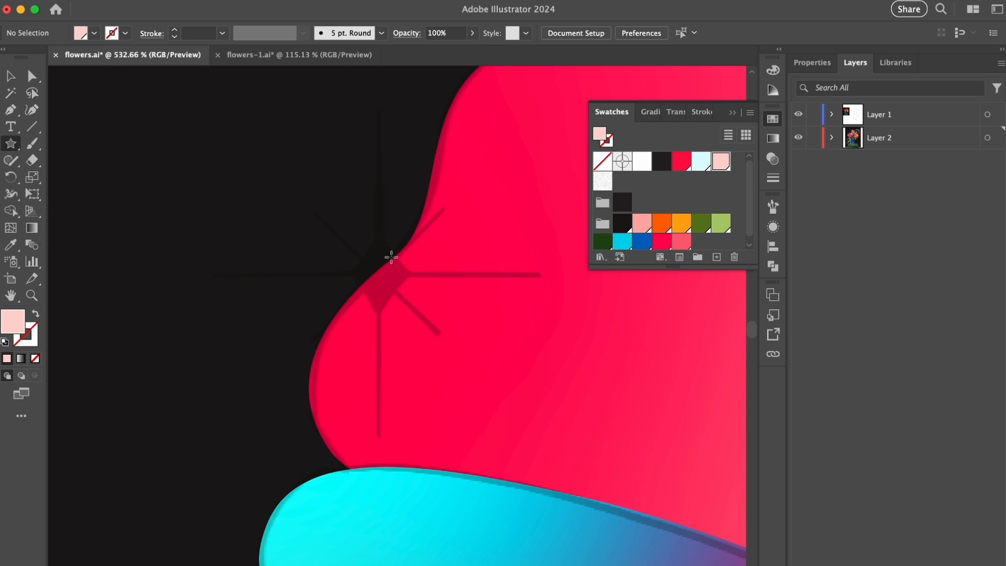
{"action": "left_click_drag", "start_coordinate": [369, 252], "coordinate": [375, 297]}
- Curve the star's inner corners smoothly and reshape it into a narrow diamond centered on the sketched sparkle
{"action": "key", "text": "a"}
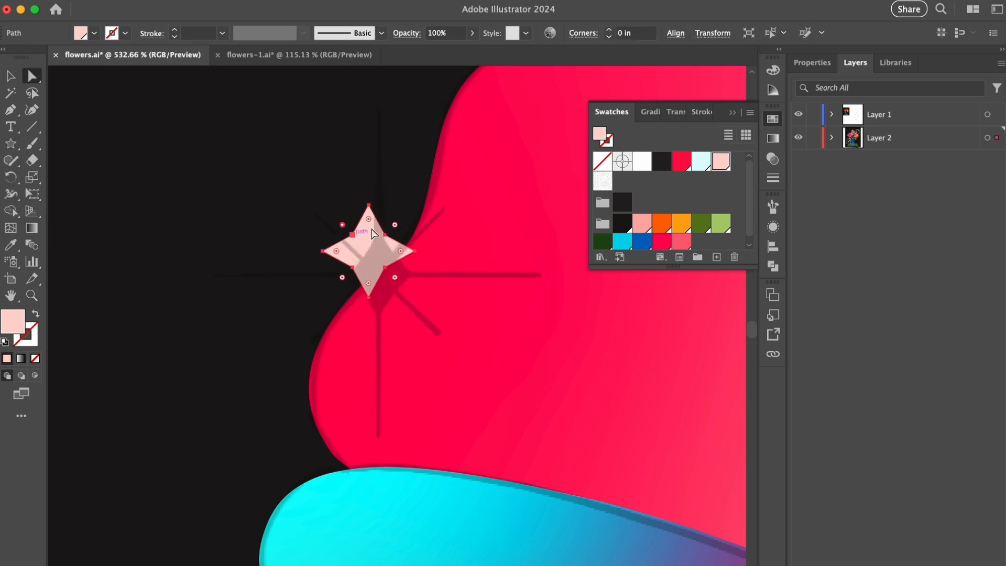
{"action": "left_click_drag", "start_coordinate": [341, 279], "coordinate": [271, 372]}
{"action": "left_click_drag", "start_coordinate": [215, 234], "coordinate": [345, 261]}
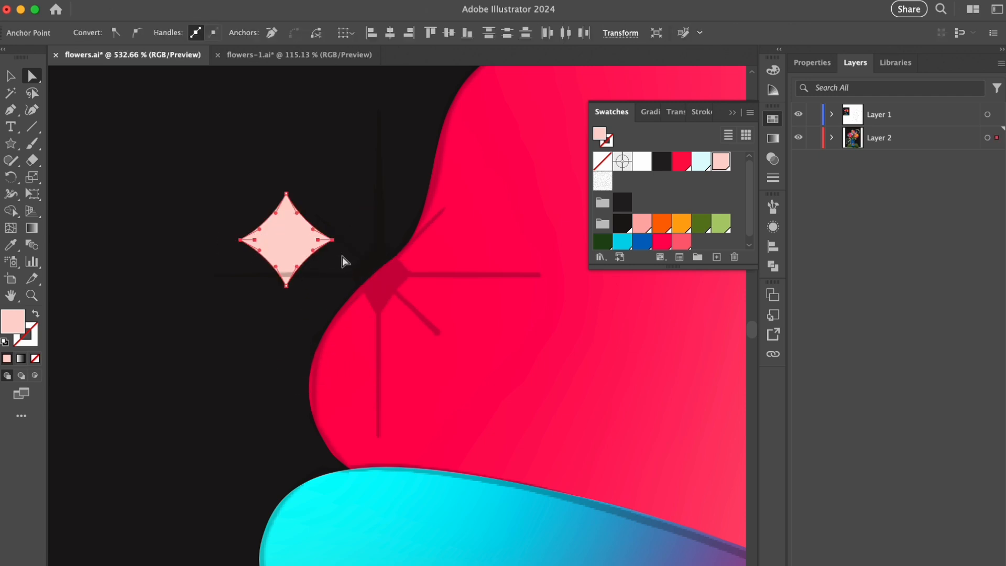
{"action": "left_click_drag", "start_coordinate": [245, 239], "coordinate": [384, 307]}
{"action": "key", "text": "v"}
{"action": "left_click", "coordinate": [378, 227]}
{"action": "left_click", "coordinate": [266, 257]}
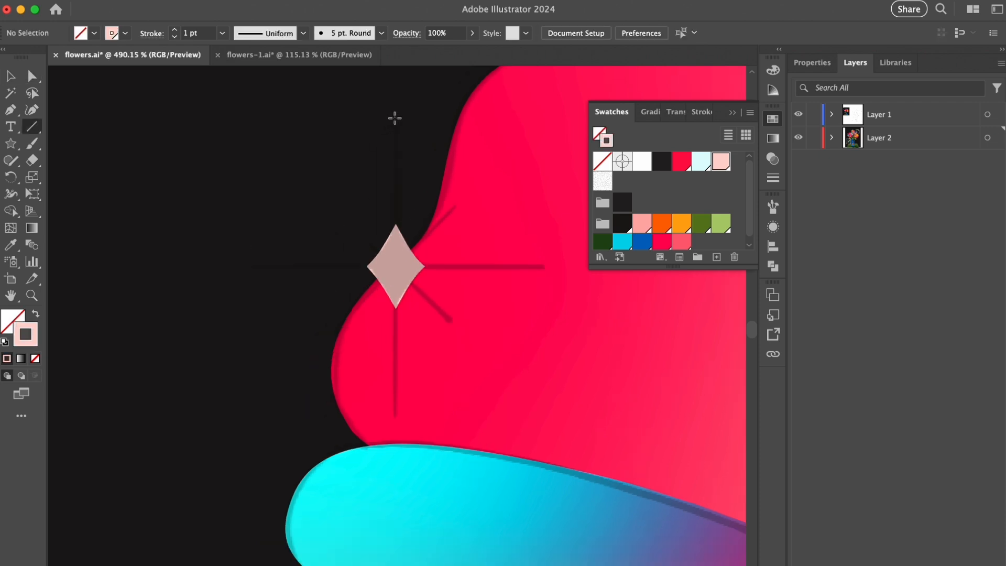
- Draw a vertical light pink line about 0.69 in long through the diamond and taper both ends with the Width tool
{"action": "left_click_drag", "start_coordinate": [395, 118], "coordinate": [395, 364]}
{"action": "key", "text": "shift+w"}
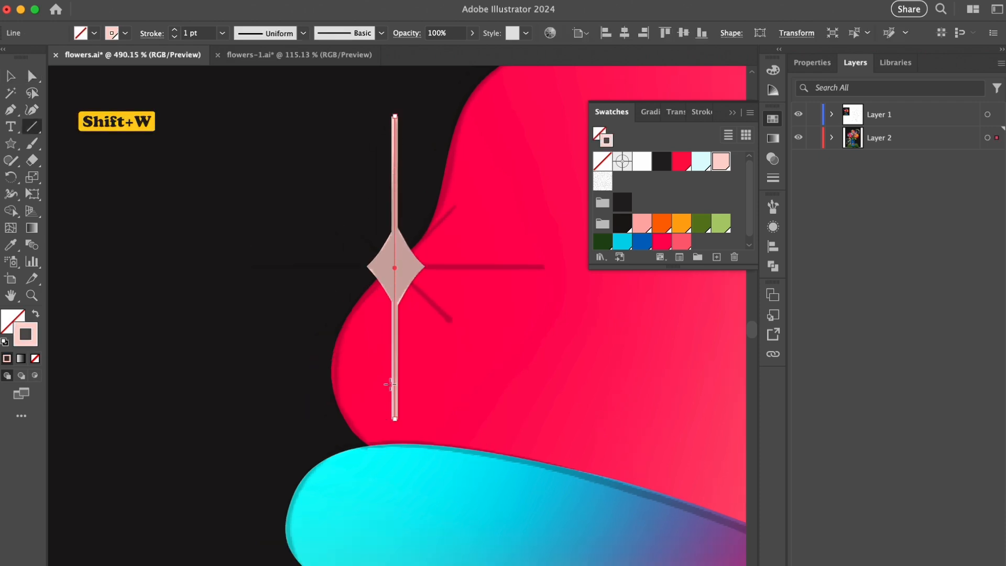
{"action": "key", "text": "shift+w"}
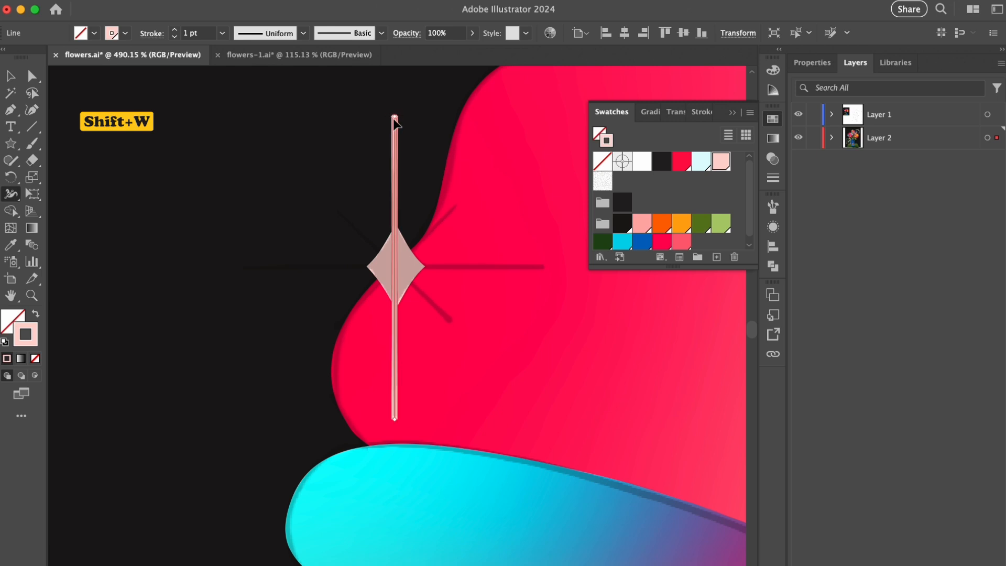
{"action": "left_click_drag", "start_coordinate": [396, 260], "coordinate": [397, 261]}
{"action": "left_click_drag", "start_coordinate": [398, 419], "coordinate": [394, 419]}
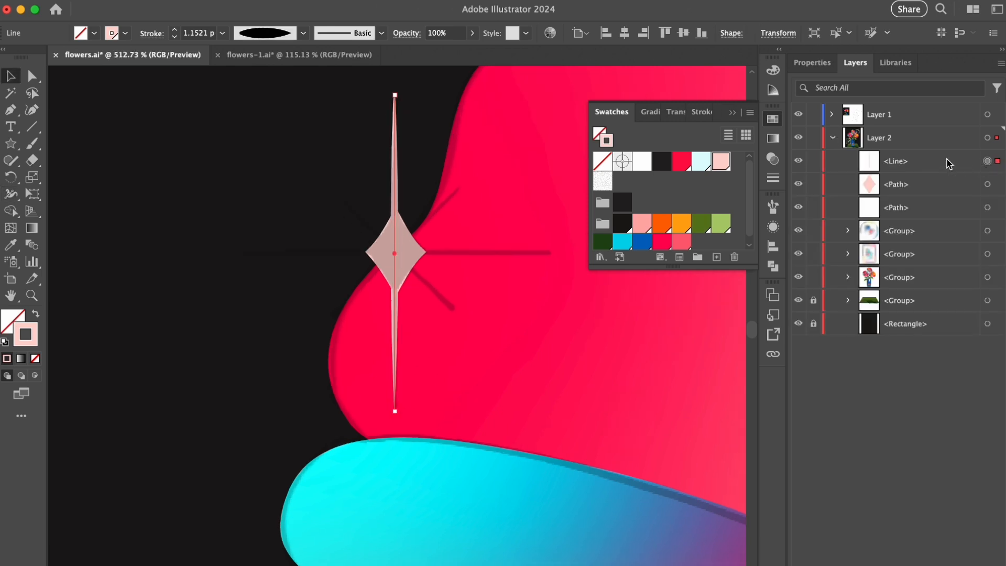
- Duplicate the tapered line in place, rotate the copy 90° to horizontal, and group both lines into a cross
{"action": "key", "text": "super+f"}
{"action": "left_click_drag", "start_coordinate": [314, 119], "coordinate": [220, 223]}
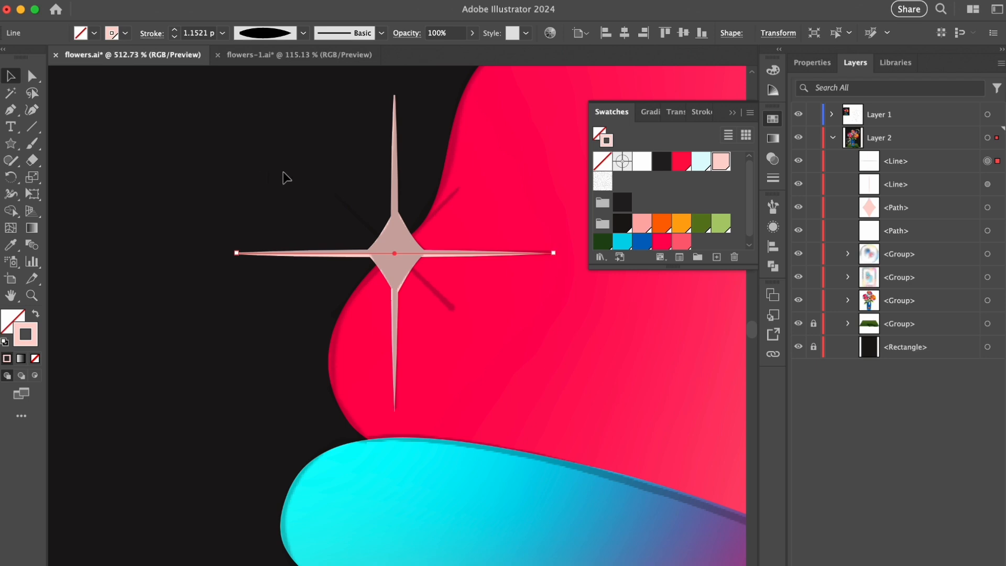
{"action": "left_click", "coordinate": [321, 212]}
{"action": "left_click", "coordinate": [352, 255]}
{"action": "left_click", "coordinate": [396, 195], "text": "shift"}
{"action": "key", "text": "super+g"}
- Paste a copy of the cross in place behind the original and rotate it 45° to form diagonal rays
{"action": "key", "text": "super+c"}
{"action": "key", "text": "super+b"}
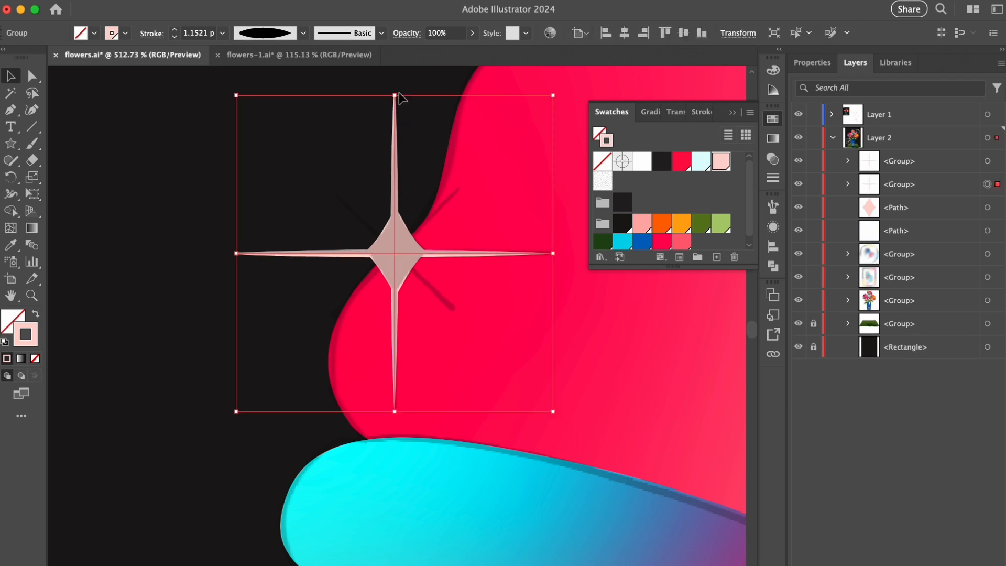
{"action": "left_click_drag", "start_coordinate": [506, 231], "coordinate": [481, 180]}
{"action": "mouse_move", "coordinate": [506, 140]}
{"action": "left_mouse_down"}
{"action": "mouse_move", "coordinate": [476, 185]}
{"action": "mouse_move", "coordinate": [471, 178]}
{"action": "left_mouse_up"}
{"action": "key", "text": "super+z"}
{"action": "left_click", "coordinate": [225, 181]}
- Disable scaling of strokes and effects, and shrink the diagonal cross about its center to about 0.29 in wide
{"action": "left_click", "coordinate": [815, 67]}
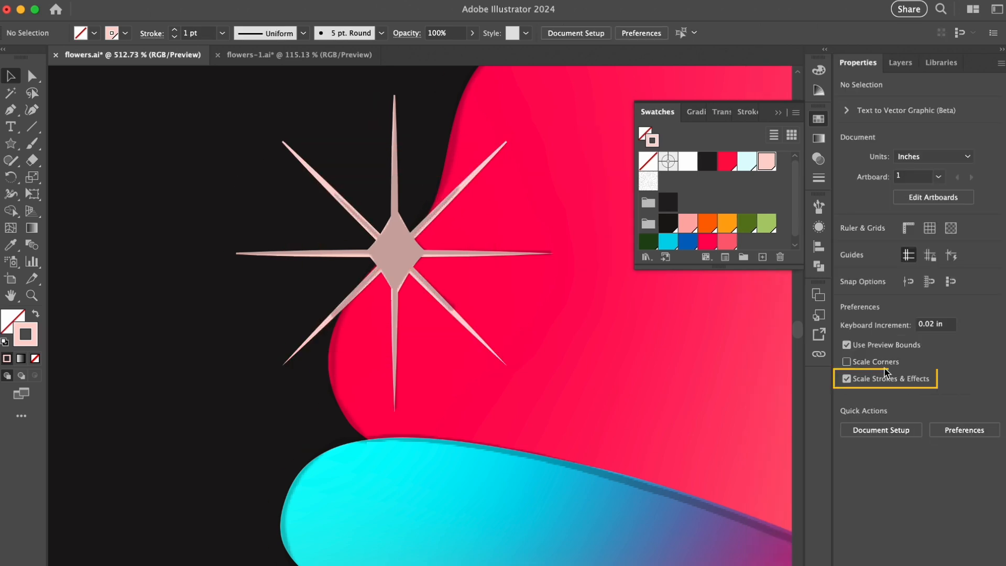
{"action": "left_click", "coordinate": [456, 210]}
{"action": "left_click_drag", "start_coordinate": [506, 140], "coordinate": [474, 190]}
- Set the stroke weight of both the diagonal cross and the upright cross to 1 pt
{"action": "left_click", "coordinate": [747, 111]}
{"action": "left_click", "coordinate": [745, 134]}
{"action": "left_click", "coordinate": [763, 195]}
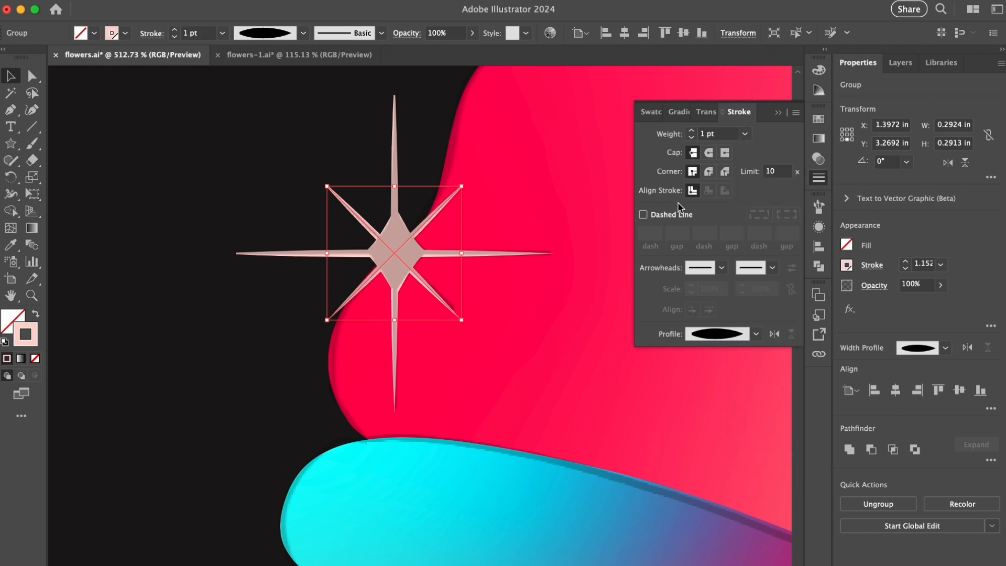
{"action": "left_click", "coordinate": [396, 160]}
{"action": "left_click", "coordinate": [744, 135]}
{"action": "left_click", "coordinate": [763, 195]}
{"action": "left_click", "coordinate": [157, 214]}
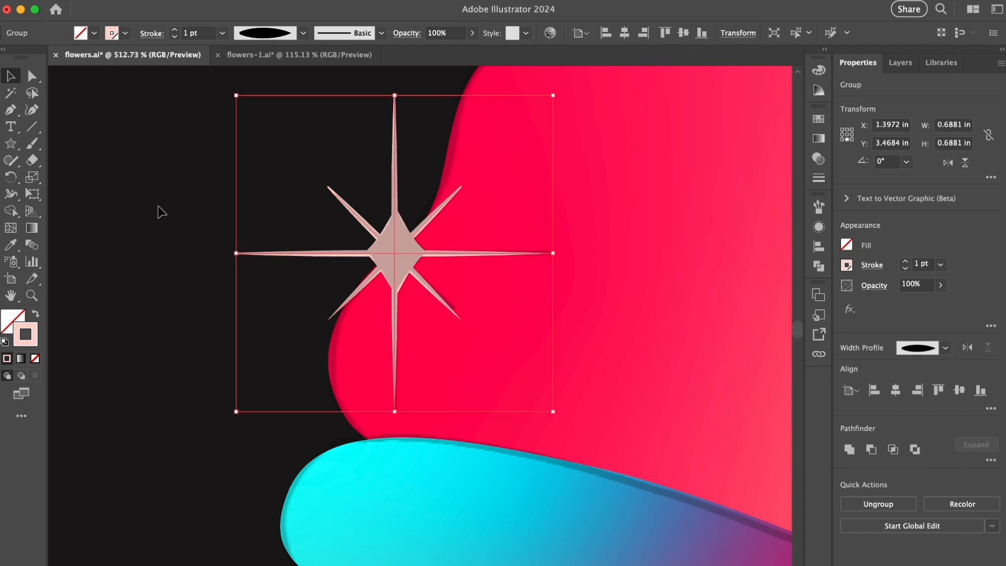
- Group the two crosses, duplicate the group in place, and apply a slight Gaussian Blur to the copy behind
{"action": "left_click", "coordinate": [389, 210]}
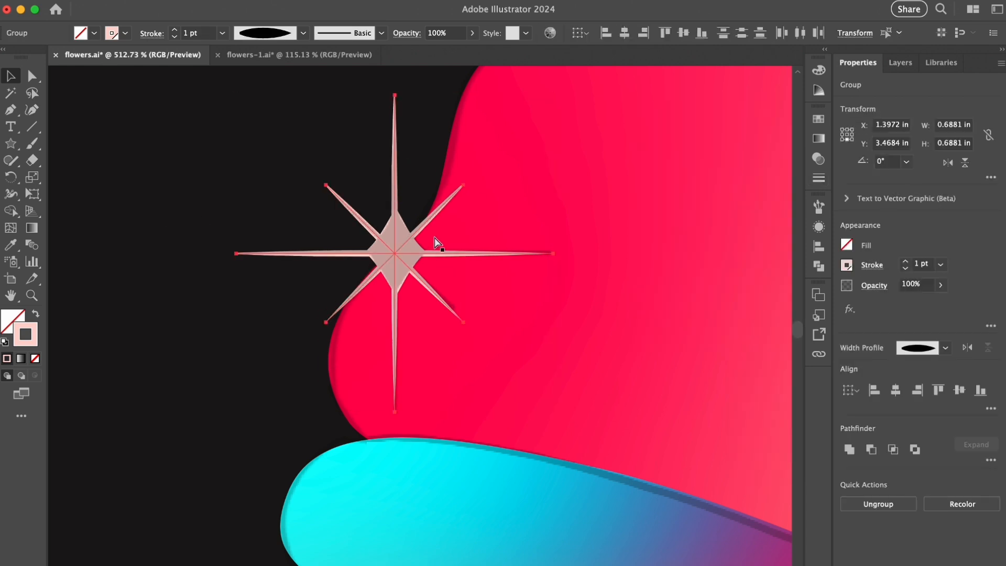
{"action": "left_click", "coordinate": [910, 65]}
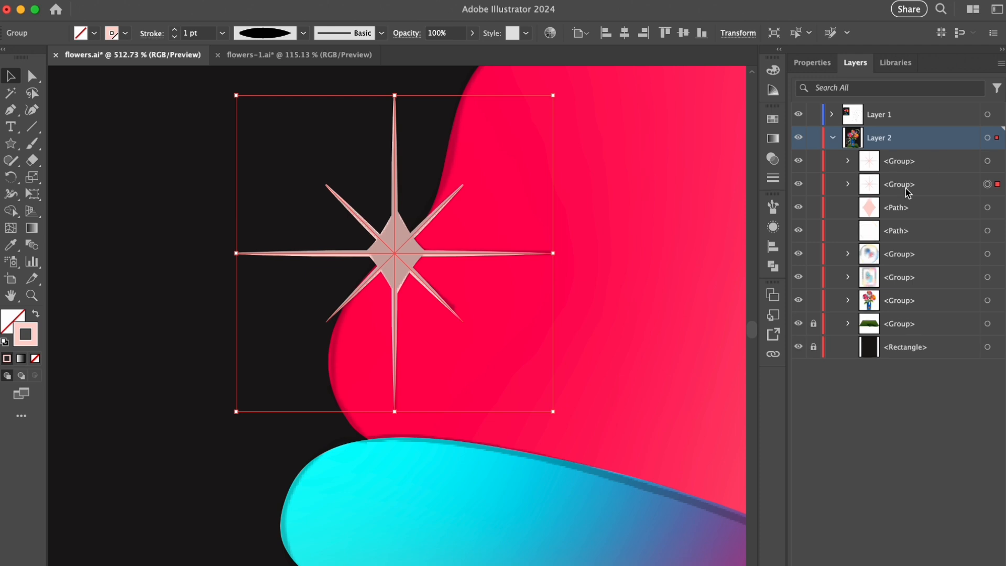
{"action": "left_click", "coordinate": [340, 1]}
{"action": "left_click", "coordinate": [356, 23]}
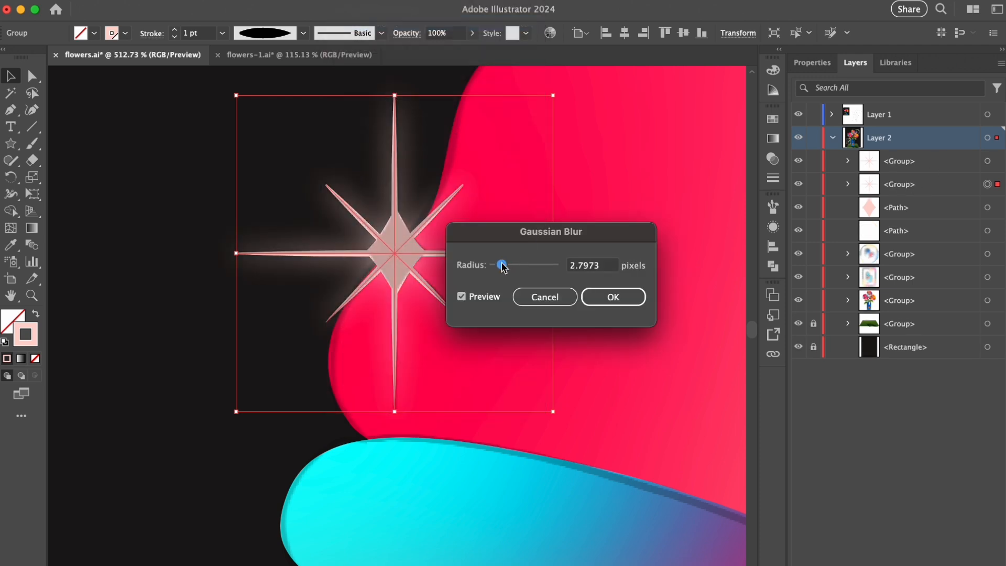
{"action": "left_click_drag", "start_coordinate": [502, 267], "coordinate": [502, 269]}
{"action": "left_click", "coordinate": [603, 295]}
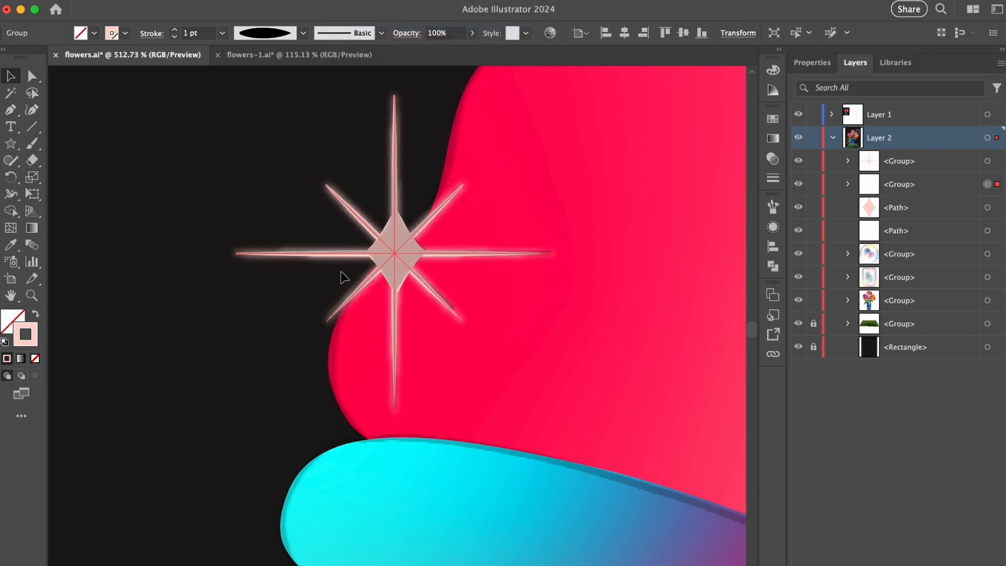
- Adjust the Gaussian Blur on the rear copy of the starburst rays
{"action": "left_click", "coordinate": [770, 228]}
{"action": "left_click", "coordinate": [658, 262]}
{"action": "key", "text": "Return"}
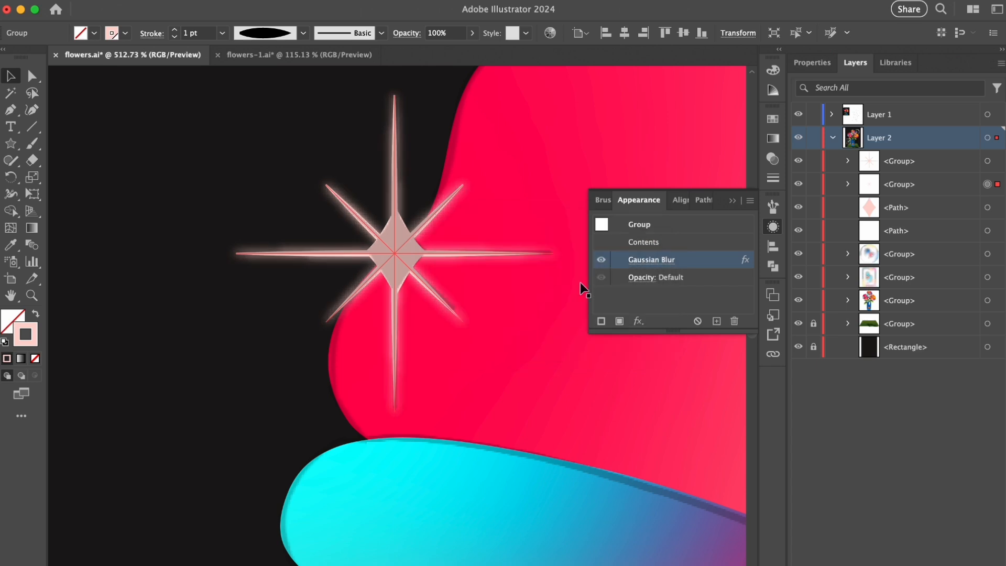
{"action": "left_click", "coordinate": [732, 201]}
- Duplicate the starburst's central diamond in place and apply a Gaussian Blur to the copy behind it
{"action": "left_click", "coordinate": [160, 214]}
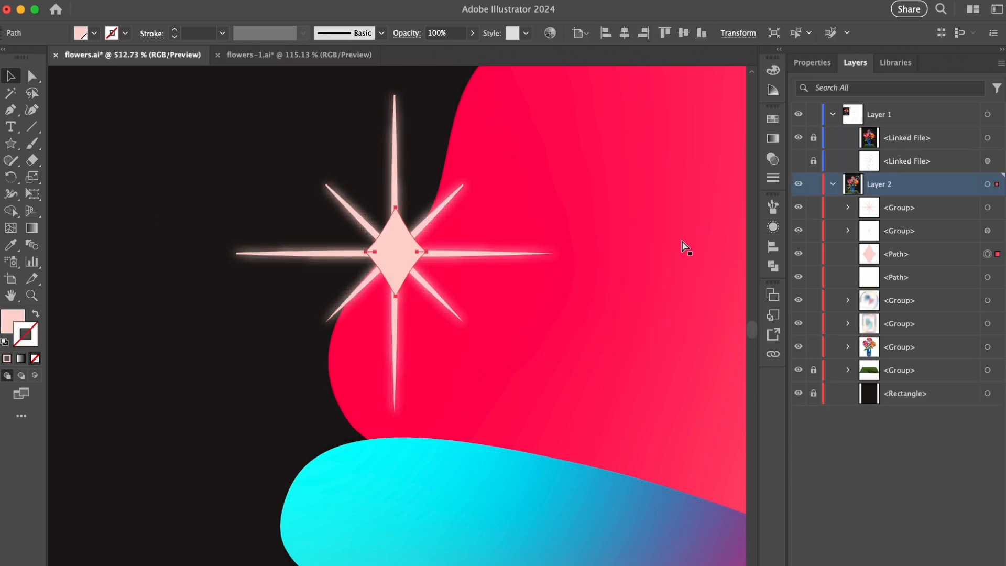
{"action": "key", "text": "super+b"}
{"action": "left_click", "coordinate": [367, 22]}
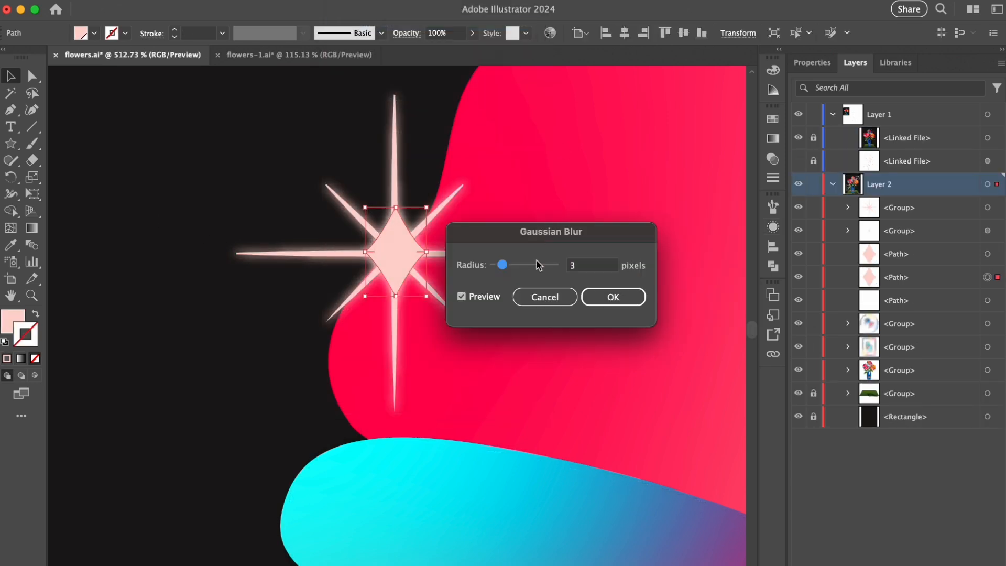
{"action": "left_click", "coordinate": [614, 298]}
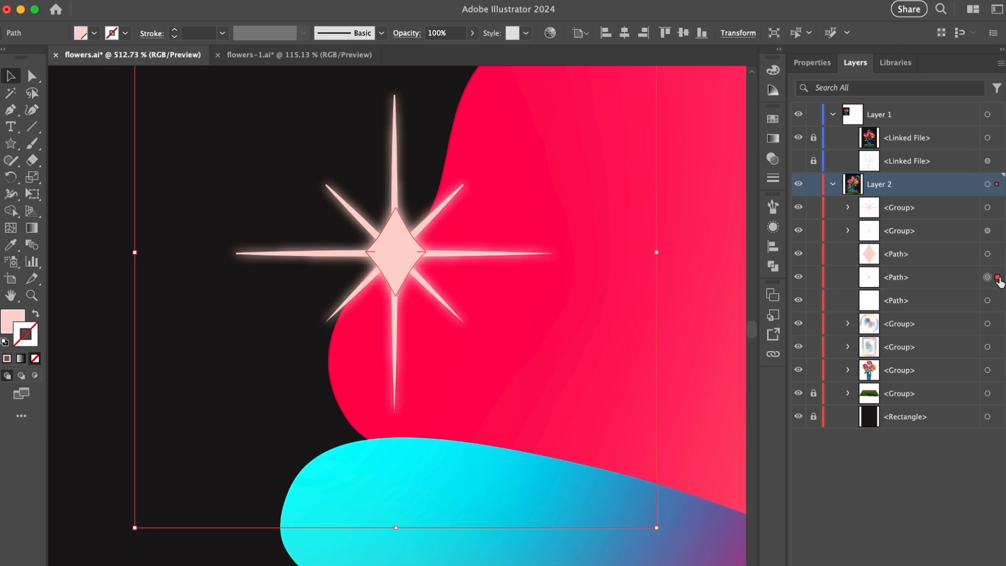
- Group the starburst's rays, diamond and blurred copies into a single sparkle
{"action": "left_click", "coordinate": [988, 208], "text": "shift"}
{"action": "left_click", "coordinate": [987, 278], "text": "shift"}
{"action": "key", "text": "super+g"}
{"action": "left_click_drag", "start_coordinate": [417, 262], "coordinate": [343, 299]}
{"action": "left_click_drag", "start_coordinate": [509, 191], "coordinate": [392, 276]}
- Show the linked sketch and place copies of the sparkle on the sketched star positions, making four sparkles around the flowers
{"action": "left_click", "coordinate": [799, 161]}
{"action": "left_click_drag", "start_coordinate": [403, 204], "coordinate": [351, 218]}
{"action": "left_click_drag", "start_coordinate": [196, 490], "coordinate": [363, 195]}
{"action": "left_click_drag", "start_coordinate": [347, 170], "coordinate": [394, 183]}
{"action": "left_click_drag", "start_coordinate": [394, 221], "coordinate": [404, 229]}
{"action": "left_click_drag", "start_coordinate": [647, 234], "coordinate": [640, 234]}
{"action": "left_click_drag", "start_coordinate": [434, 203], "coordinate": [293, 232]}
{"action": "left_click_drag", "start_coordinate": [438, 224], "coordinate": [407, 179]}
{"action": "left_click_drag", "start_coordinate": [646, 356], "coordinate": [647, 356]}
{"action": "left_click_drag", "start_coordinate": [606, 343], "coordinate": [461, 260]}
{"action": "left_click_drag", "start_coordinate": [472, 259], "coordinate": [621, 275]}
{"action": "left_click_drag", "start_coordinate": [507, 299], "coordinate": [398, 341]}
{"action": "left_click_drag", "start_coordinate": [392, 356], "coordinate": [477, 191]}
{"action": "left_click_drag", "start_coordinate": [590, 147], "coordinate": [487, 441]}
{"action": "left_click_drag", "start_coordinate": [488, 441], "coordinate": [466, 416]}
{"action": "left_click_drag", "start_coordinate": [467, 144], "coordinate": [467, 123]}
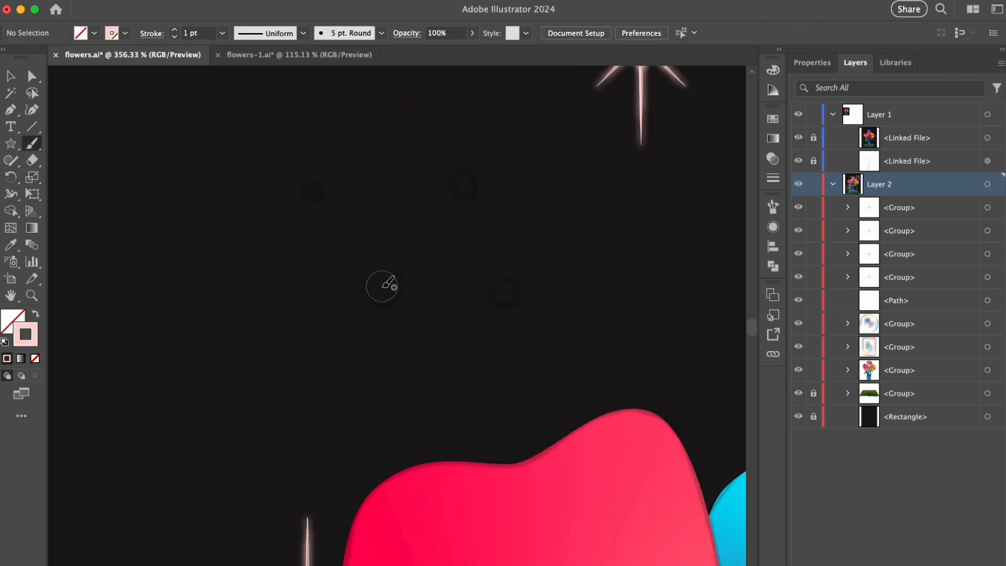
- Paint four round pale-pink dots over the sketched dots above the red flower with the Paintbrush
{"action": "left_click", "coordinate": [385, 286]}
{"action": "left_click", "coordinate": [504, 292]}
{"action": "left_click", "coordinate": [464, 184]}
{"action": "left_click", "coordinate": [313, 193]}
{"action": "key", "text": "p"}
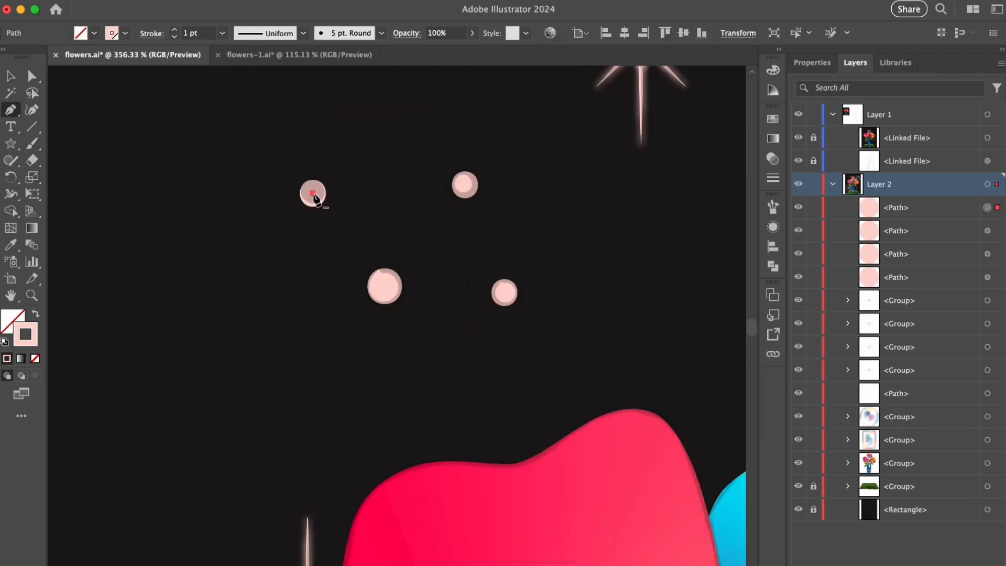
- Select the four painted dots and paste copies of them near the lower sparkle beside the vase
{"action": "key", "text": "v"}
{"action": "left_click", "coordinate": [383, 216]}
{"action": "scroll", "coordinate": [328, 186], "scroll_direction": "down", "scroll_amount": 5}
{"action": "left_click_drag", "start_coordinate": [303, 162], "coordinate": [463, 264]}
{"action": "scroll", "coordinate": [463, 264], "scroll_direction": "down", "scroll_amount": 8}
{"action": "left_click_drag", "start_coordinate": [387, 336], "coordinate": [147, 131]}
{"action": "left_click_drag", "start_coordinate": [588, 370], "coordinate": [859, 362]}
{"action": "key", "text": "super+v"}
- Arrange the copied dots over the sketched dots between the leaf and lower sparkle, using a 2 pt stroke weight for sizing
{"action": "left_click_drag", "start_coordinate": [473, 358], "coordinate": [601, 387]}
{"action": "left_click", "coordinate": [550, 393]}
{"action": "left_click_drag", "start_coordinate": [506, 382], "coordinate": [506, 402]}
{"action": "left_click_drag", "start_coordinate": [564, 308], "coordinate": [554, 239]}
{"action": "left_click_drag", "start_coordinate": [454, 316], "coordinate": [468, 303]}
{"action": "left_click", "coordinate": [222, 33]}
{"action": "left_click", "coordinate": [571, 303]}
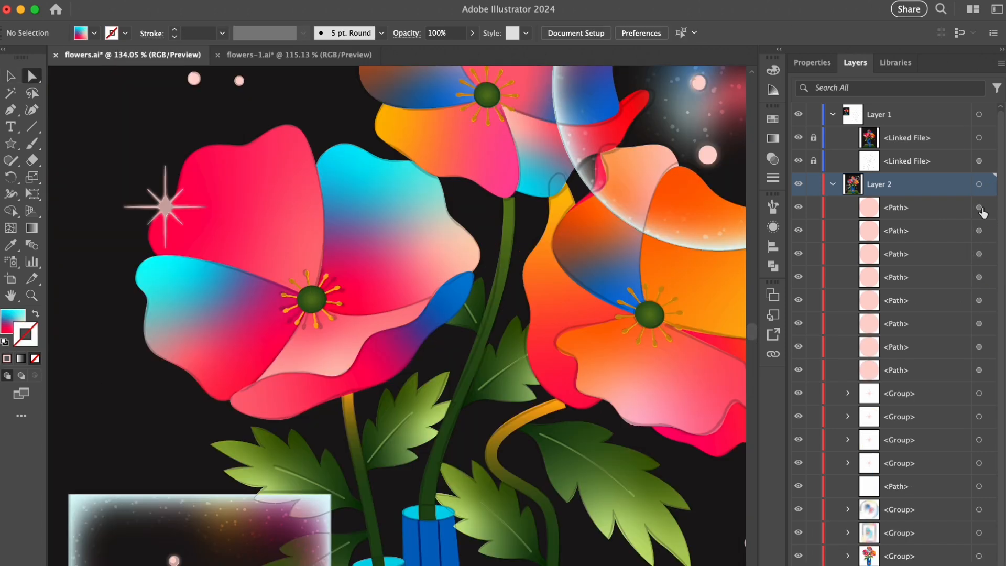
- Select all eight dot paths in Layer 2 and group them
{"action": "left_click", "coordinate": [980, 208]}
{"action": "left_click", "coordinate": [980, 231], "text": "shift"}
{"action": "left_click", "coordinate": [979, 254], "text": "shift"}
{"action": "left_click", "coordinate": [979, 277], "text": "shift"}
{"action": "left_click", "coordinate": [979, 324], "text": "shift"}
{"action": "left_click", "coordinate": [979, 370], "text": "shift"}
{"action": "key", "text": "super+g"}
- Group the dot group together with the four sparkle groups, and select the separate path beneath the new group
{"action": "key", "text": "v"}
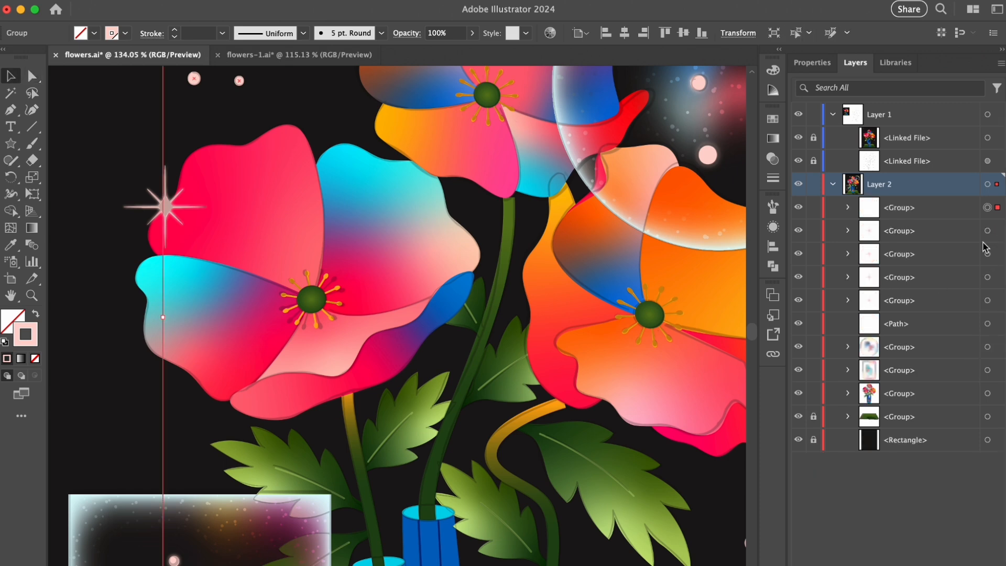
{"action": "left_click", "coordinate": [988, 231], "text": "shift"}
{"action": "left_click", "coordinate": [988, 254], "text": "shift"}
{"action": "left_click", "coordinate": [988, 277], "text": "shift"}
{"action": "left_click", "coordinate": [987, 301], "text": "shift"}
{"action": "left_click_drag", "start_coordinate": [438, 315], "coordinate": [335, 314]}
{"action": "key", "text": "super+g"}
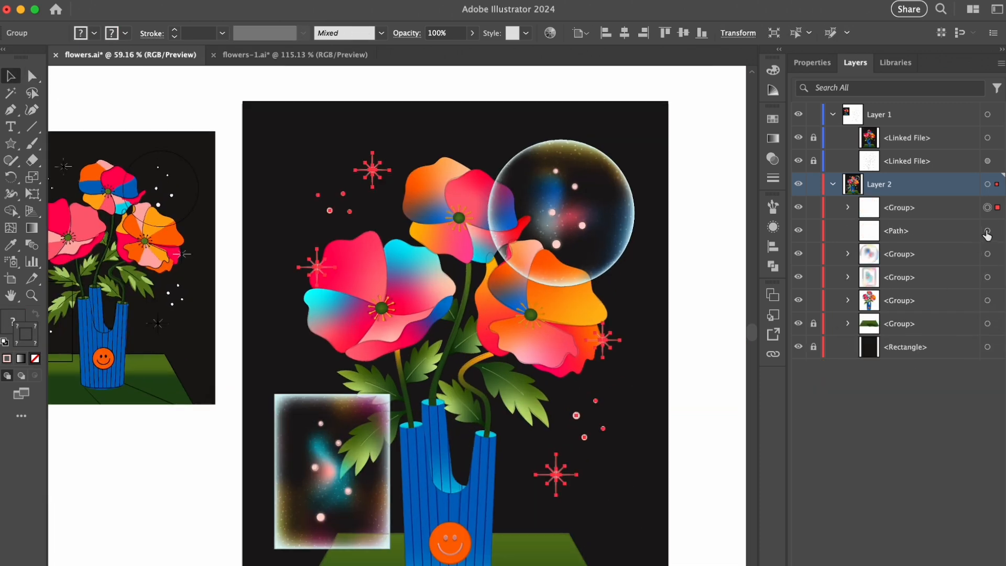
{"action": "left_click", "coordinate": [987, 231]}
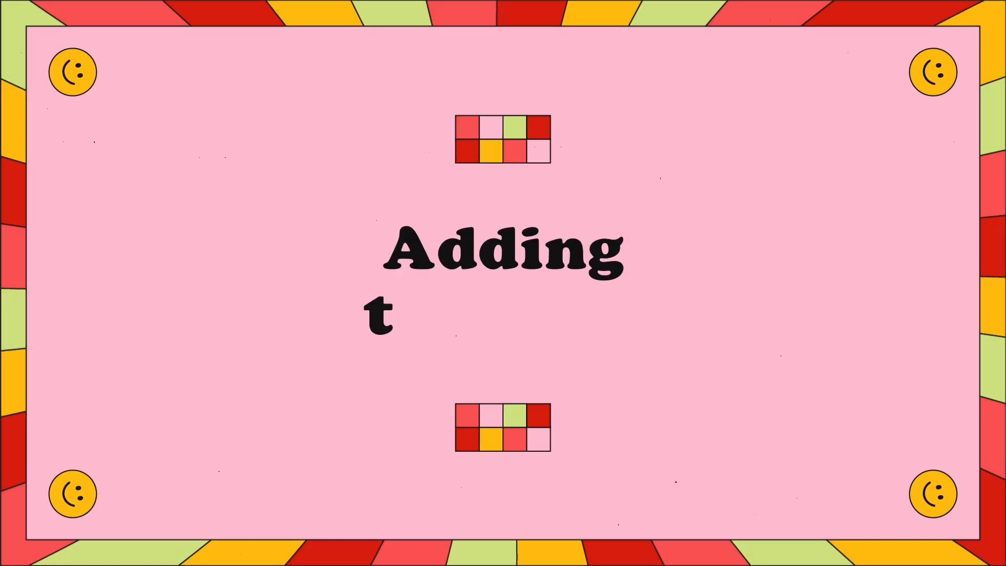
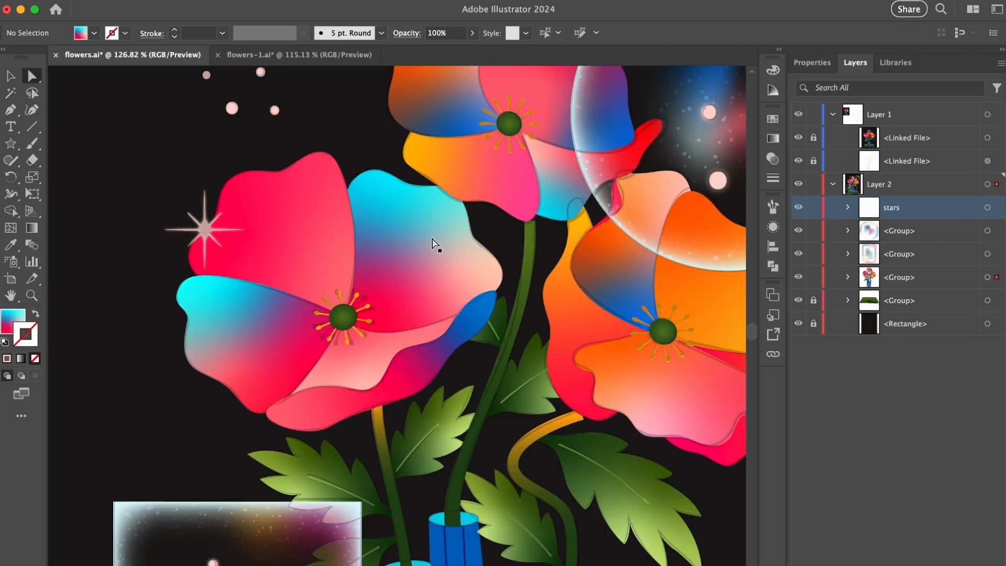
- Paste a copy of the left flower's cyan petal in front of itself and open the Grain texture effect for it
{"action": "left_click", "coordinate": [434, 244]}
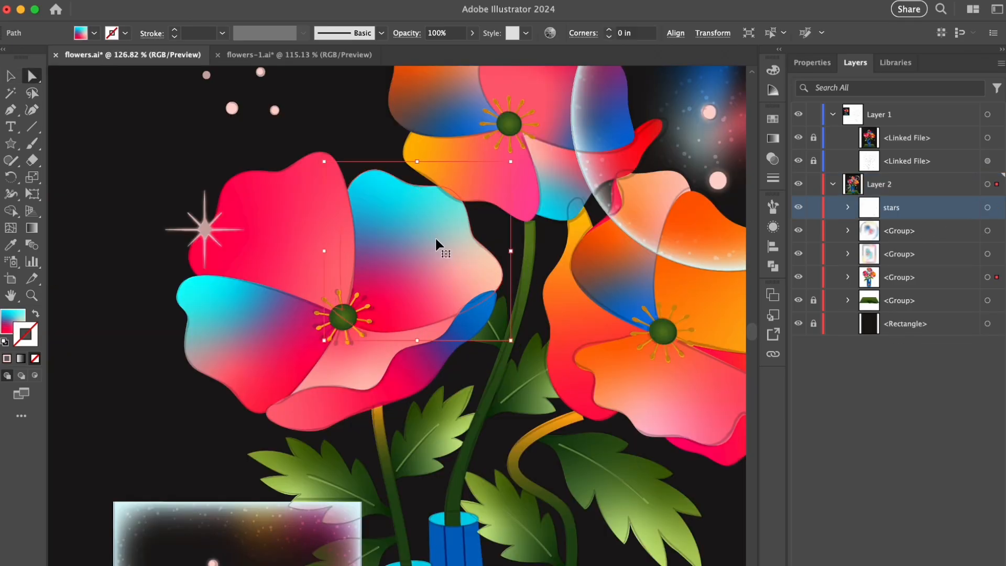
{"action": "key", "text": "super+c"}
{"action": "key", "text": "super+f"}
{"action": "left_click", "coordinate": [345, 6]}
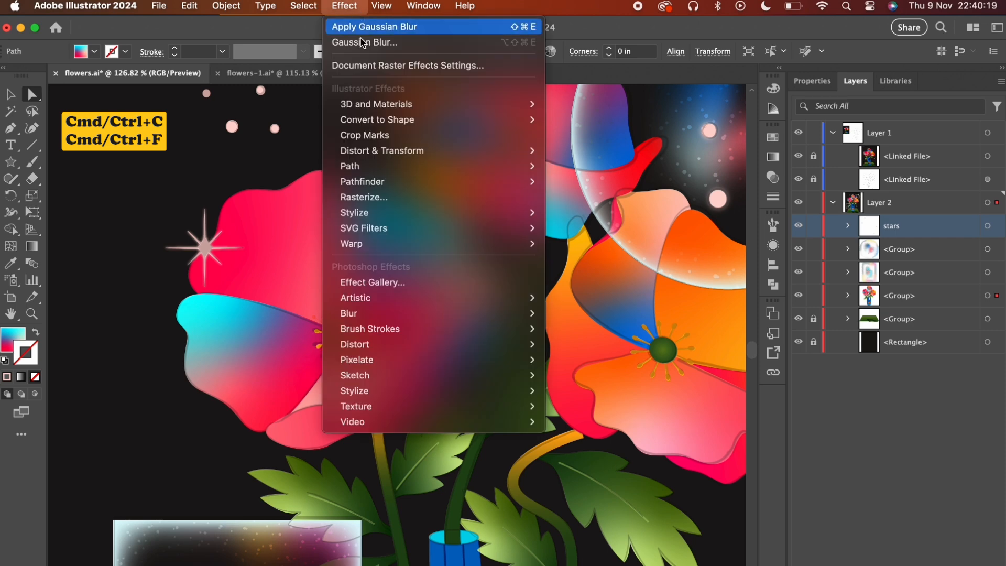
{"action": "mouse_move", "coordinate": [411, 406]}
{"action": "left_click", "coordinate": [580, 419]}
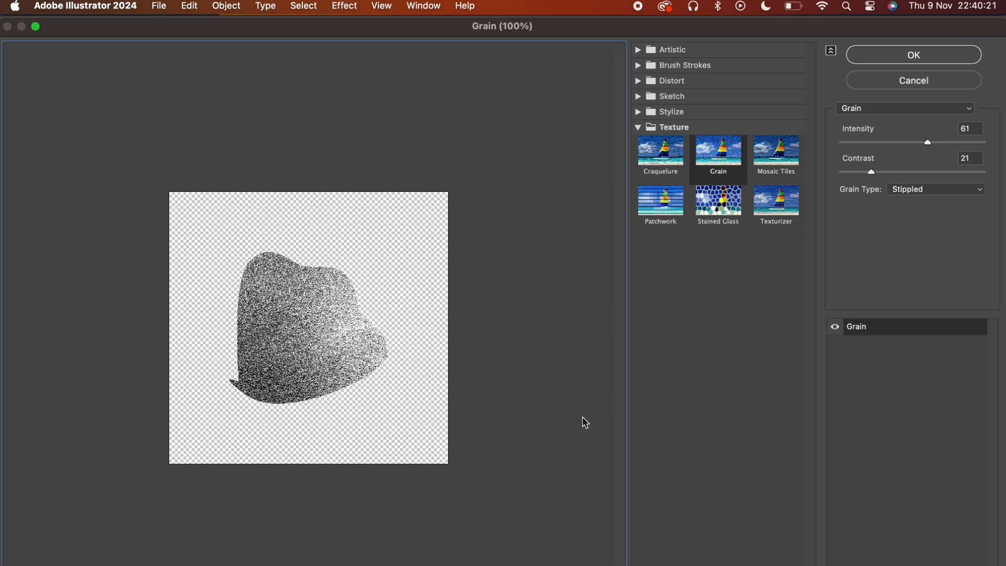
- Apply Grain to the petal copy with Intensity 63, Contrast 31 and the Stippled grain type
{"action": "left_click", "coordinate": [897, 90]}
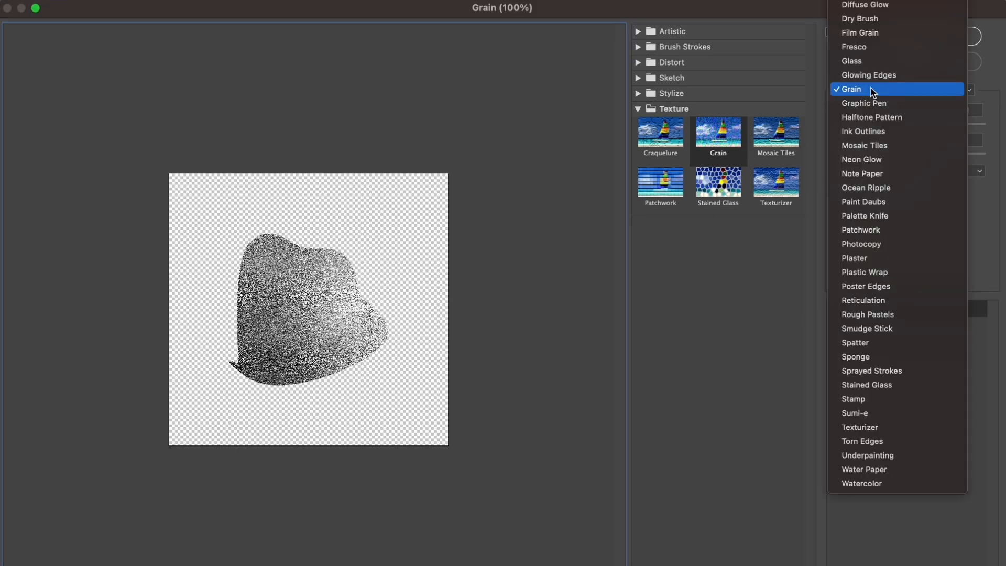
{"action": "left_click", "coordinate": [873, 90]}
{"action": "left_click", "coordinate": [911, 173]}
{"action": "left_click", "coordinate": [912, 173]}
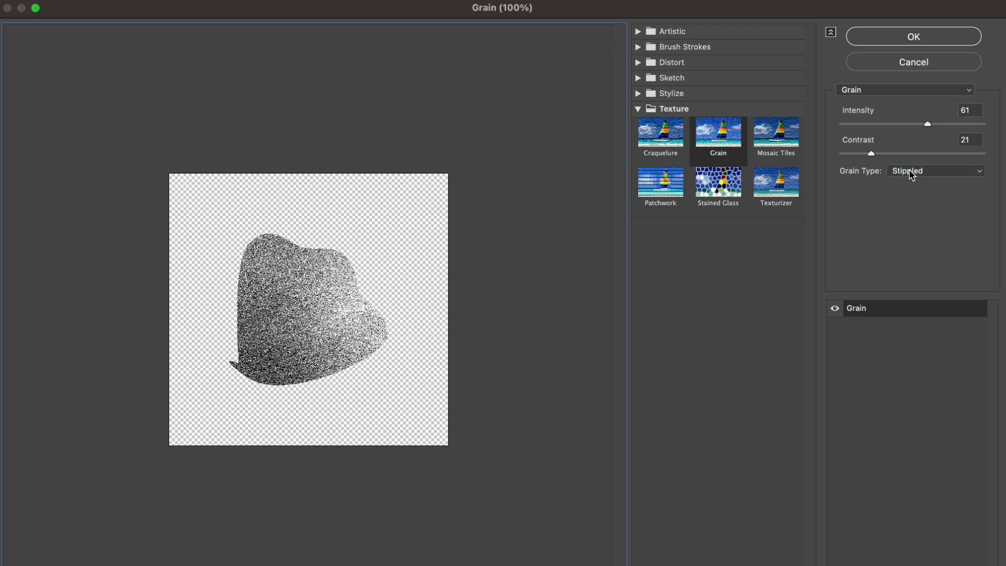
{"action": "left_click_drag", "start_coordinate": [938, 126], "coordinate": [931, 126]}
{"action": "mouse_move", "coordinate": [894, 157]}
{"action": "left_mouse_down"}
{"action": "mouse_move", "coordinate": [885, 157]}
{"action": "mouse_move", "coordinate": [895, 159]}
{"action": "left_mouse_up"}
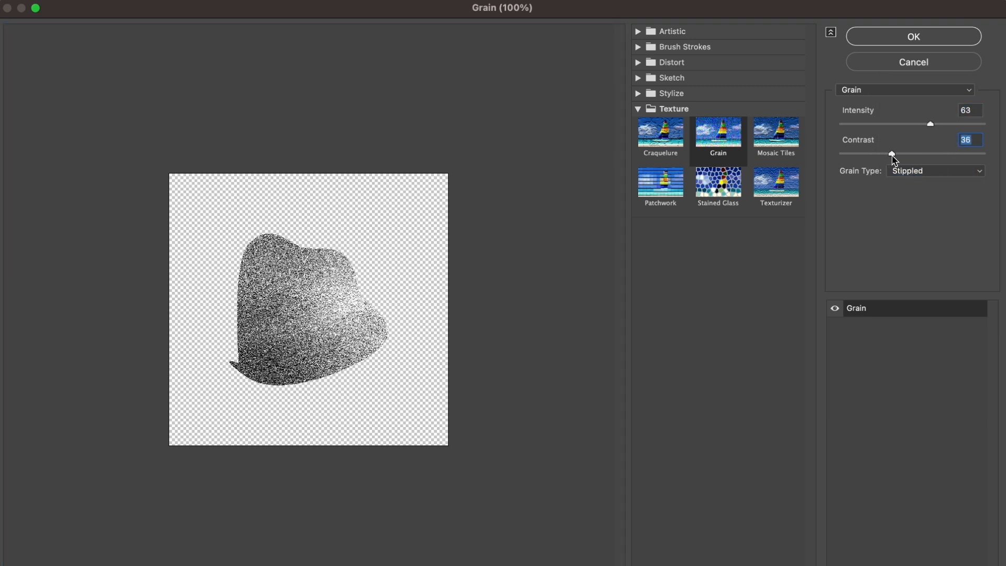
{"action": "left_click_drag", "start_coordinate": [930, 124], "coordinate": [927, 128]}
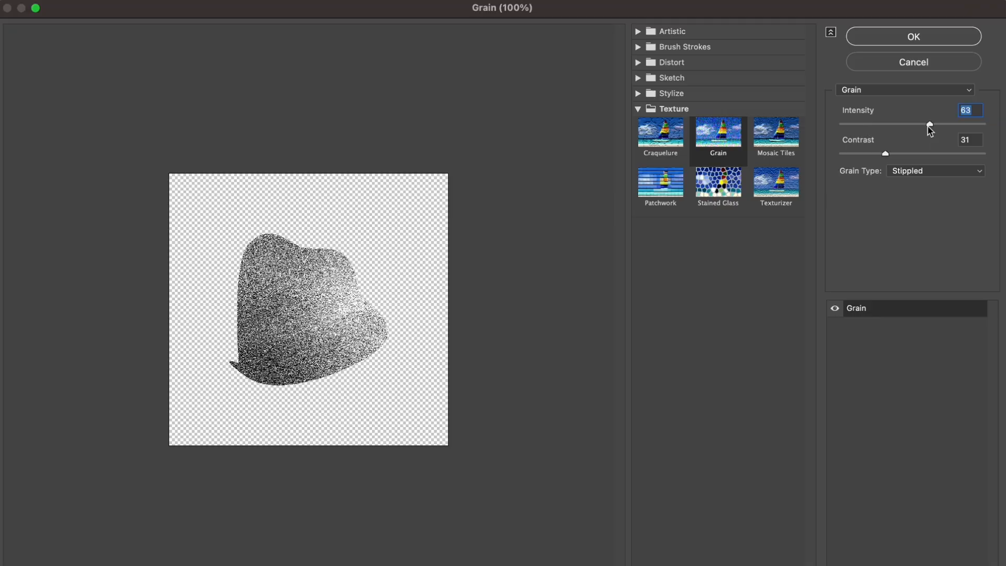
{"action": "left_click", "coordinate": [935, 38]}
- Set the grainy cyan petal copy to Soft Light blending at 80% opacity
{"action": "left_click", "coordinate": [773, 158]}
{"action": "left_click", "coordinate": [656, 134]}
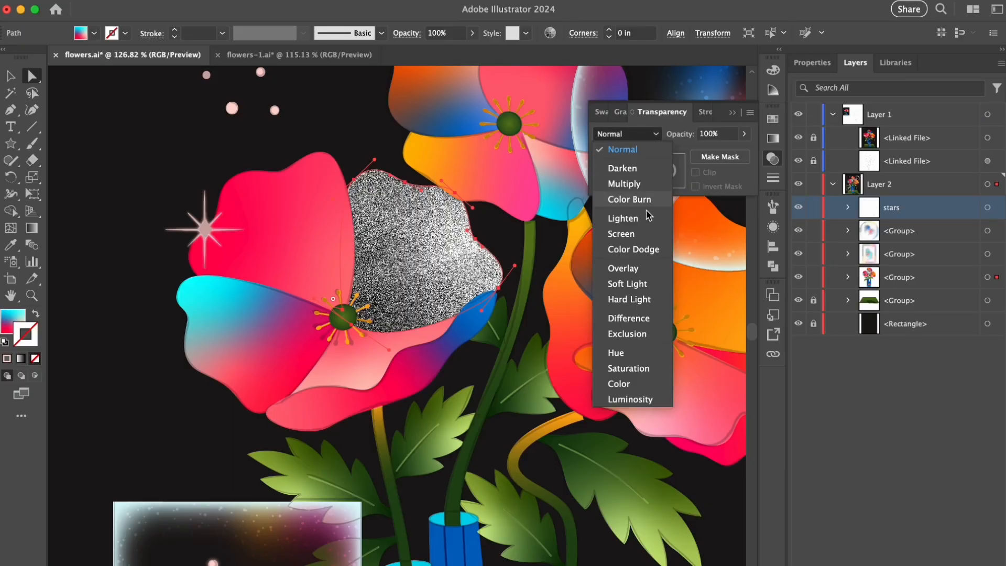
{"action": "left_click", "coordinate": [631, 289]}
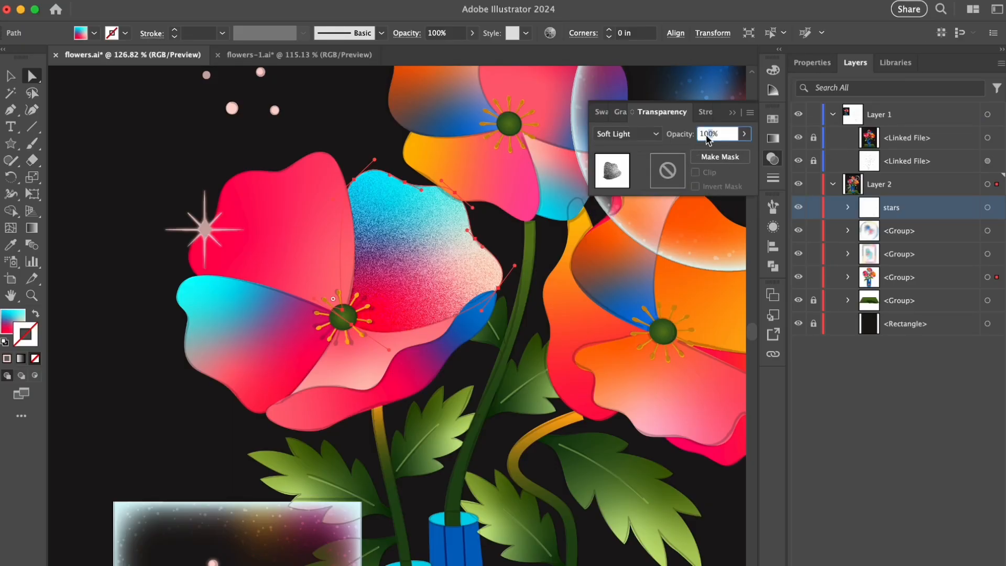
{"action": "type", "text": "80"}
{"action": "key", "text": "Return"}
{"action": "key", "text": "super+z"}
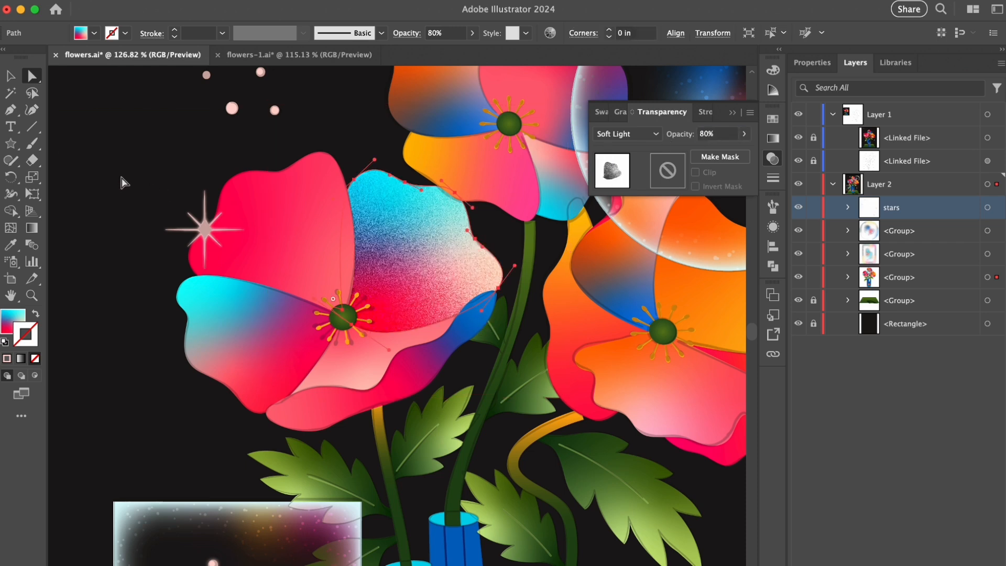
- Lower the document raster effects resolution to coarsen the petal grain
{"action": "left_click", "coordinate": [152, 165]}
{"action": "mouse_move", "coordinate": [299, 2]}
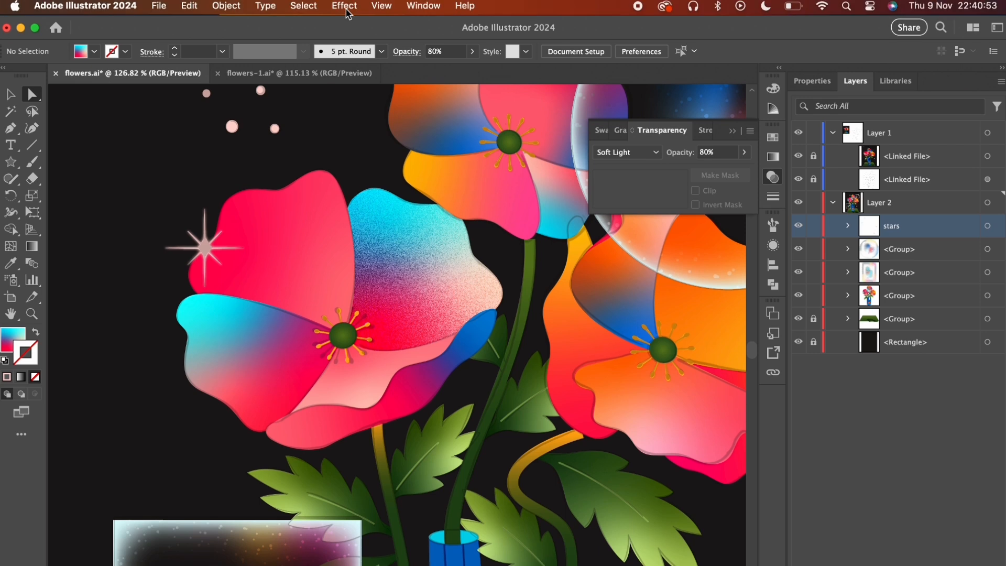
{"action": "left_click", "coordinate": [344, 5]}
{"action": "left_click", "coordinate": [349, 68]}
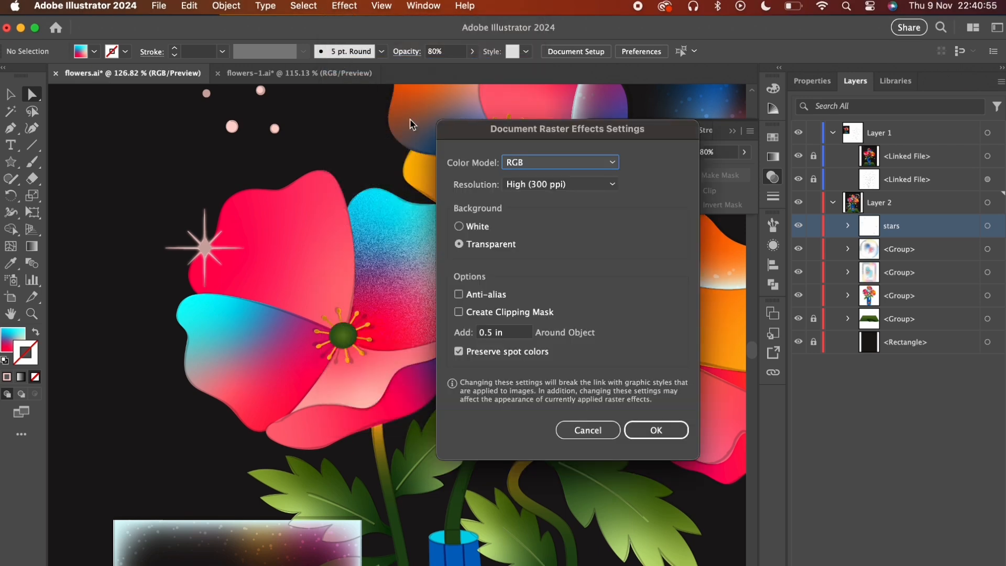
{"action": "left_click", "coordinate": [536, 186]}
{"action": "left_click", "coordinate": [542, 220]}
{"action": "left_click", "coordinate": [649, 429]}
{"action": "left_click", "coordinate": [421, 208]}
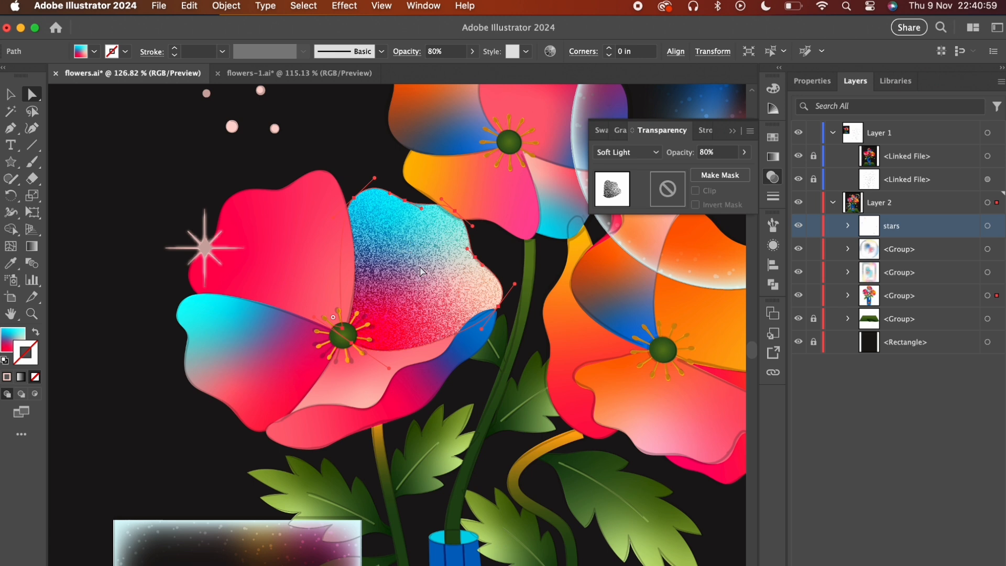
{"action": "key", "text": "super+shift+a"}
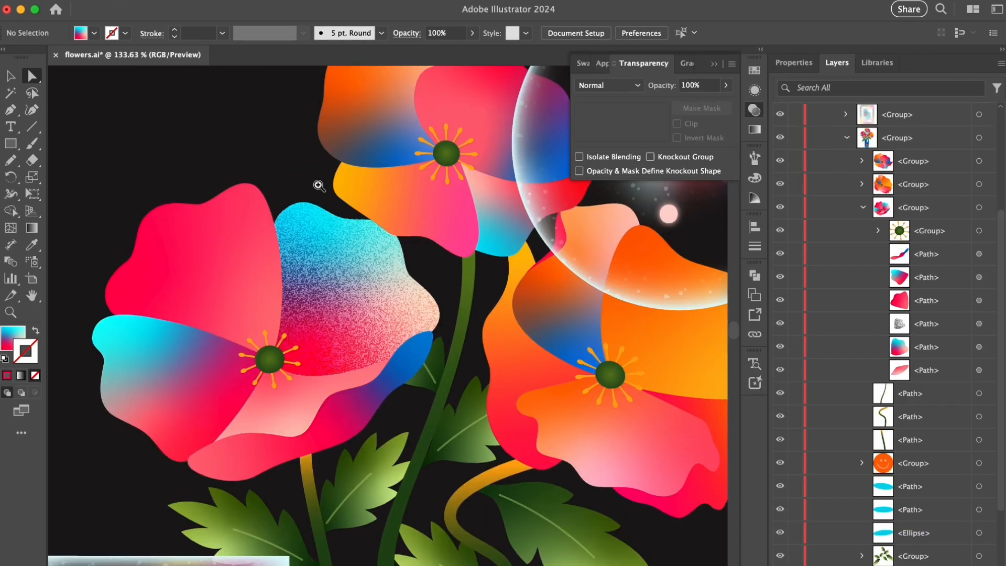
- Duplicate the cyan petal path above its grain path and make a clipping mask from the two to trim the grain's edges
{"action": "left_click_drag", "start_coordinate": [318, 185], "coordinate": [455, 239]}
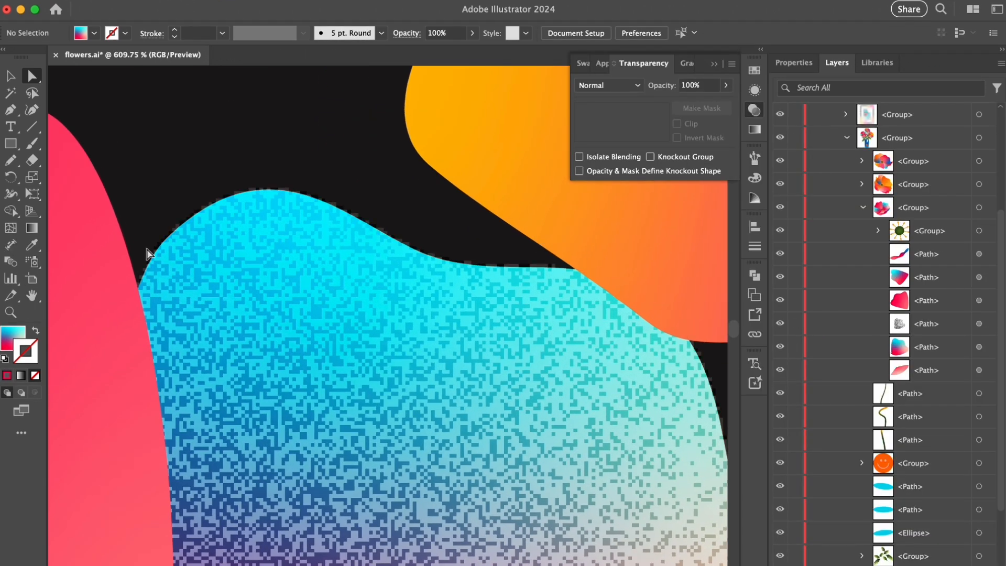
{"action": "left_click_drag", "start_coordinate": [547, 299], "coordinate": [401, 323]}
{"action": "left_click_drag", "start_coordinate": [629, 361], "coordinate": [381, 231]}
{"action": "left_click_drag", "start_coordinate": [381, 231], "coordinate": [182, 278]}
{"action": "left_click_drag", "start_coordinate": [405, 249], "coordinate": [403, 280]}
{"action": "left_click_drag", "start_coordinate": [932, 348], "coordinate": [935, 313]}
{"action": "left_click", "coordinate": [979, 347], "text": "shift"}
{"action": "right_click", "coordinate": [326, 404]}
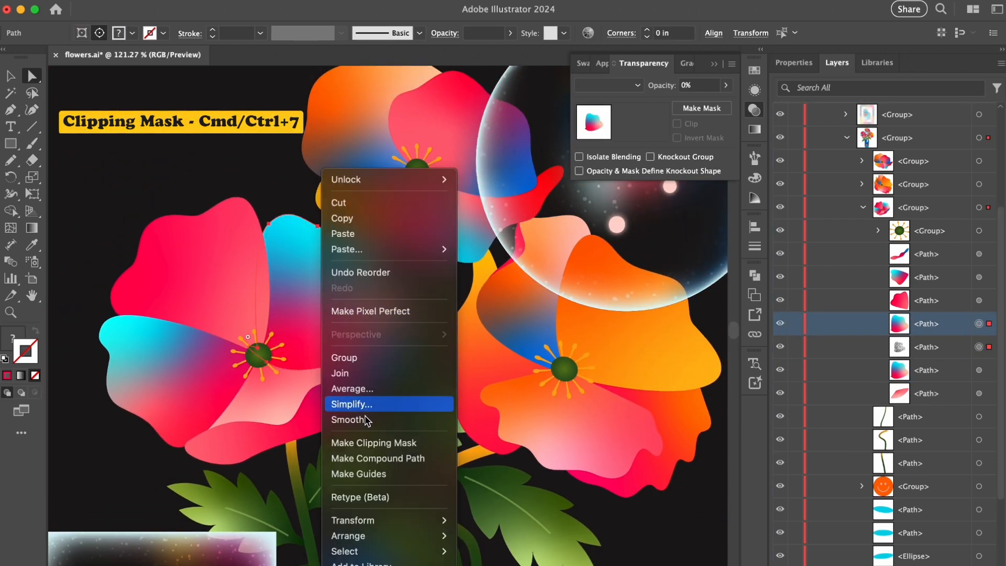
{"action": "left_click", "coordinate": [377, 442]}
{"action": "left_click", "coordinate": [155, 189]}
{"action": "scroll", "coordinate": [308, 202], "scroll_direction": "up", "scroll_amount": 10, "text": "alt"}
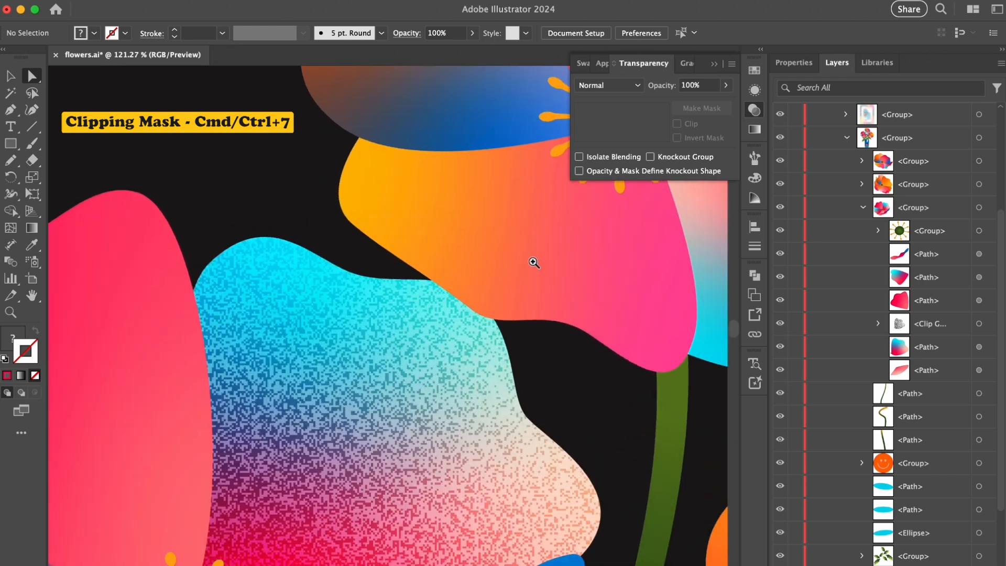
{"action": "scroll", "coordinate": [543, 310], "scroll_direction": "down", "scroll_amount": 10, "text": "alt"}
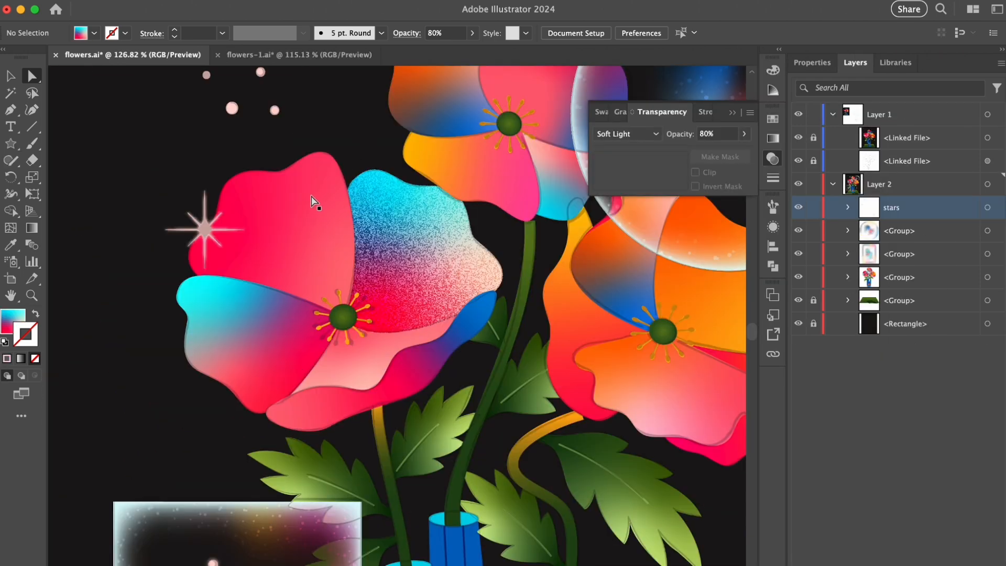
- Add a Grain copy over the left flower's upper pink petal with Soft Light blending and 80% opacity
{"action": "left_click", "coordinate": [310, 197]}
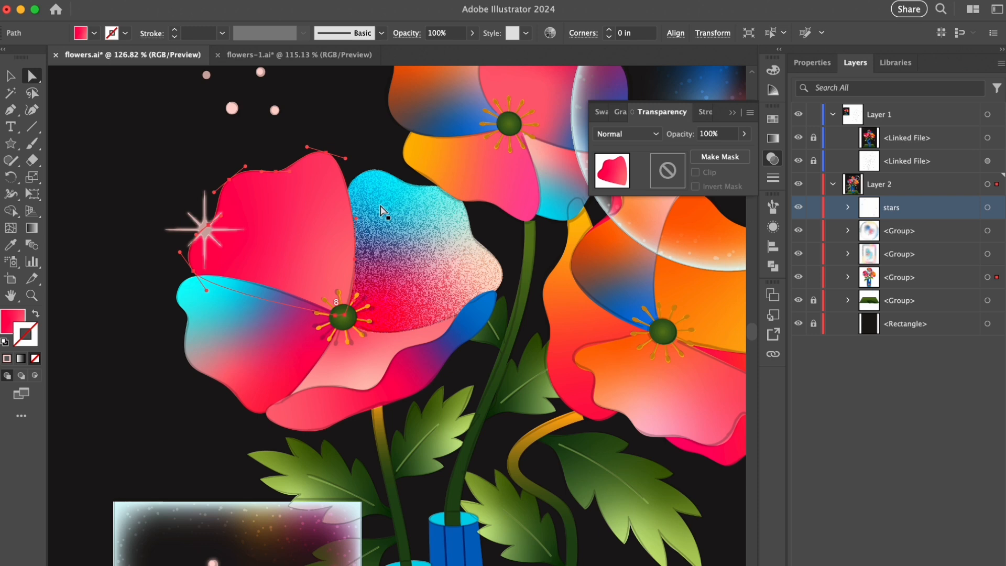
{"action": "key", "text": "super+shift+e"}
{"action": "left_click", "coordinate": [624, 134]}
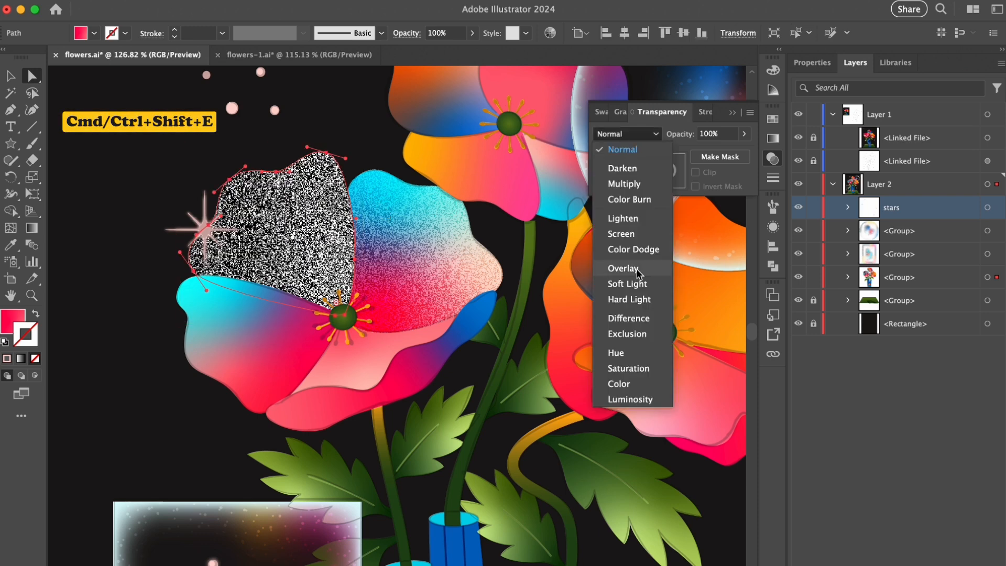
{"action": "left_click", "coordinate": [638, 282]}
{"action": "left_click", "coordinate": [699, 134]}
{"action": "type", "text": "80"}
{"action": "key", "text": "Return"}
- Set the grain copies on both the cyan and the upper pink petals to 70% opacity
{"action": "left_click", "coordinate": [428, 183], "text": "shift"}
{"action": "type", "text": "70"}
{"action": "key", "text": "Return"}
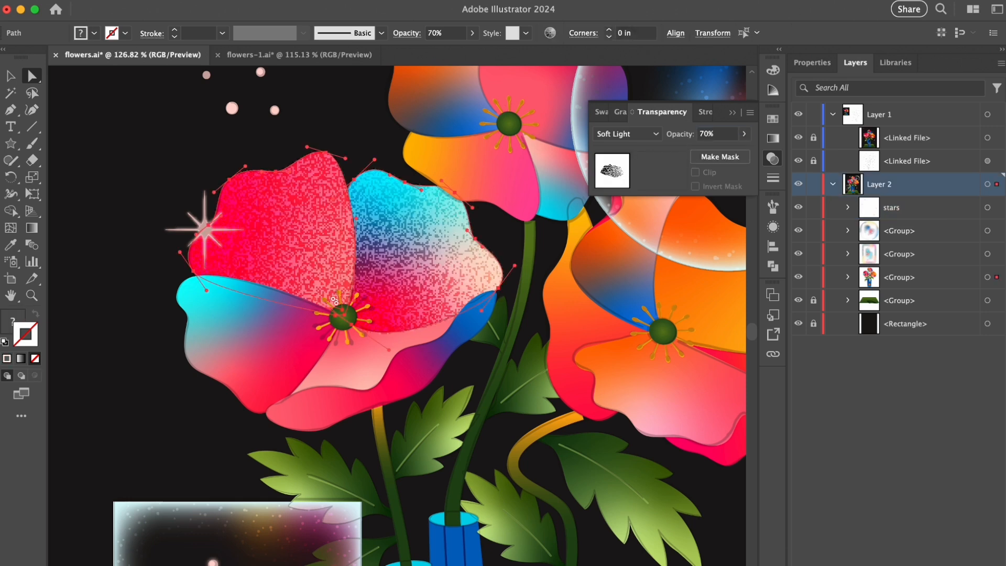
{"action": "left_click", "coordinate": [175, 191]}
- Add a Grain copy over the left flower's lower-left cyan-to-pink petal with Soft Light blending and 70% opacity
{"action": "left_click", "coordinate": [256, 345]}
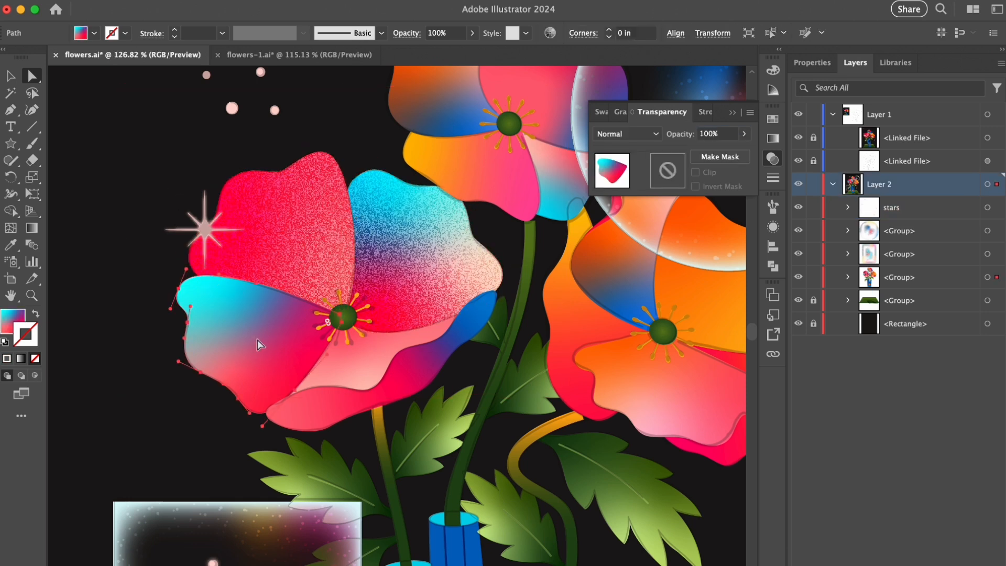
{"action": "key", "text": "super+shift+e"}
{"action": "left_click", "coordinate": [627, 138]}
{"action": "left_click", "coordinate": [646, 277]}
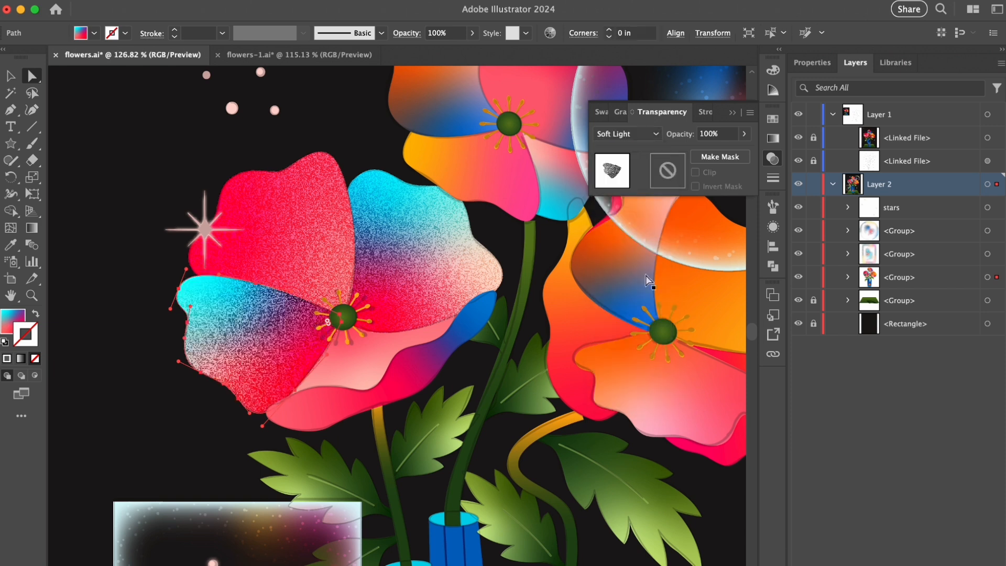
{"action": "type", "text": "70"}
{"action": "key", "text": "Return"}
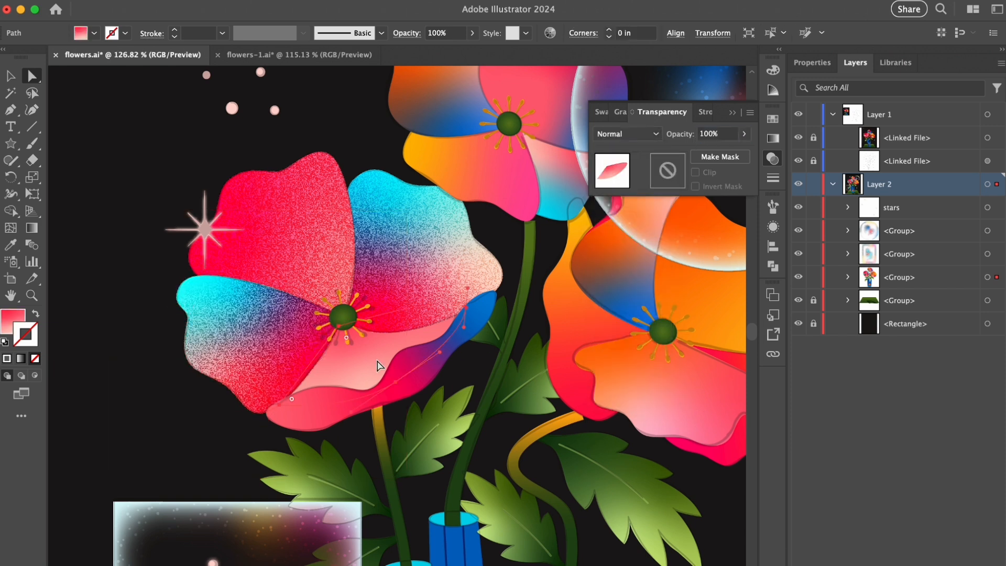
- Add Grain to the left flower's pale pink inner petal with Soft Light blending and 70% opacity
{"action": "key", "text": "super+shift+e"}
{"action": "left_click", "coordinate": [627, 134]}
{"action": "left_click", "coordinate": [618, 283]}
{"action": "left_click", "coordinate": [718, 133]}
{"action": "type", "text": "70"}
{"action": "key", "text": "Return"}
- Add Grain to the left flower's bottom pink-to-blue petal with Soft Light blending and 70% opacity
{"action": "left_click", "coordinate": [412, 369]}
{"action": "key", "text": "super+shift+e"}
{"action": "left_click", "coordinate": [627, 134]}
{"action": "left_click", "coordinate": [618, 285]}
{"action": "left_click", "coordinate": [718, 134]}
{"action": "type", "text": "70"}
{"action": "key", "text": "Return"}
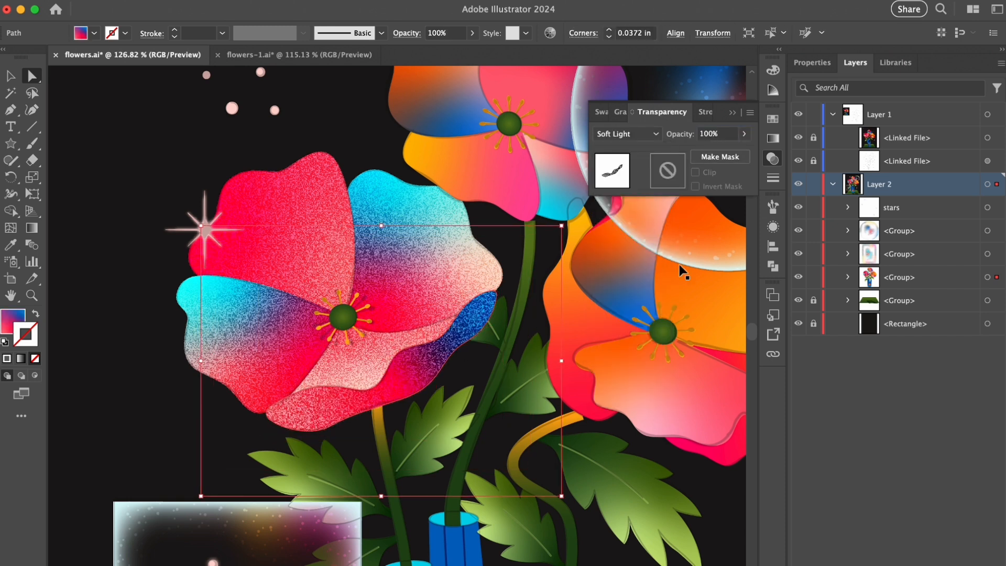
{"action": "left_click", "coordinate": [146, 203]}
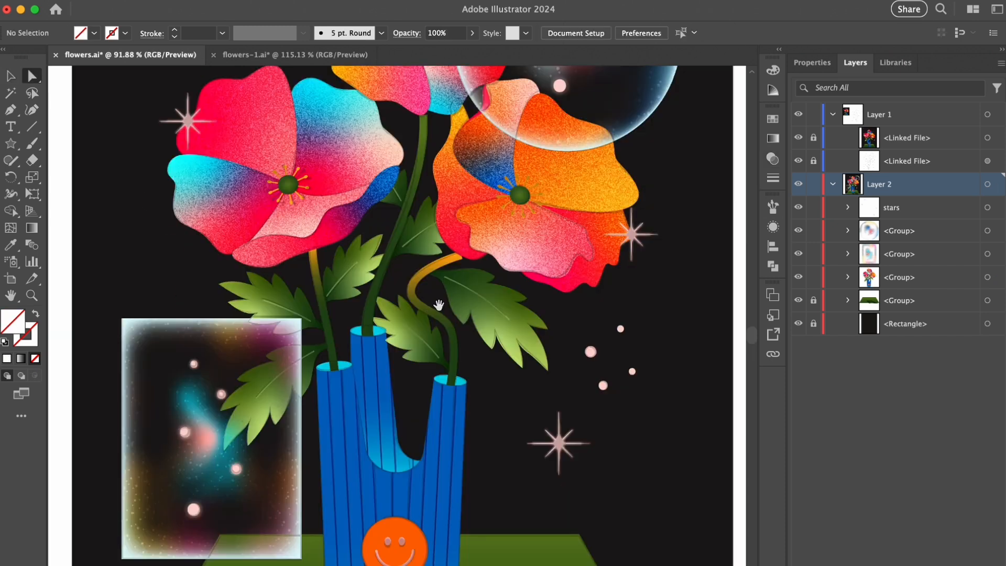
- Apply Grain to a copy of the large leaf below the orange flower, setting Intensity to 25 and Contrast to 14
{"action": "scroll", "coordinate": [493, 323], "scroll_direction": "up", "scroll_amount": 5}
{"action": "left_click", "coordinate": [498, 317]}
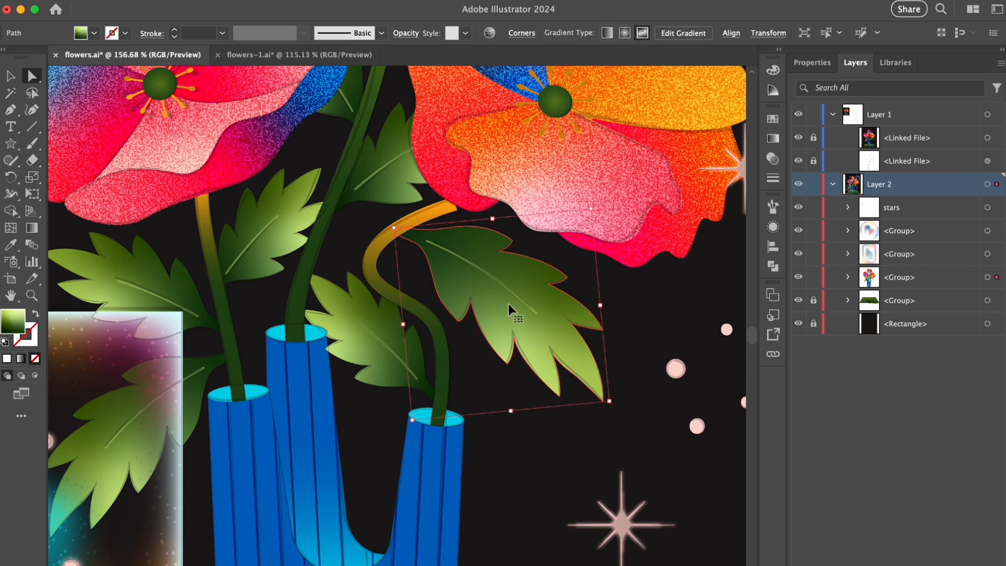
{"action": "key", "text": "super+shift+e"}
{"action": "left_click", "coordinate": [773, 228]}
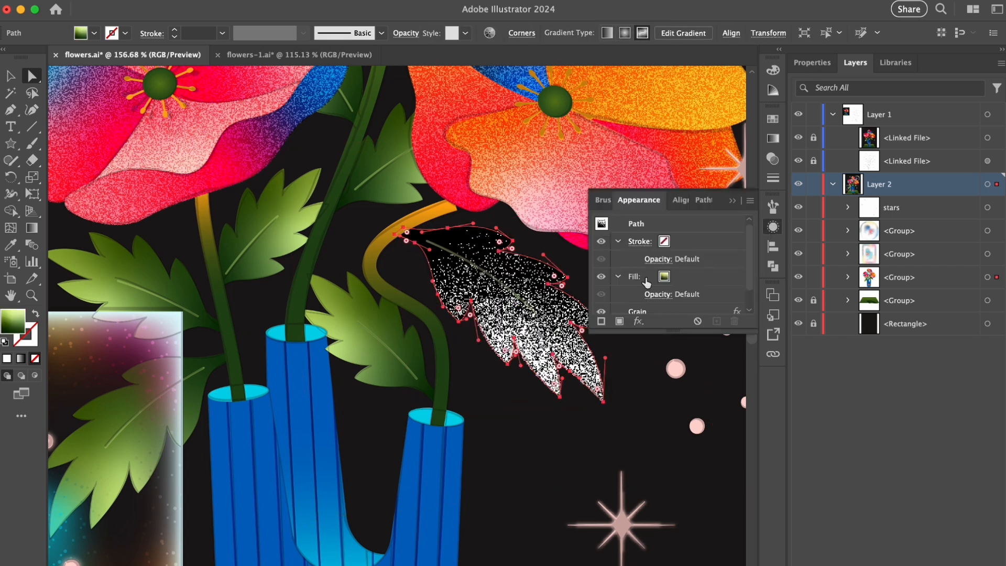
{"action": "left_click", "coordinate": [642, 293]}
{"action": "left_click_drag", "start_coordinate": [917, 125], "coordinate": [868, 157]}
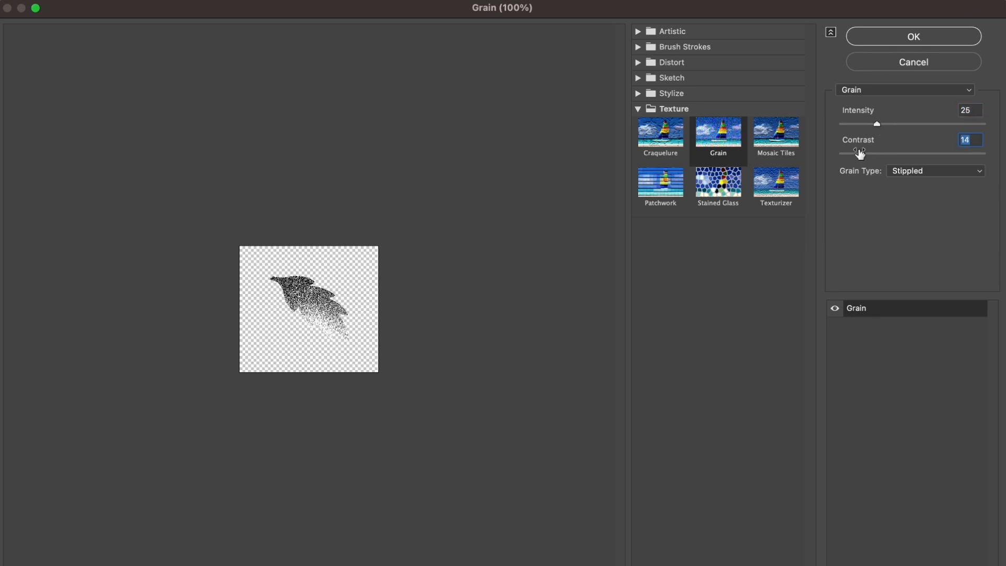
{"action": "left_click", "coordinate": [876, 125]}
{"action": "left_click", "coordinate": [901, 45]}
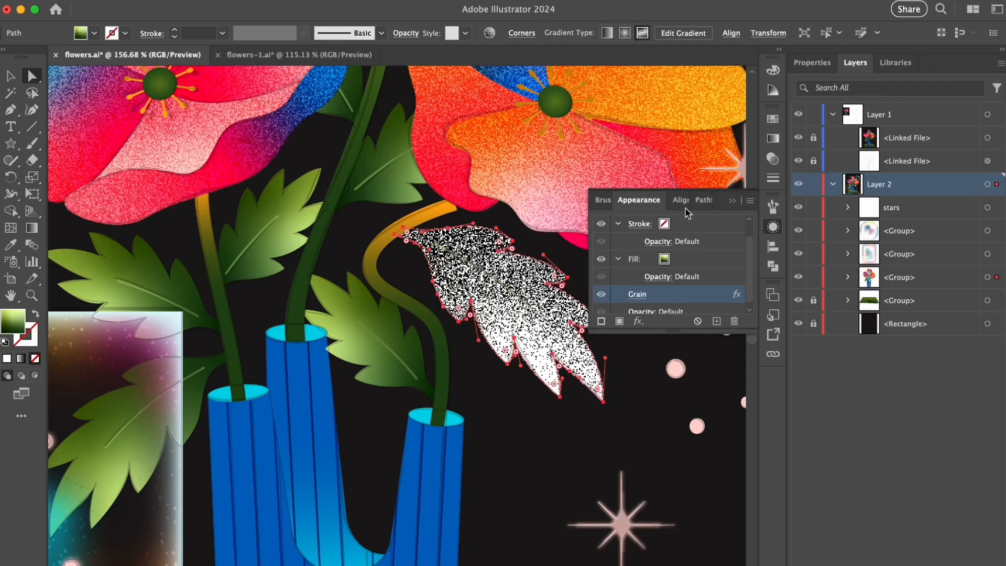
- Set the large leaf's grain copy to Soft Light blending
{"action": "left_click", "coordinate": [773, 159]}
{"action": "left_click", "coordinate": [626, 134]}
{"action": "left_click", "coordinate": [632, 289]}
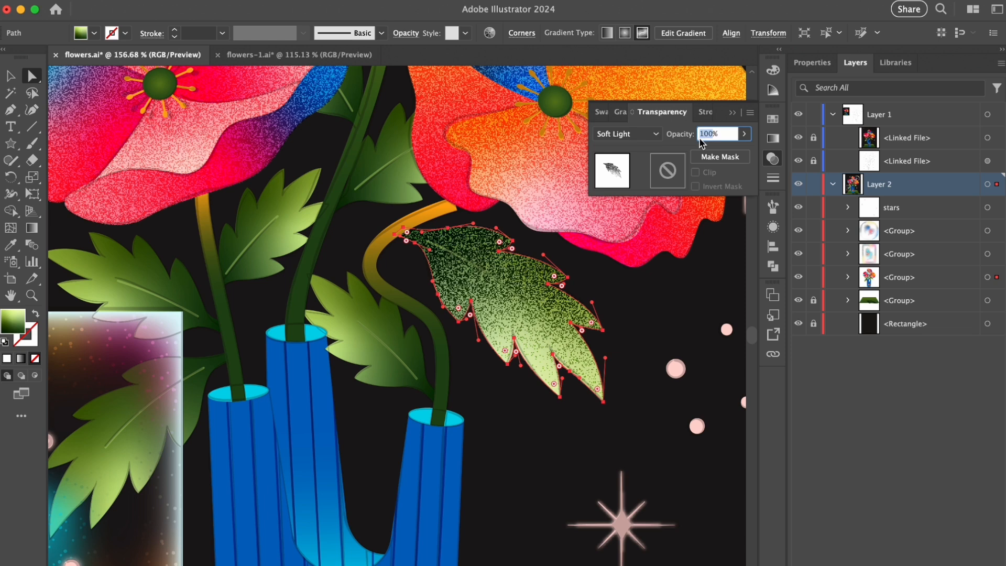
- Set the grain on the leaves flanking the middle stem to Soft Light blending at 70% opacity
{"action": "left_click", "coordinate": [517, 304]}
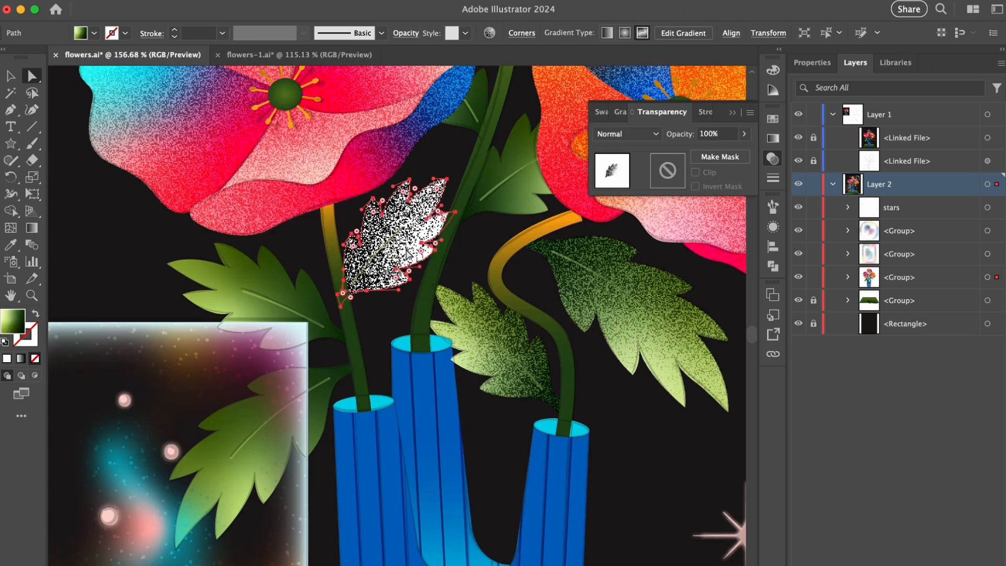
{"action": "left_click", "coordinate": [626, 133]}
{"action": "left_click", "coordinate": [629, 343]}
{"action": "left_click", "coordinate": [716, 133]}
{"action": "type", "text": "70"}
{"action": "key", "text": "Return"}
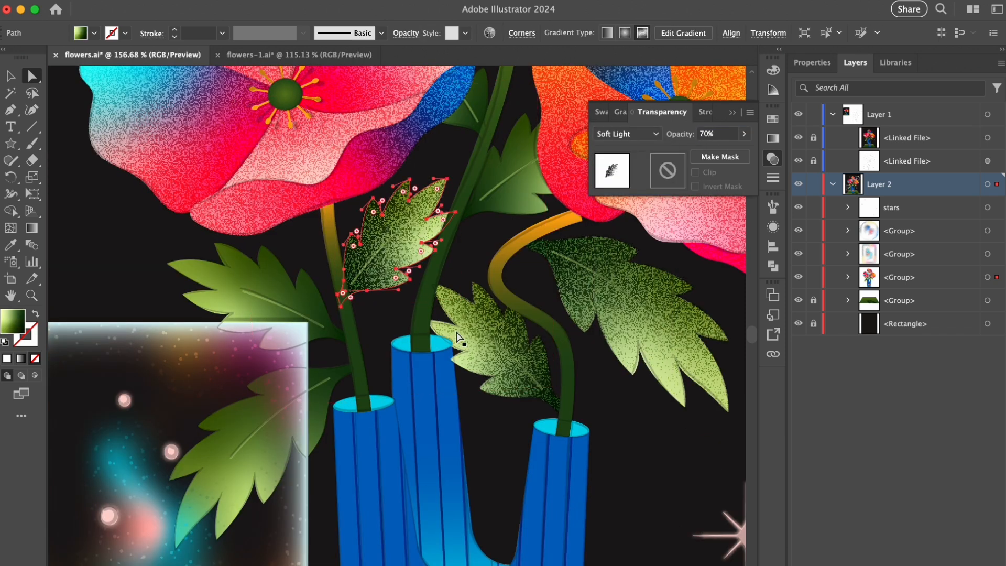
- Copy the leaf just above the glass rectangle in front of itself and give it Grain with Soft Light blending
{"action": "left_click", "coordinate": [308, 299]}
{"action": "key", "text": "super+c"}
{"action": "key", "text": "super+f"}
{"action": "key", "text": "super+shift+e"}
{"action": "left_click", "coordinate": [626, 133]}
{"action": "left_click", "coordinate": [627, 285]}
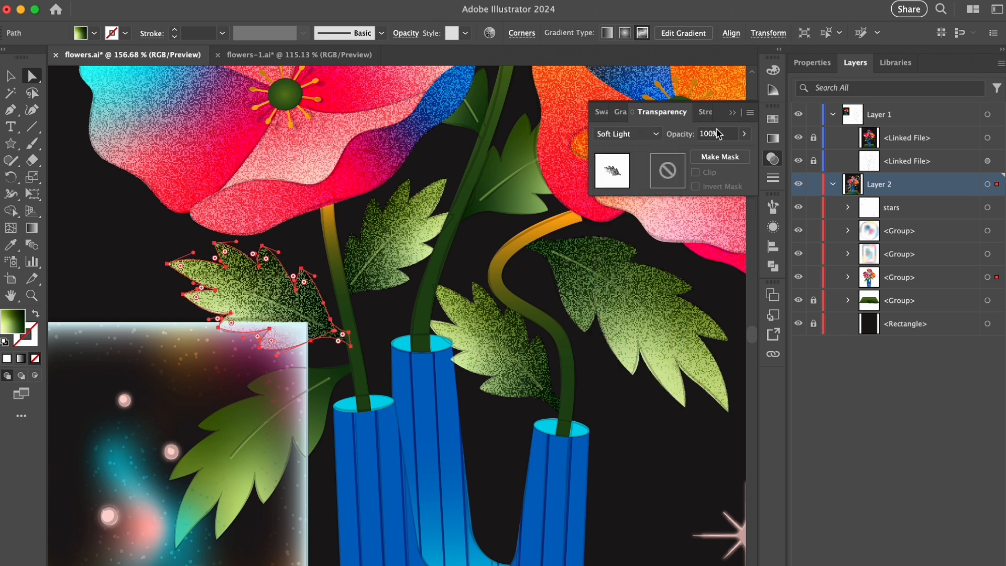
- Copy the leaf overlapping the glass rectangle in front, then give it Grain with Soft Light blending and 70% opacity
{"action": "left_click", "coordinate": [322, 418]}
{"action": "key", "text": "super+c"}
{"action": "key", "text": "super+f"}
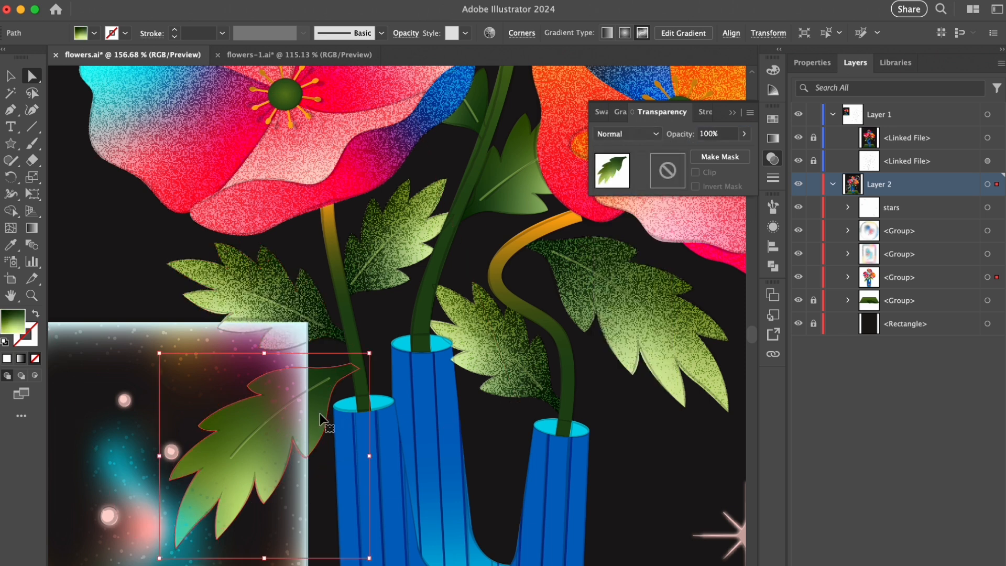
{"action": "key", "text": "super+shift+e"}
{"action": "left_click", "coordinate": [626, 133]}
{"action": "left_click", "coordinate": [629, 344]}
{"action": "left_click", "coordinate": [716, 134]}
{"action": "type", "text": "70"}
{"action": "key", "text": "Return"}
- Copy the leaf between the middle stem and the orange flower in front, adding Grain with Soft Light blending and 70% opacity
{"action": "scroll", "coordinate": [553, 314], "scroll_direction": "up", "scroll_amount": 4}
{"action": "scroll", "coordinate": [553, 314], "scroll_direction": "right", "scroll_amount": 4}
{"action": "left_click", "coordinate": [419, 251]}
{"action": "key", "text": "super+c"}
{"action": "key", "text": "super+f"}
{"action": "key", "text": "super+shift+e"}
{"action": "left_click", "coordinate": [626, 134]}
{"action": "left_click", "coordinate": [627, 287]}
{"action": "left_click", "coordinate": [716, 134]}
{"action": "type", "text": "70"}
{"action": "key", "text": "Return"}
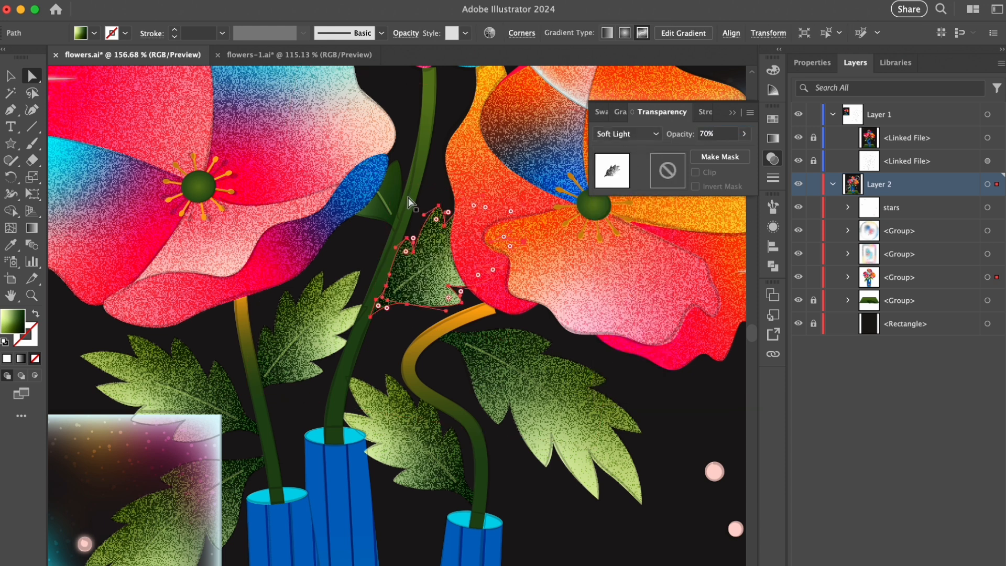
- Copy the small leaf behind the blue petal in front, adding Grain with Soft Light blending and 70% opacity
{"action": "left_click", "coordinate": [394, 191]}
{"action": "key", "text": "super+c"}
{"action": "key", "text": "super+f"}
{"action": "key", "text": "super+shift+e"}
{"action": "left_click", "coordinate": [626, 134]}
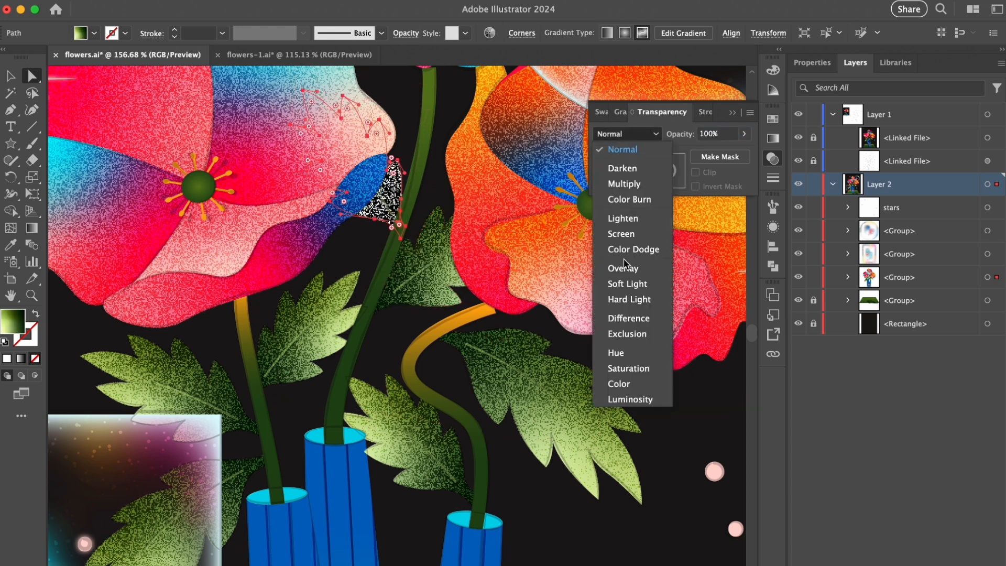
{"action": "left_click", "coordinate": [627, 287]}
{"action": "left_click", "coordinate": [709, 133]}
{"action": "type", "text": "70"}
{"action": "key", "text": "Return"}
{"action": "left_click", "coordinate": [773, 159]}
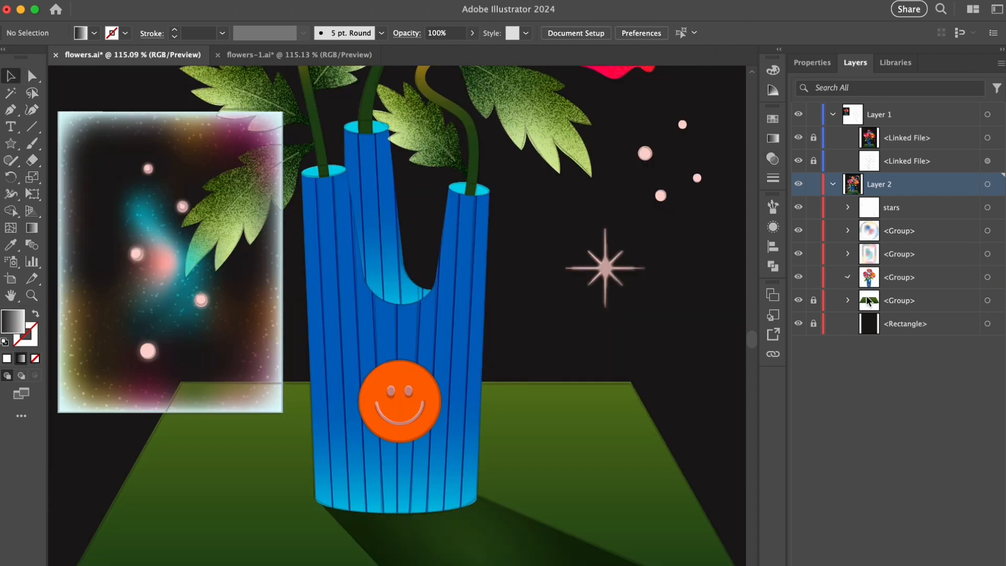
- Copy the front vase shape from its clip group to just above it, then give it an inverted opacity mask containing a copy of itself
{"action": "scroll", "coordinate": [907, 373], "scroll_direction": "down", "scroll_amount": 2}
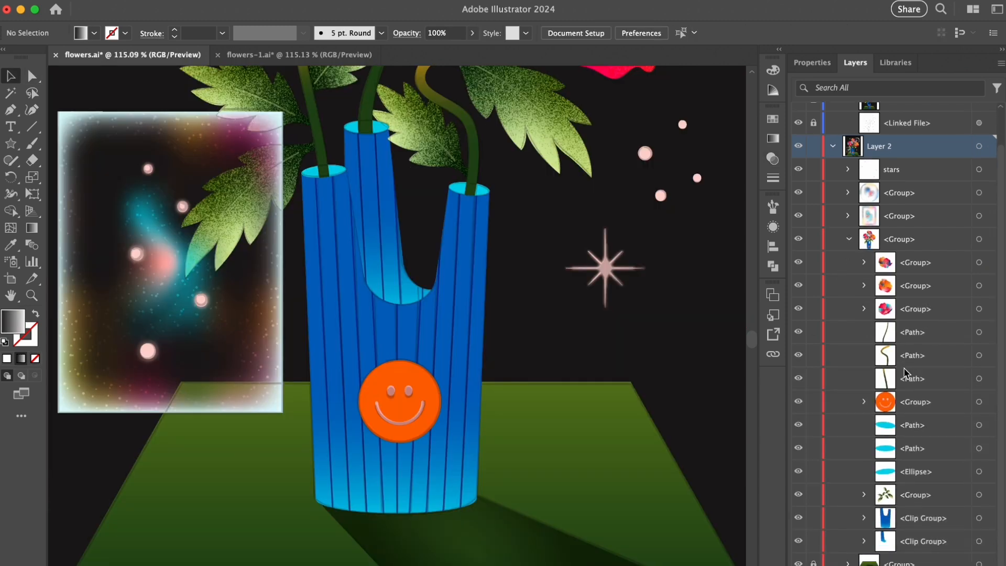
{"action": "left_click", "coordinate": [865, 518]}
{"action": "scroll", "coordinate": [891, 509], "scroll_direction": "down", "scroll_amount": 2}
{"action": "left_click_drag", "start_coordinate": [931, 494], "coordinate": [933, 466]}
{"action": "left_click", "coordinate": [775, 160]}
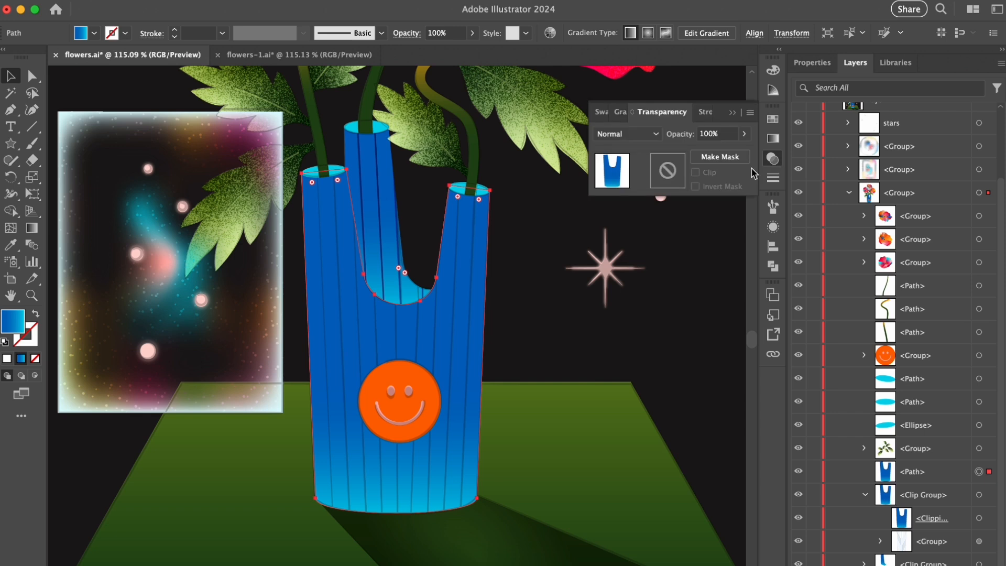
{"action": "left_click", "coordinate": [721, 157]}
{"action": "left_click", "coordinate": [670, 180]}
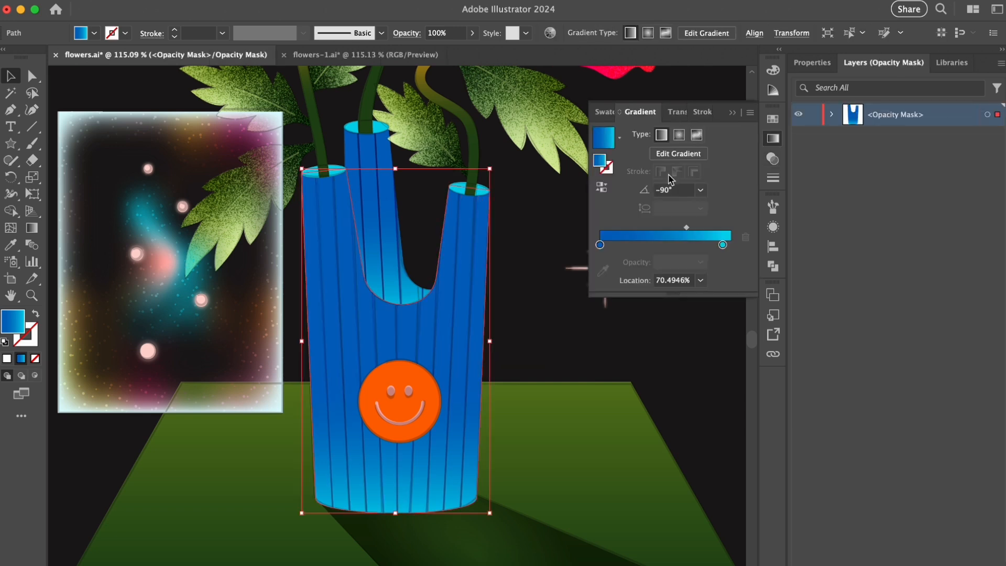
- Fill the vase copy inside the opacity mask with a black-to-white gradient and apply the Grain effect
{"action": "left_click", "coordinate": [619, 138]}
{"action": "left_click", "coordinate": [534, 168]}
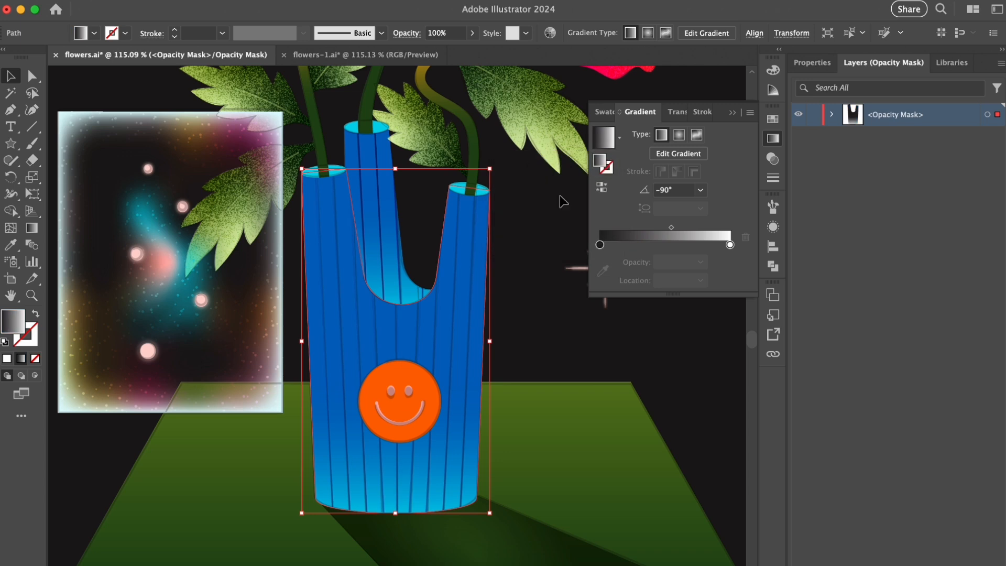
{"action": "key", "text": "super+shift+e"}
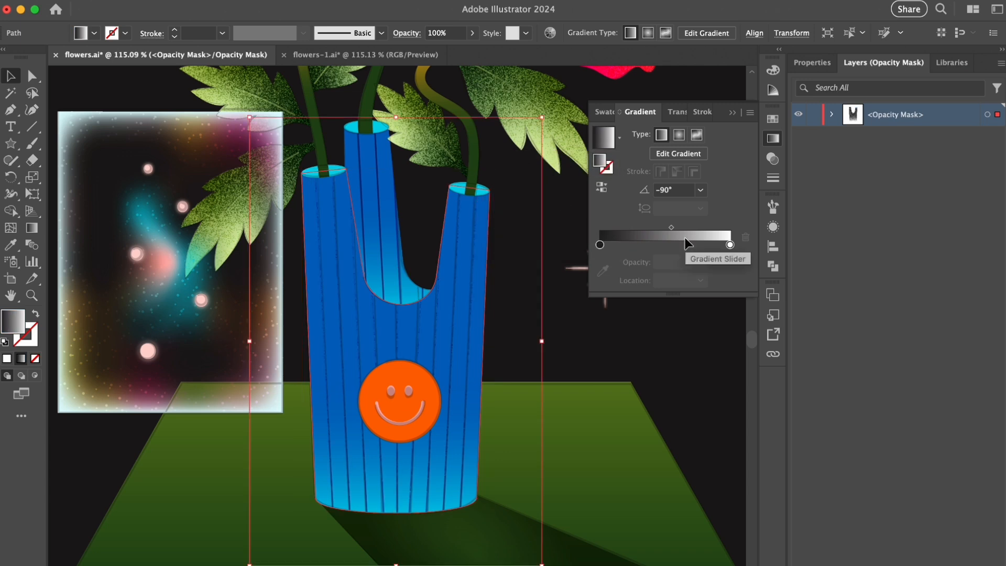
{"action": "left_click", "coordinate": [676, 112]}
{"action": "left_click", "coordinate": [624, 173]}
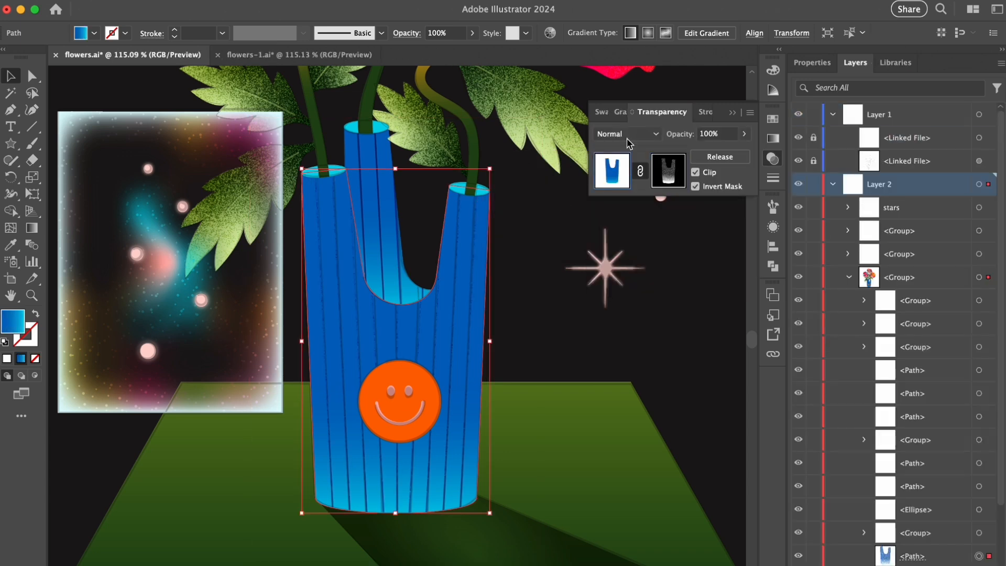
- Set the vase copy to Screen blending and redraw its mask gradient from mid-vase down past the base
{"action": "left_click", "coordinate": [626, 134]}
{"action": "left_click", "coordinate": [621, 234]}
{"action": "left_click", "coordinate": [668, 171]}
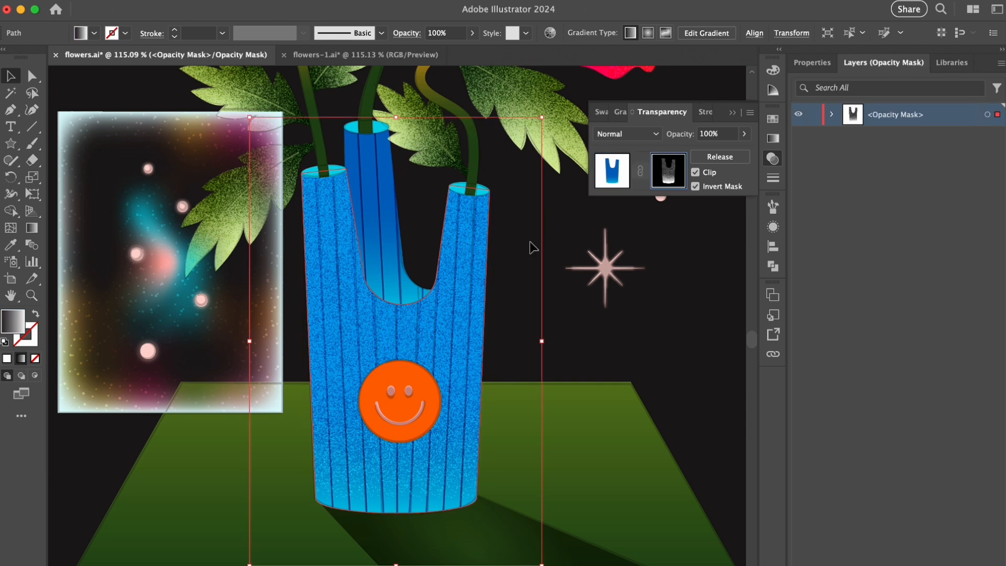
{"action": "key", "text": "g"}
{"action": "left_click_drag", "start_coordinate": [401, 334], "coordinate": [396, 524]}
- Return to the vase artwork and set the grainy copy's opacity to 70%
{"action": "left_click", "coordinate": [612, 181]}
{"action": "left_click_drag", "start_coordinate": [719, 137], "coordinate": [689, 139]}
{"action": "type", "text": "70"}
{"action": "key", "text": "Return"}
{"action": "key", "text": "v"}
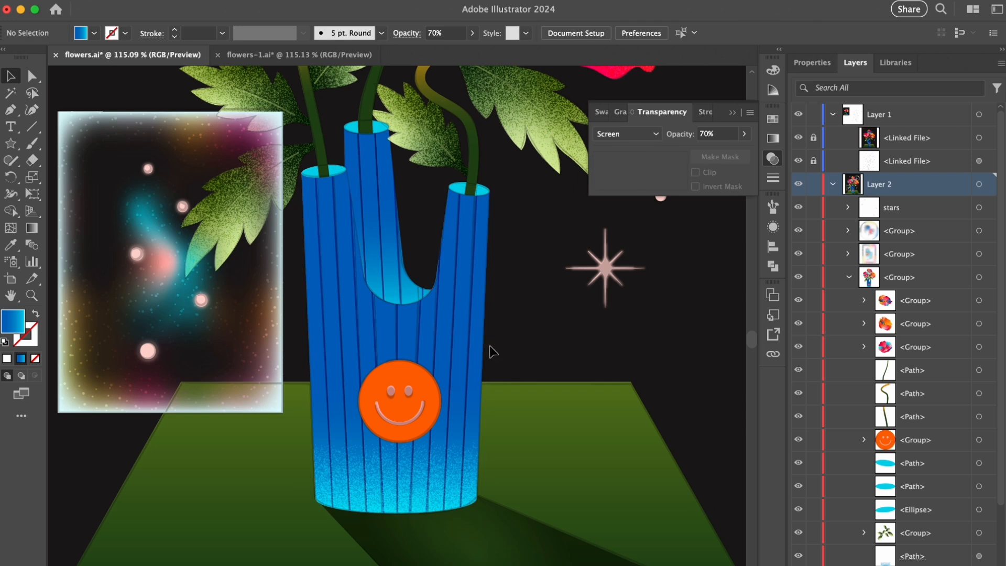
- Copy the rear vase tube out of its clip group and give it an inverted opacity mask containing a copy of itself
{"action": "key", "text": "a"}
{"action": "left_click", "coordinate": [404, 267]}
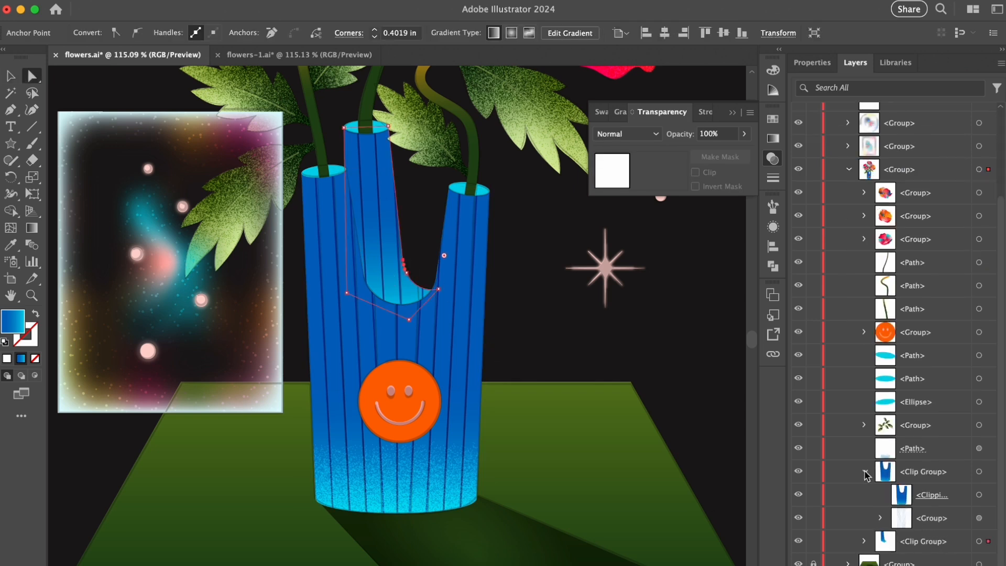
{"action": "scroll", "coordinate": [886, 540], "scroll_direction": "up", "scroll_amount": 2}
{"action": "left_click_drag", "start_coordinate": [918, 562], "coordinate": [921, 533]}
{"action": "key", "text": "super+c"}
{"action": "left_click", "coordinate": [719, 157]}
{"action": "left_click", "coordinate": [669, 178]}
{"action": "key", "text": "super+f"}
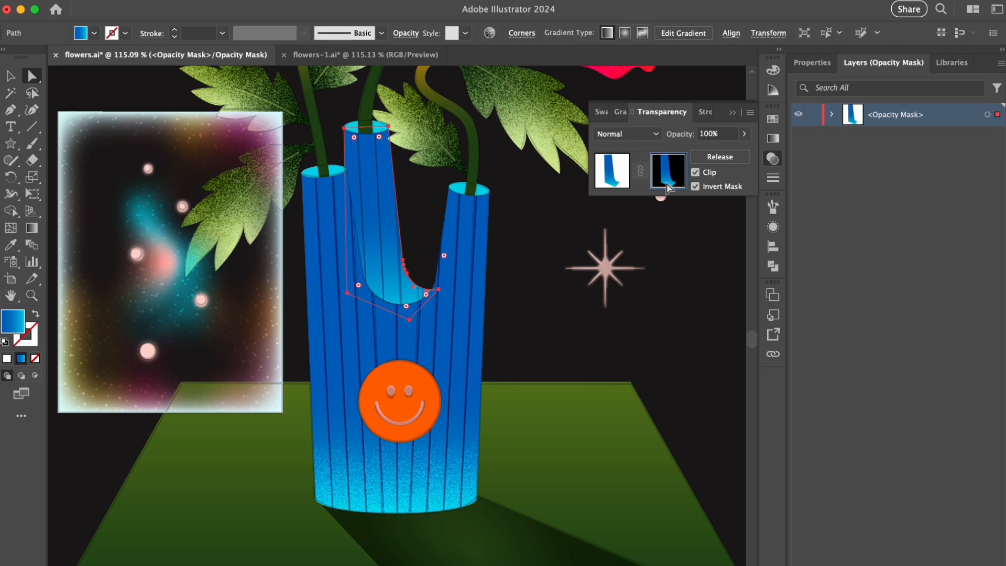
- Fill the rear tube's mask shape with a black-to-white gradient and apply the Grain effect
{"action": "left_click", "coordinate": [621, 111]}
{"action": "left_click", "coordinate": [619, 137]}
{"action": "left_click", "coordinate": [540, 167]}
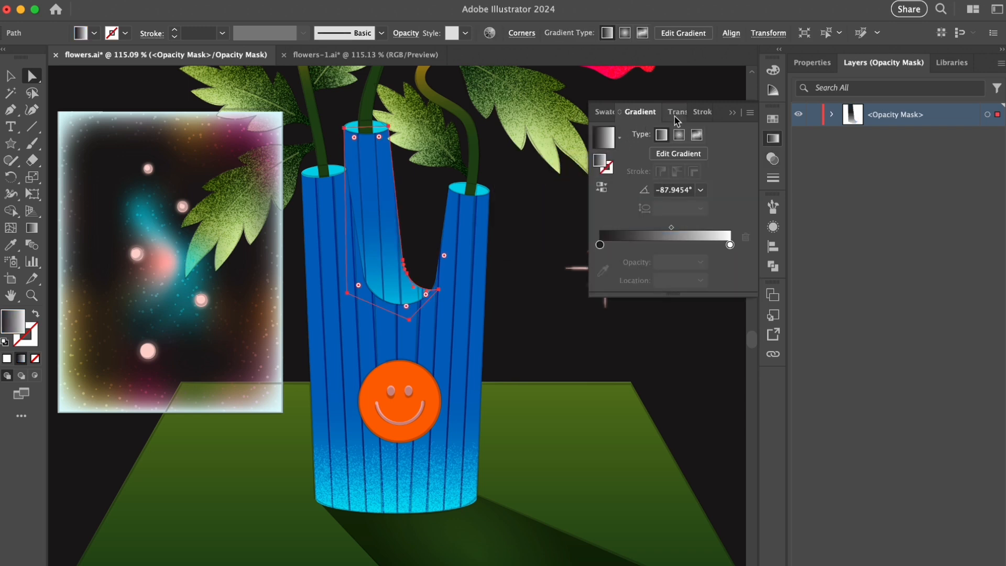
{"action": "left_click", "coordinate": [678, 112]}
- Set the rear tube copy to Screen blending and redraw its mask gradient so the grain gathers at the tube's lower end
{"action": "left_click", "coordinate": [626, 173]}
{"action": "left_click", "coordinate": [626, 134]}
{"action": "left_click", "coordinate": [647, 233]}
{"action": "left_click", "coordinate": [668, 171]}
{"action": "key", "text": "g"}
{"action": "mouse_move", "coordinate": [389, 188]}
{"action": "left_mouse_down"}
{"action": "mouse_move", "coordinate": [394, 326]}
{"action": "mouse_move", "coordinate": [391, 209]}
{"action": "left_mouse_up"}
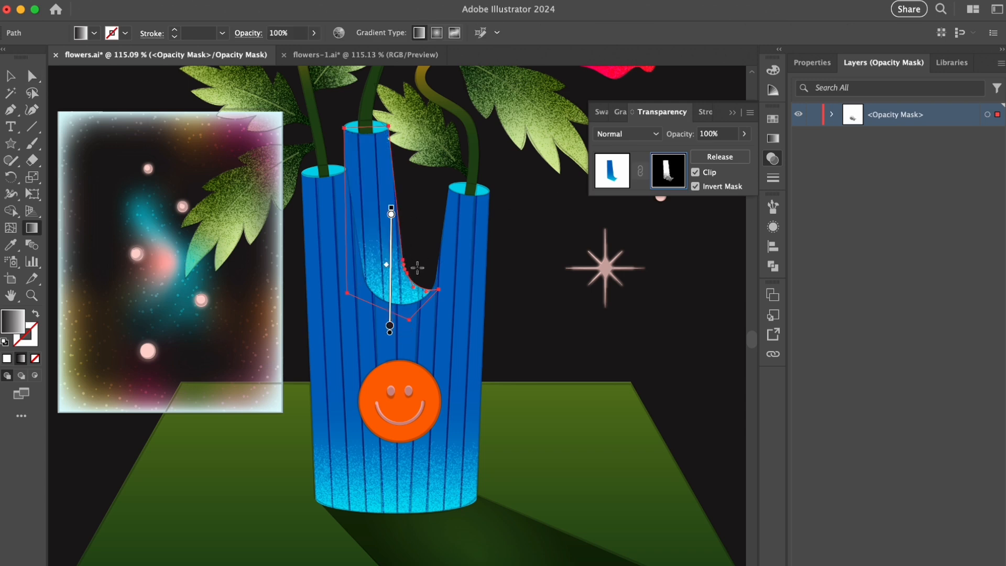
- Return to the rear tube artwork and set its grainy copy's opacity to 70%
{"action": "left_click", "coordinate": [612, 170]}
{"action": "left_click", "coordinate": [679, 134]}
{"action": "type", "text": "70"}
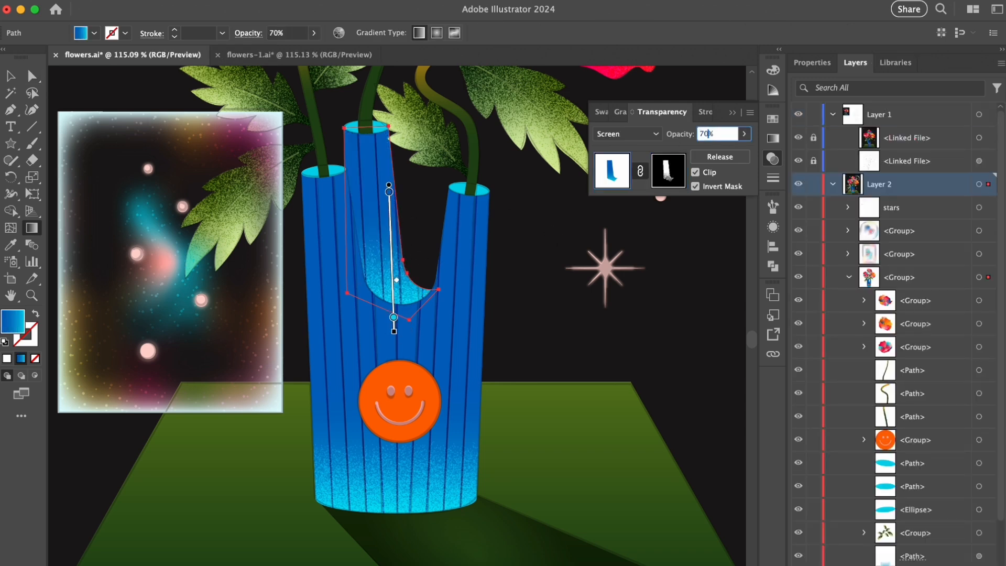
{"action": "key", "text": "Return"}
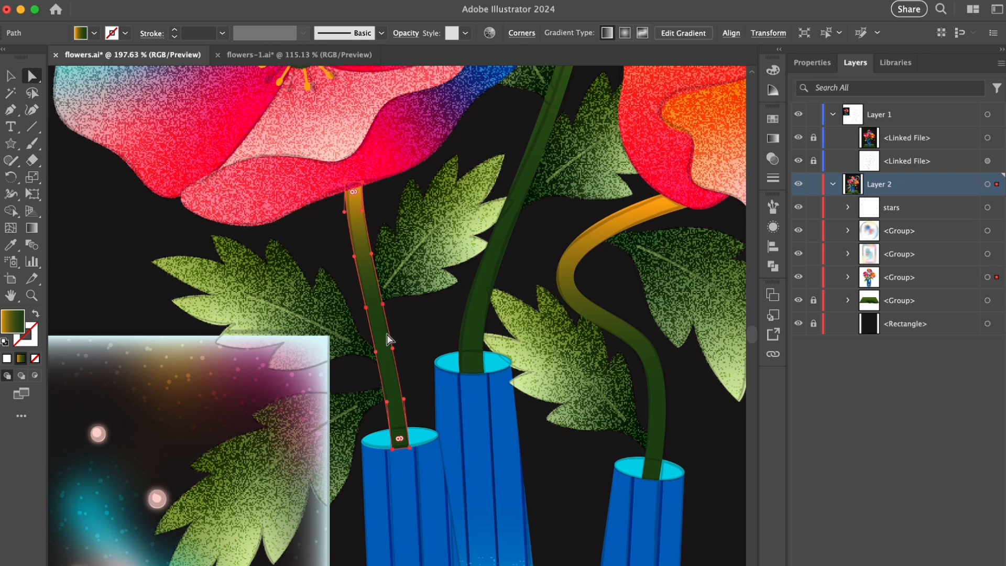
{"action": "left_click", "coordinate": [387, 340]}
- Give the left flower stem's copy an inverted opacity mask holding the stem shape with a black-to-white gradient and Grain
{"action": "left_click", "coordinate": [773, 158]}
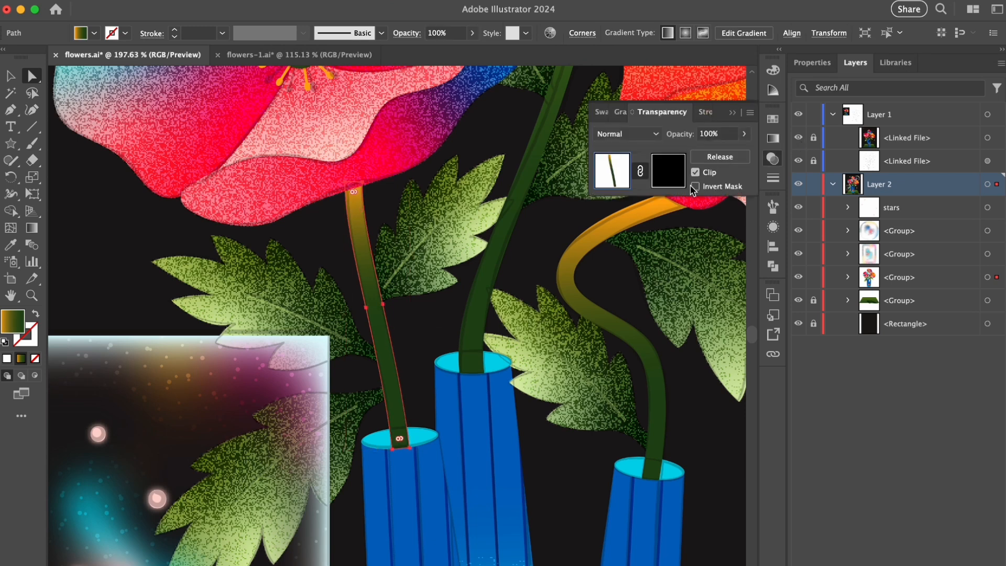
{"action": "left_click", "coordinate": [674, 186]}
{"action": "left_click", "coordinate": [621, 112]}
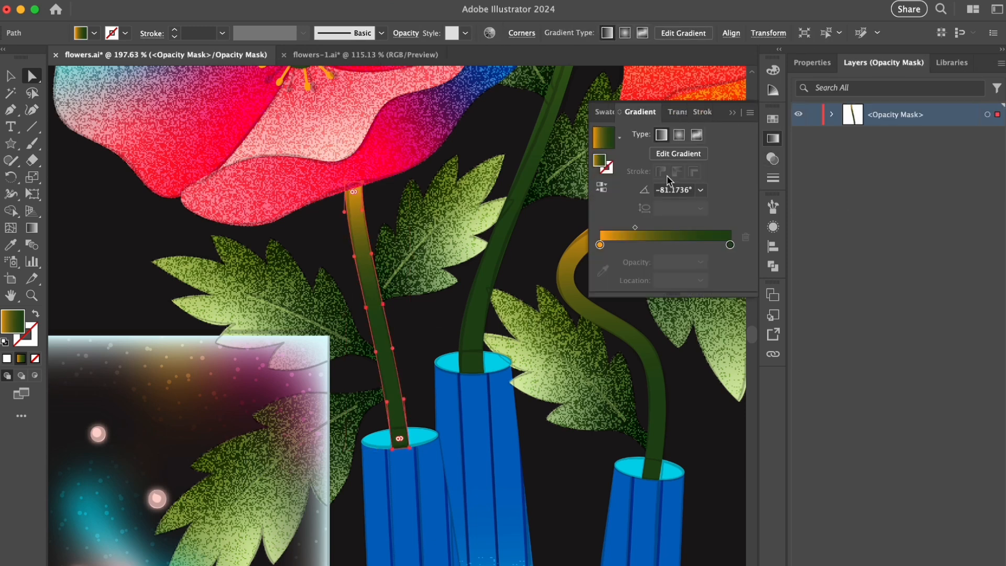
{"action": "left_click", "coordinate": [618, 138]}
{"action": "left_click", "coordinate": [555, 164]}
{"action": "left_click", "coordinate": [328, 1]}
{"action": "left_click", "coordinate": [513, 271]}
{"action": "left_click", "coordinate": [912, 38]}
{"action": "left_click", "coordinate": [675, 112]}
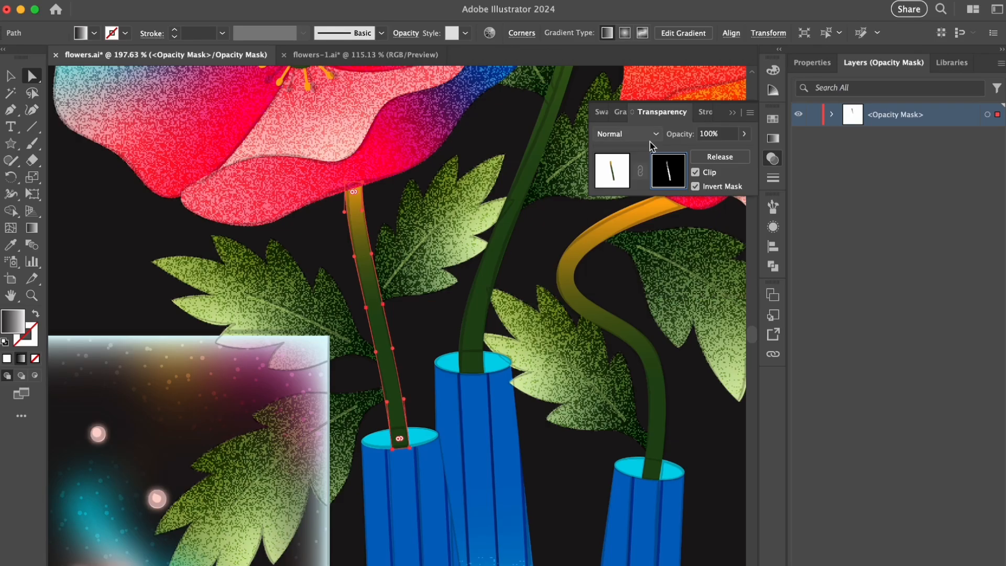
- Set the left stem's copy to Screen blending, try redrawing its mask gradient, undo that change and return to the artwork
{"action": "left_click", "coordinate": [612, 170]}
{"action": "left_click", "coordinate": [626, 134]}
{"action": "left_click", "coordinate": [618, 234]}
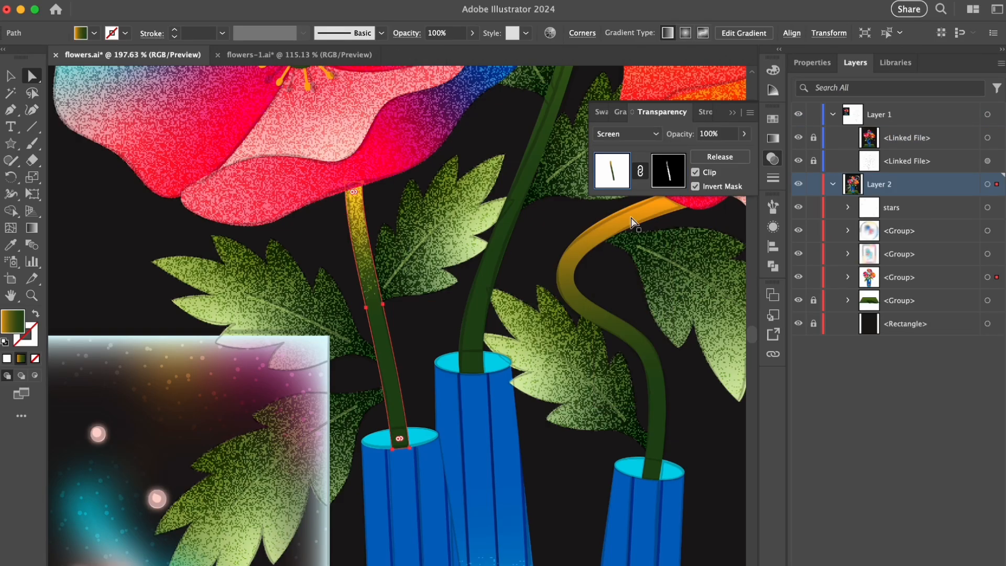
{"action": "left_click", "coordinate": [668, 171]}
{"action": "key", "text": "g"}
{"action": "left_click_drag", "start_coordinate": [373, 267], "coordinate": [371, 260]}
{"action": "key", "text": "super+z"}
{"action": "left_click", "coordinate": [612, 184]}
{"action": "key", "text": "v"}
- Copy the curved stem under the orange flower in front and add an inverted opacity mask containing the same stem shape
{"action": "left_click_drag", "start_coordinate": [565, 242], "coordinate": [410, 271]}
{"action": "key", "text": "a"}
{"action": "left_click", "coordinate": [471, 248]}
{"action": "key", "text": "super+c"}
{"action": "key", "text": "super+f"}
{"action": "left_click", "coordinate": [708, 158]}
{"action": "left_click", "coordinate": [695, 186]}
{"action": "left_click", "coordinate": [670, 169]}
{"action": "key", "text": "super+f"}
{"action": "key", "text": "super+F9"}
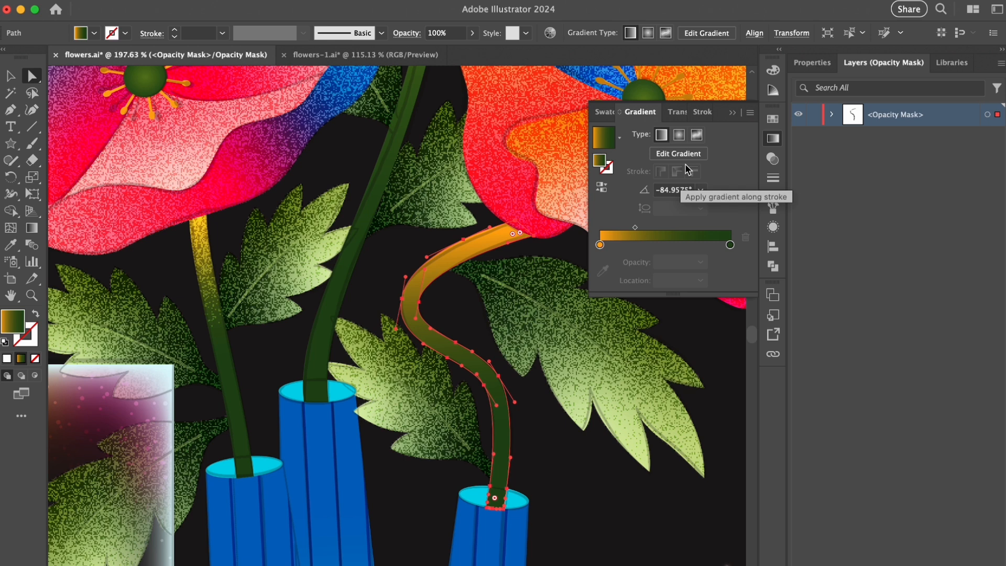
- Fill the curved stem's mask shape with a black-to-white gradient and Grain
{"action": "left_click", "coordinate": [620, 137]}
{"action": "left_click", "coordinate": [565, 163]}
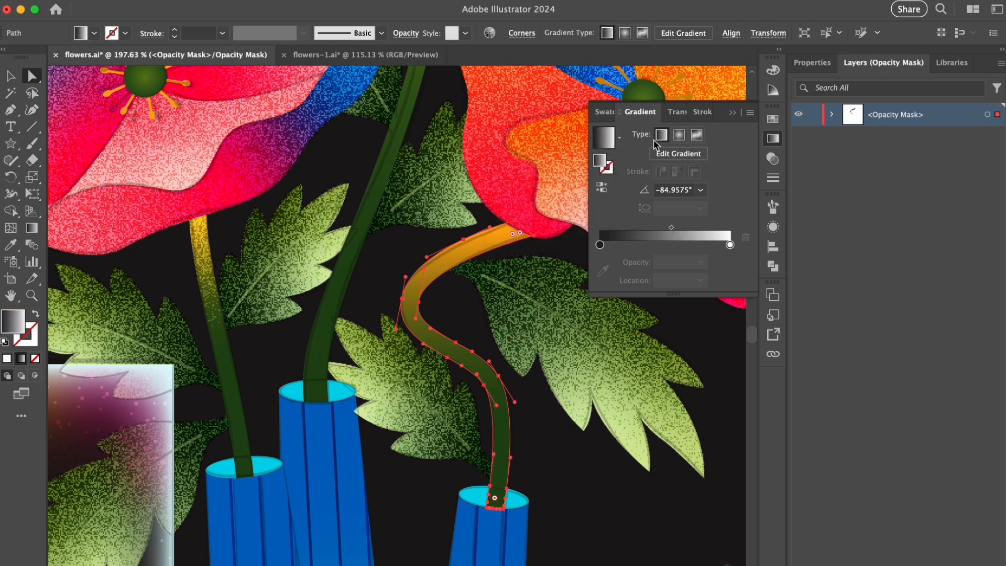
{"action": "left_click", "coordinate": [677, 113]}
- Set the curved stem's copy to Screen blending and redraw its mask gradient diagonally across the upper bend, then return to the artwork
{"action": "left_click", "coordinate": [612, 170]}
{"action": "left_click", "coordinate": [625, 135]}
{"action": "left_click", "coordinate": [627, 234]}
{"action": "left_click", "coordinate": [668, 171]}
{"action": "key", "text": "g"}
{"action": "left_click_drag", "start_coordinate": [425, 354], "coordinate": [431, 329]}
{"action": "left_click_drag", "start_coordinate": [487, 243], "coordinate": [506, 226]}
{"action": "left_click_drag", "start_coordinate": [561, 269], "coordinate": [458, 395]}
{"action": "left_click", "coordinate": [606, 178]}
{"action": "key", "text": "v"}
{"action": "left_click", "coordinate": [573, 457]}
{"action": "scroll", "coordinate": [573, 458], "scroll_direction": "down", "scroll_amount": 5}
{"action": "left_click_drag", "start_coordinate": [676, 474], "coordinate": [615, 411]}
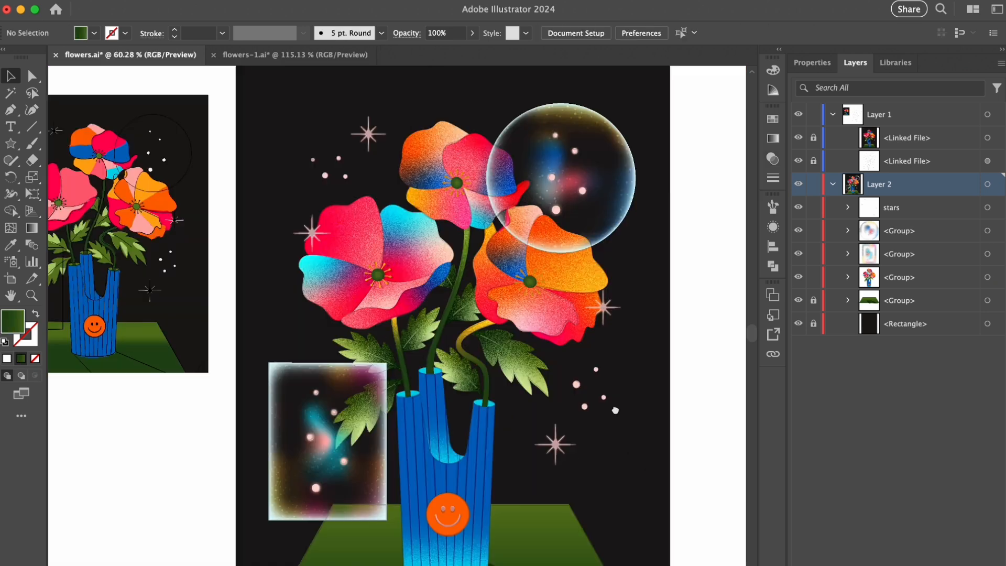
{"action": "scroll", "coordinate": [560, 362], "scroll_direction": "down", "scroll_amount": 2}
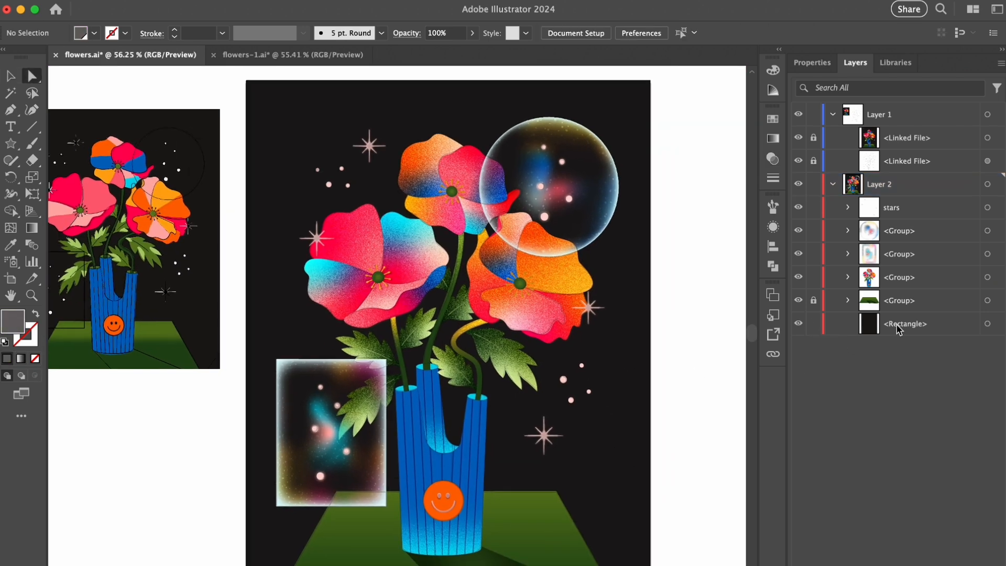
- Copy the black background rectangle in front and convert the copy to a gradient mesh with a light center
{"action": "left_click", "coordinate": [899, 325], "text": "alt"}
{"action": "key", "text": "super+c"}
{"action": "key", "text": "super+f"}
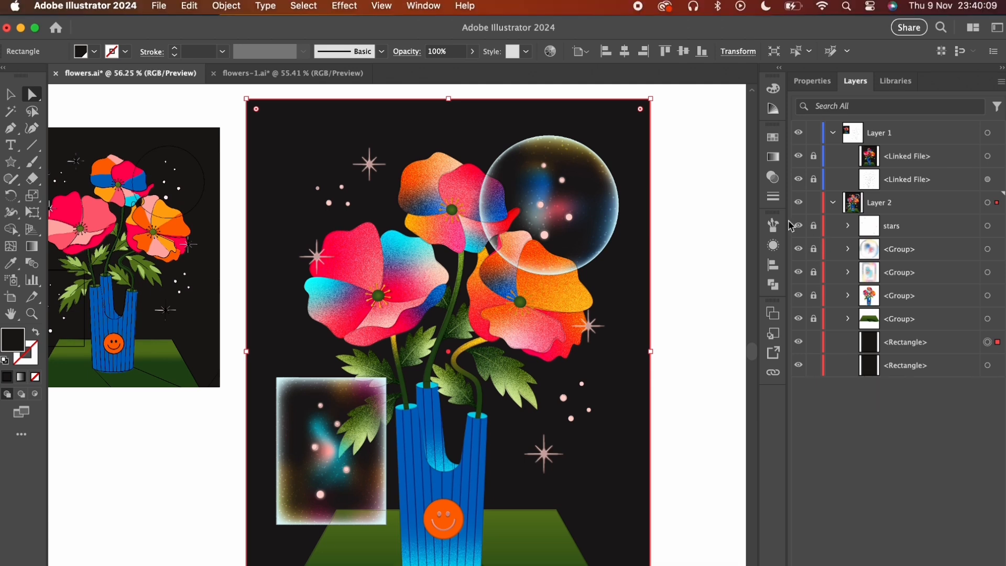
{"action": "left_click", "coordinate": [226, 6]}
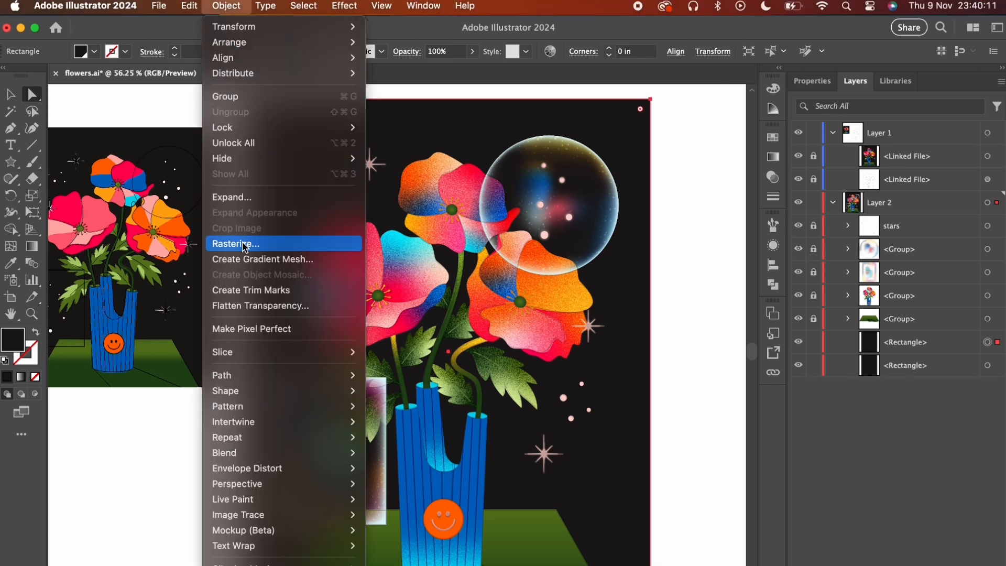
{"action": "left_click", "coordinate": [252, 258]}
{"action": "left_click", "coordinate": [499, 431]}
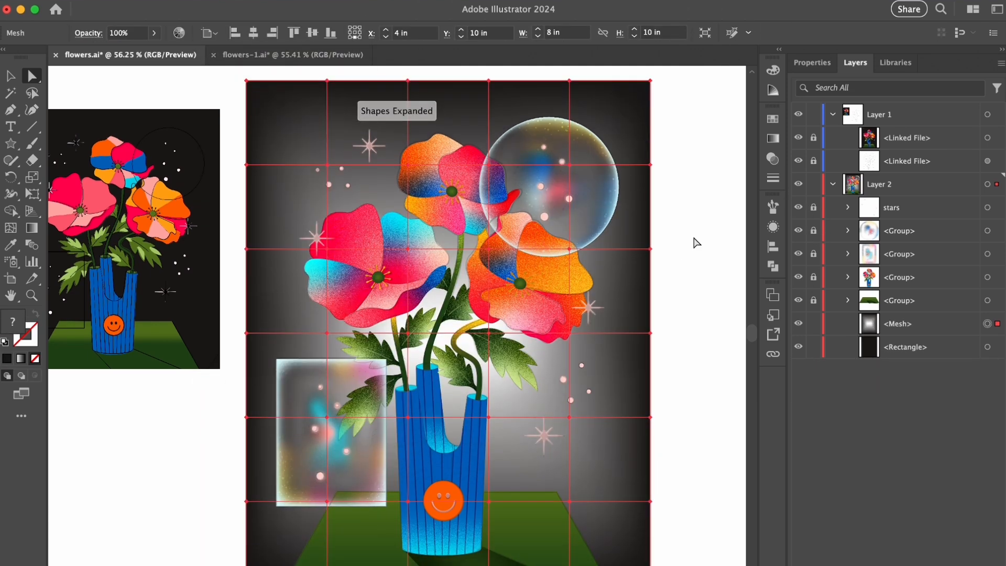
- Select the background mesh's outer edge points, lock the plain rectangle beneath, and set the selected points' opacity to 0%
{"action": "left_click_drag", "start_coordinate": [236, 133], "coordinate": [248, 519]}
{"action": "left_click_drag", "start_coordinate": [687, 564], "coordinate": [652, 84]}
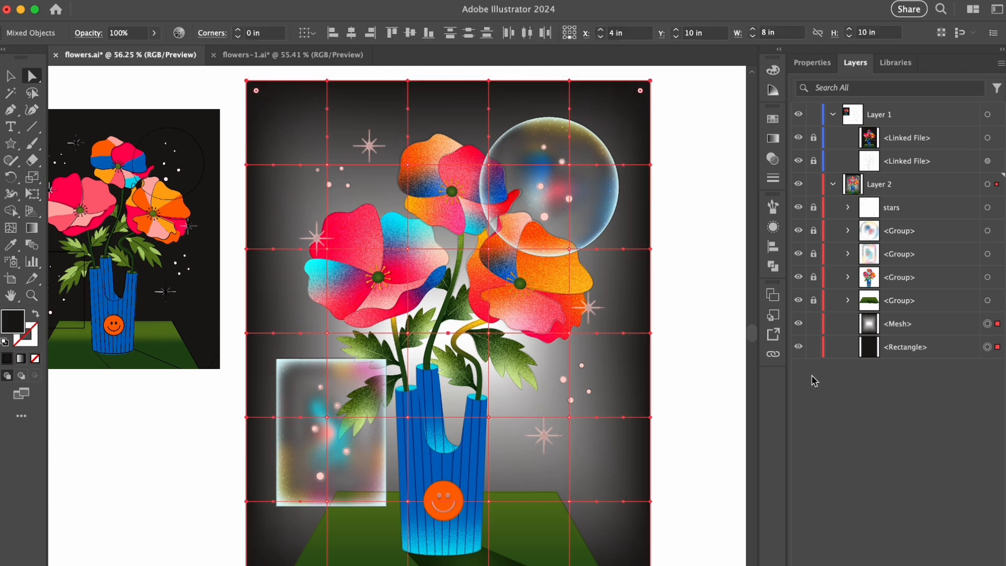
{"action": "left_click", "coordinate": [812, 348]}
{"action": "scroll", "coordinate": [635, 468], "scroll_direction": "down", "scroll_amount": 4}
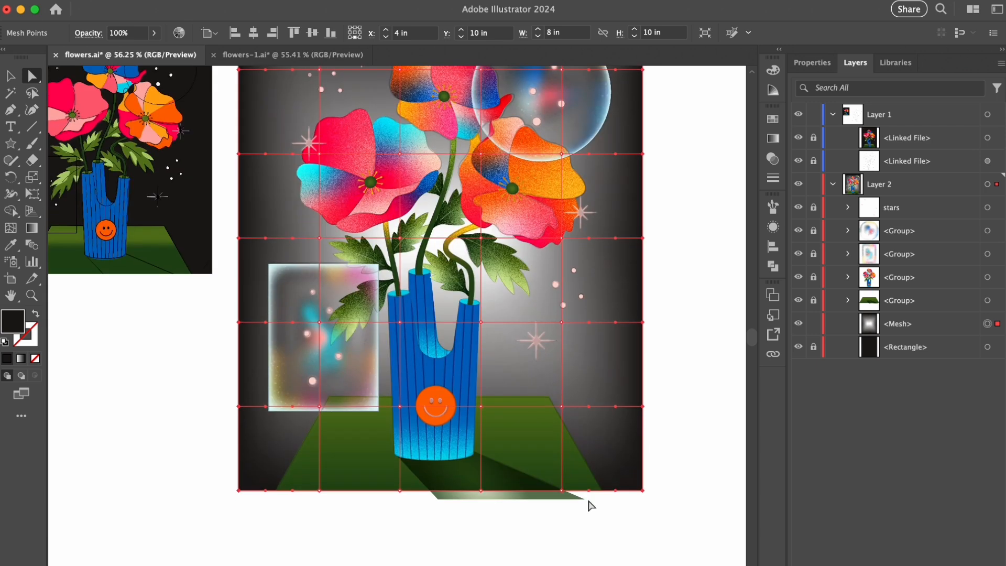
{"action": "scroll", "coordinate": [596, 306], "scroll_direction": "up", "scroll_amount": 4}
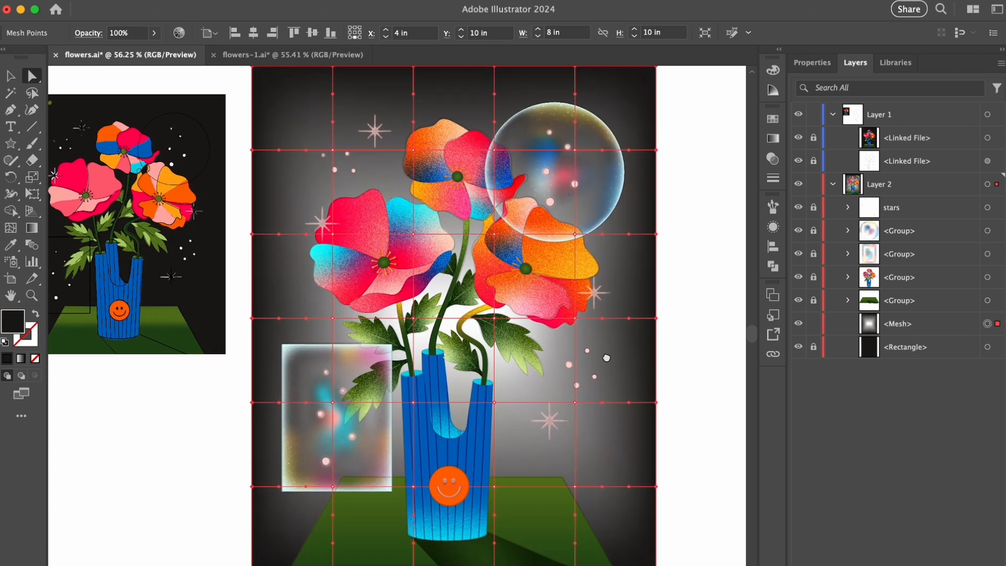
{"action": "left_click", "coordinate": [773, 158]}
{"action": "left_click", "coordinate": [744, 134]}
{"action": "left_click_drag", "start_coordinate": [711, 153], "coordinate": [687, 153]}
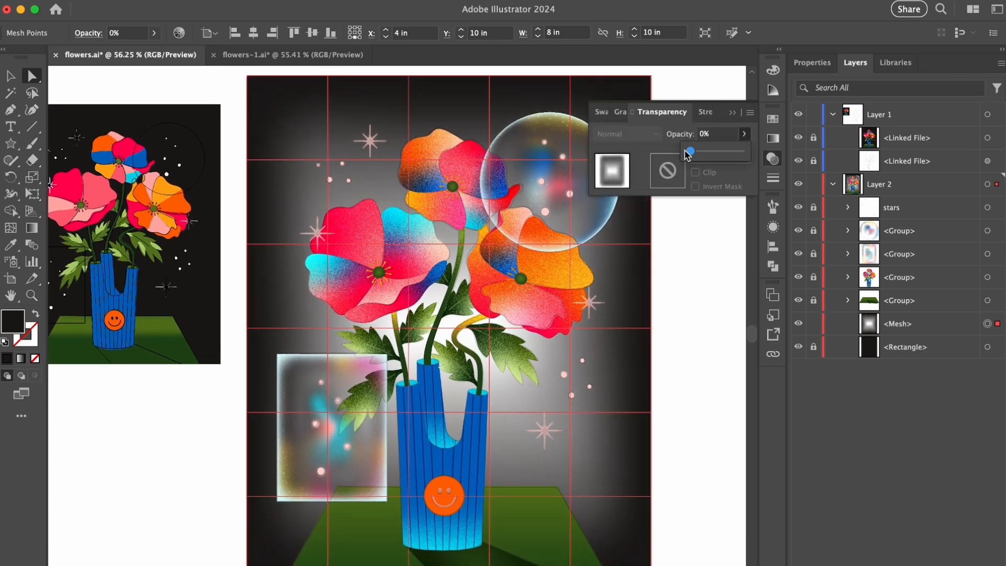
{"action": "left_click", "coordinate": [732, 112]}
- Select the background mesh's points, fill them with the near-black swatch and set their opacity to 0%
{"action": "left_click", "coordinate": [328, 159]}
{"action": "left_click", "coordinate": [408, 160], "text": "shift"}
{"action": "left_click", "coordinate": [489, 159], "text": "shift"}
{"action": "left_click", "coordinate": [327, 245], "text": "shift"}
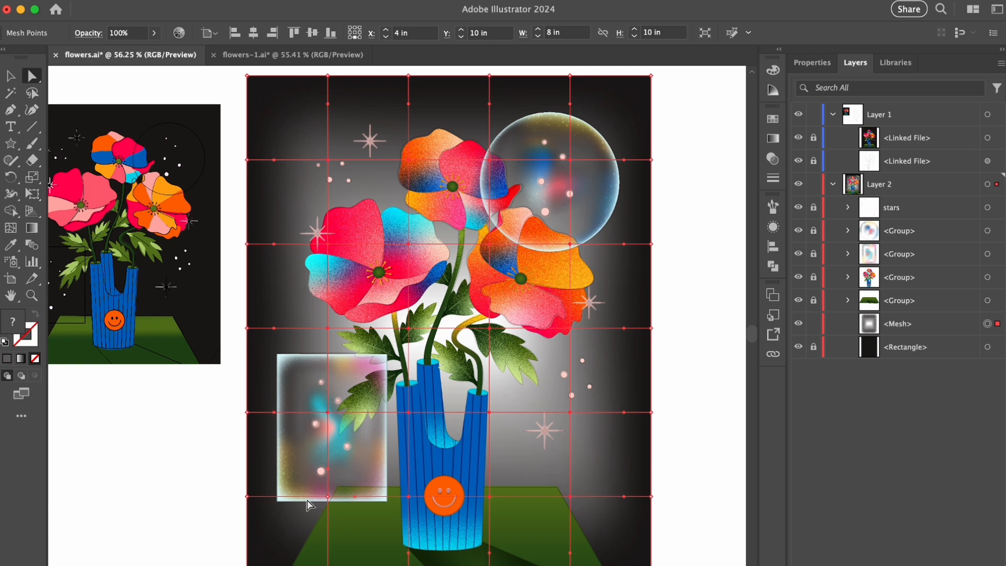
{"action": "left_click", "coordinate": [773, 119]}
{"action": "left_click", "coordinate": [608, 213]}
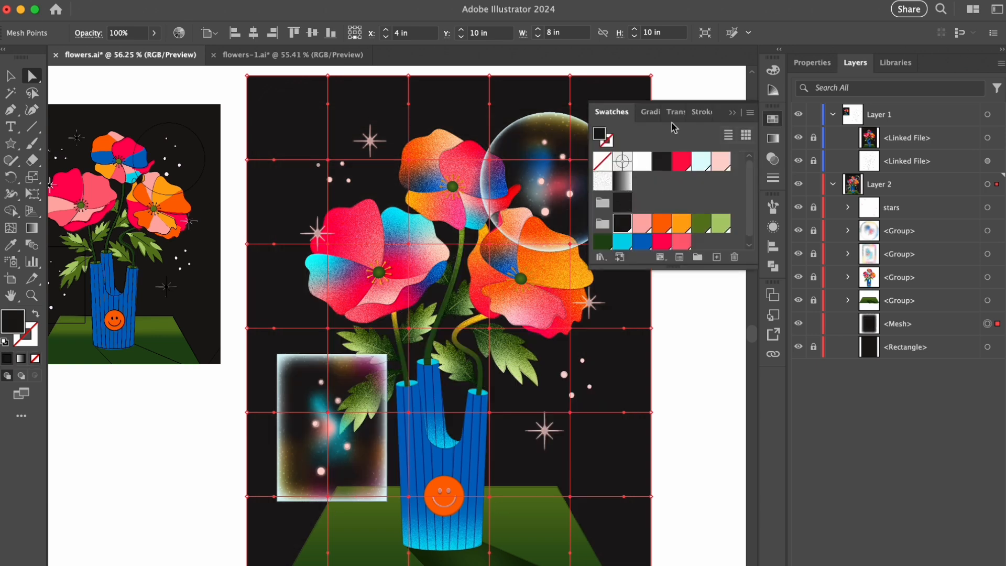
{"action": "left_click", "coordinate": [662, 112]}
{"action": "left_click", "coordinate": [744, 134]}
{"action": "left_click_drag", "start_coordinate": [741, 151], "coordinate": [687, 151]}
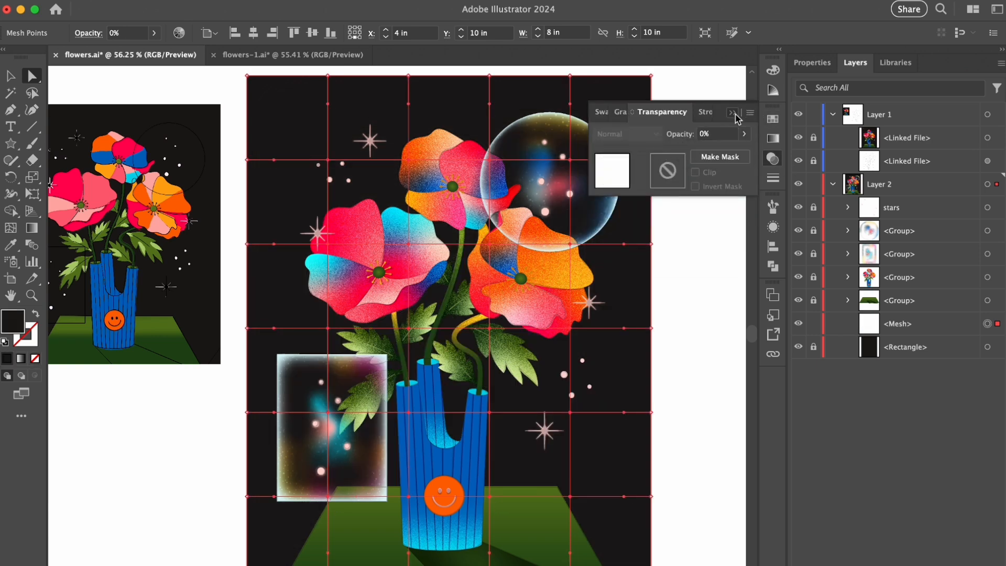
- Give the background mesh's upper-left inner point 55% opacity and the coral pink swatch color
{"action": "left_click", "coordinate": [334, 161]}
{"action": "left_click", "coordinate": [334, 161]}
{"action": "left_click", "coordinate": [773, 158]}
{"action": "left_click", "coordinate": [705, 135]}
{"action": "type", "text": "55"}
{"action": "key", "text": "Return"}
{"action": "left_click", "coordinate": [602, 112]}
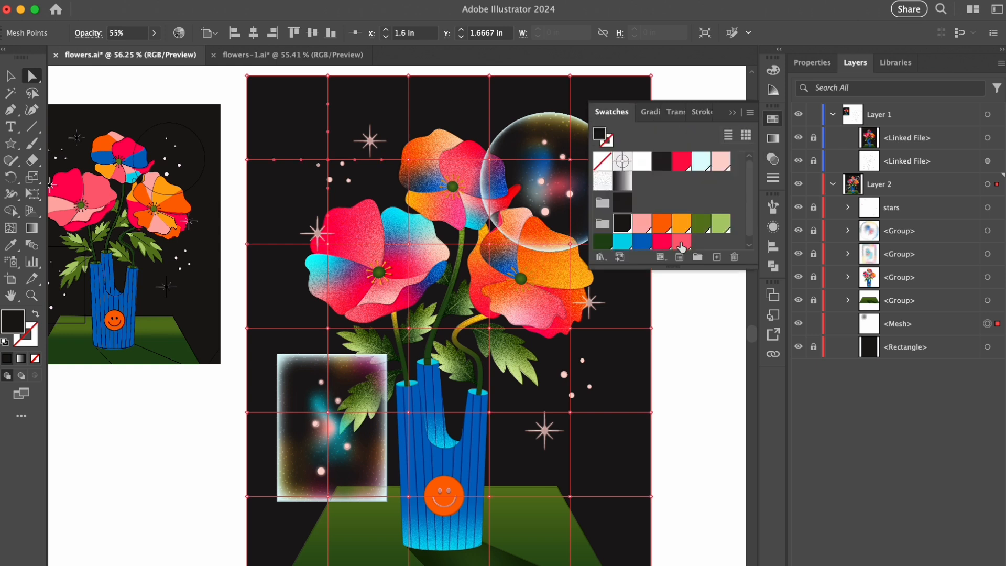
{"action": "left_click", "coordinate": [681, 241]}
- Recolor the transparent mesh points pale pink and move the coral glow point to about X 2.02 in, Y 1.78 in
{"action": "left_click", "coordinate": [408, 161]}
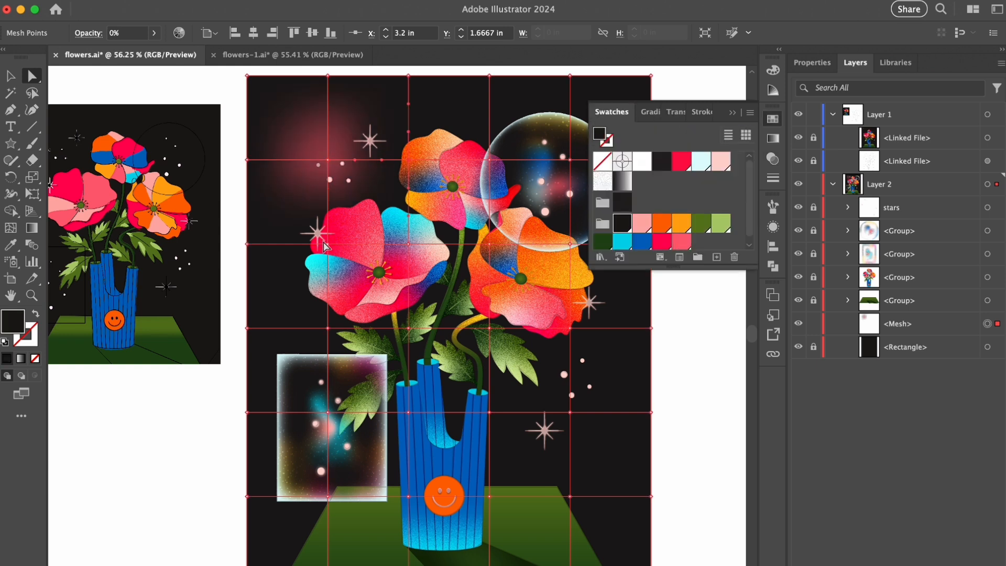
{"action": "left_click", "coordinate": [721, 161]}
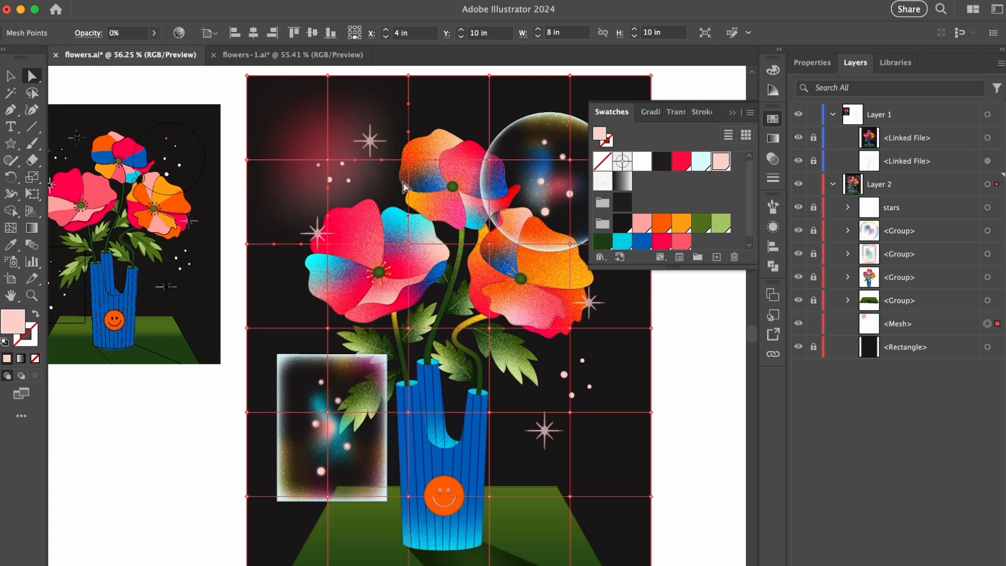
{"action": "left_click_drag", "start_coordinate": [323, 161], "coordinate": [349, 165]}
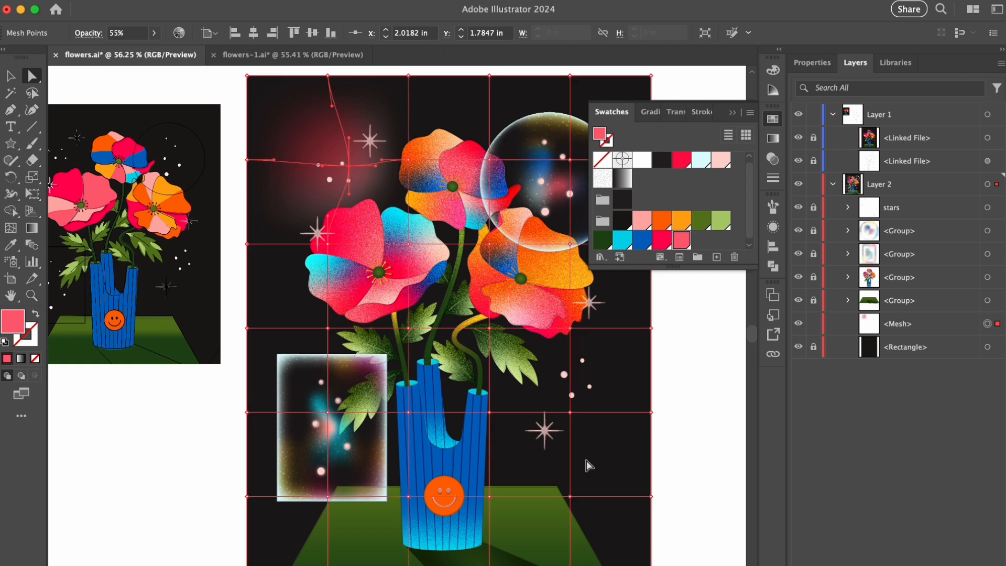
- Fill the background mesh's lower-right inner point with the blue swatch and set its opacity to 100%
{"action": "left_click", "coordinate": [571, 413]}
{"action": "left_click", "coordinate": [642, 241]}
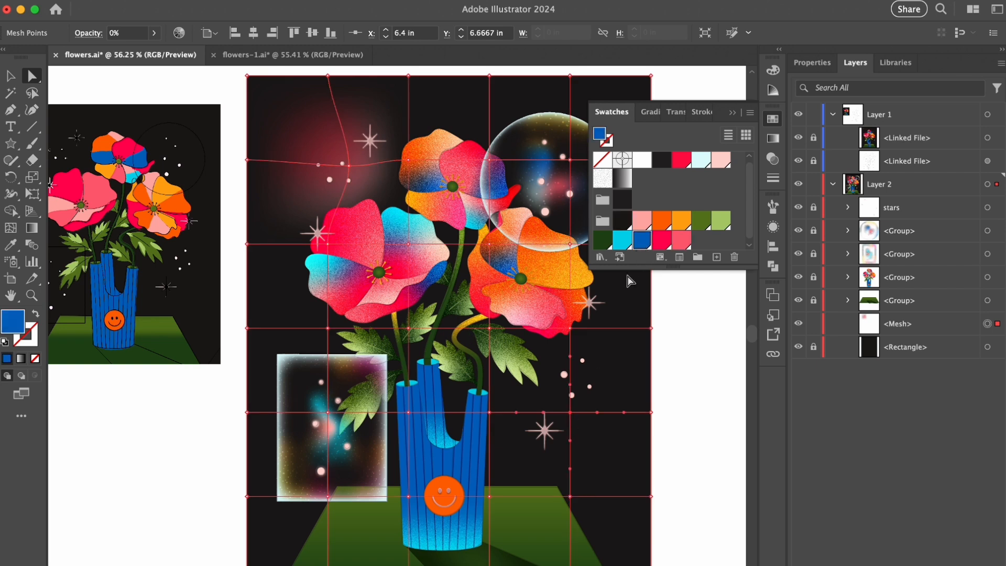
{"action": "left_click", "coordinate": [676, 111]}
{"action": "left_click", "coordinate": [702, 134]}
{"action": "left_click", "coordinate": [743, 135]}
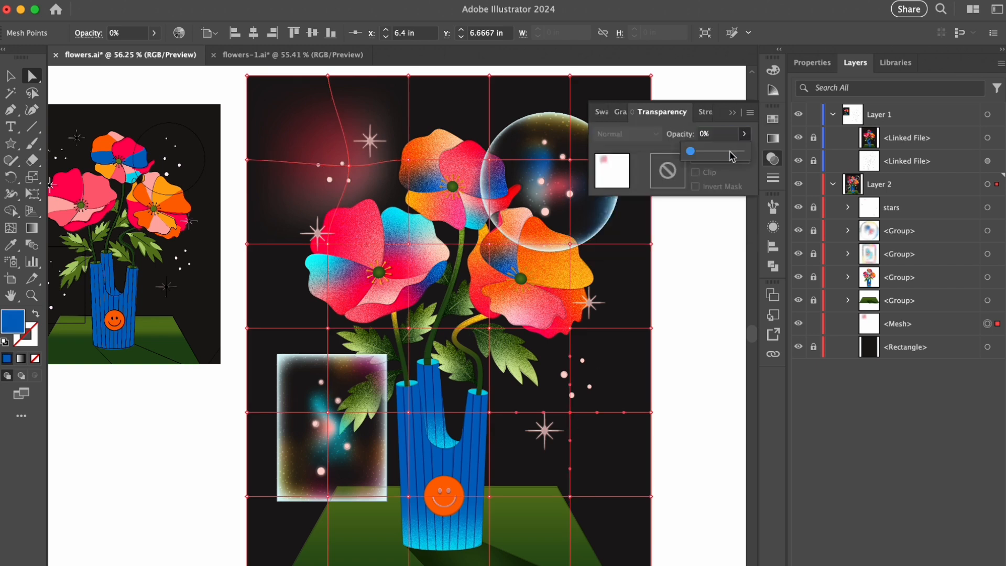
{"action": "left_click", "coordinate": [741, 151]}
- Recolor the transparent mesh points around the blue glow with the yellow-orange swatch
{"action": "left_click", "coordinate": [571, 499]}
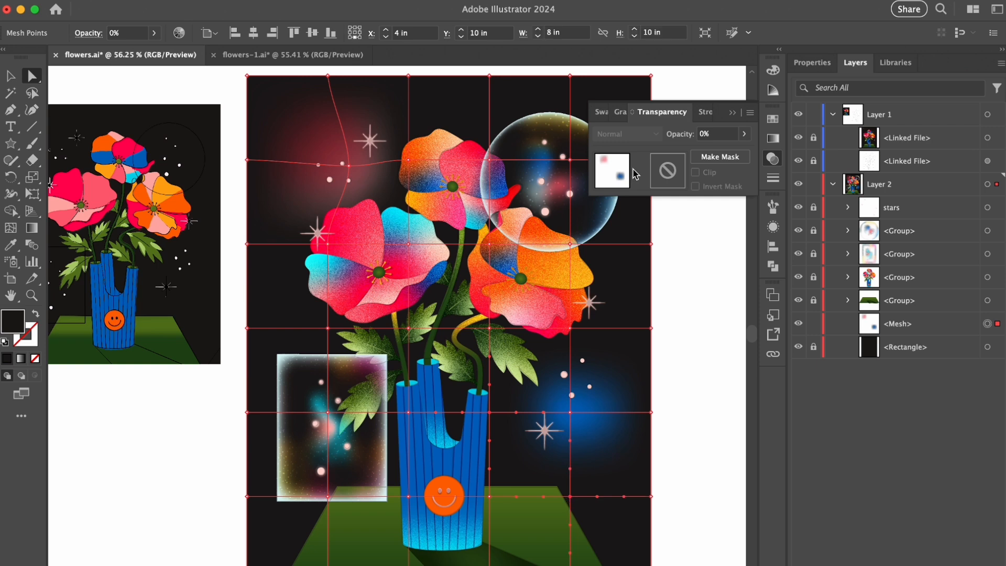
{"action": "left_click", "coordinate": [602, 111]}
{"action": "left_click", "coordinate": [680, 222]}
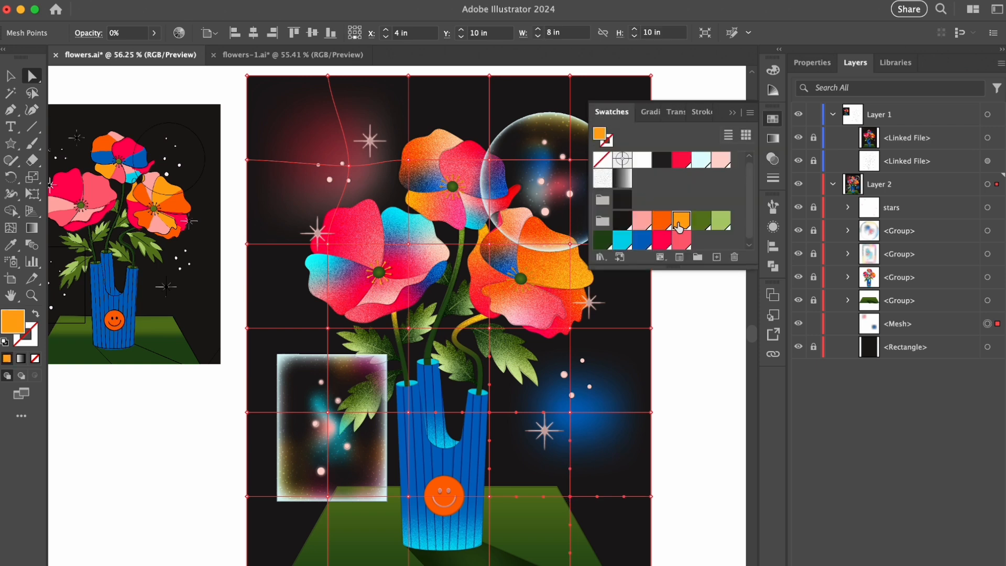
- Move the blue glow's mesh point to about X 6.23 in, Y 6.8 in and clear the selection
{"action": "left_click", "coordinate": [573, 414]}
{"action": "left_click_drag", "start_coordinate": [561, 402], "coordinate": [618, 413]}
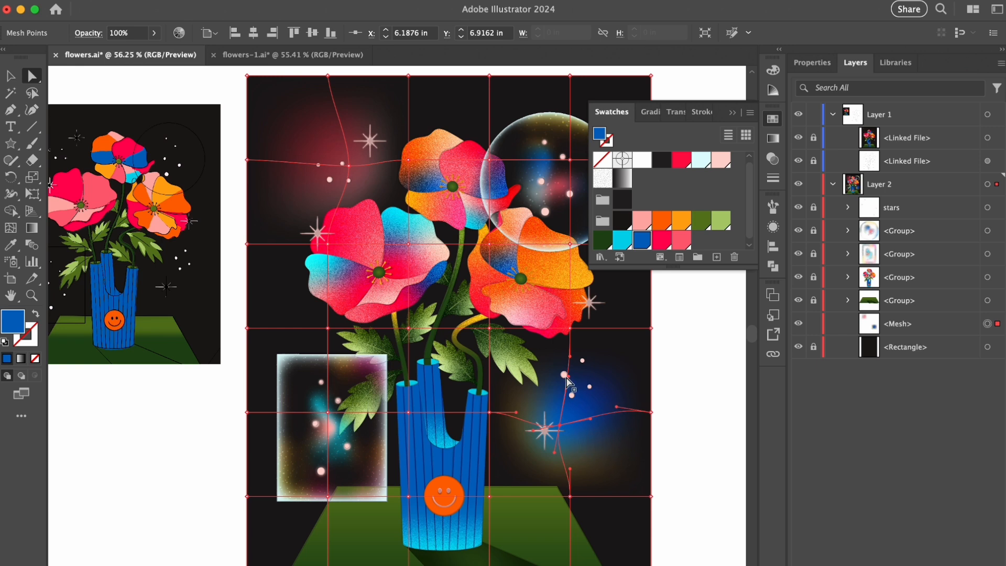
{"action": "left_click_drag", "start_coordinate": [558, 428], "coordinate": [563, 423]}
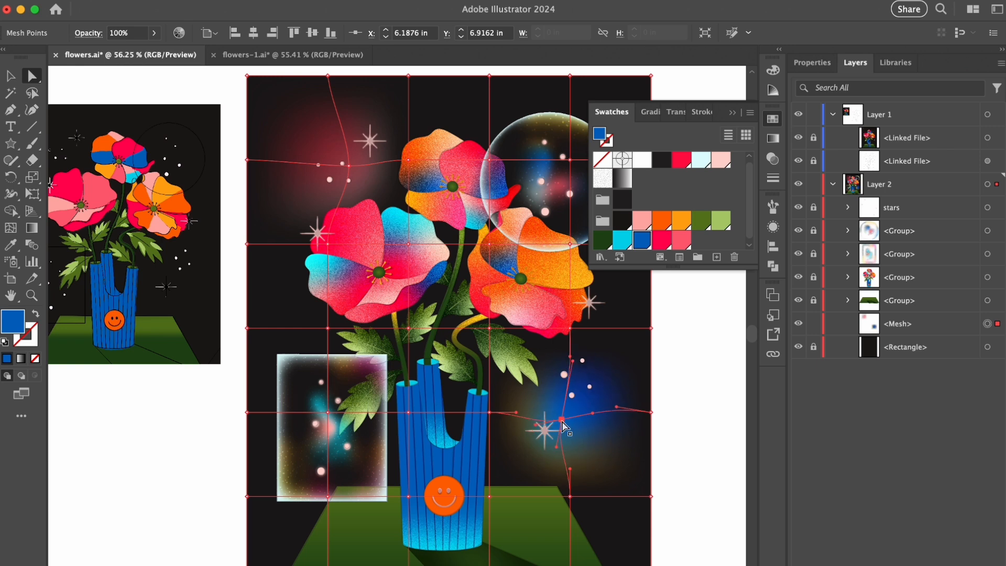
{"action": "left_click", "coordinate": [691, 386]}
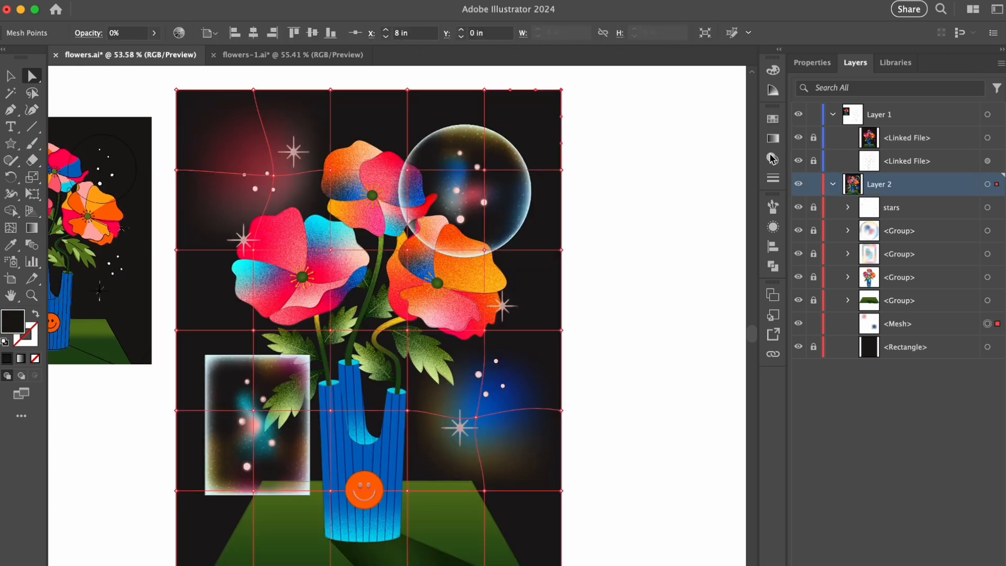
- Give the mesh's upper-right corner point 45% opacity and the hot pink swatch color
{"action": "left_click", "coordinate": [773, 158]}
{"action": "left_click", "coordinate": [601, 111]}
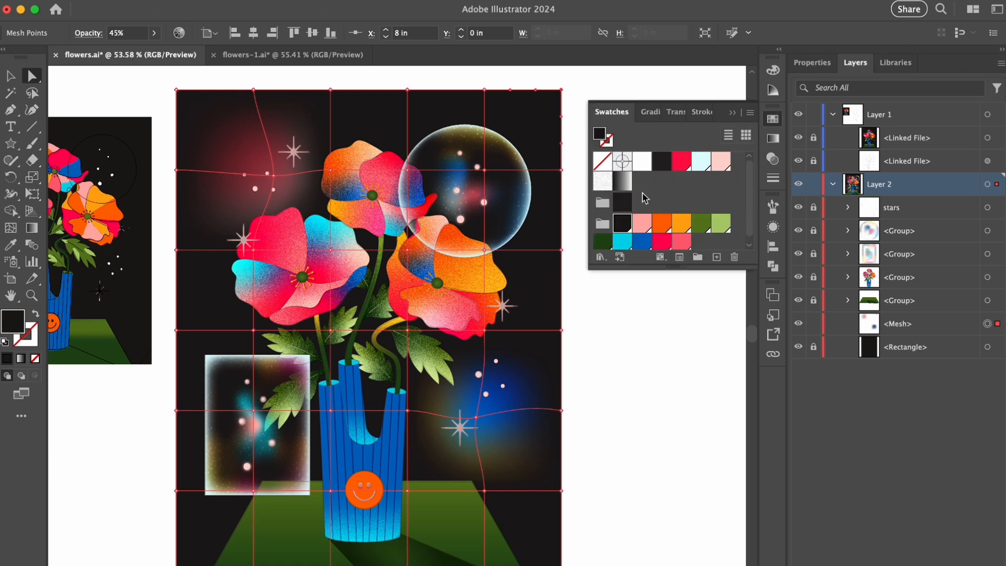
{"action": "left_click", "coordinate": [681, 241]}
{"action": "left_click", "coordinate": [662, 241]}
- Give the right-edge mesh point just below the upper corner 30% opacity and the hot pink swatch color
{"action": "left_click", "coordinate": [562, 169]}
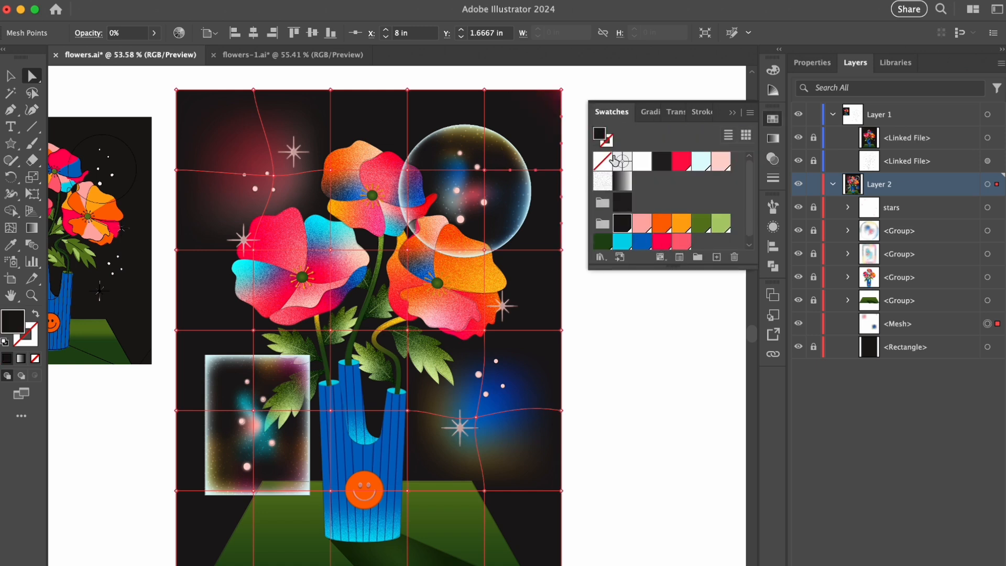
{"action": "left_click", "coordinate": [662, 111]}
{"action": "type", "text": "30"}
{"action": "key", "text": "Return"}
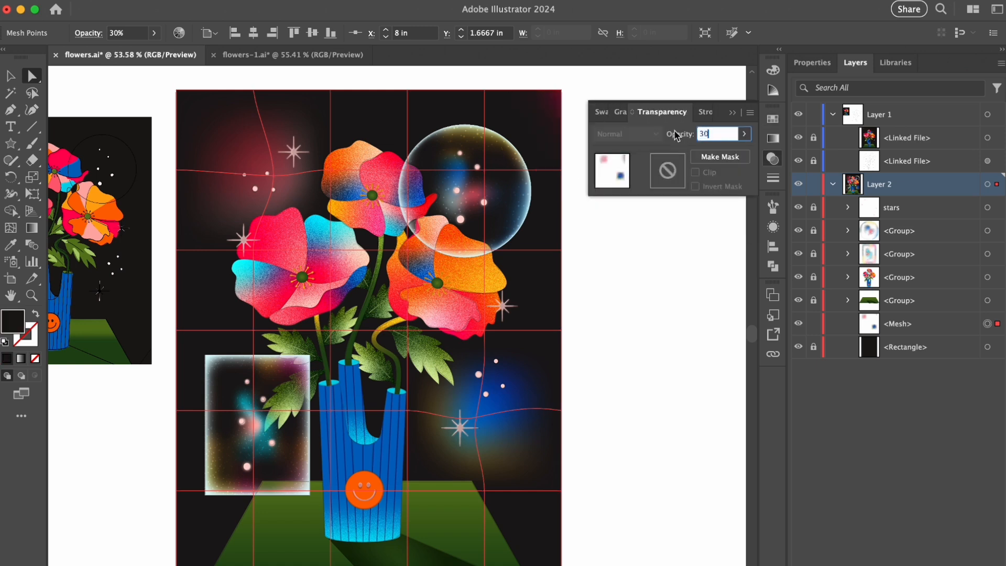
{"action": "left_click", "coordinate": [601, 111]}
{"action": "left_click", "coordinate": [662, 242]}
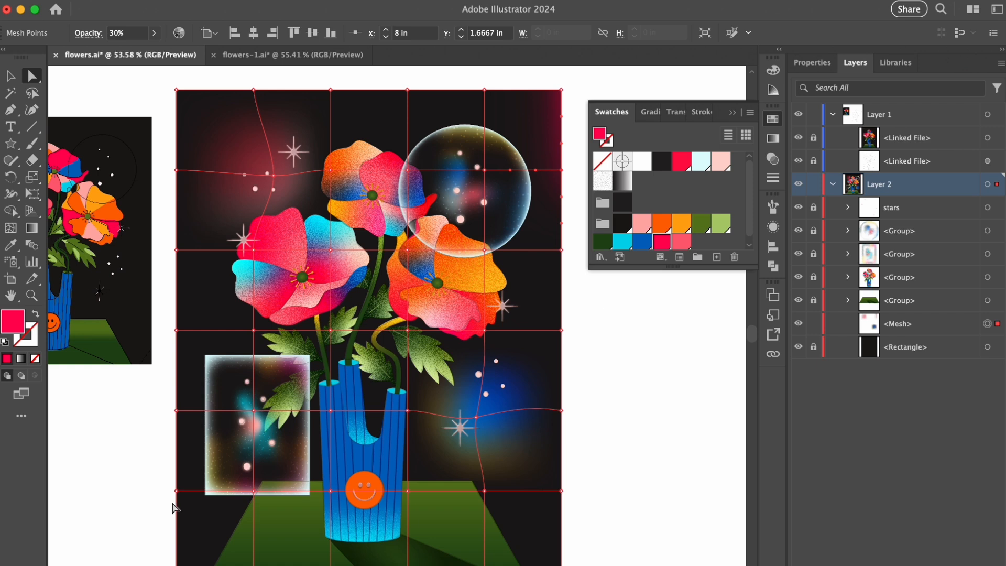
- Give the mesh's lower-left corner point 45% opacity and the hot pink swatch color
{"action": "left_click", "coordinate": [177, 565]}
{"action": "left_click", "coordinate": [673, 113]}
{"action": "left_click", "coordinate": [732, 136]}
{"action": "type", "text": "45"}
{"action": "key", "text": "Return"}
{"action": "left_click", "coordinate": [602, 112]}
{"action": "left_click", "coordinate": [662, 241]}
- Set the left-edge mesh point just above the lower corner to 30% opacity and clear the selection
{"action": "left_click", "coordinate": [176, 491]}
{"action": "left_click", "coordinate": [673, 113]}
{"action": "left_click", "coordinate": [715, 136]}
{"action": "type", "text": "30"}
{"action": "left_click", "coordinate": [634, 375]}
{"action": "key", "text": "v"}
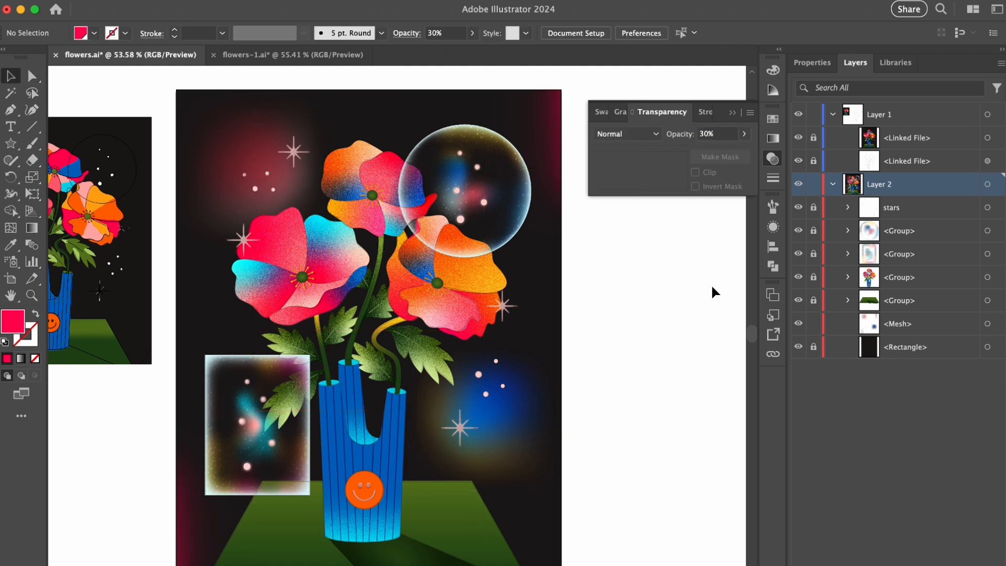
{"action": "left_click", "coordinate": [733, 114]}
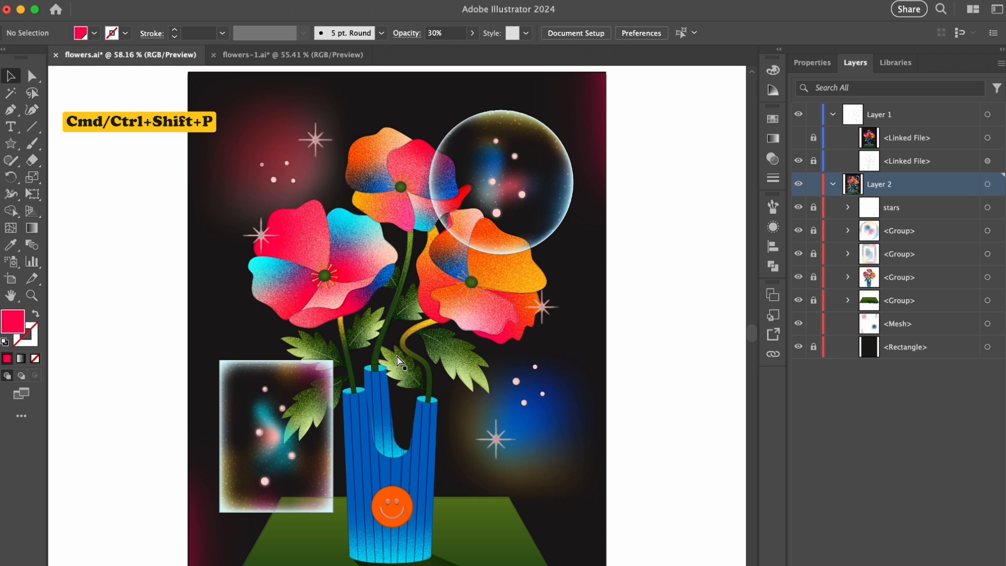
- Place the image grain texture.png from the textures folder onto the artwork as a linked file
{"action": "key", "text": "super+shift+p"}
{"action": "left_click", "coordinate": [295, 110]}
{"action": "double_click", "coordinate": [397, 136]}
{"action": "scroll", "coordinate": [402, 209], "scroll_direction": "down", "scroll_amount": 10}
{"action": "double_click", "coordinate": [405, 274]}
{"action": "scroll", "coordinate": [657, 234], "scroll_direction": "down", "scroll_amount": 5}
{"action": "double_click", "coordinate": [511, 200]}
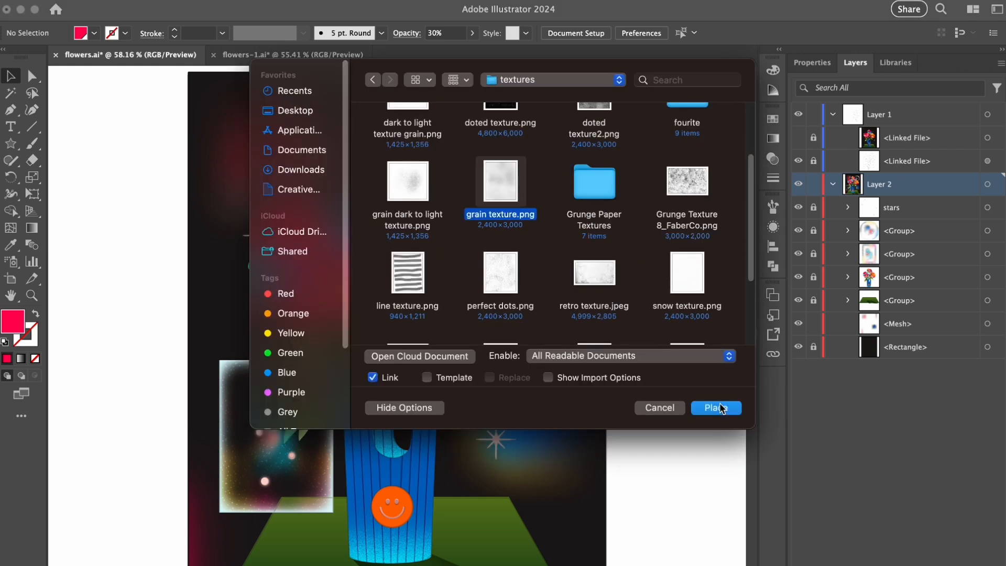
{"action": "left_click", "coordinate": [144, 111]}
- Set the grain texture's width to 8 in and align it to the artboard horizontally and vertically
{"action": "left_click", "coordinate": [812, 62]}
{"action": "left_click", "coordinate": [952, 125]}
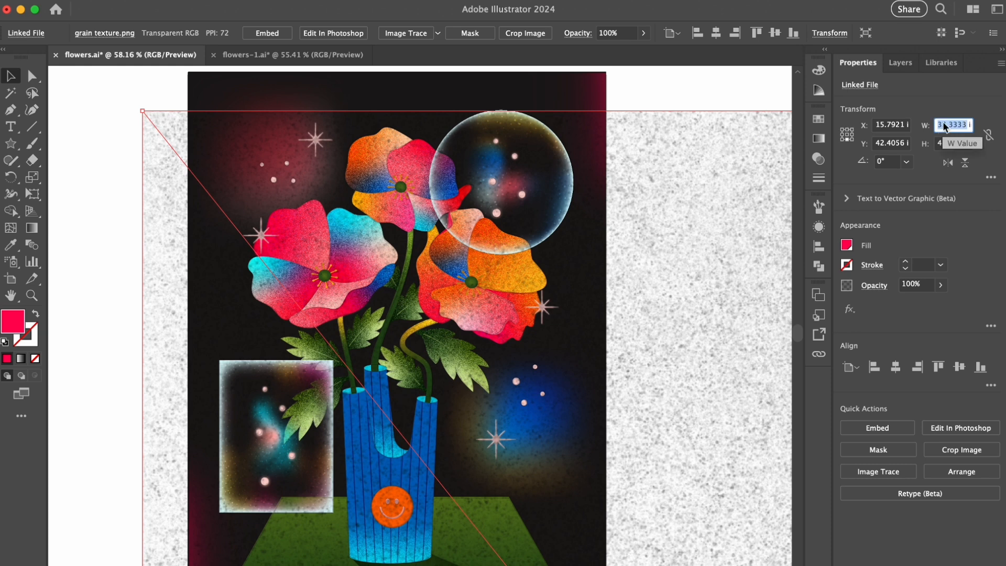
{"action": "type", "text": "8"}
{"action": "key", "text": "Return"}
{"action": "left_click", "coordinate": [721, 33]}
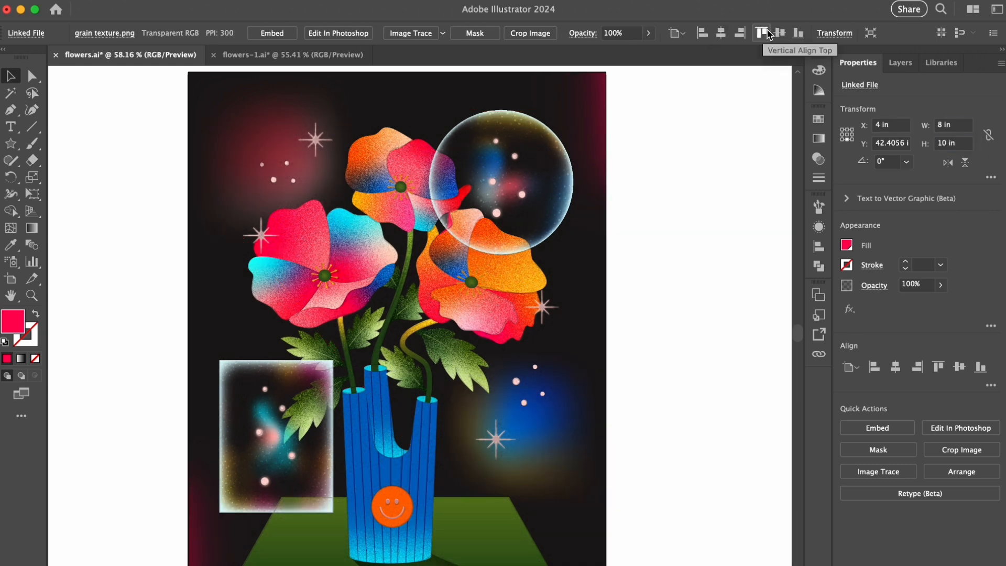
{"action": "left_click", "coordinate": [780, 33]}
- Blend the grain texture in Overlay mode at 90% opacity
{"action": "left_click", "coordinate": [819, 139]}
{"action": "left_click", "coordinate": [724, 112]}
{"action": "left_click", "coordinate": [683, 134]}
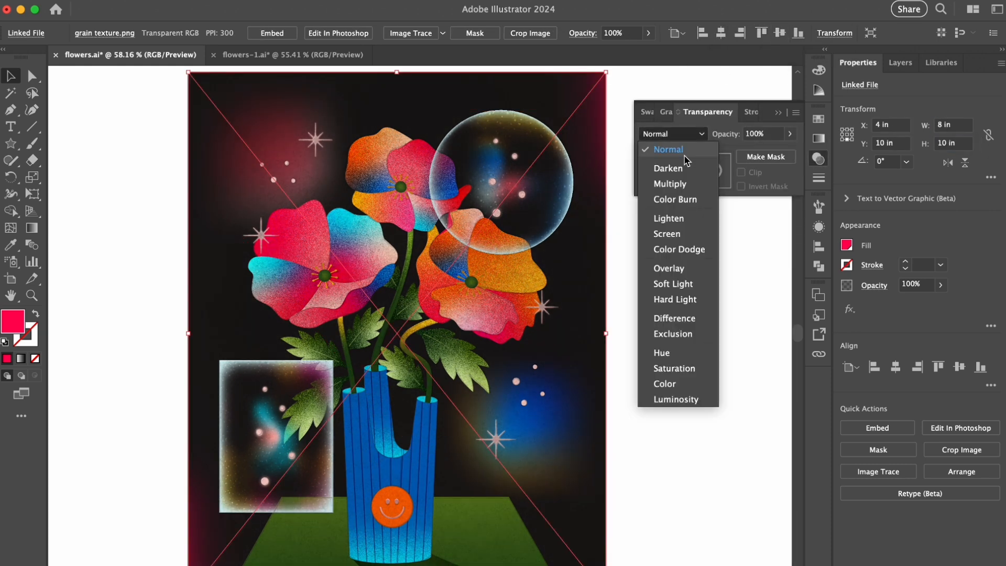
{"action": "left_click", "coordinate": [680, 268]}
{"action": "left_click", "coordinate": [765, 135]}
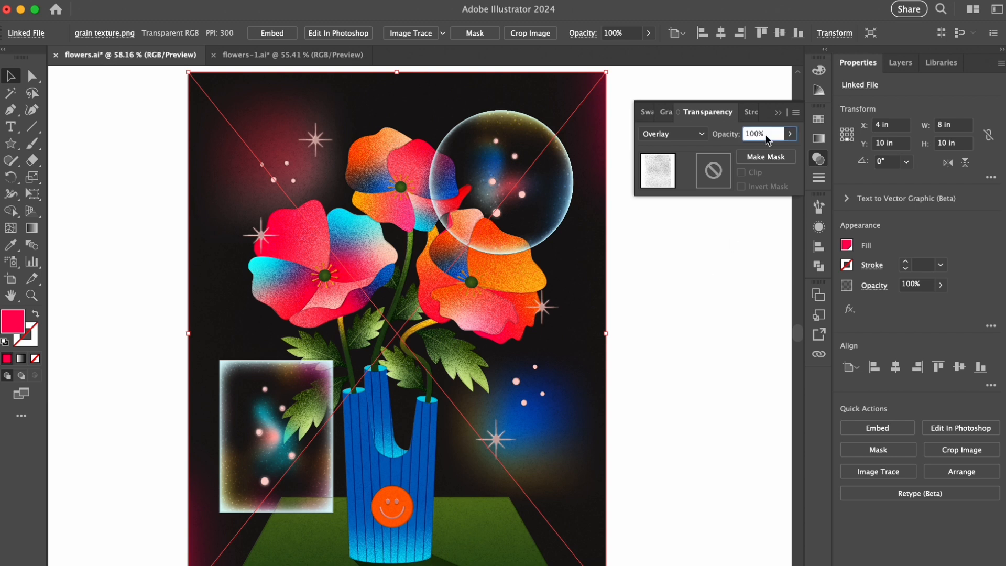
{"action": "type", "text": "90"}
{"action": "key", "text": "Return"}
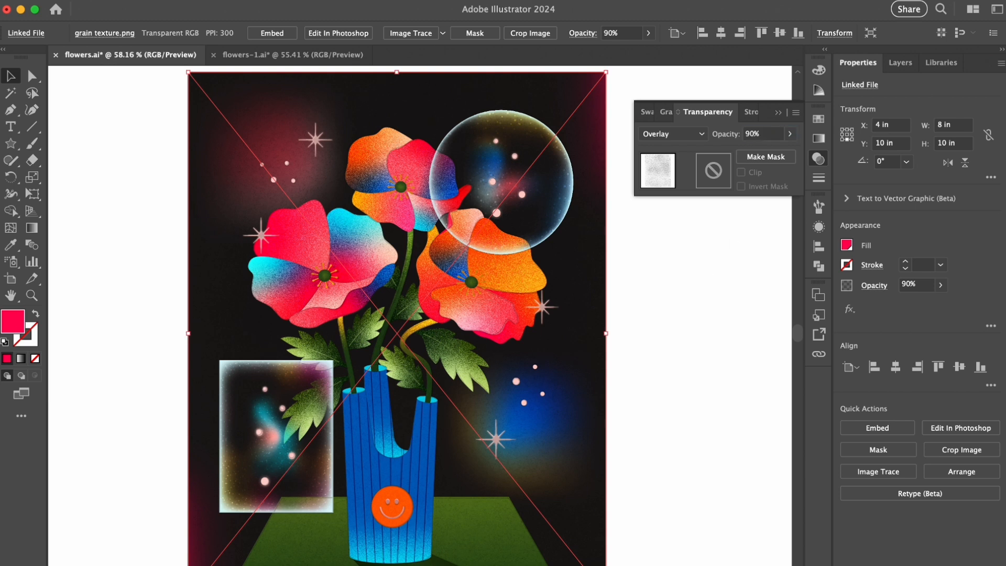
{"action": "left_click", "coordinate": [777, 112]}
{"action": "left_click", "coordinate": [729, 159]}
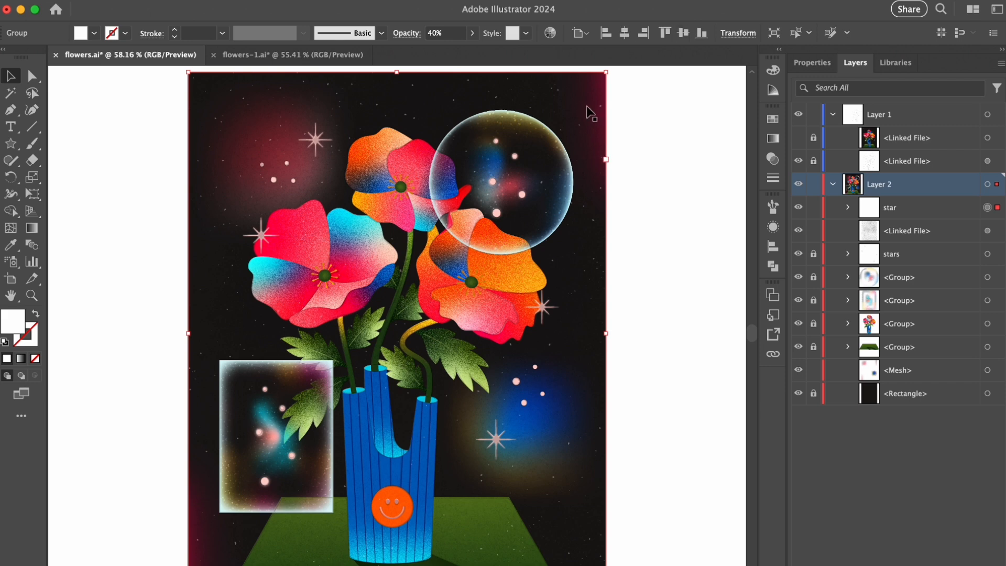
{"action": "left_click_drag", "start_coordinate": [386, 99], "coordinate": [545, 113]}
{"action": "left_click_drag", "start_coordinate": [359, 126], "coordinate": [312, 152]}
{"action": "key", "text": "a"}
{"action": "key", "text": "v"}
{"action": "left_click", "coordinate": [606, 192]}
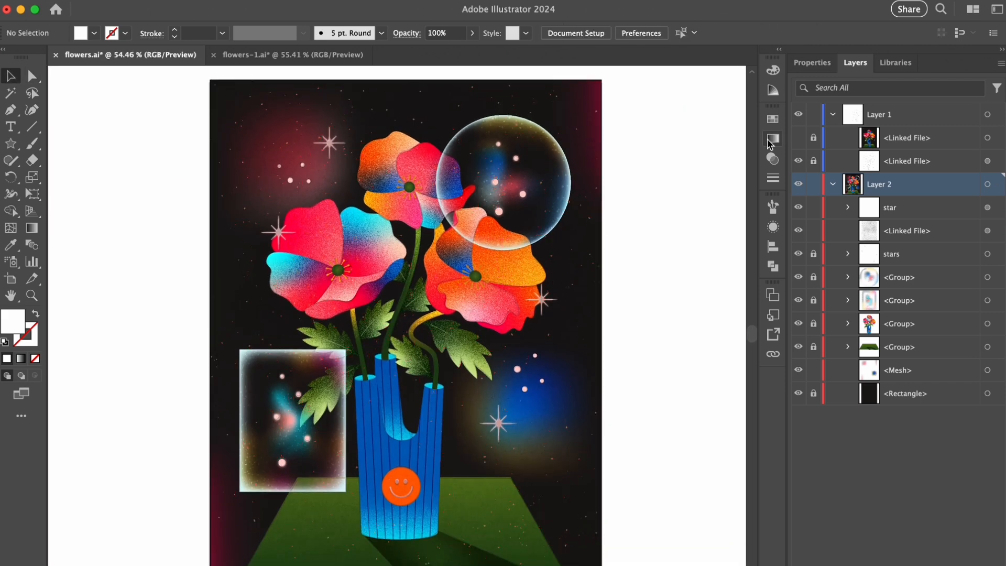
{"action": "left_click", "coordinate": [773, 159]}
{"action": "left_click", "coordinate": [588, 215]}
{"action": "left_click", "coordinate": [730, 111]}
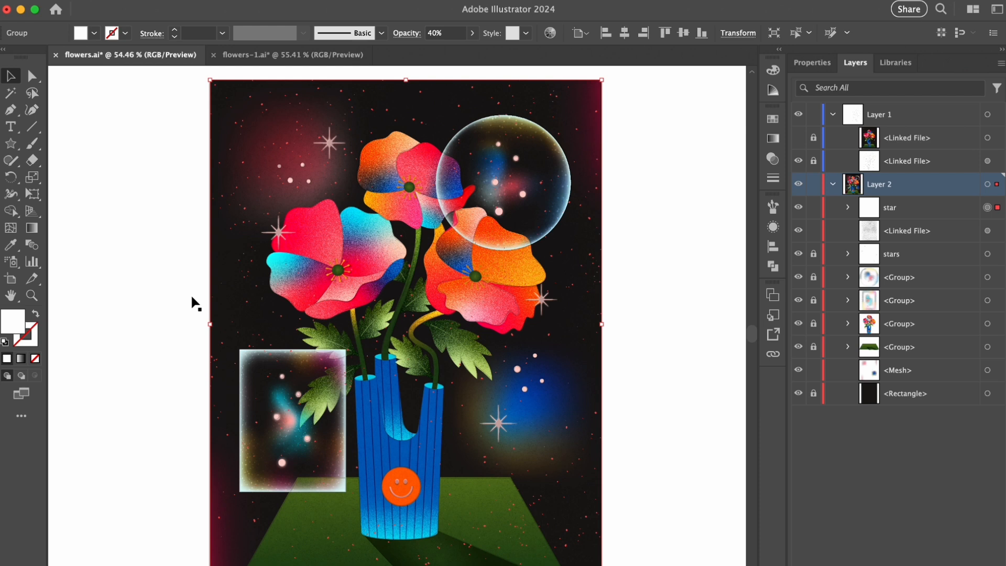
{"action": "left_click", "coordinate": [722, 248]}
- Unlock the illustration's groups and group the star speckles with the linked grain texture
{"action": "left_click_drag", "start_coordinate": [817, 255], "coordinate": [820, 315]}
{"action": "left_click", "coordinate": [989, 231]}
{"action": "left_click", "coordinate": [988, 208], "text": "shift"}
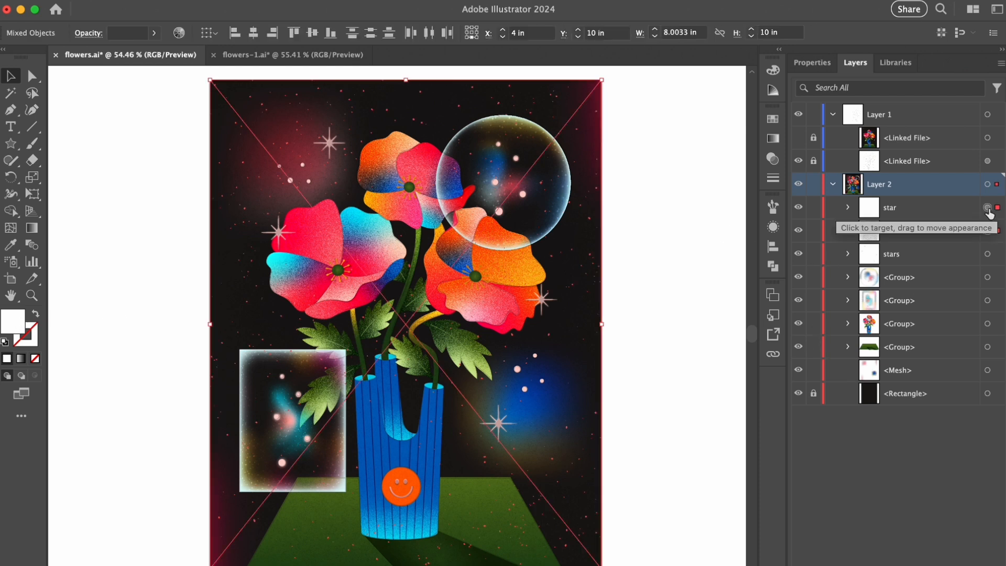
{"action": "key", "text": "super+g"}
{"action": "left_click", "coordinate": [682, 267]}
- Unlock the background rectangle, duplicate it to the top of Layer 2 and use the copy as a clipping mask for all the artwork
{"action": "left_click", "coordinate": [814, 371]}
{"action": "left_click", "coordinate": [911, 371]}
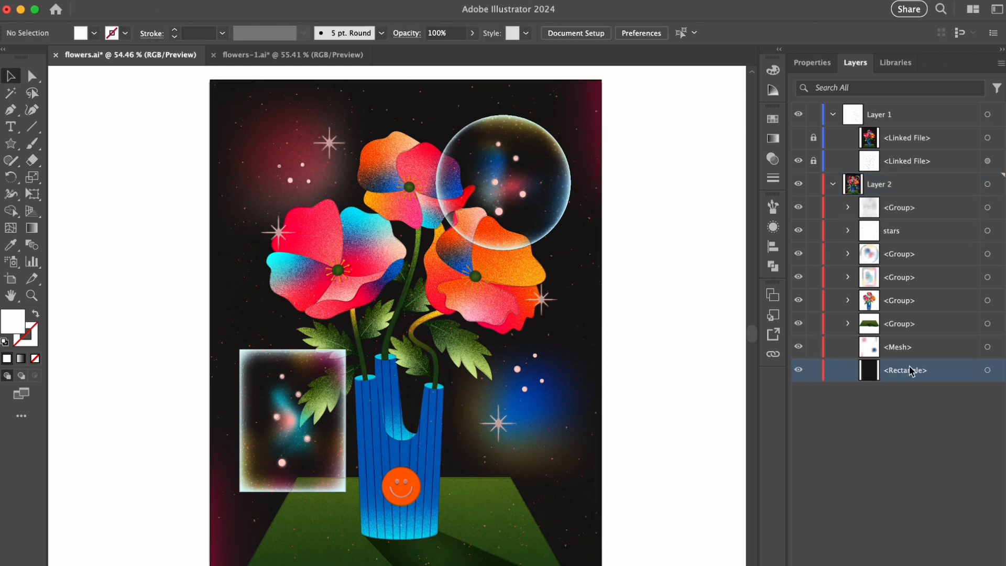
{"action": "left_click_drag", "start_coordinate": [912, 370], "coordinate": [930, 225], "text": "alt"}
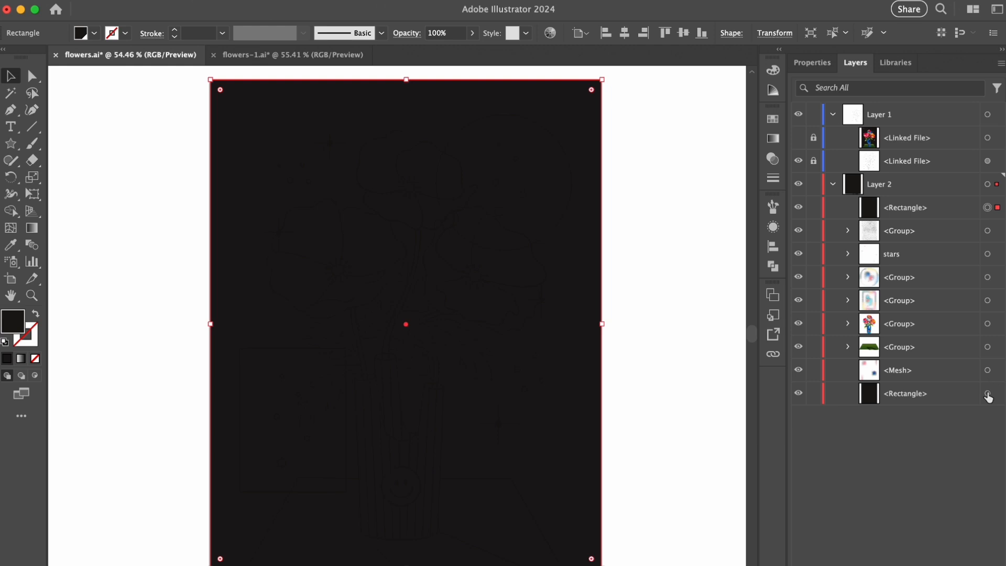
{"action": "key", "text": "super+a"}
{"action": "right_click", "coordinate": [453, 223]}
{"action": "left_click", "coordinate": [516, 456]}
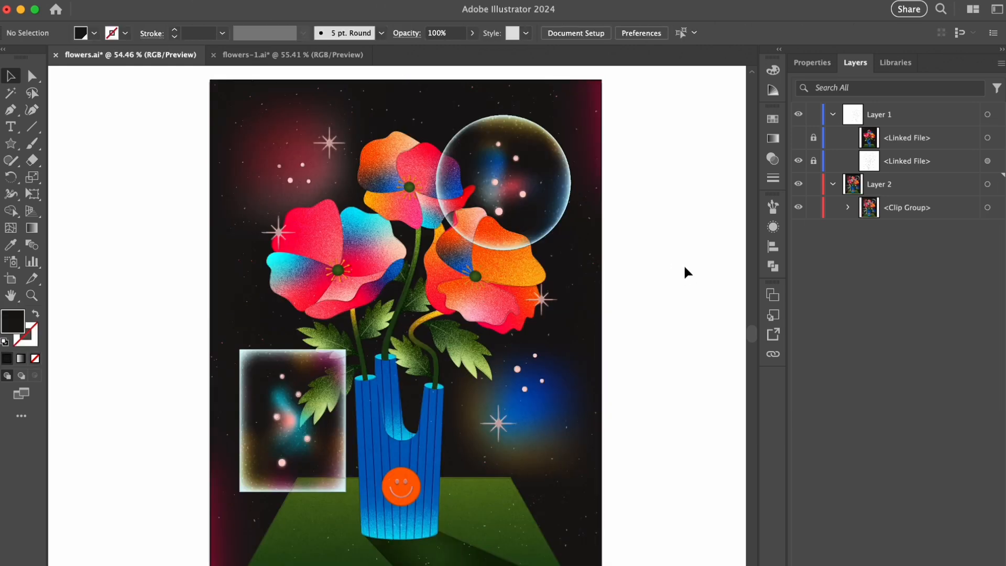
- Save the document
{"action": "key", "text": "super+s"}
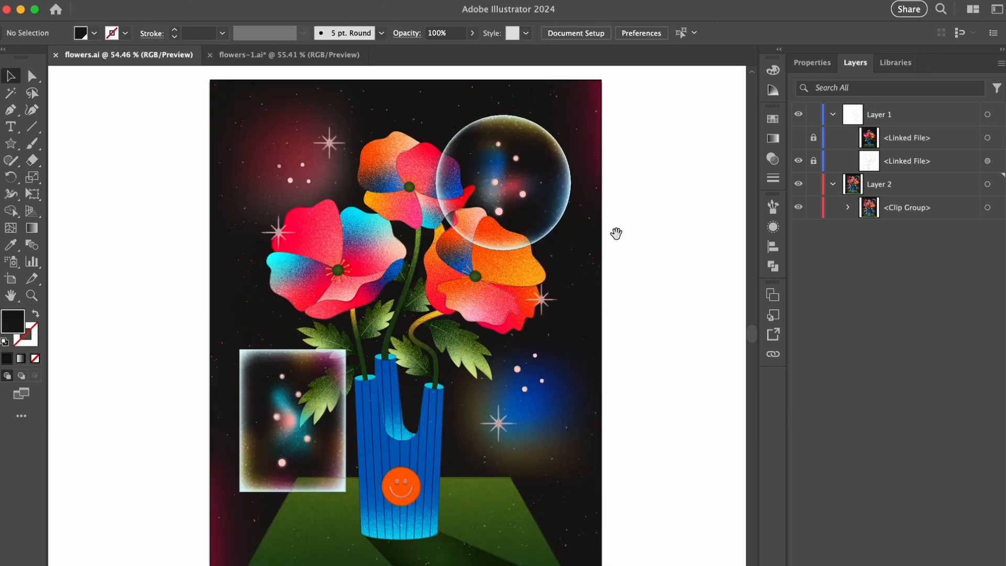
{"action": "left_click_drag", "start_coordinate": [616, 234], "coordinate": [637, 238]}
{"action": "left_click_drag", "start_coordinate": [443, 230], "coordinate": [545, 228], "text": "super"}
{"action": "left_click_drag", "start_coordinate": [305, 293], "coordinate": [246, 281], "text": "super"}
{"action": "left_click_drag", "start_coordinate": [245, 281], "coordinate": [272, 261]}
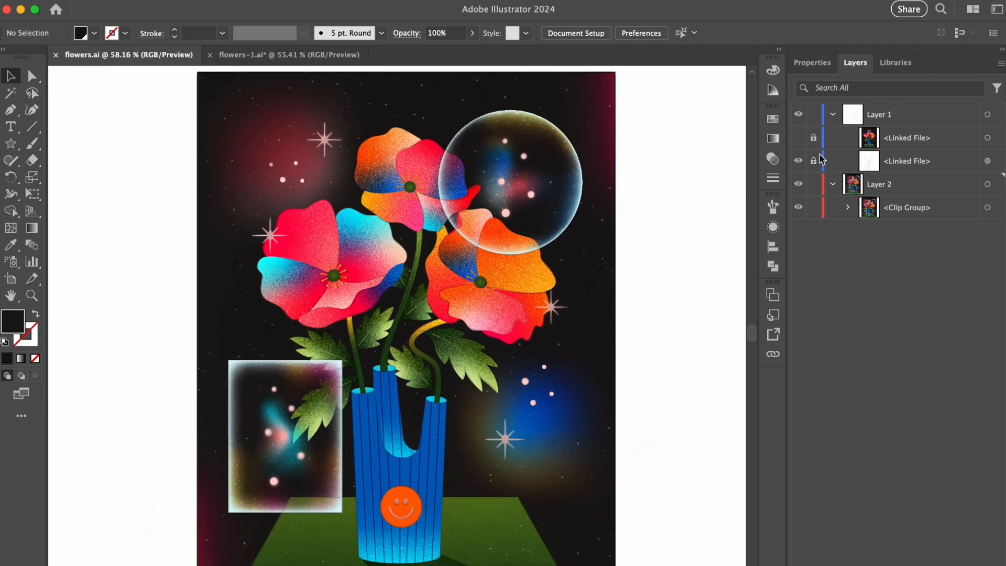
- Hide the remaining visible linked file in Layer 1 and collapse both layers
{"action": "left_click", "coordinate": [798, 161]}
{"action": "left_click", "coordinate": [833, 115]}
{"action": "left_click", "coordinate": [833, 138]}
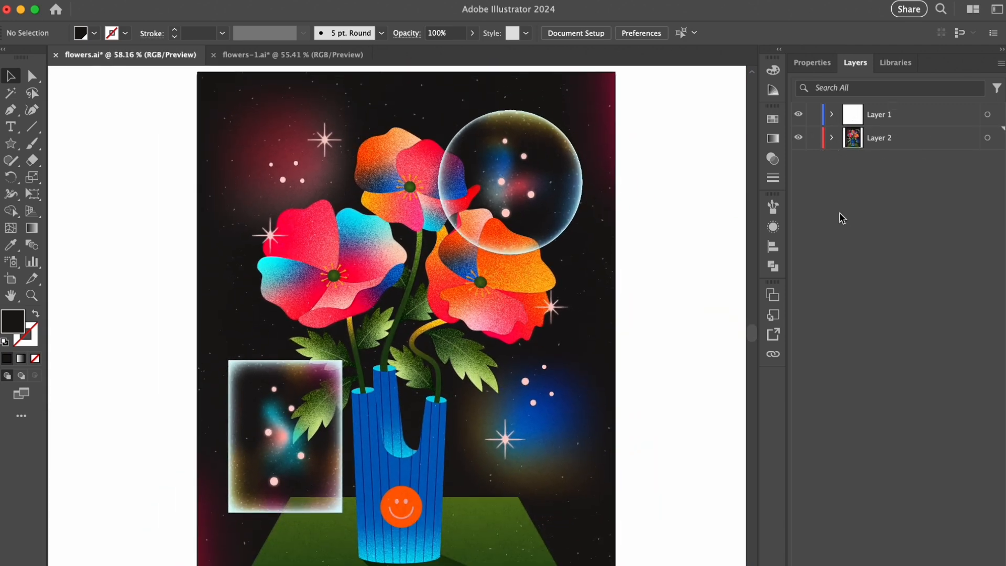